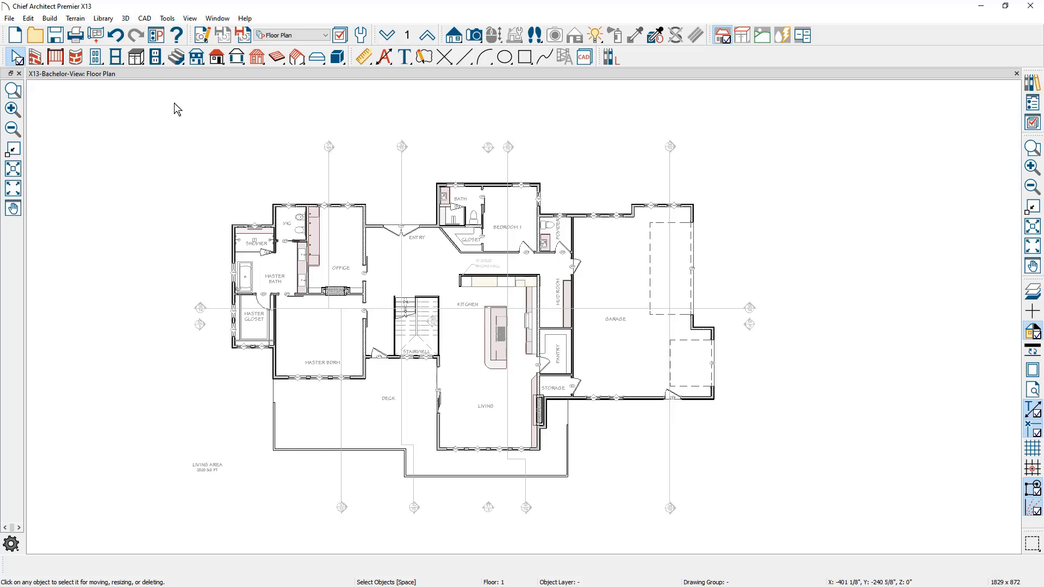
Generate automatic exterior elevation cameras for all four sides of the house.
left_click(126, 18)
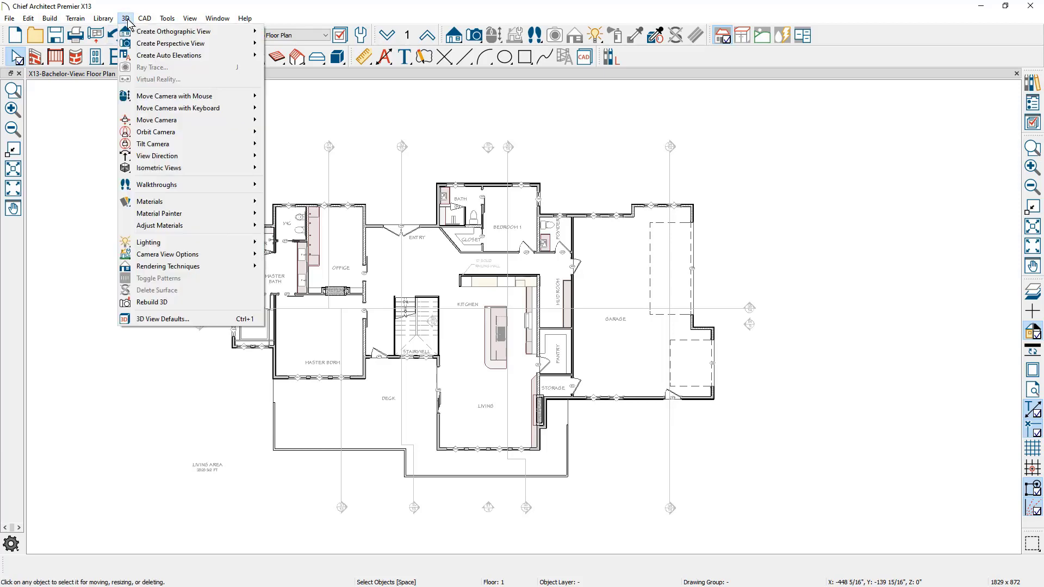
mouse_move(167, 60)
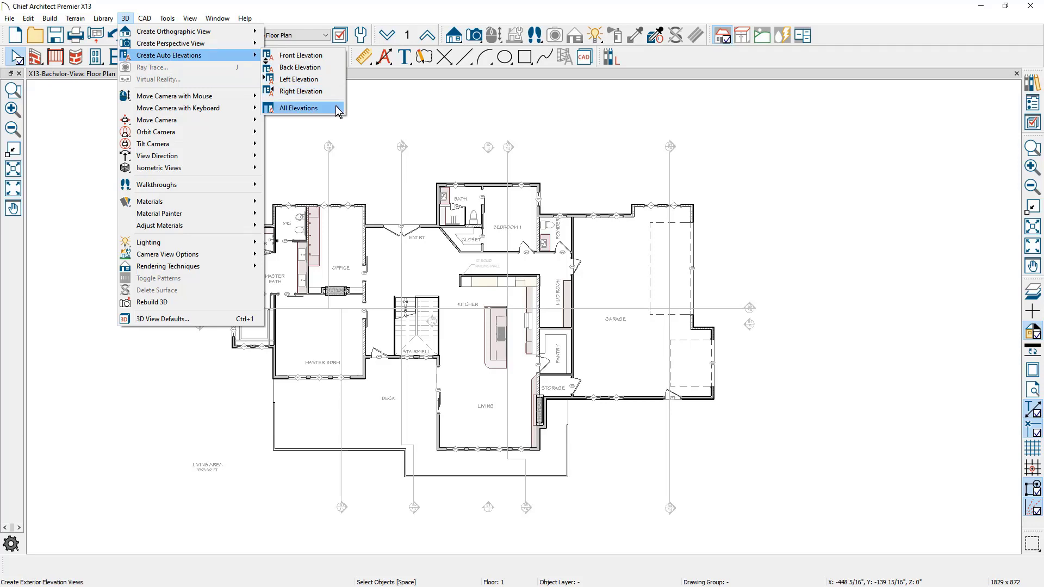
left_click(304, 108)
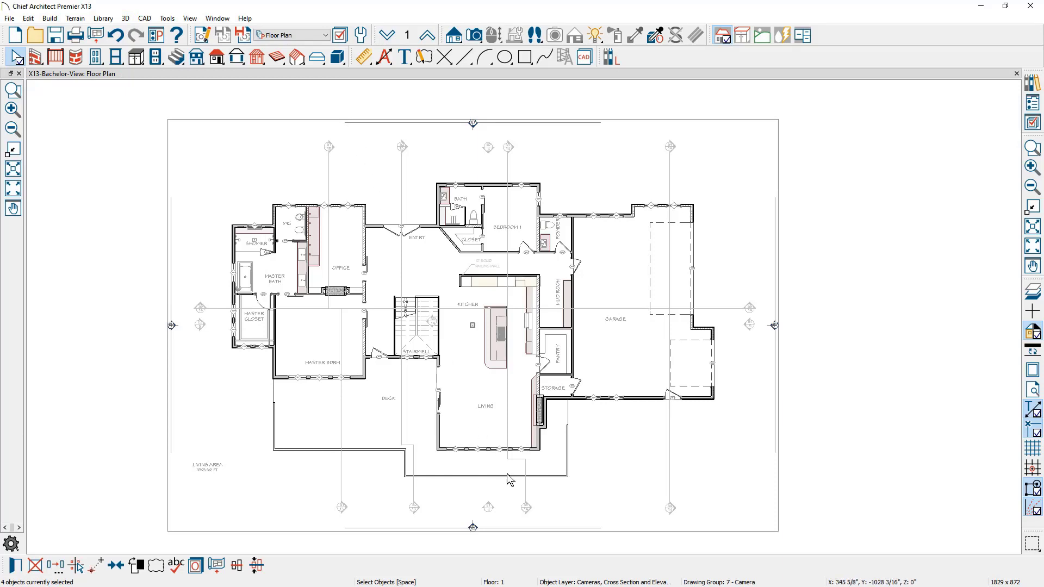
Open the elevation view of the new E5 camera placed below the deck in the floor plan.
key("p")
left_click_drag(533, 509, 512, 443)
scroll(508, 424, "up", 5)
scroll(507, 412, "up", 3)
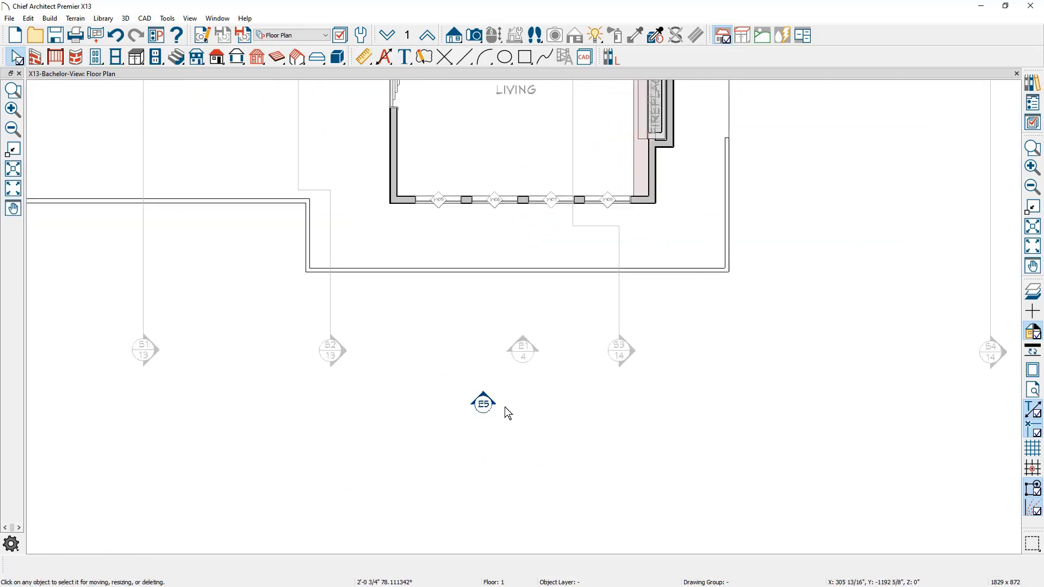
scroll(506, 408, "up", 1)
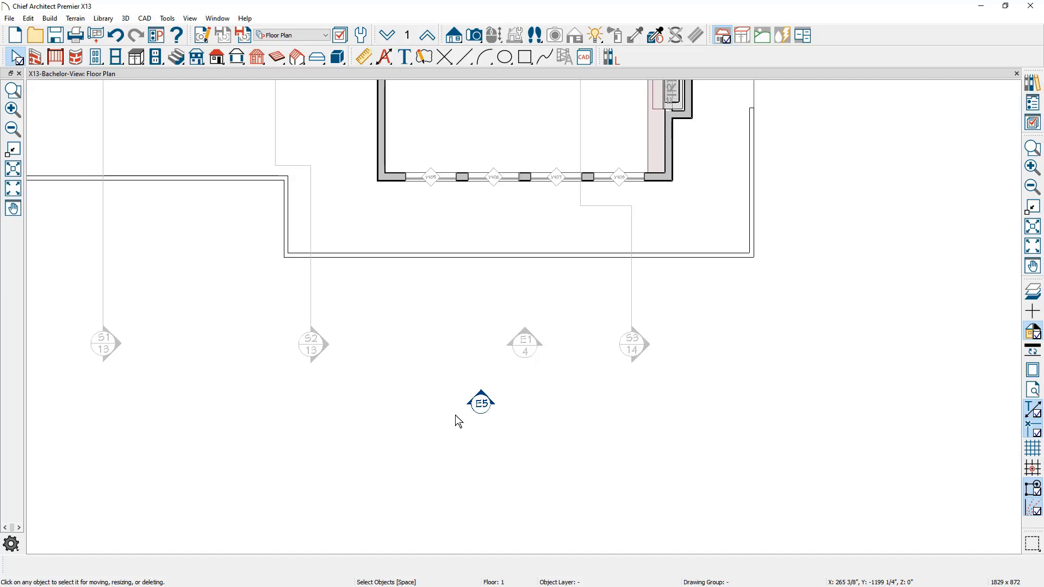
double_click(483, 410)
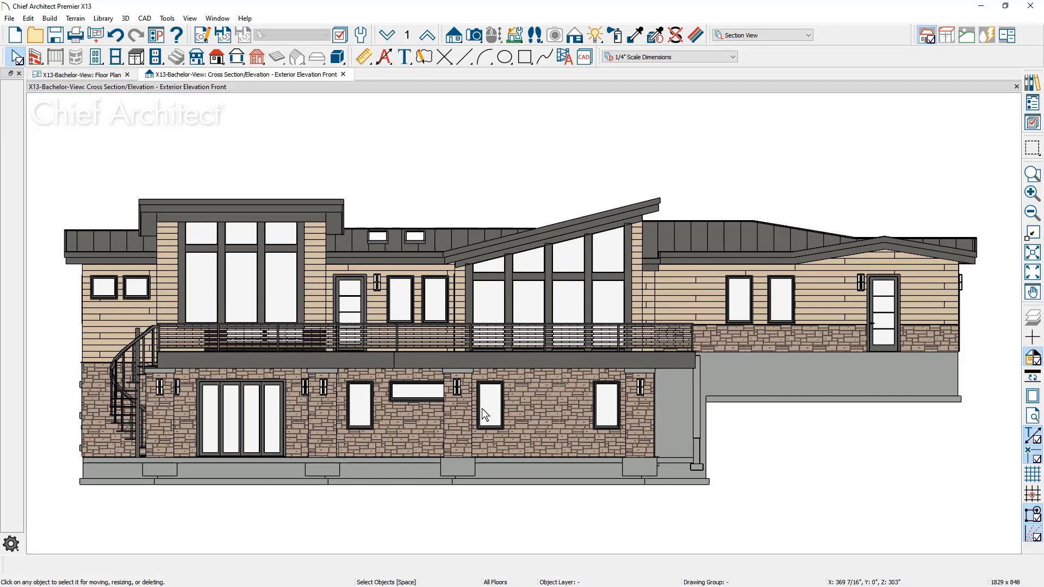
Try the Glass House and watercolor rendering techniques and the color toggle on the front elevation, returning it to Vector View in color.
left_click(577, 37)
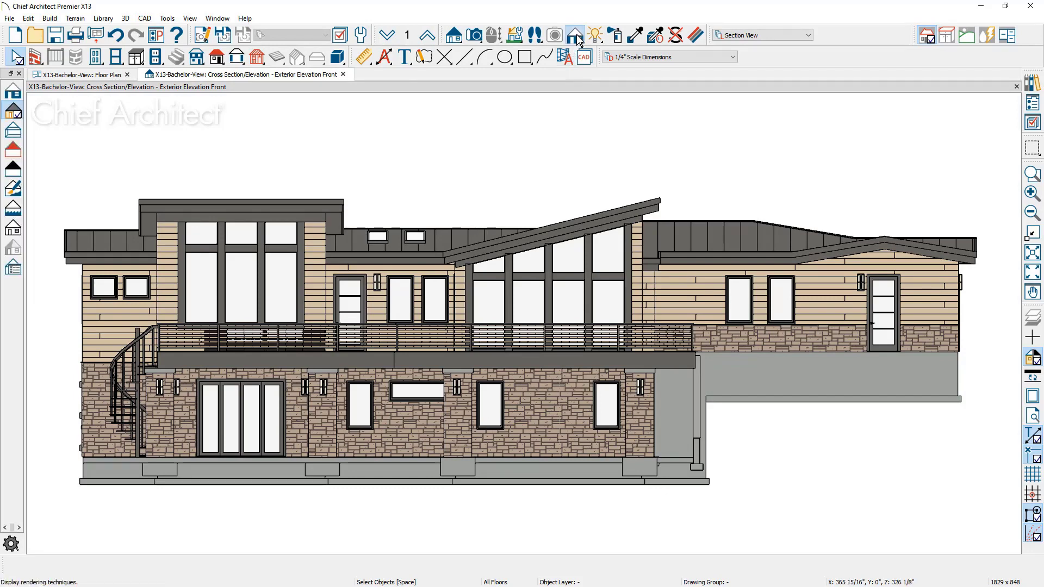
left_click(15, 131)
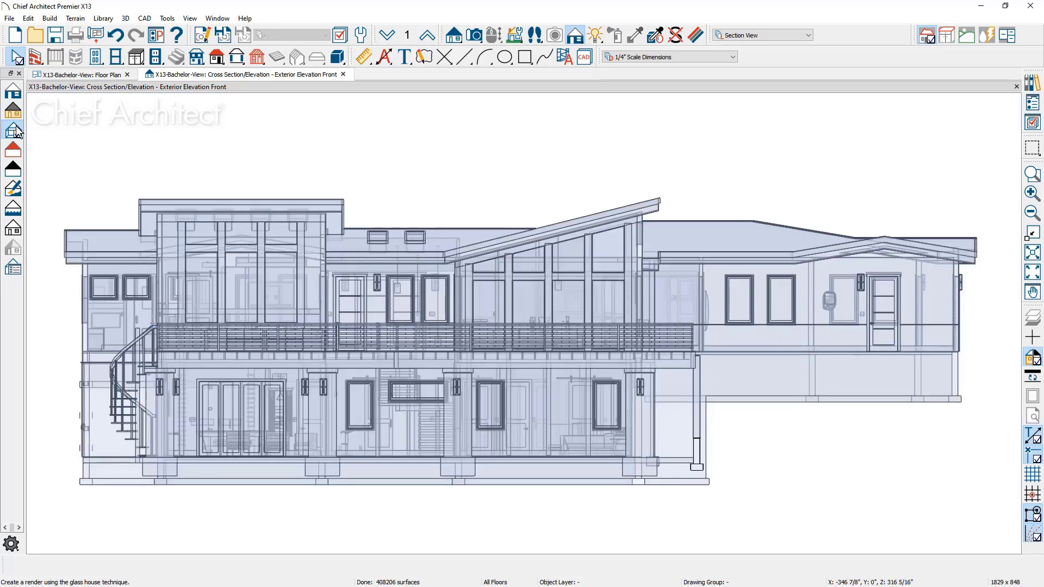
left_click(12, 211)
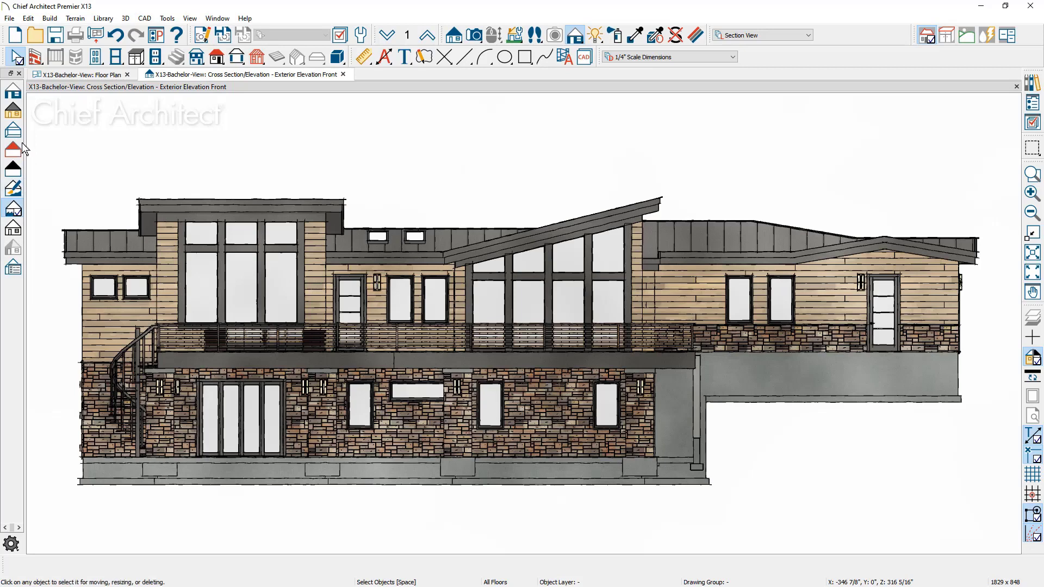
left_click(12, 114)
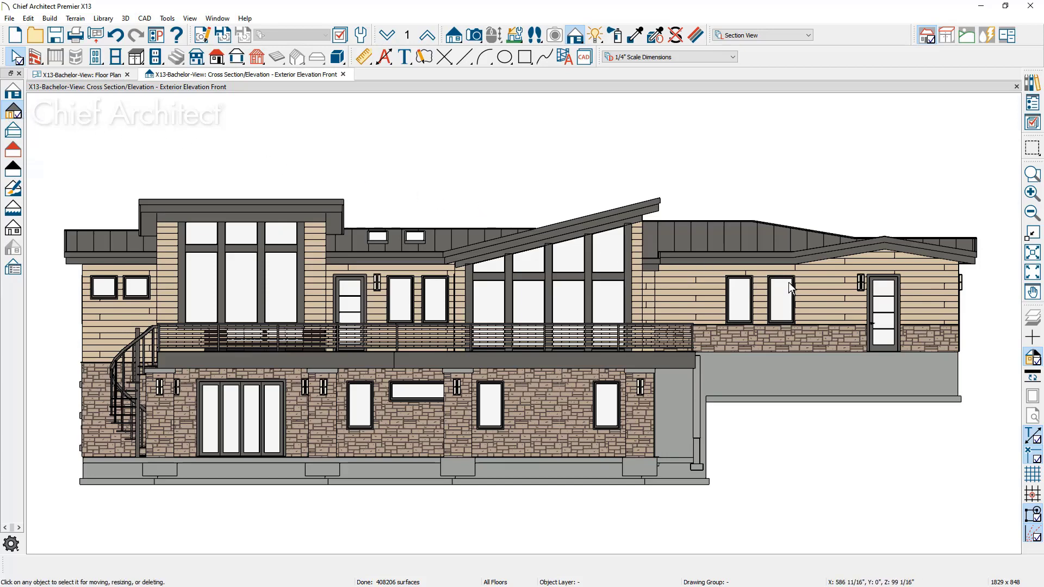
left_click(1031, 360)
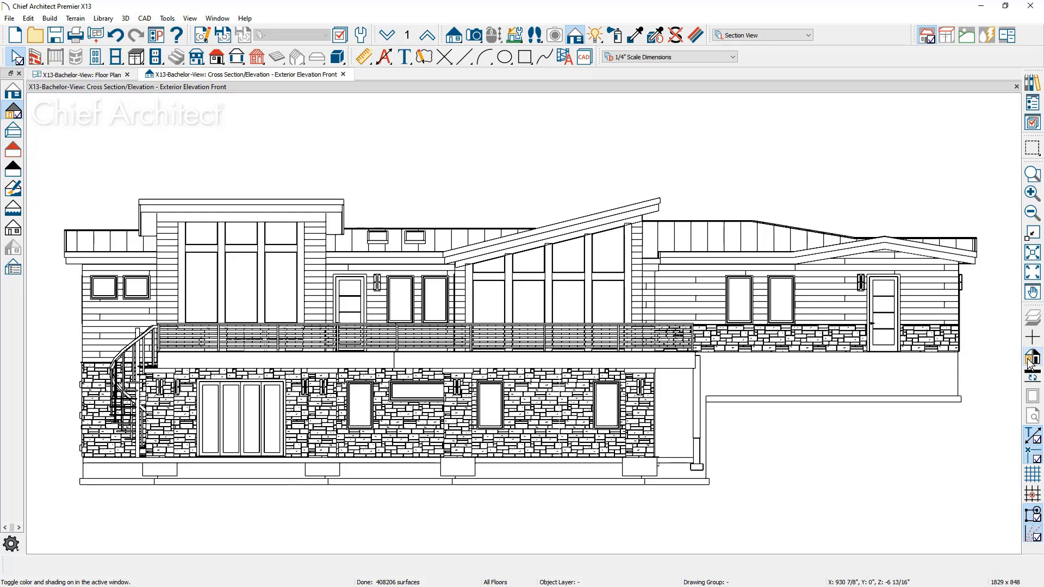
left_click(1031, 361)
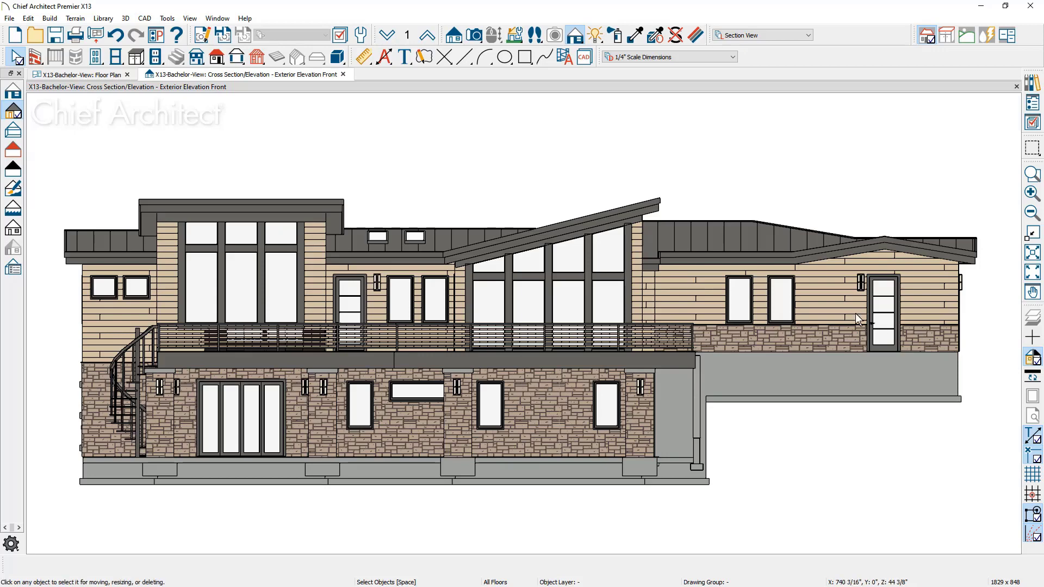
Turn on shadows for the elevation camera and rename it Exterior Elevation Rear.
left_click(205, 37)
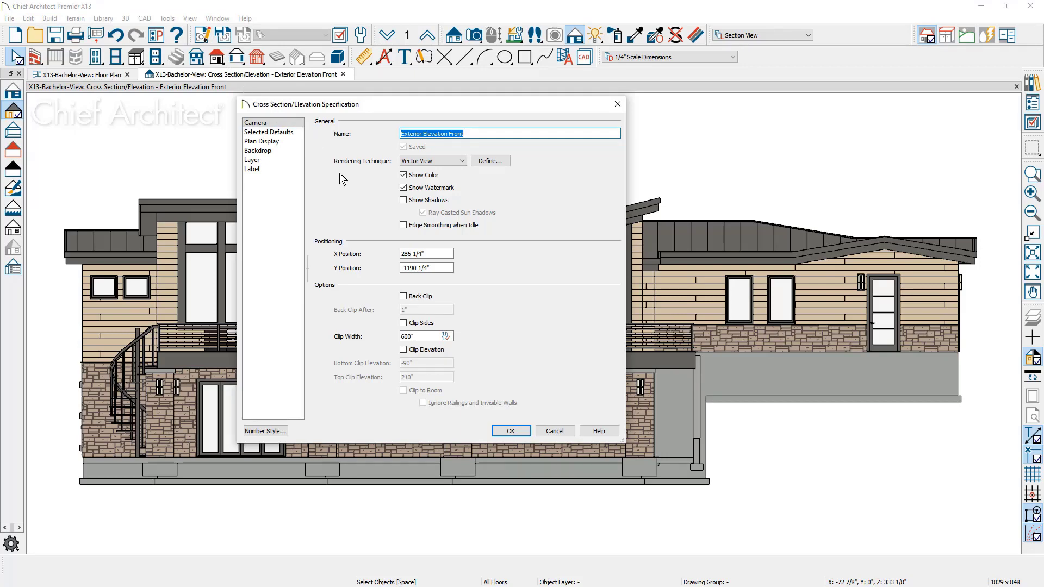
left_click(404, 201)
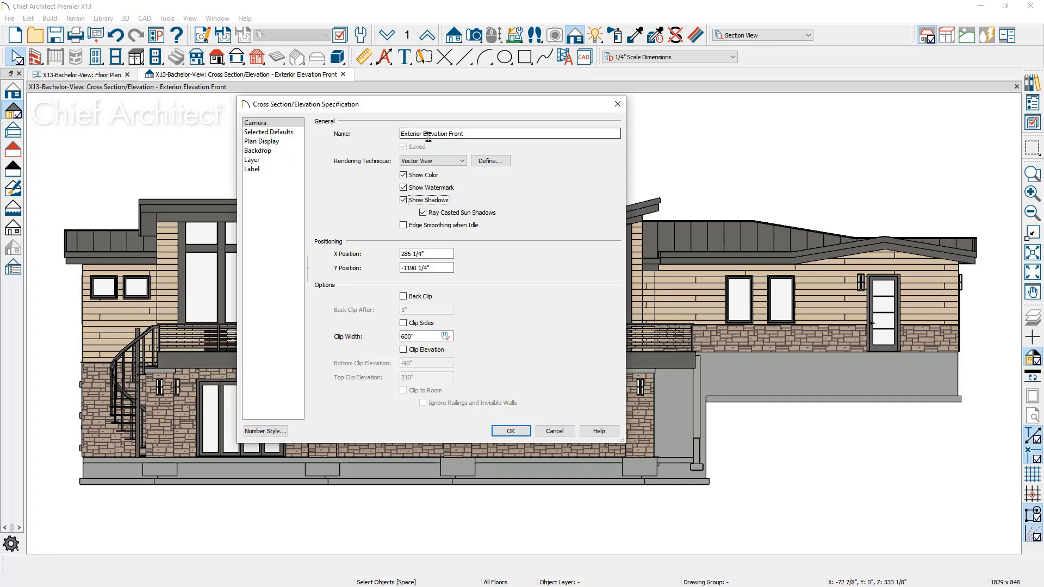
left_click(458, 136)
double_click(458, 134)
type("Rea")
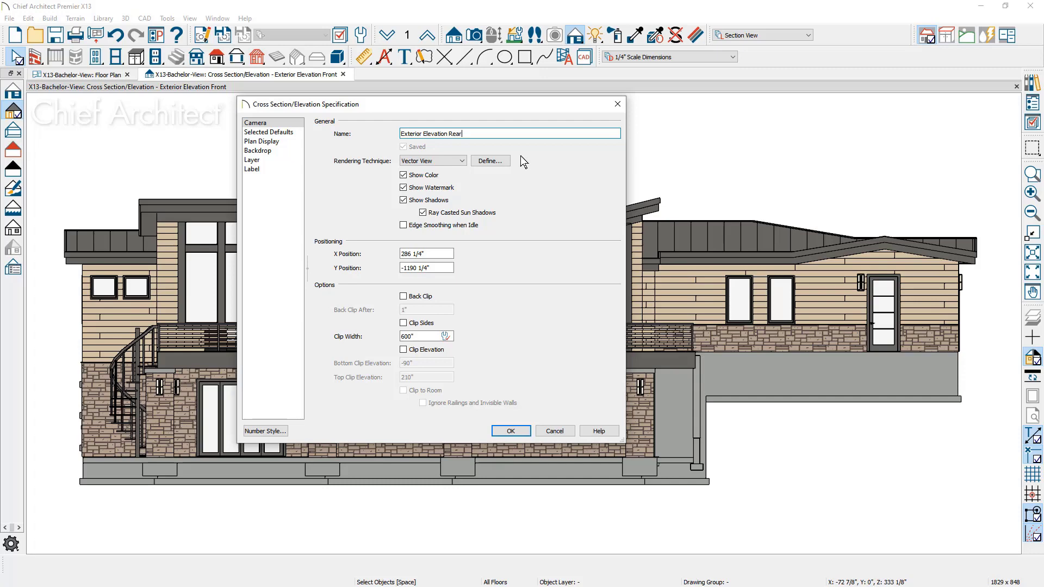
Set the text below the line in the elevation camera's callout to Automatic and apply the specification.
left_click(283, 142)
left_click(423, 198)
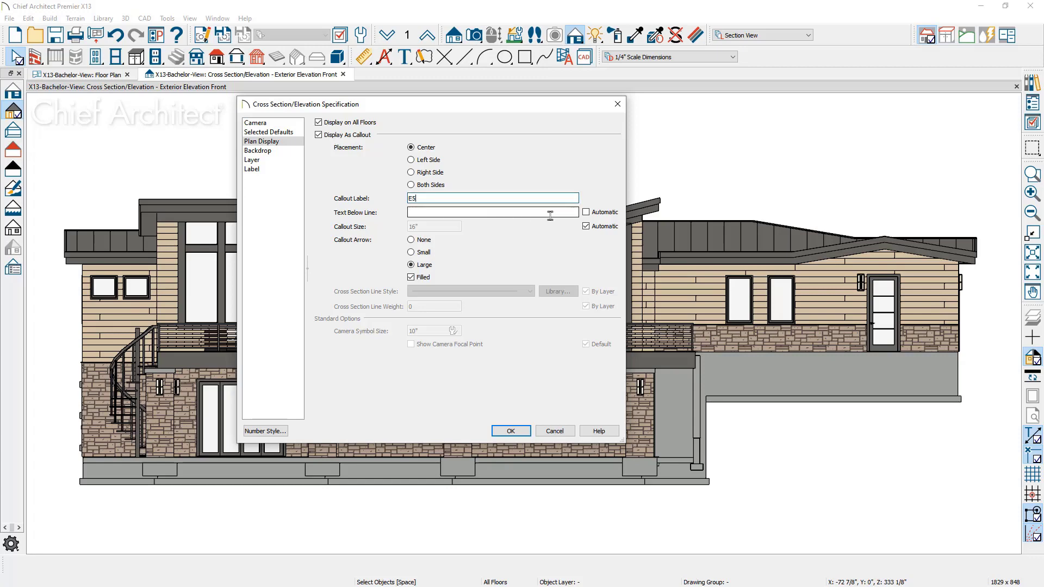
left_click(586, 213)
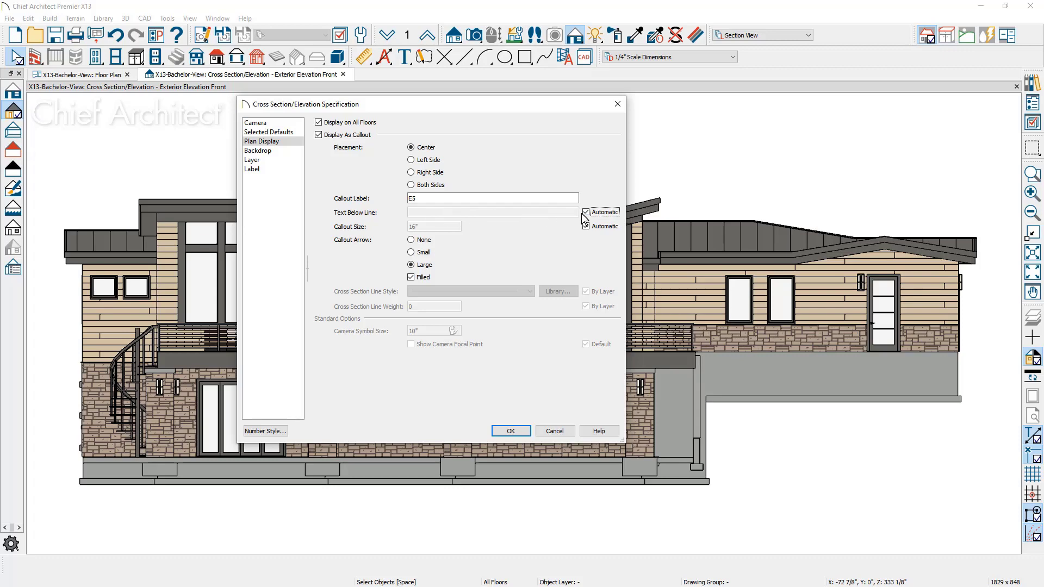
left_click(513, 431)
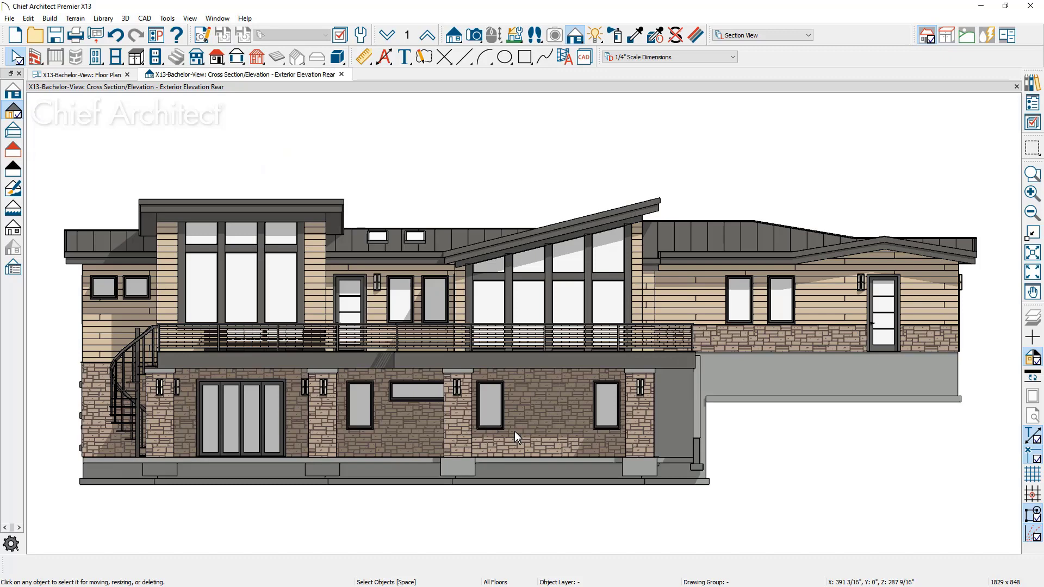
Try the 6:00 PM 7/4/2020 sun angle on the rear elevation and restore the 10:00 AM 7/4/2020 one.
left_click(597, 41)
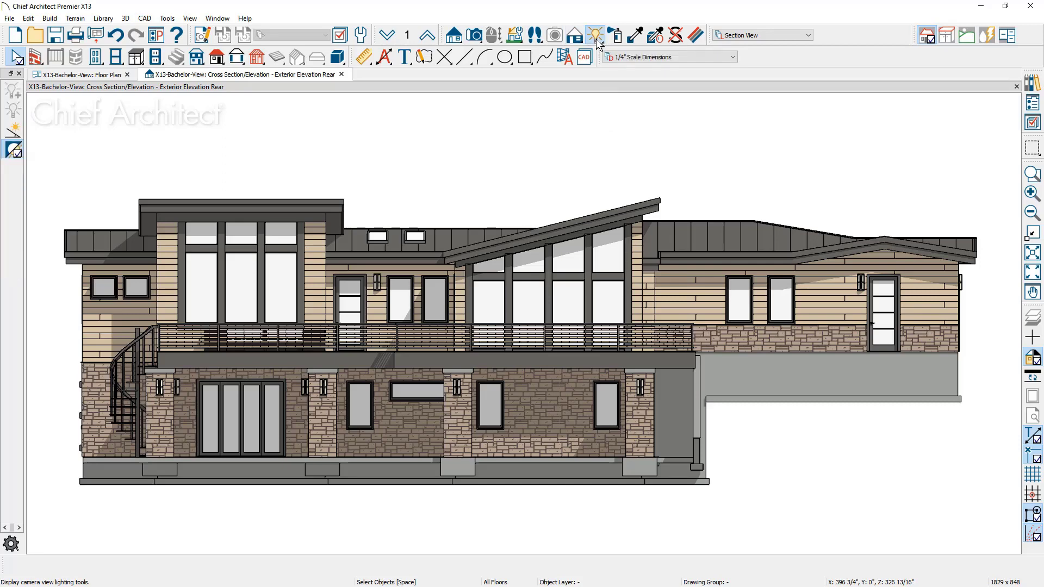
left_click(18, 135)
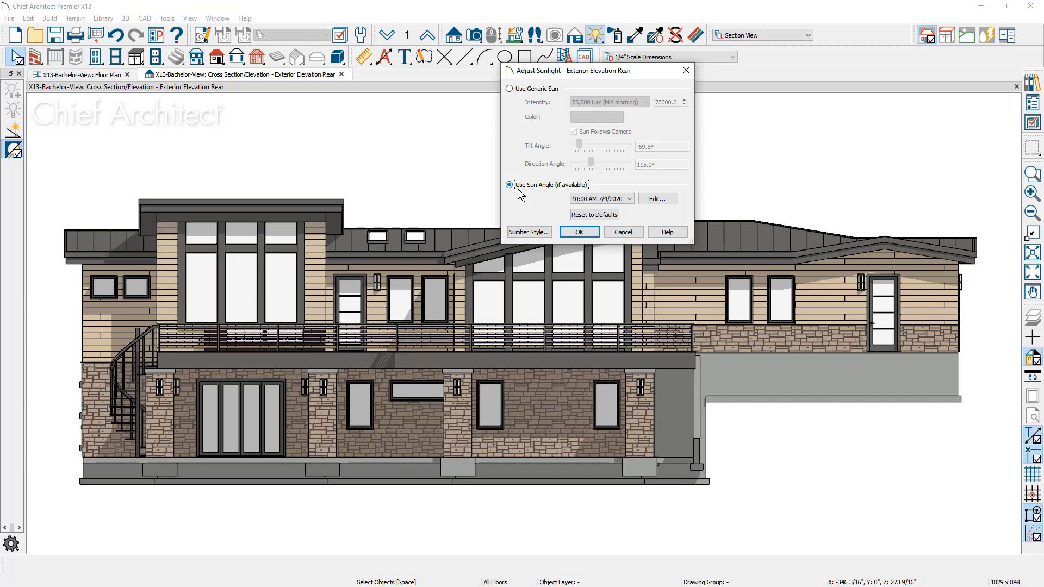
left_click(629, 200)
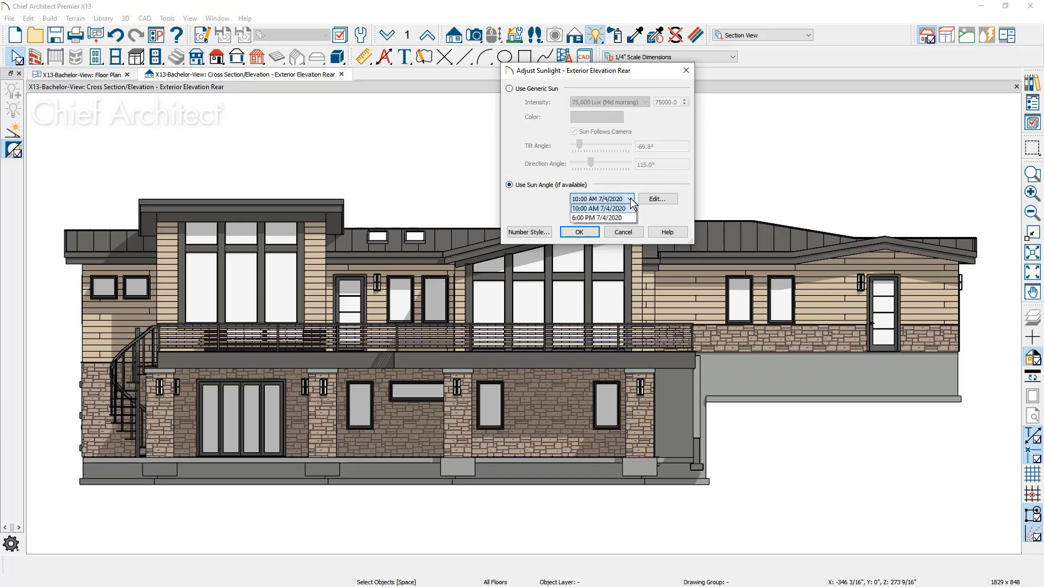
left_click(628, 217)
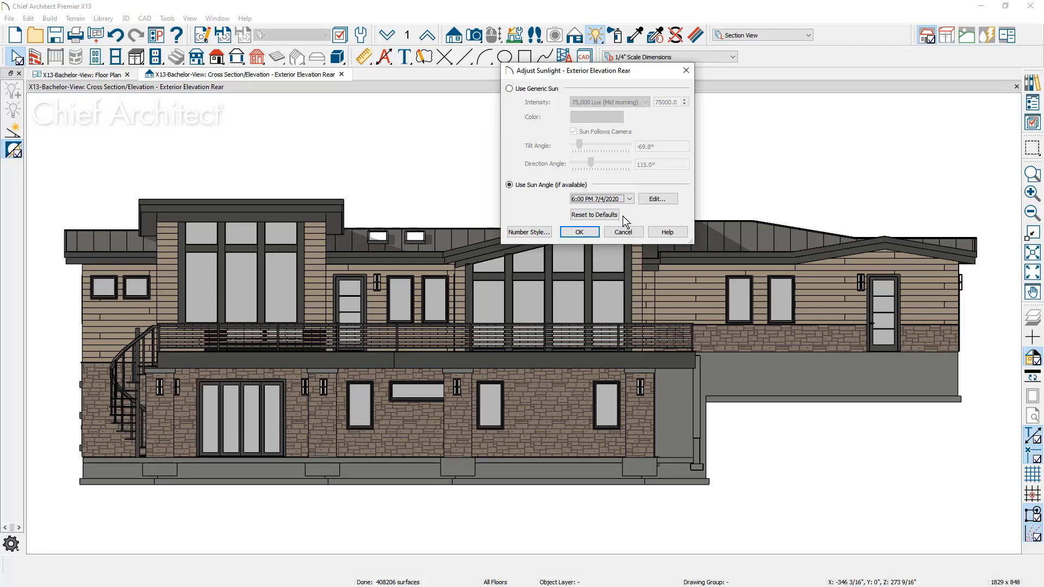
left_click(630, 199)
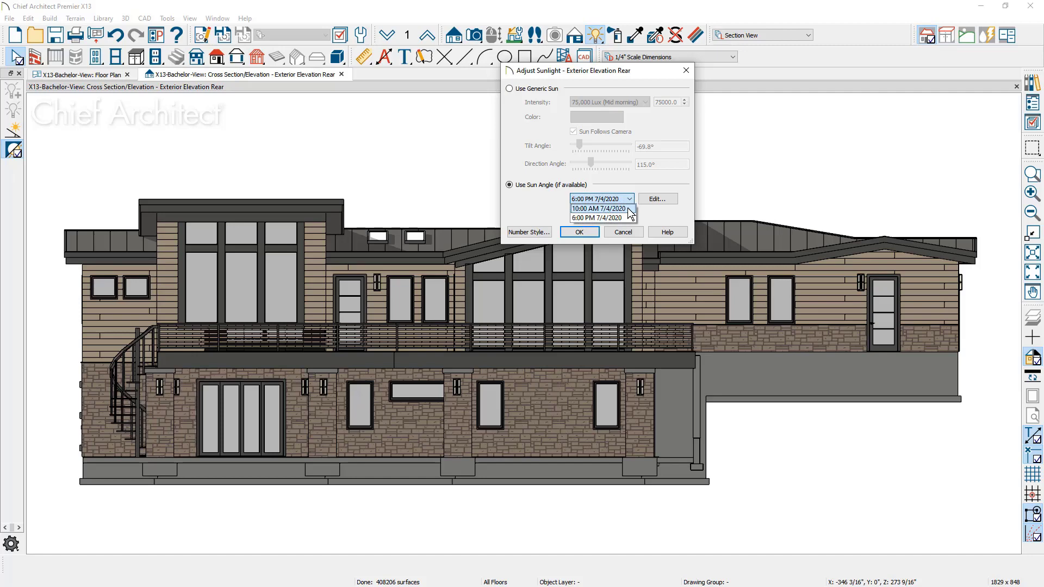
left_click(629, 209)
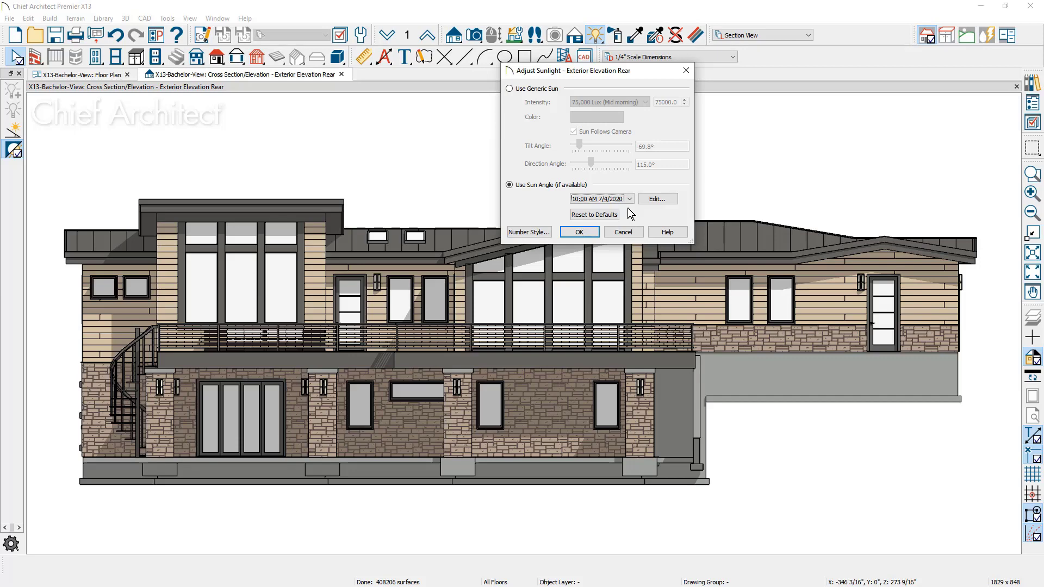
left_click(588, 230)
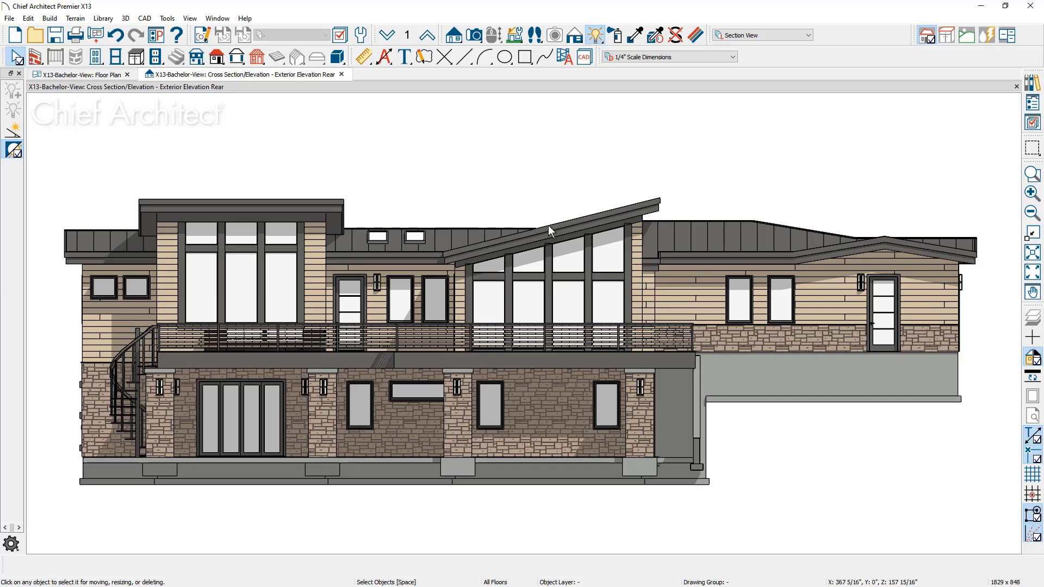
Open the existing E1 elevation from the floor plan and examine its annotations, dimensions and sun shadow note.
left_click(100, 76)
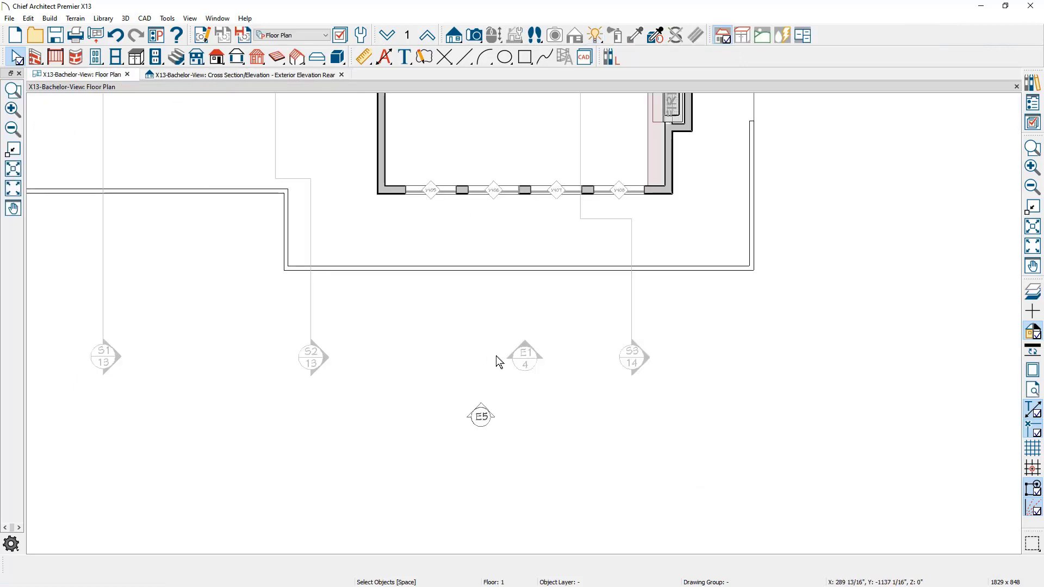
left_click(530, 363)
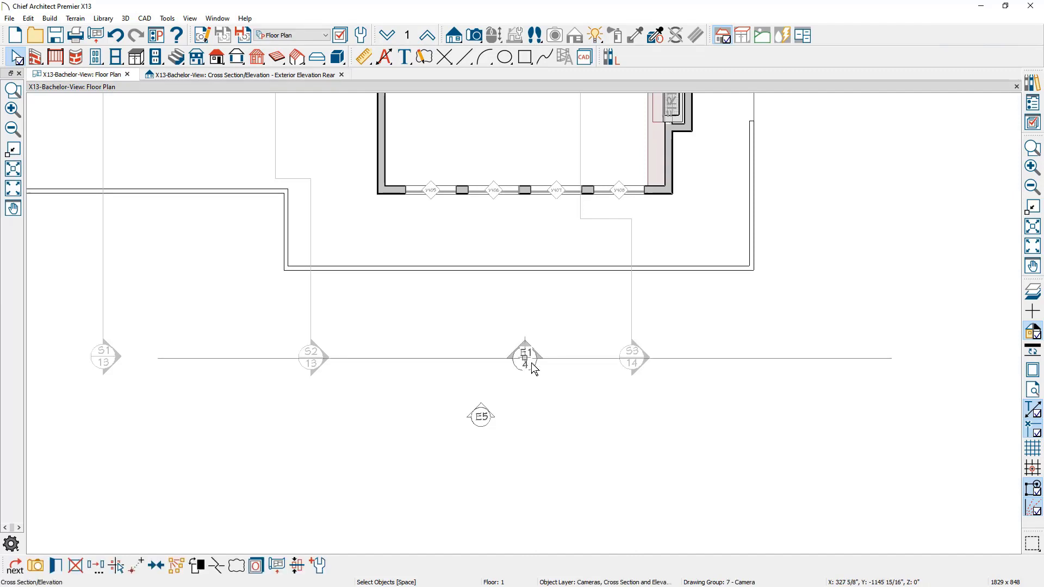
double_click(532, 364)
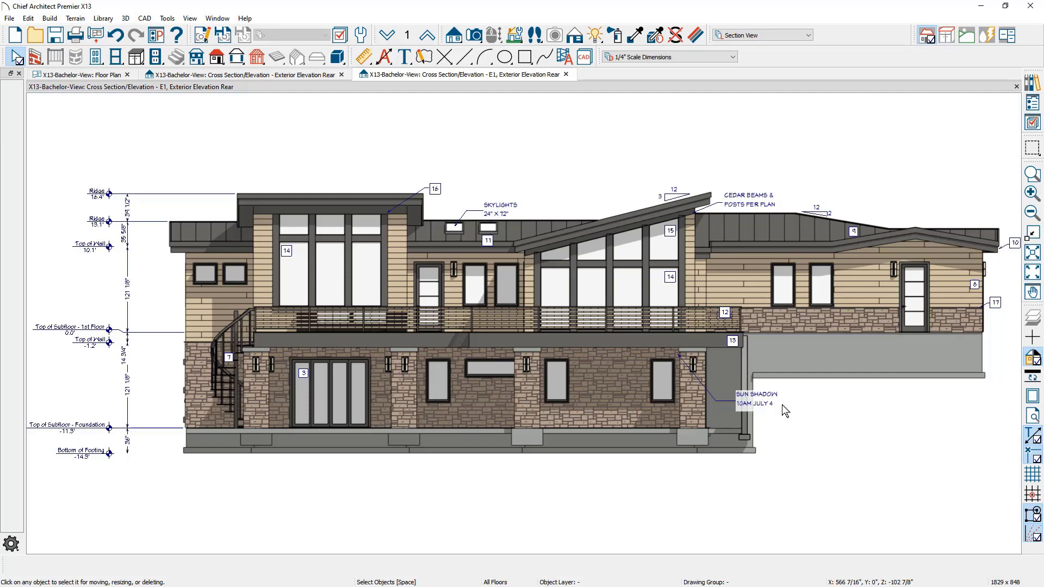
Generate automatic story pole dimensions for the new, unannotated Exterior Elevation Rear view.
left_click(307, 78)
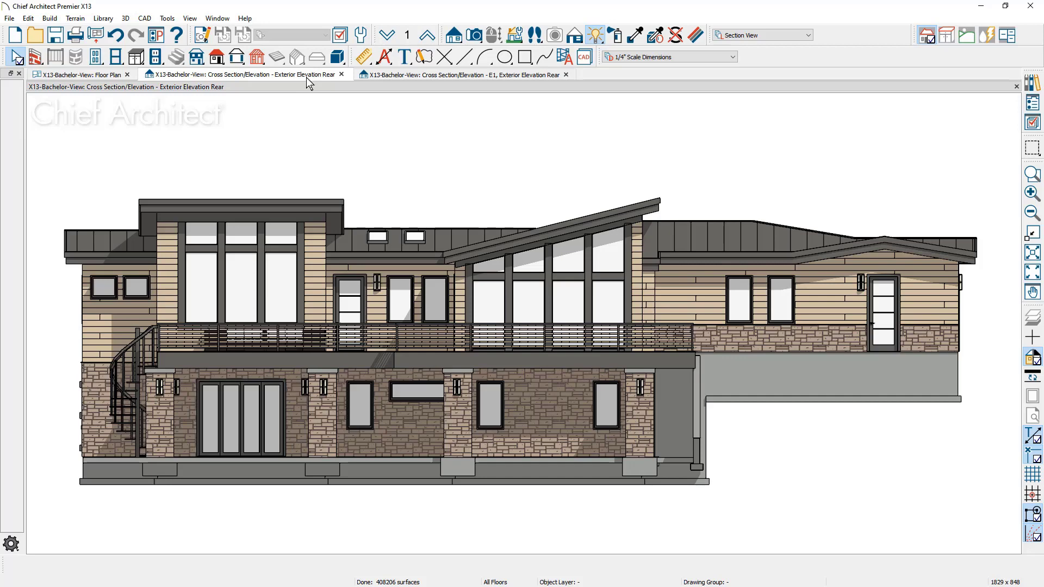
left_click(387, 62)
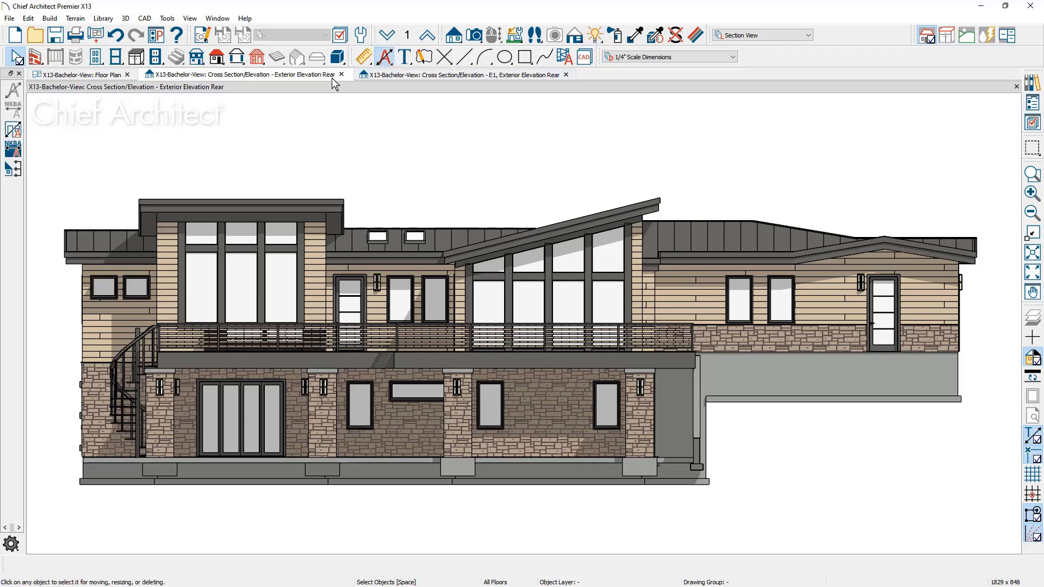
left_click(23, 167)
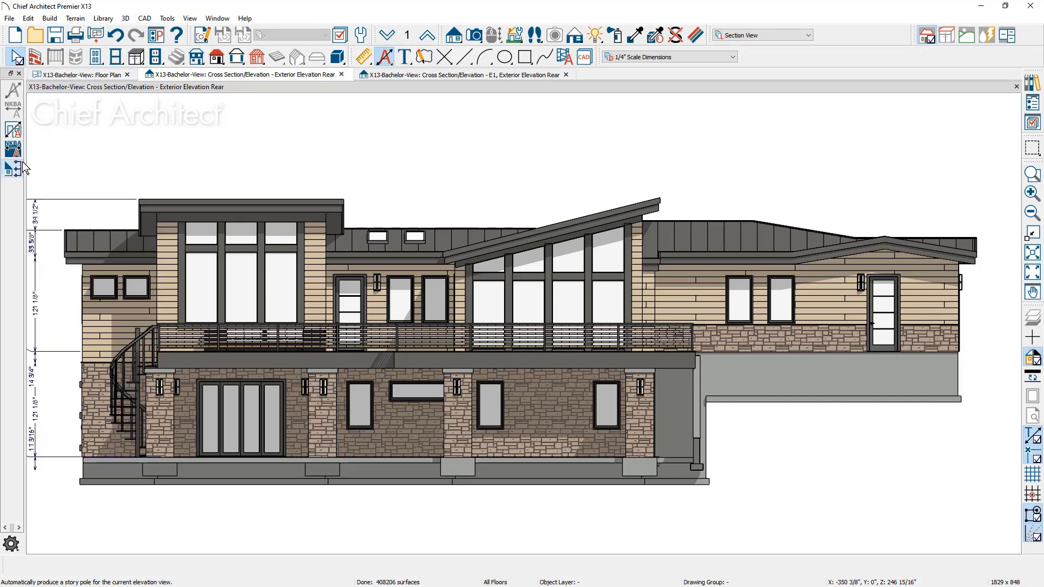
middle_click_drag(244, 217, 425, 217)
left_click_drag(425, 217, 433, 220)
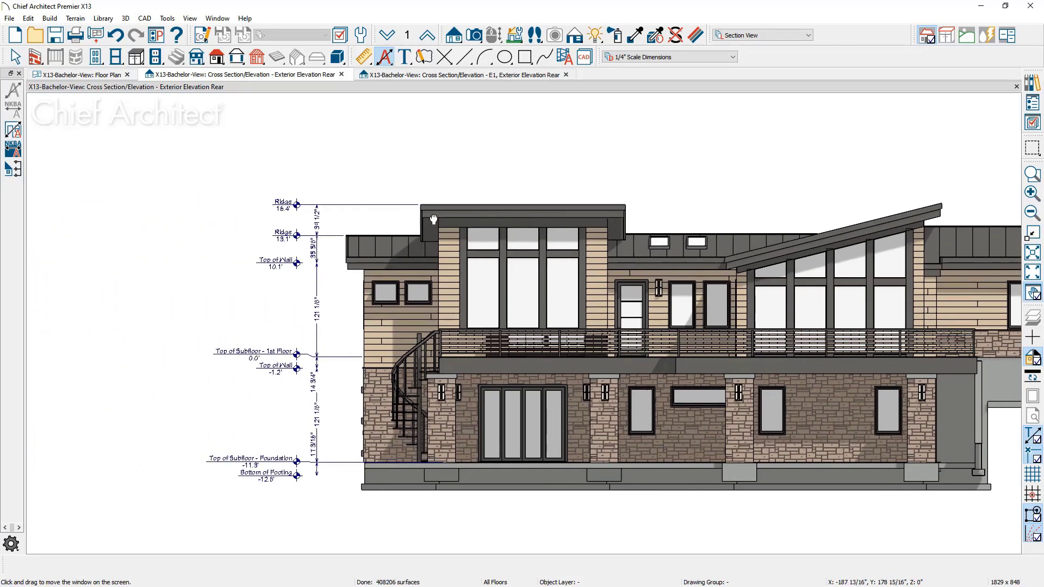
key("space")
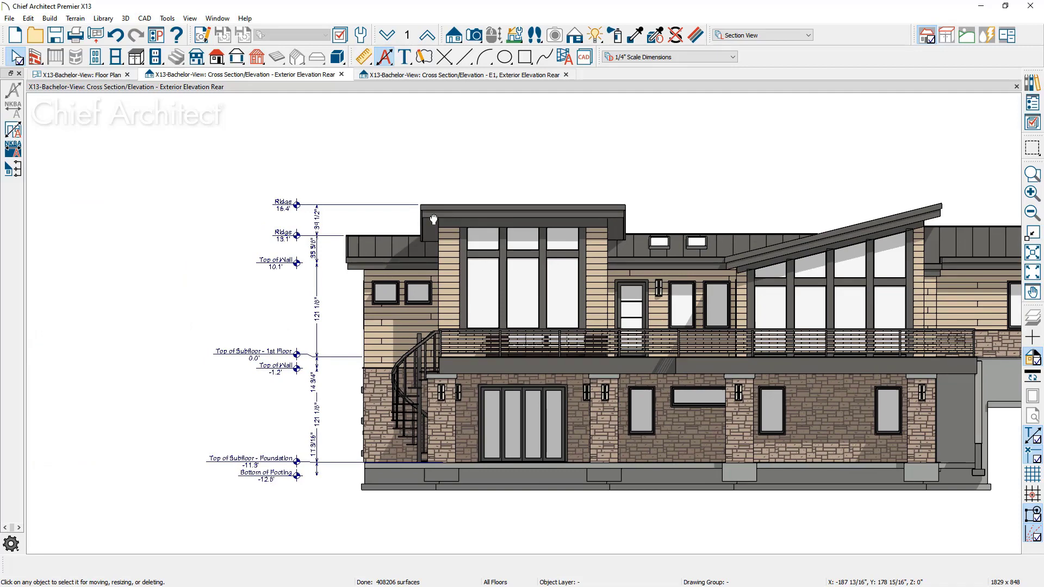
Add the Grade Level mark to the marks included in the Auto Story Pole Dimension Defaults.
left_click(364, 39)
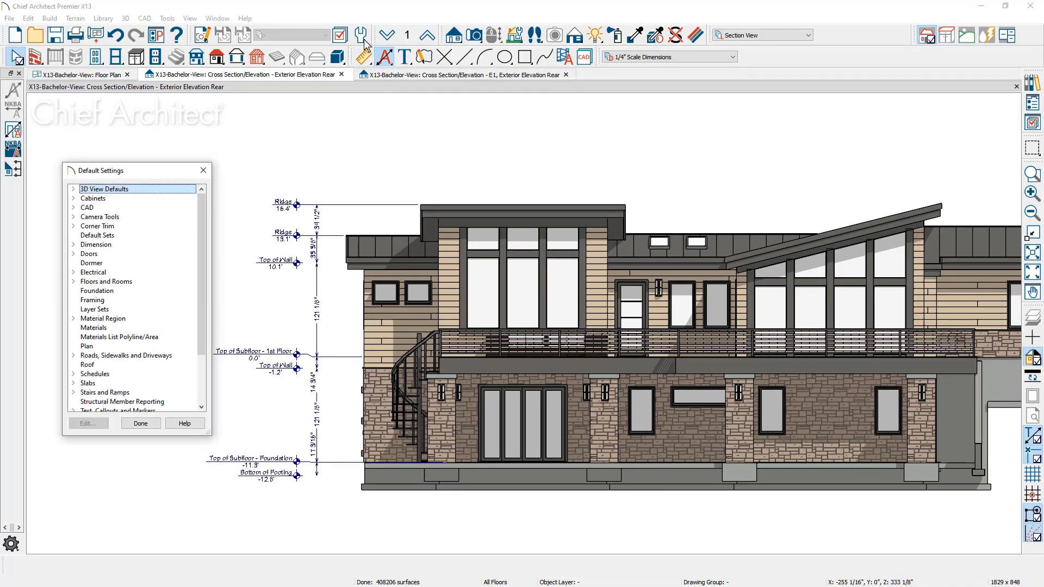
left_click(74, 245)
double_click(133, 264)
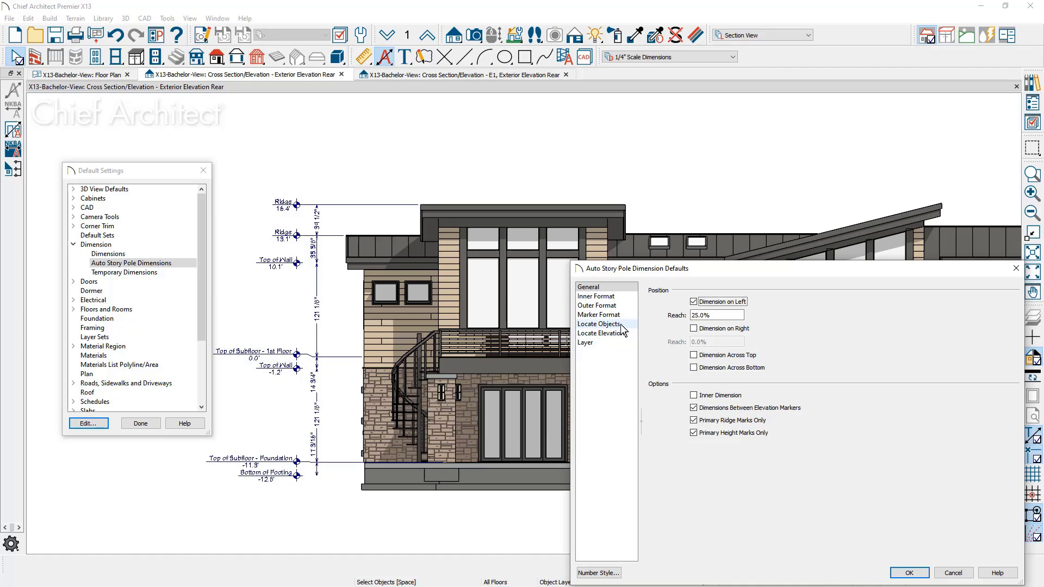
left_click(600, 333)
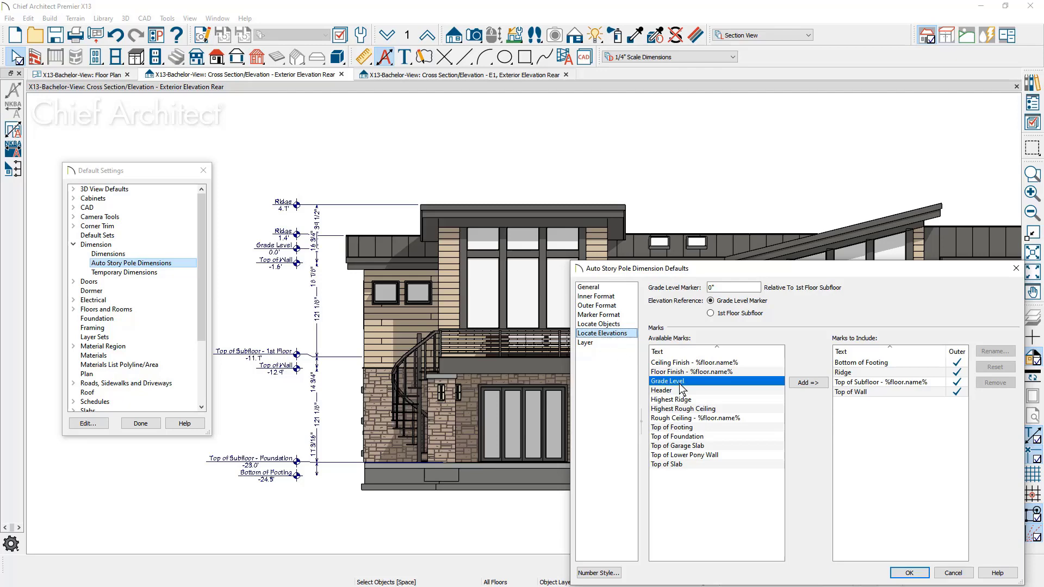
left_click(807, 382)
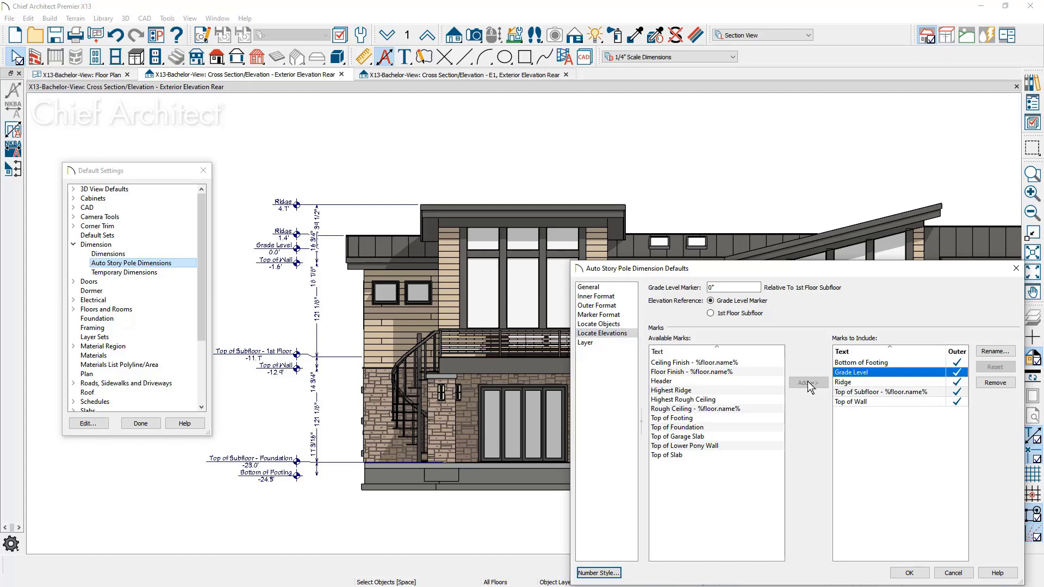
Lower the grade level marker to about 11.7' below the 1st floor subfloor in the defaults and regenerate the automatic story pole dimensions.
left_click(733, 290)
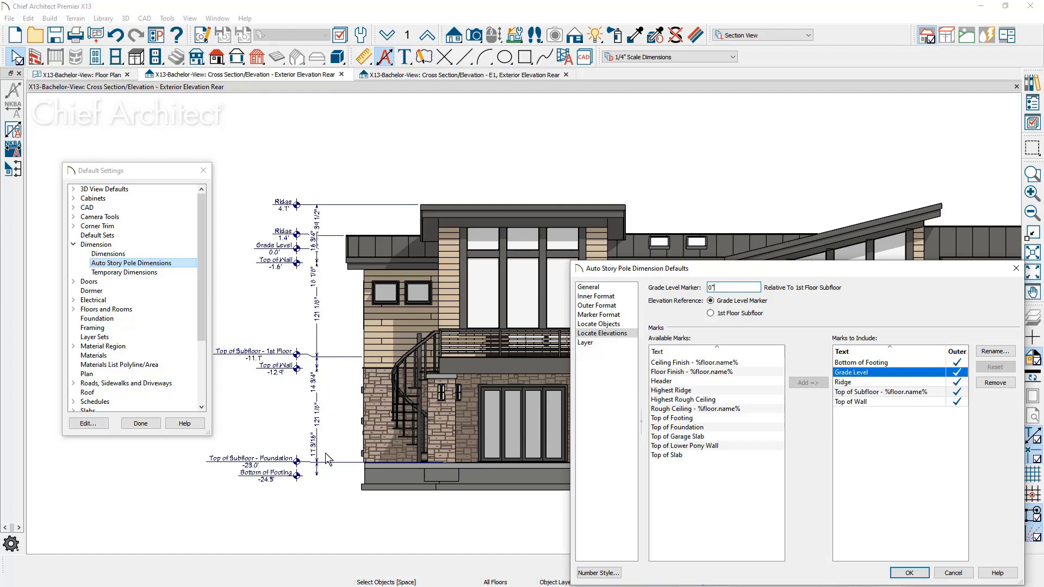
double_click(732, 288)
type("-14")
left_click(914, 573)
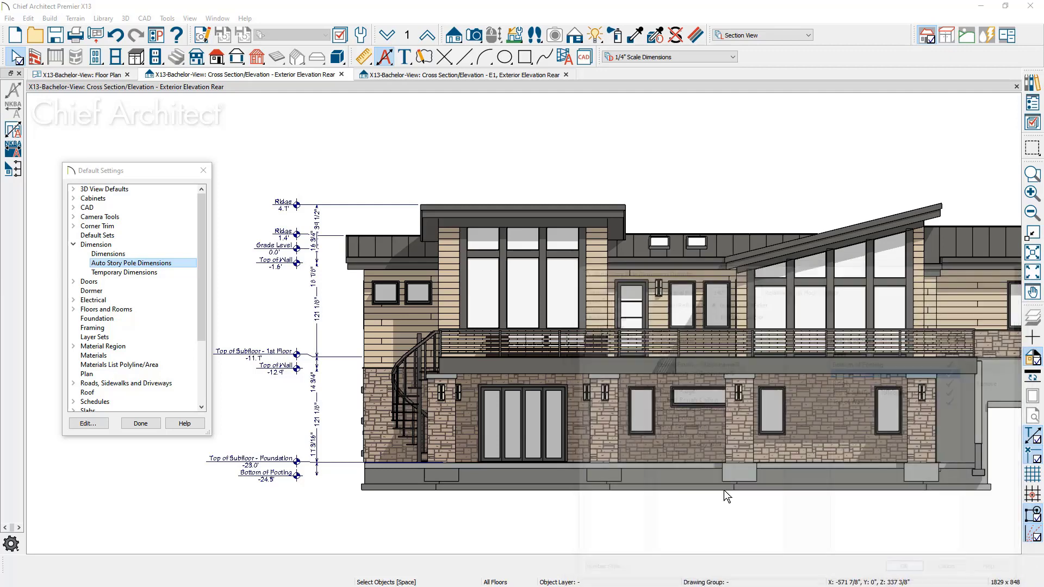
left_click(140, 424)
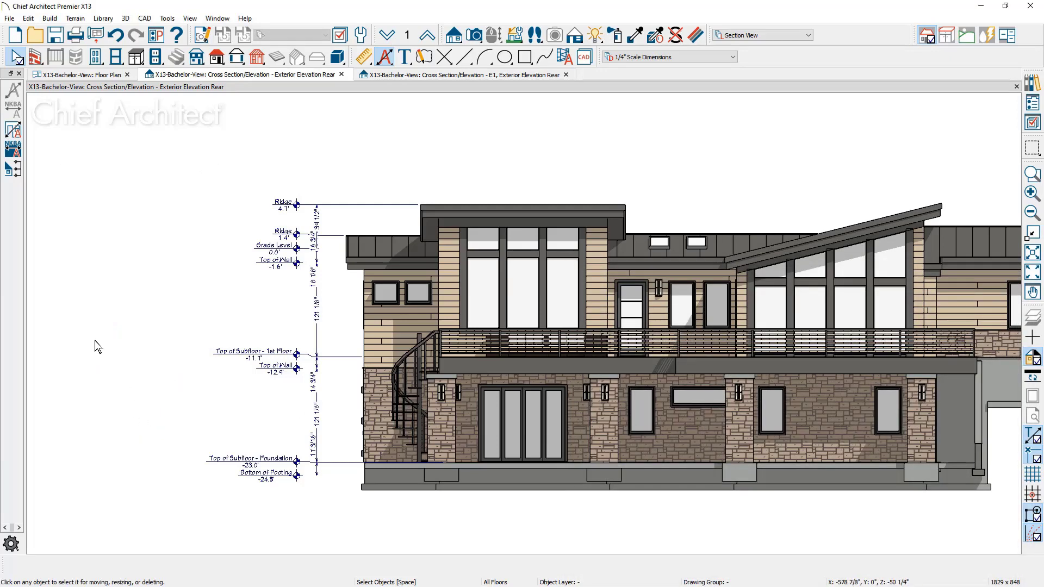
left_click(17, 168)
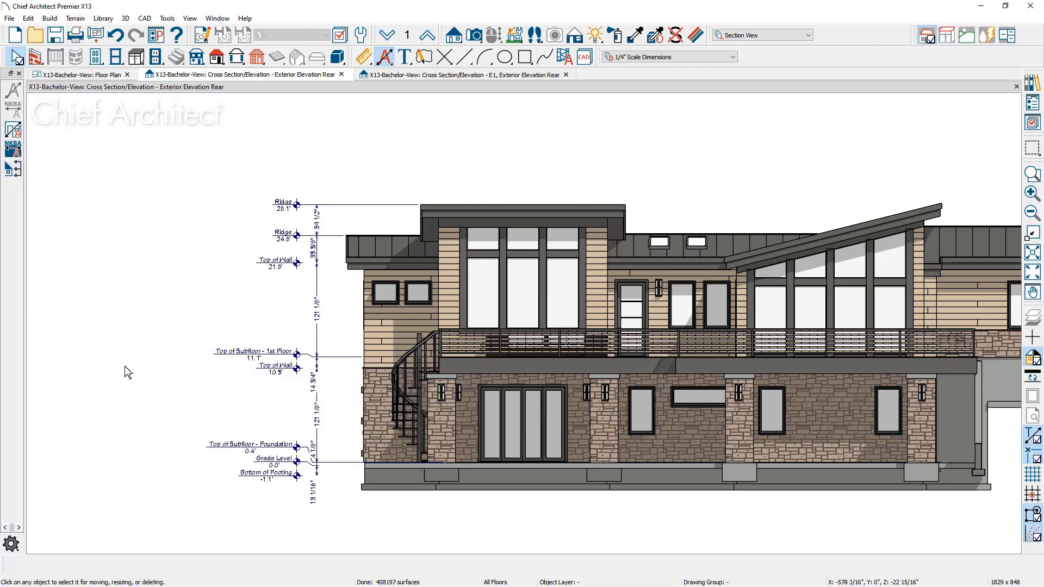
Move the story pole dimension's Bottom of Footing marker down to the underside of the footing at -2.6'.
left_click(292, 473)
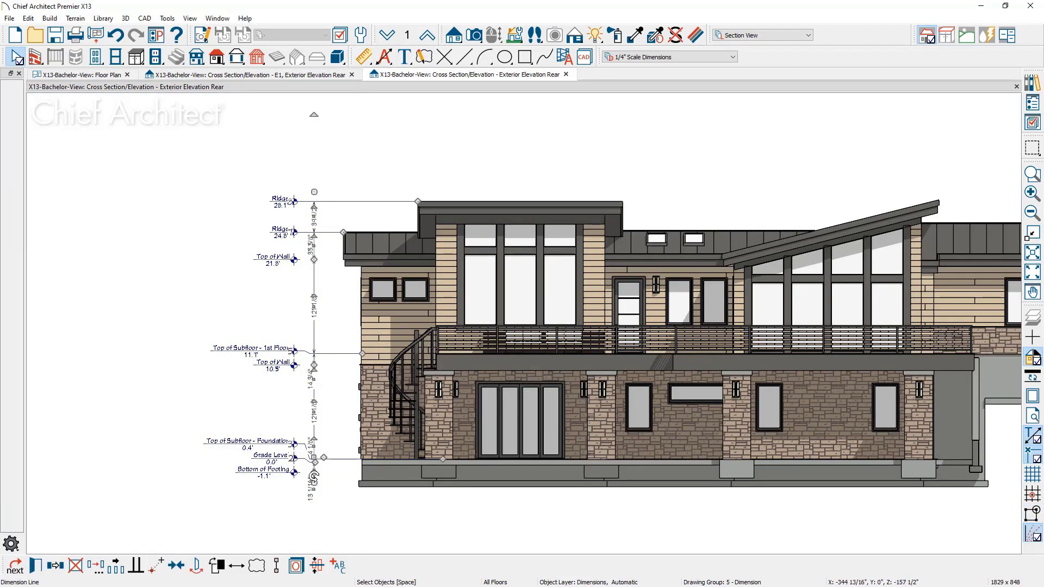
left_click_drag(313, 480, 363, 490)
left_click(363, 525)
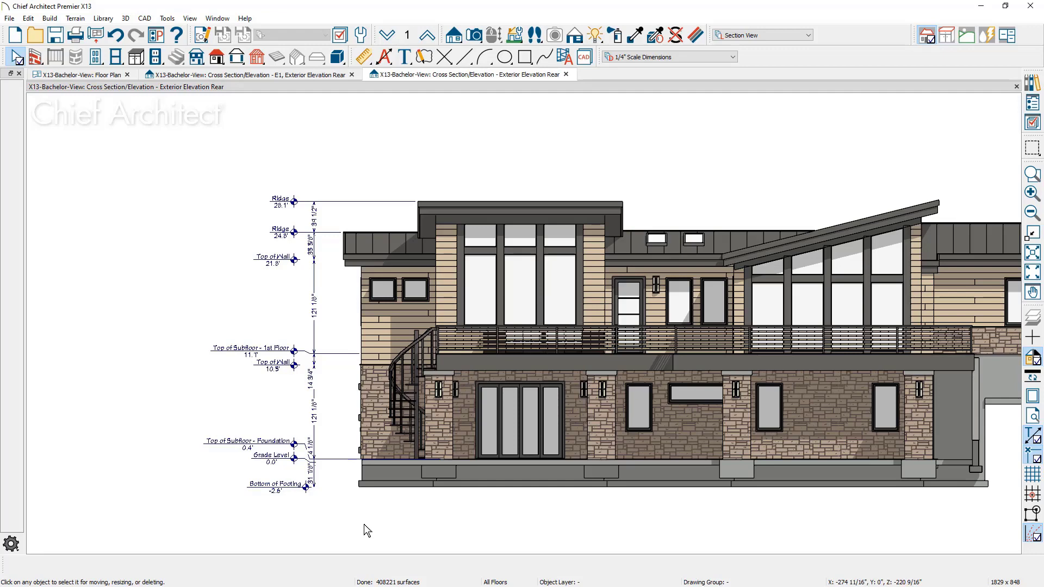
Add a leader note reading "SKYLIGHT PER PLAN" that points to the skylight on the roof of the rear elevation.
left_click(411, 66)
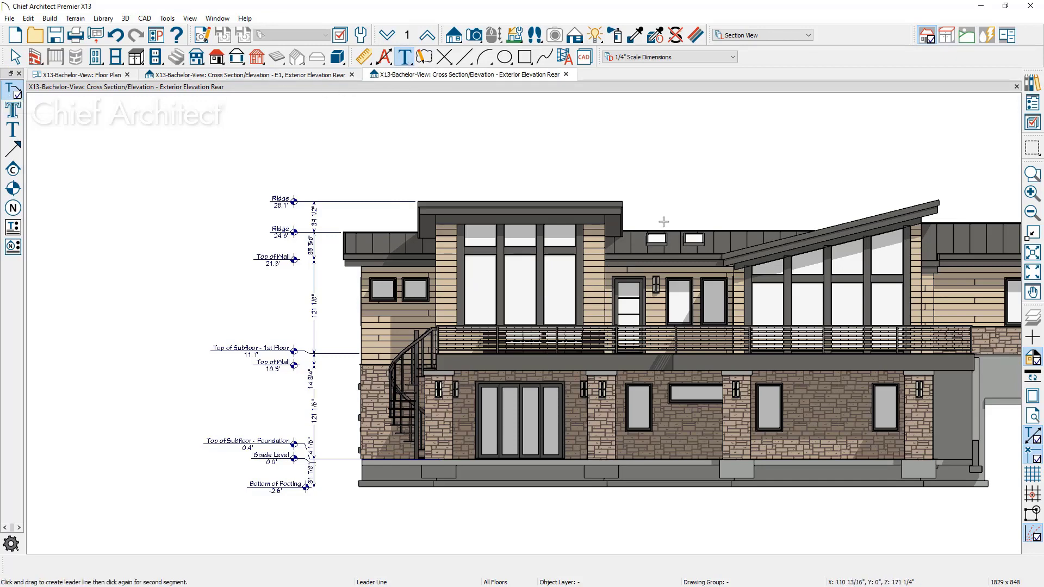
left_click_drag(649, 228, 667, 212)
left_click(688, 212)
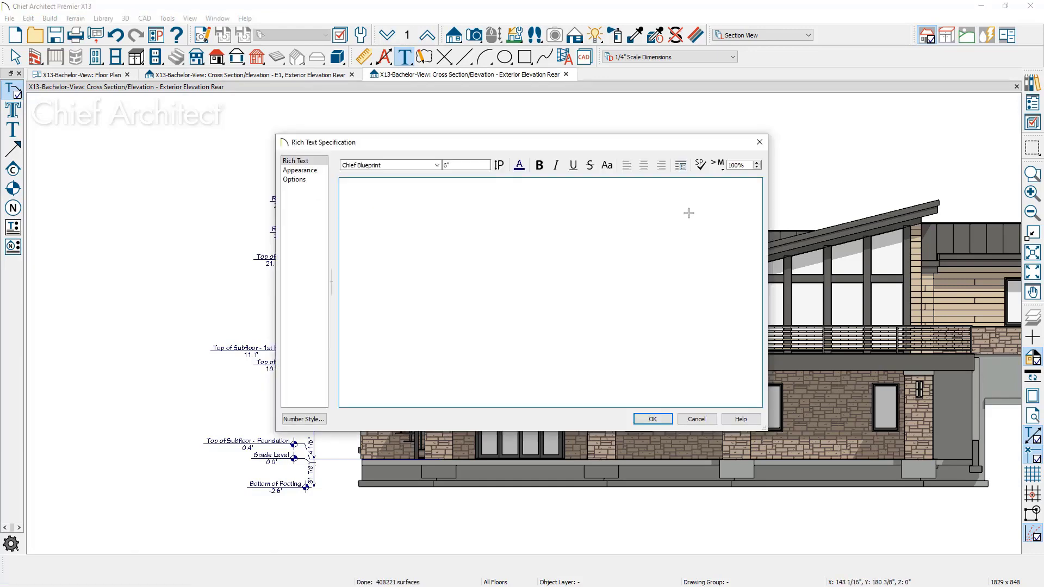
type("SKYLIGHT PER PLAN")
left_click(671, 424)
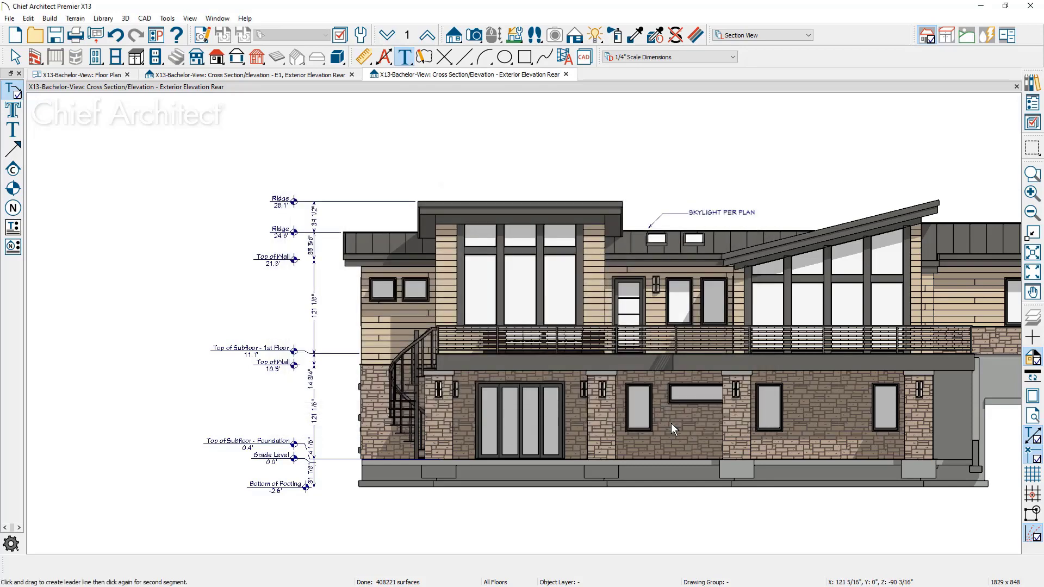
key("space")
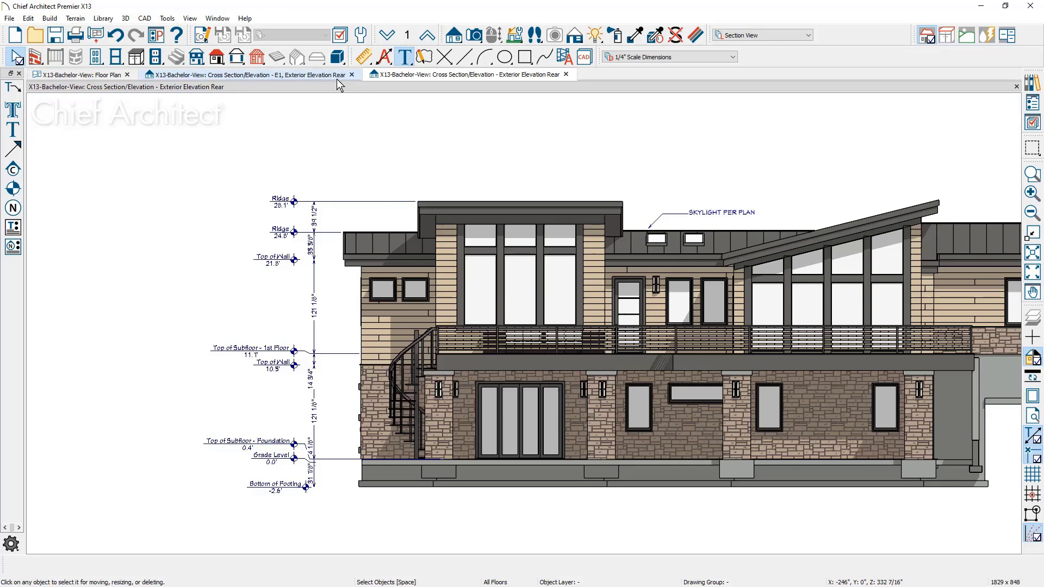
Send the entire Exterior Elevation Rear view to layout page 3 as plot lines with color fill at 1/4 in = 1 ft.
left_click(293, 74)
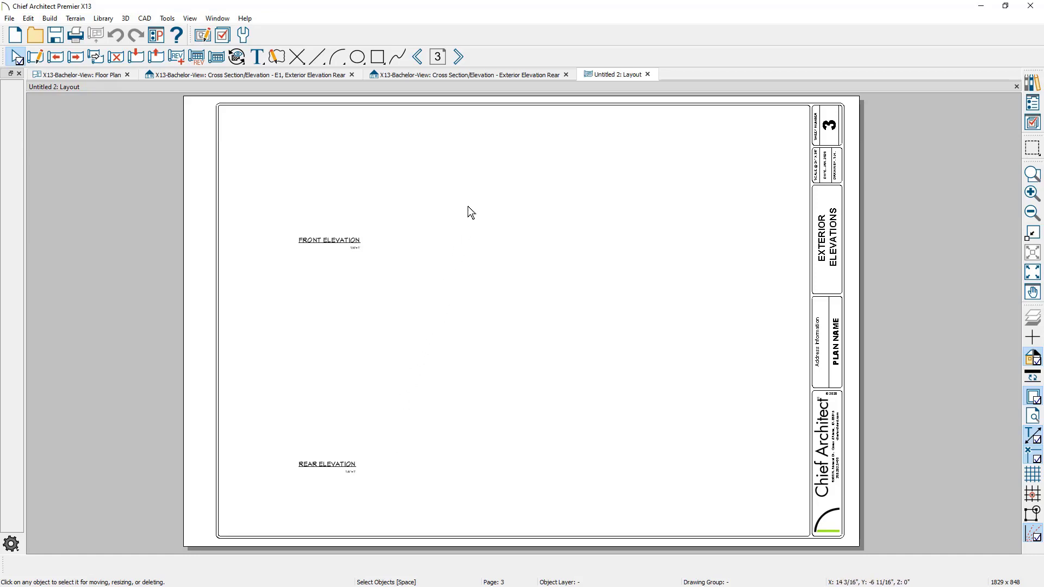
left_click(515, 77)
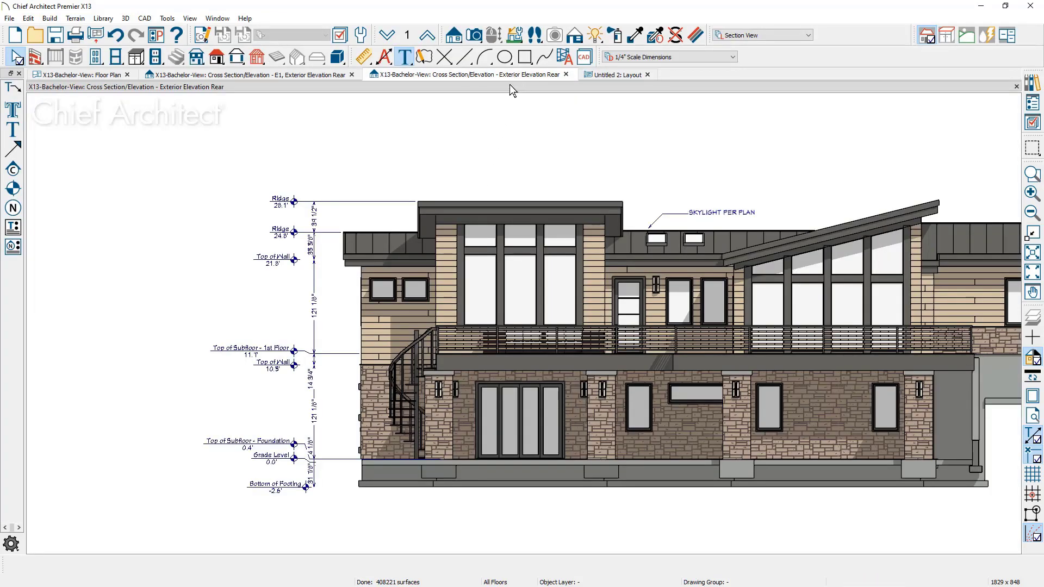
left_click(9, 19)
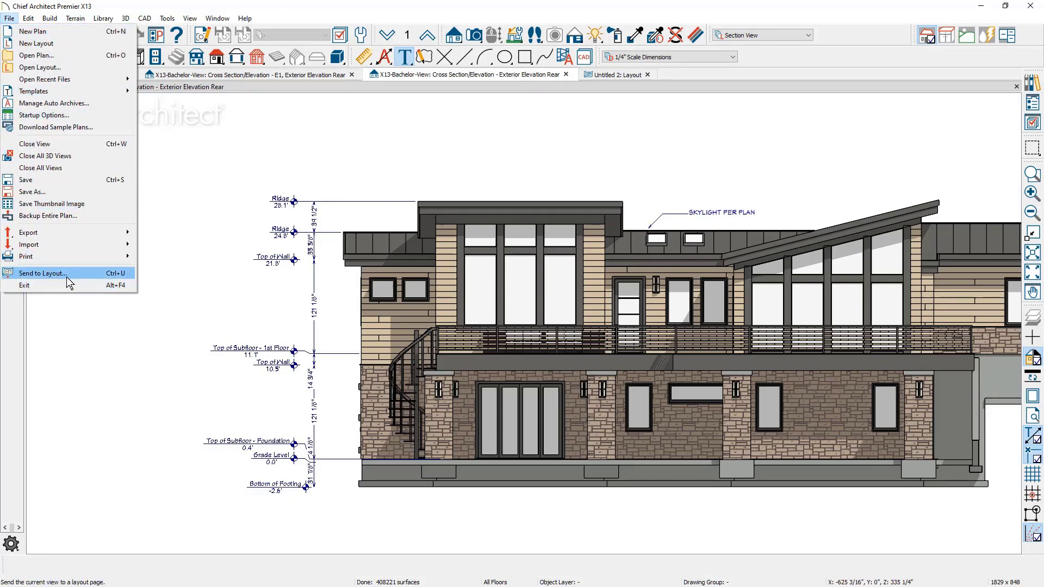
left_click(81, 278)
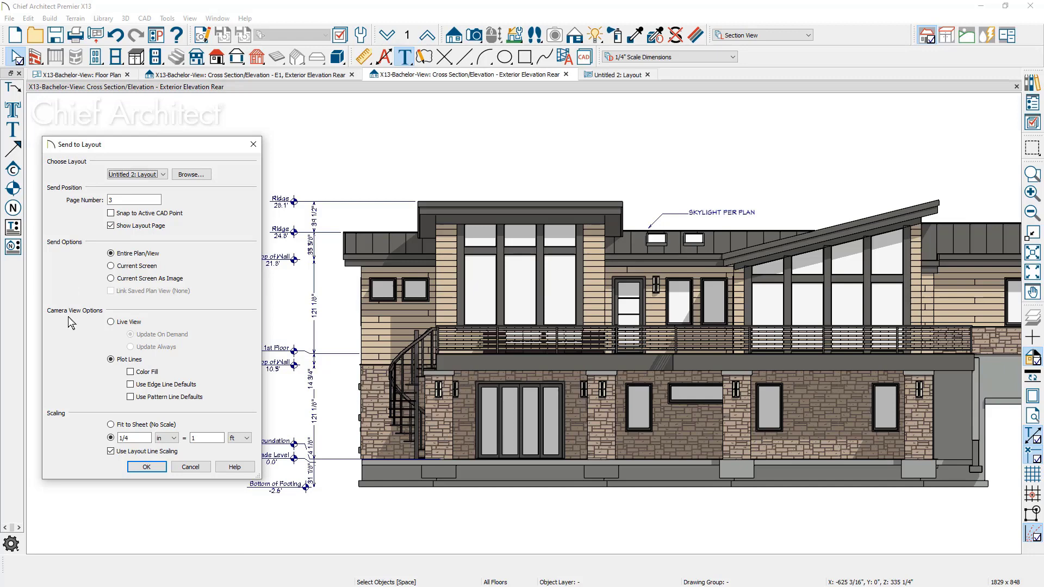
left_click(111, 323)
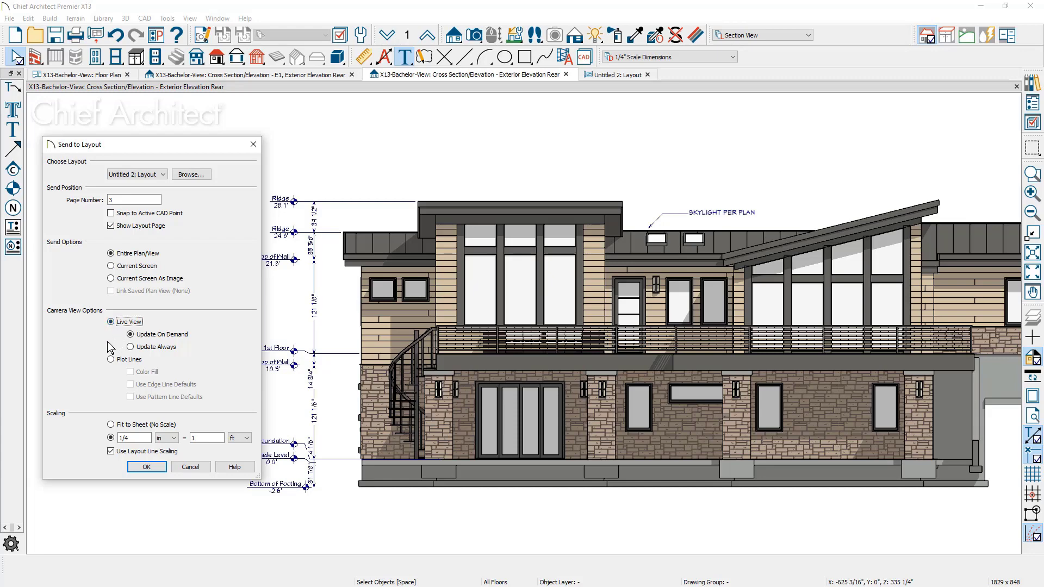
left_click(110, 360)
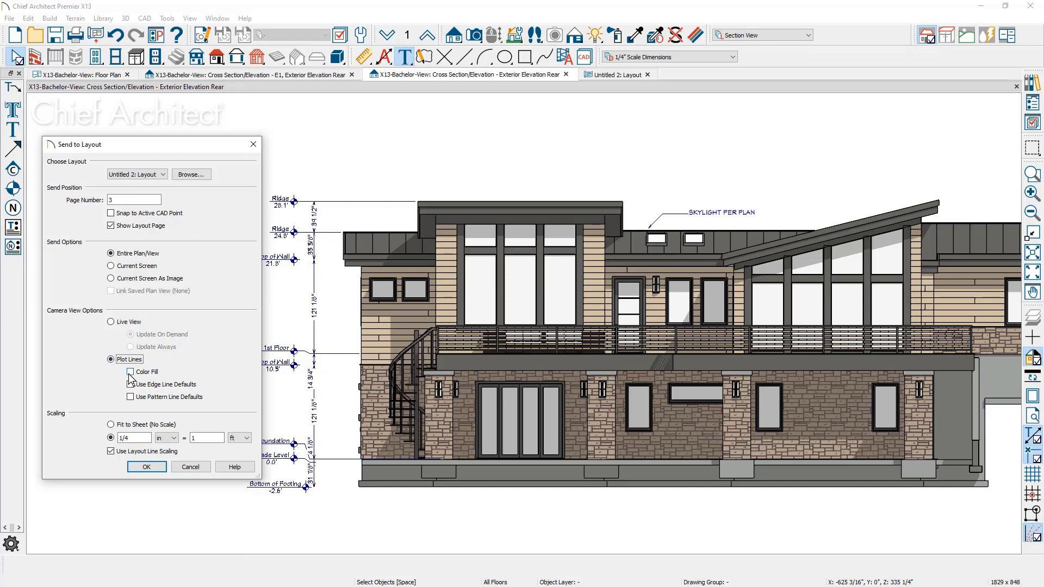
left_click(130, 374)
left_click(147, 466)
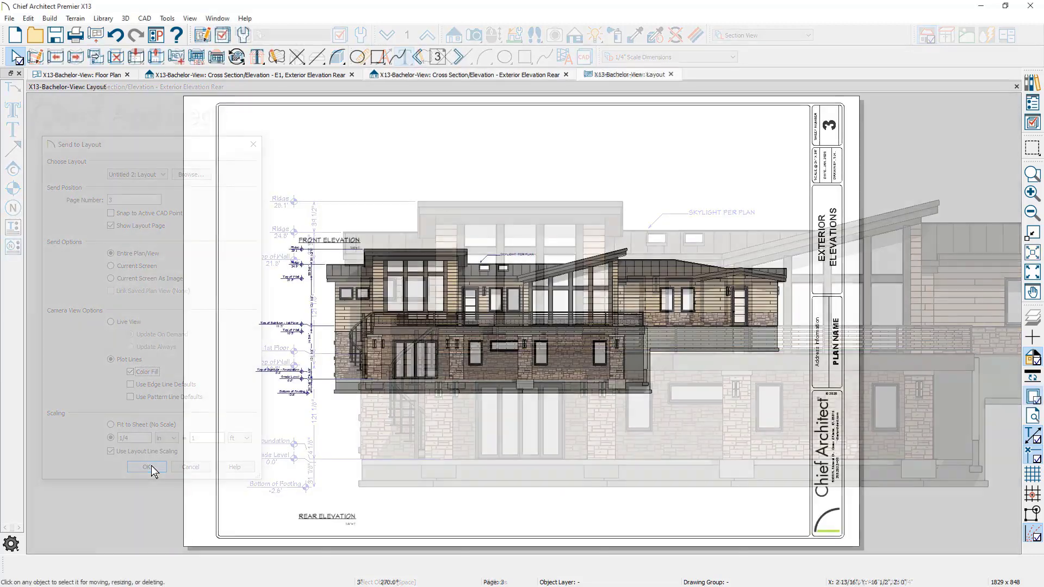
Move the elevation's layout box down to sit just above the REAR ELEVATION title.
left_click(519, 340)
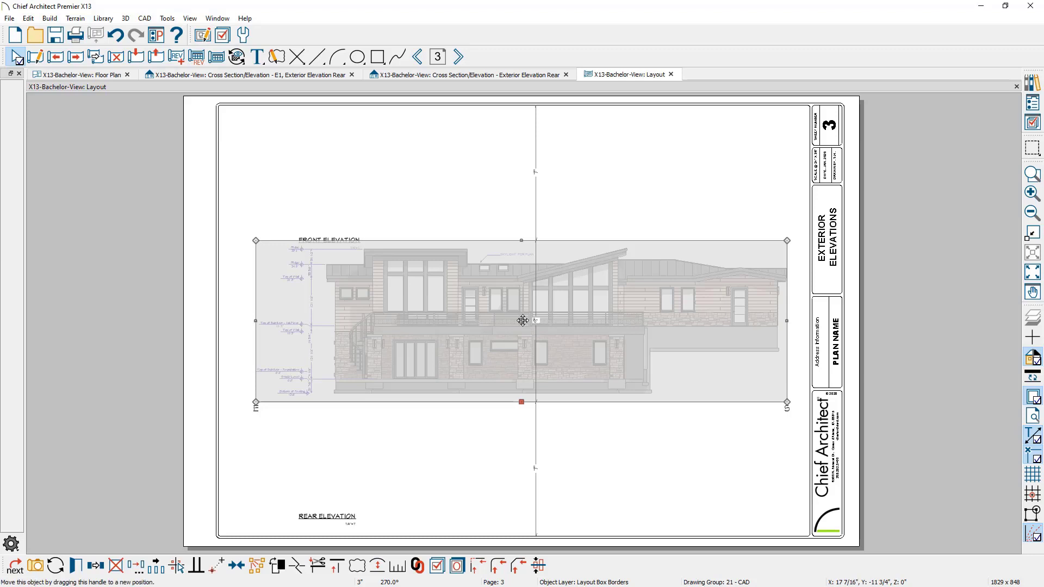
left_click_drag(523, 320, 519, 405)
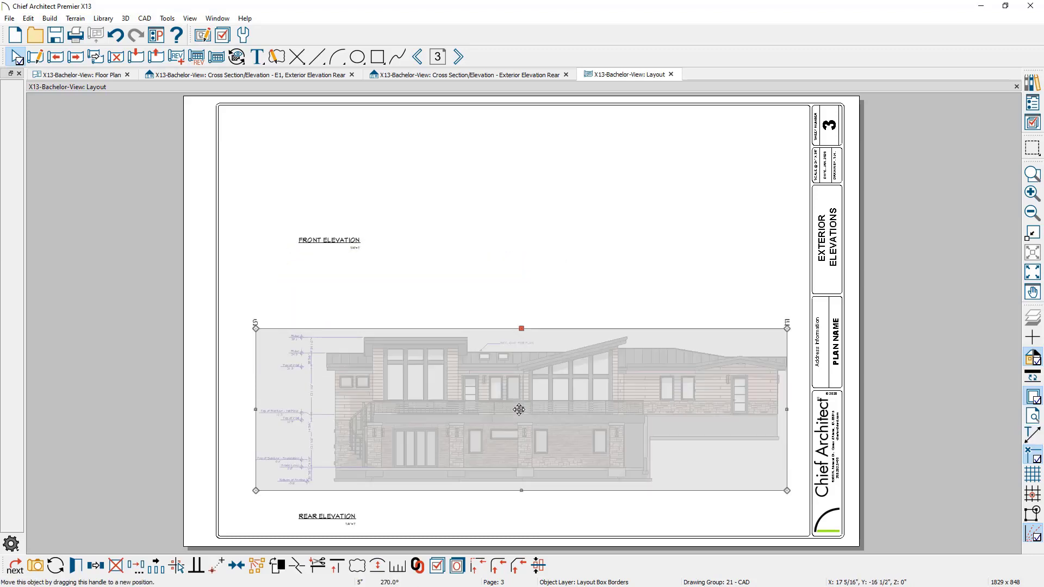
key("Escape")
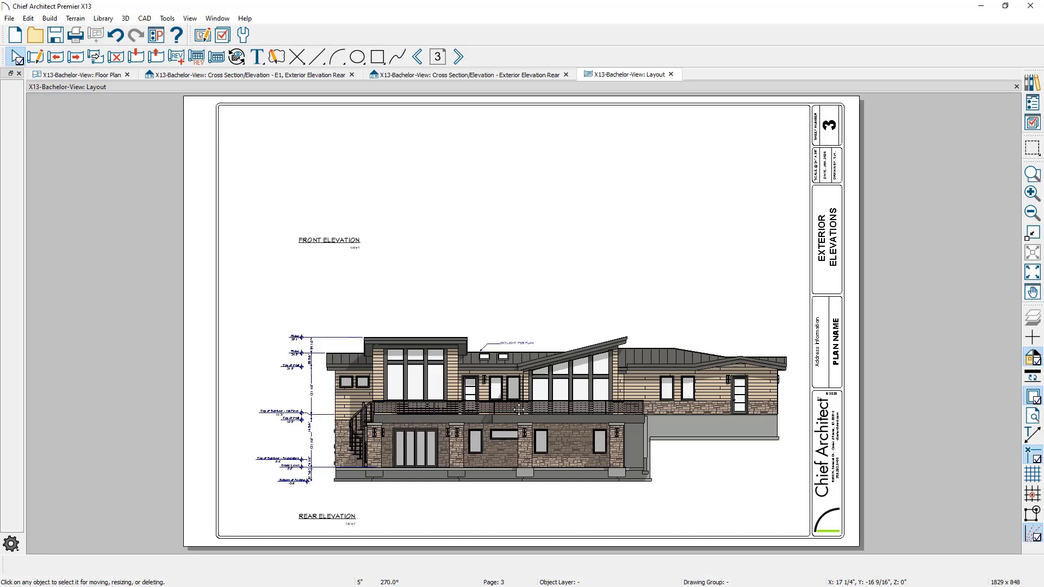
Turn off the automatic callout size for the E5 elevation camera in the floor plan and set it to 20".
left_click(82, 74)
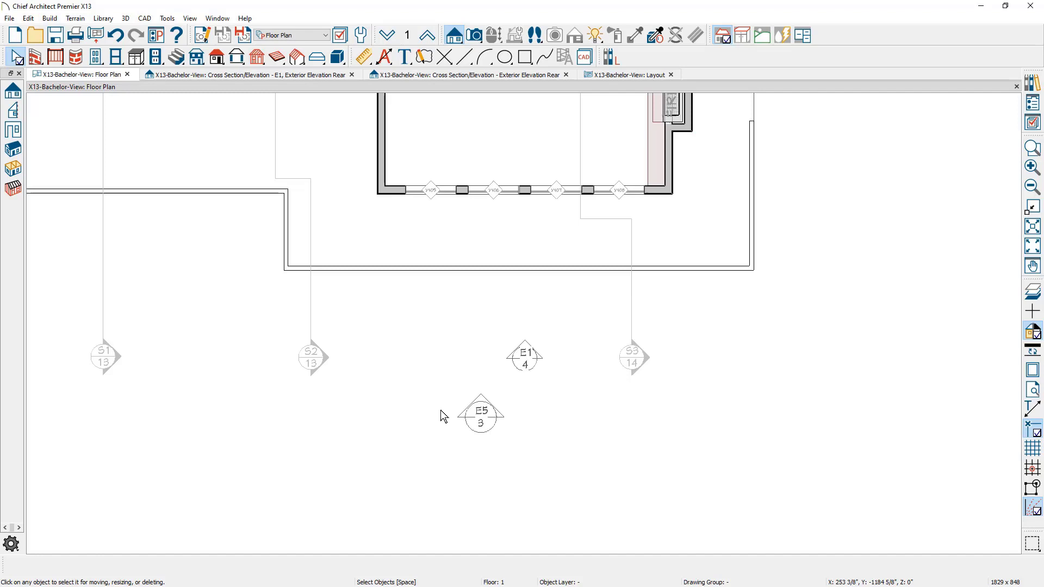
left_click(494, 427)
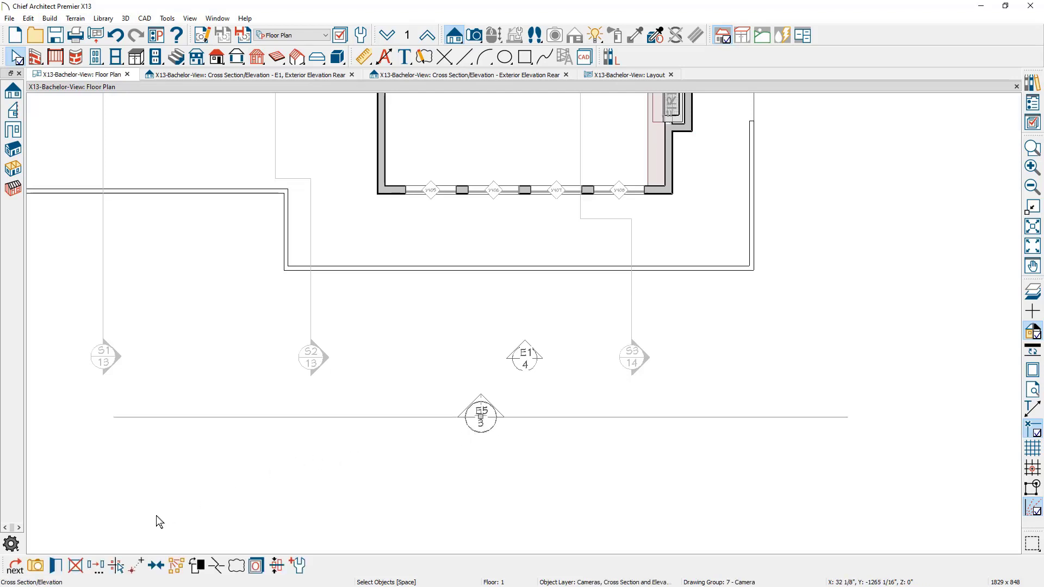
left_click(62, 567)
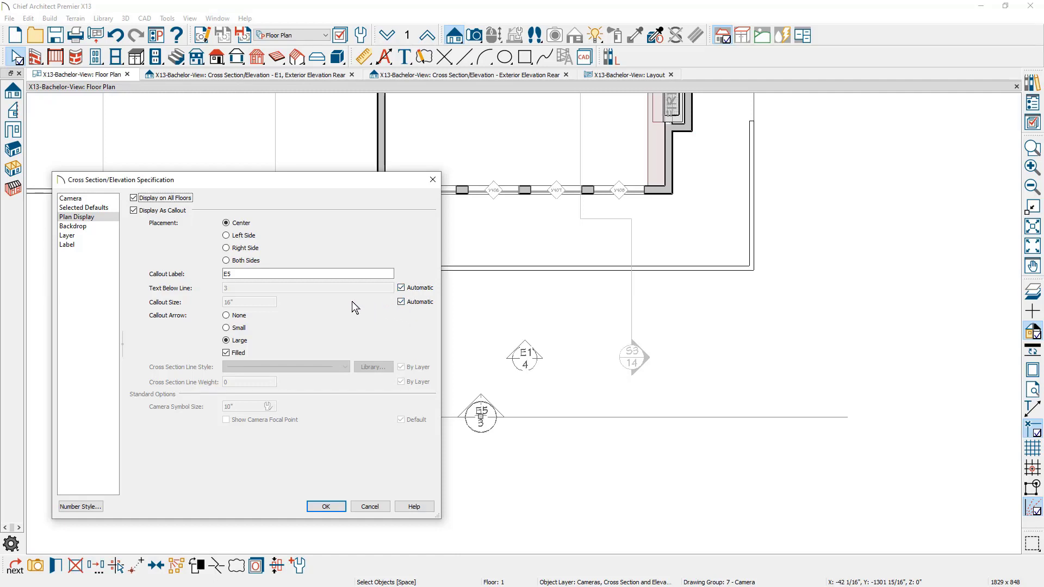
left_click(401, 302)
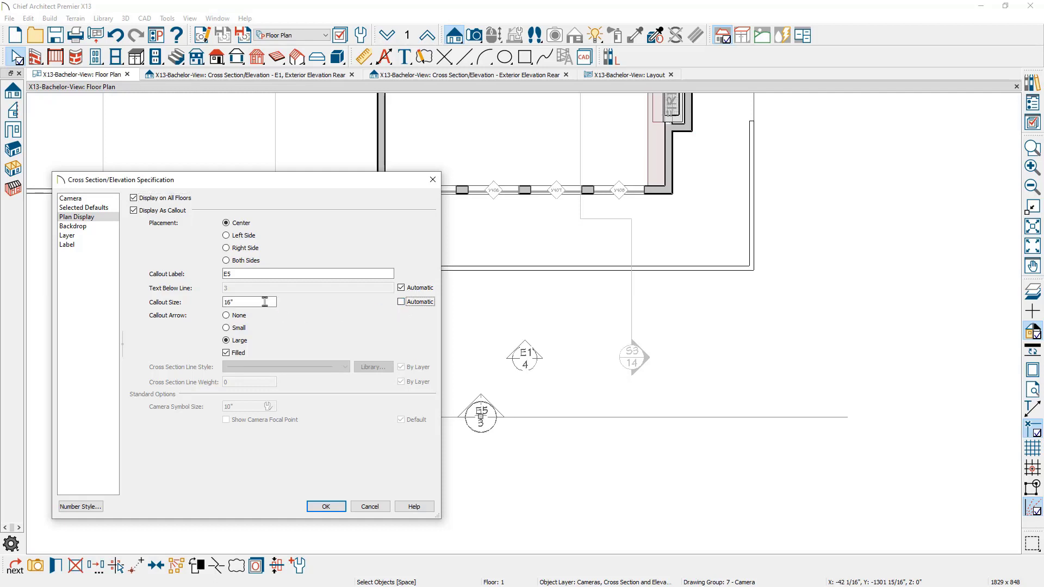
double_click(248, 298)
type("20")
left_click(326, 507)
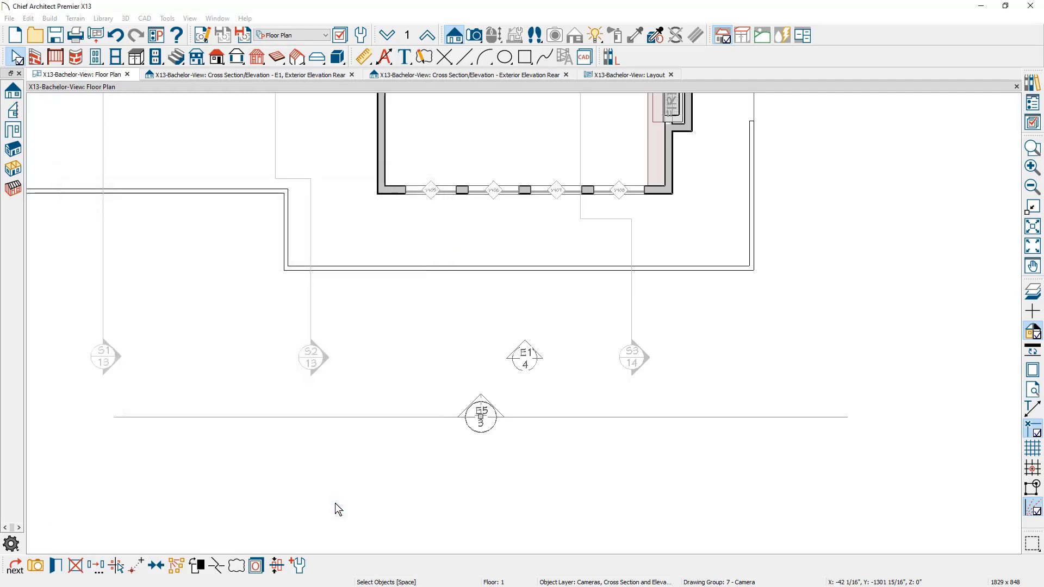
left_click(338, 508)
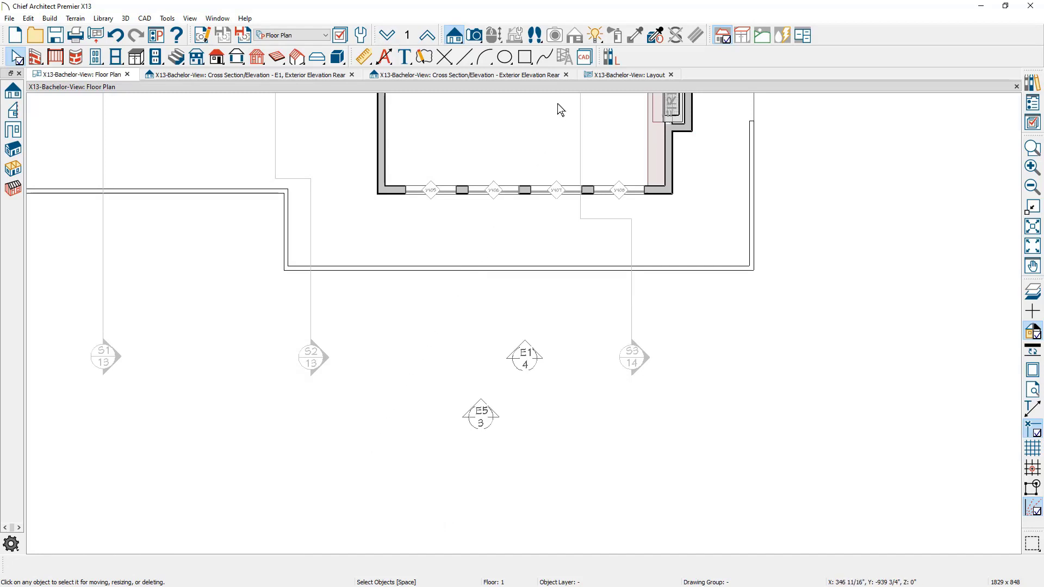
Close the Exterior Elevation Rear view and the layout.
left_click(567, 76)
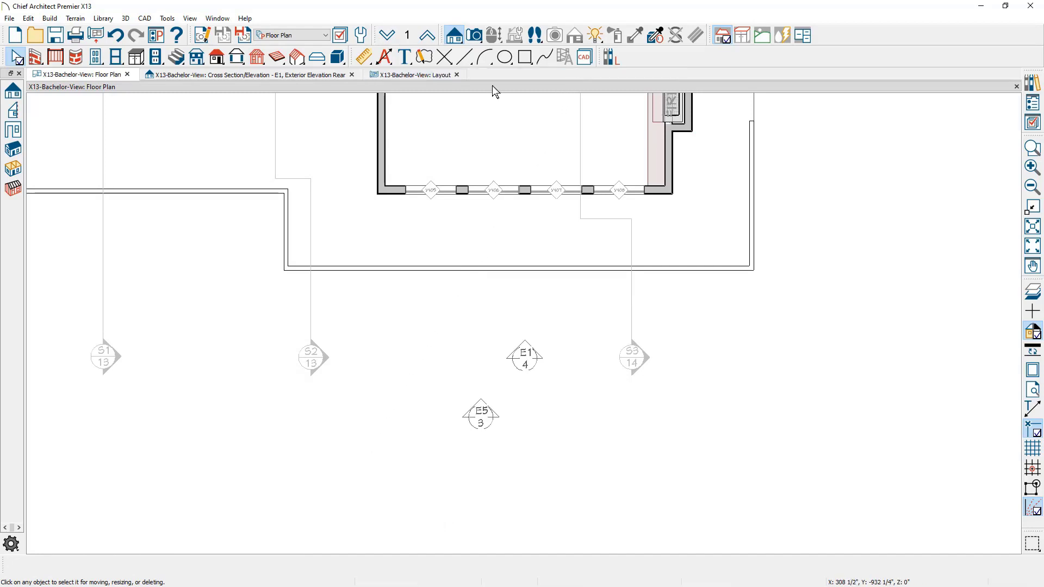
left_click(457, 75)
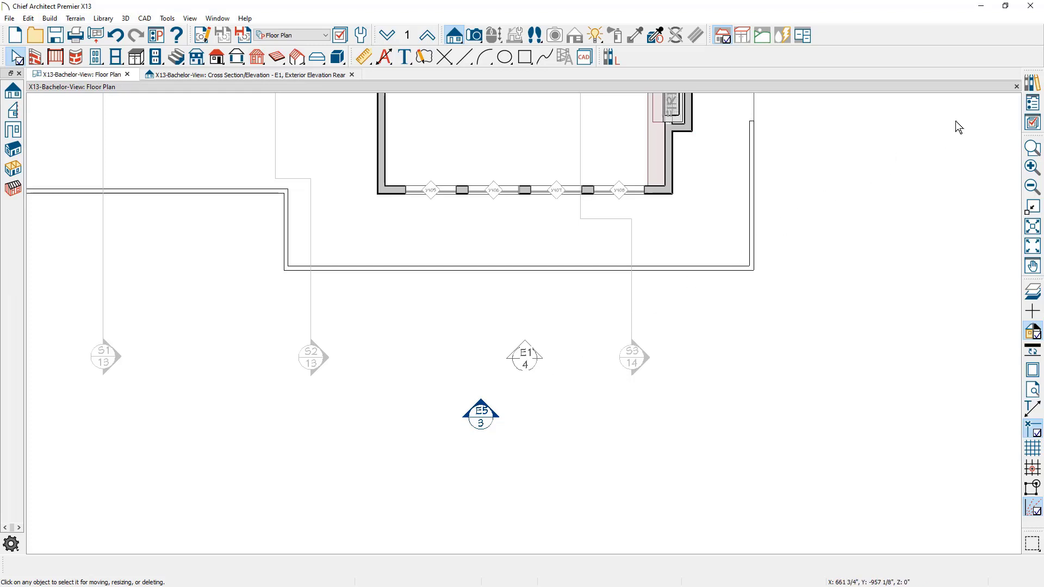
List the saved cross sections in the Project Browser and select Exterior Elevation Back.
left_click(1032, 107)
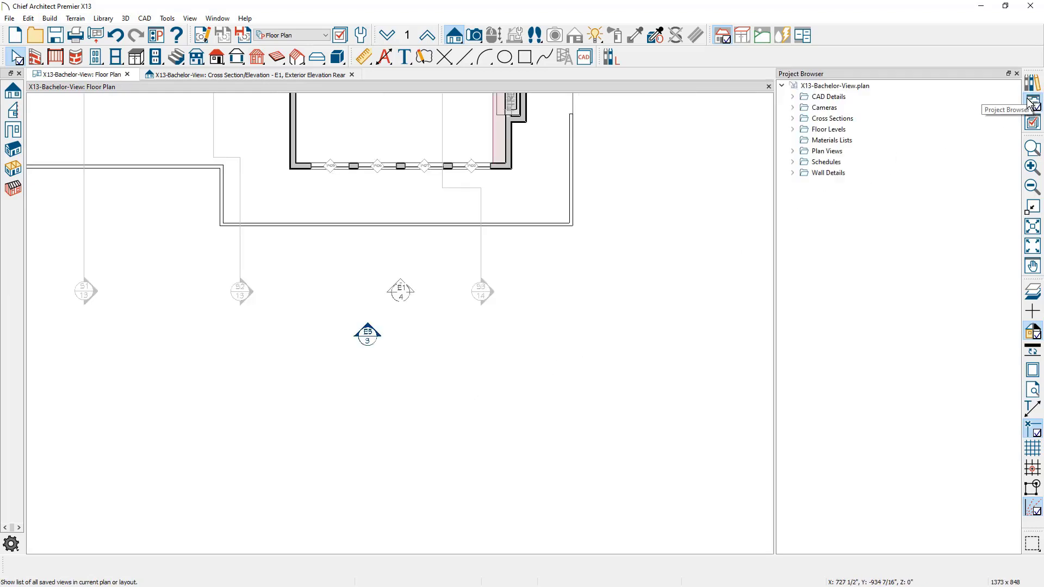
left_click(792, 118)
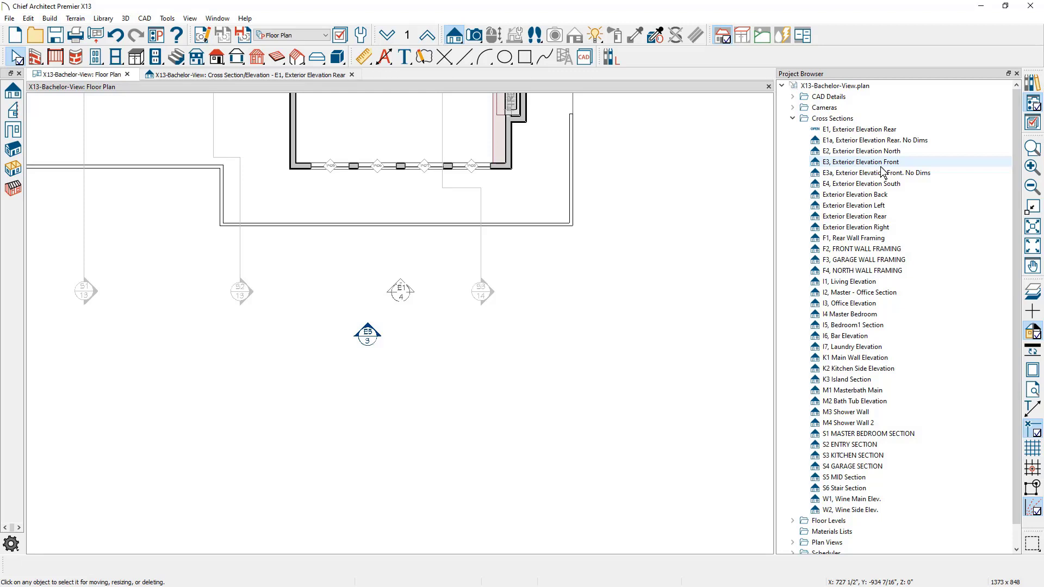
left_click(896, 192)
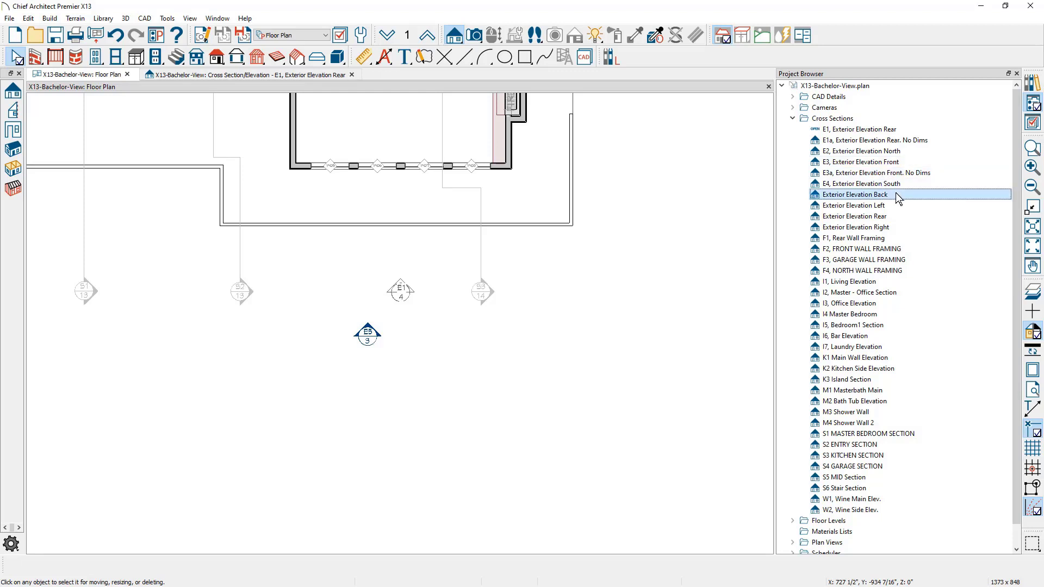
Highlight the default exterior elevations among the saved cross sections and open the Exterior Elevation Rear view.
left_click(893, 228, "shift")
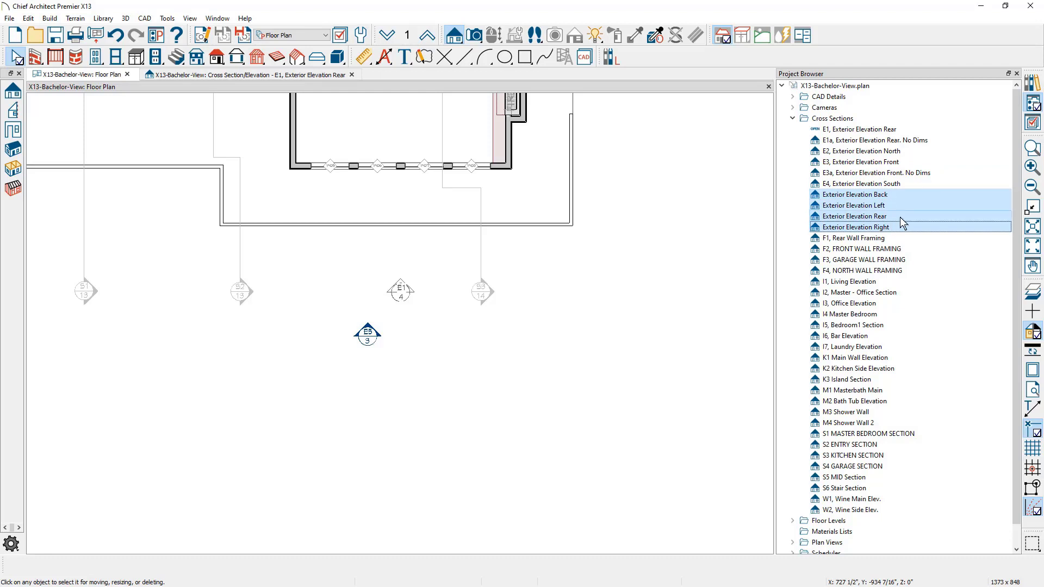
left_click(899, 217)
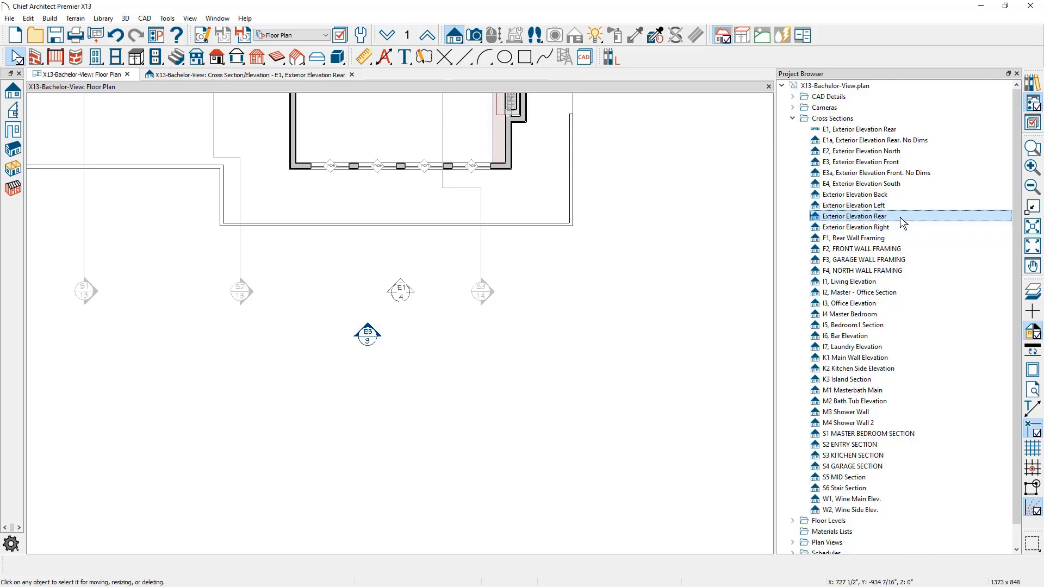
double_click(899, 217)
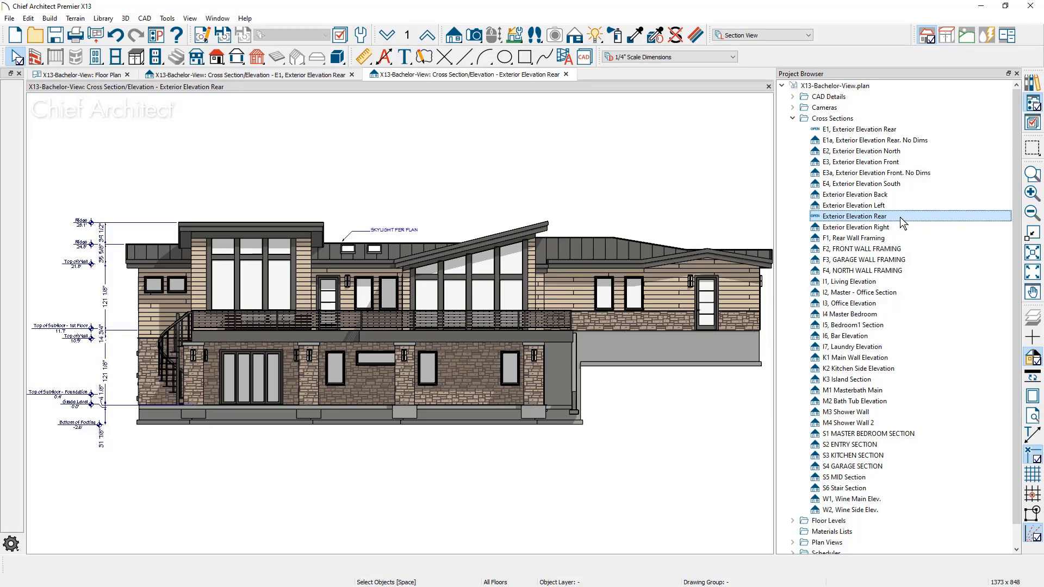
Rename the saved Exterior Elevation Rear view so that its name starts with "E5,".
right_click(900, 218)
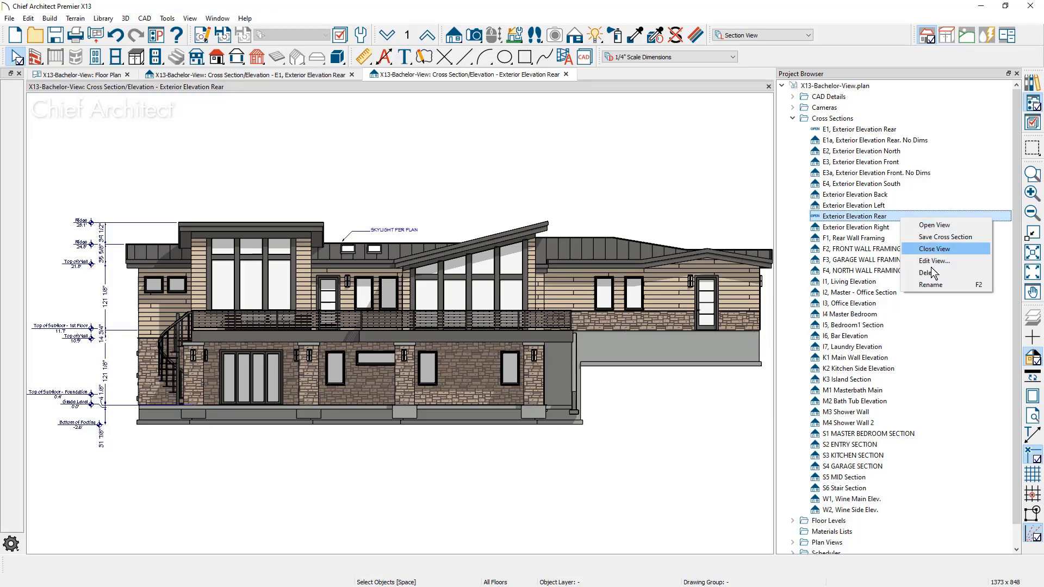
left_click(944, 285)
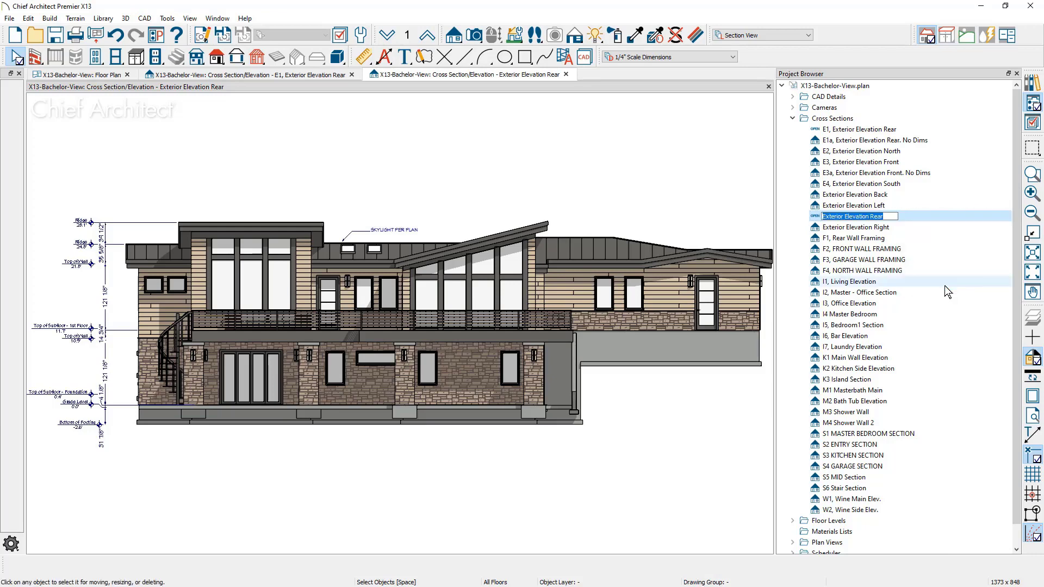
key("Home")
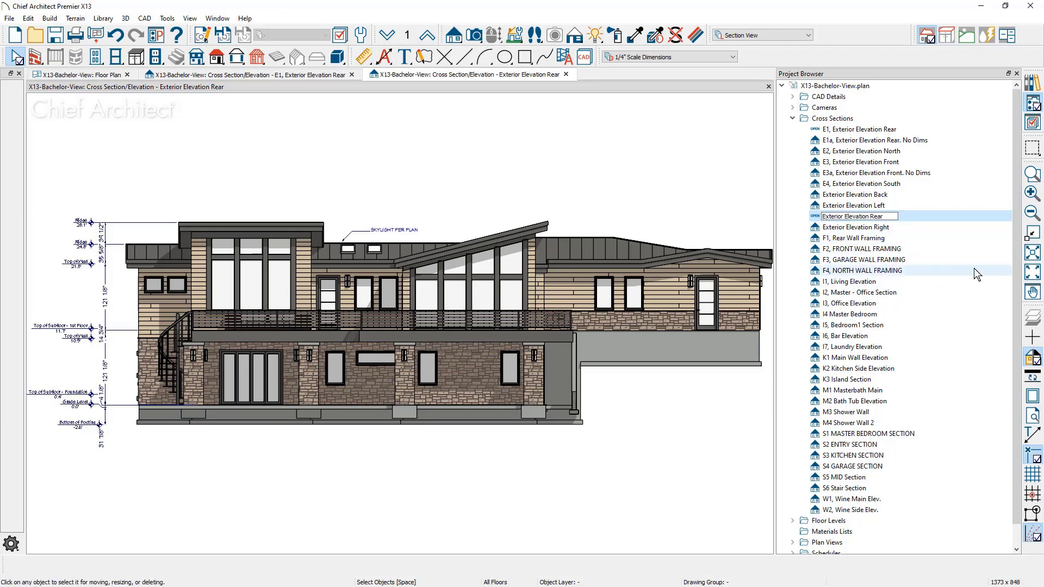
type("e")
key("BackSpace")
type("E5,")
key("Return")
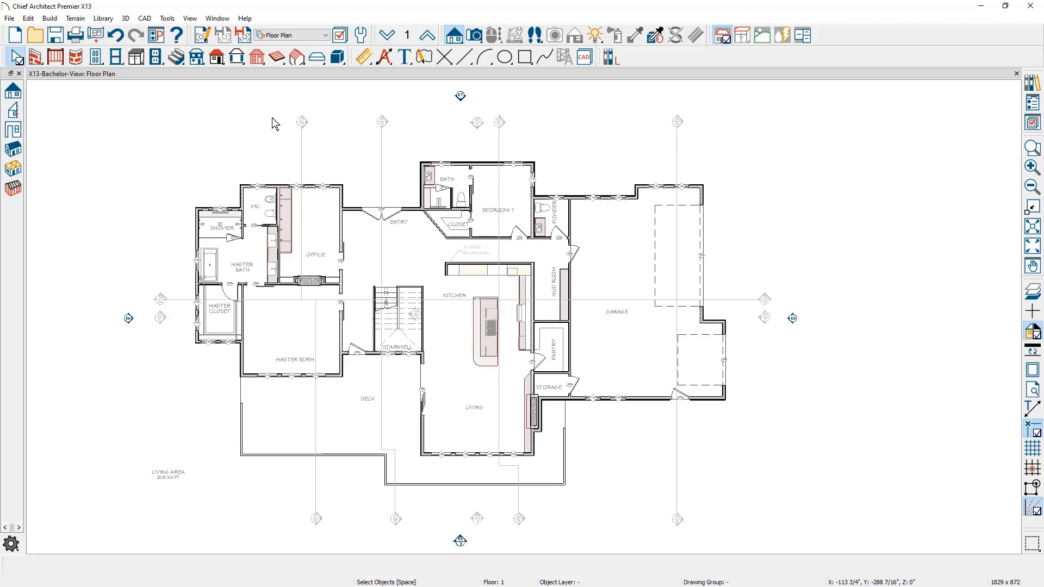
Select the cross section line through the office and master bedroom and examine how it jogs between the rooms.
left_click(302, 123)
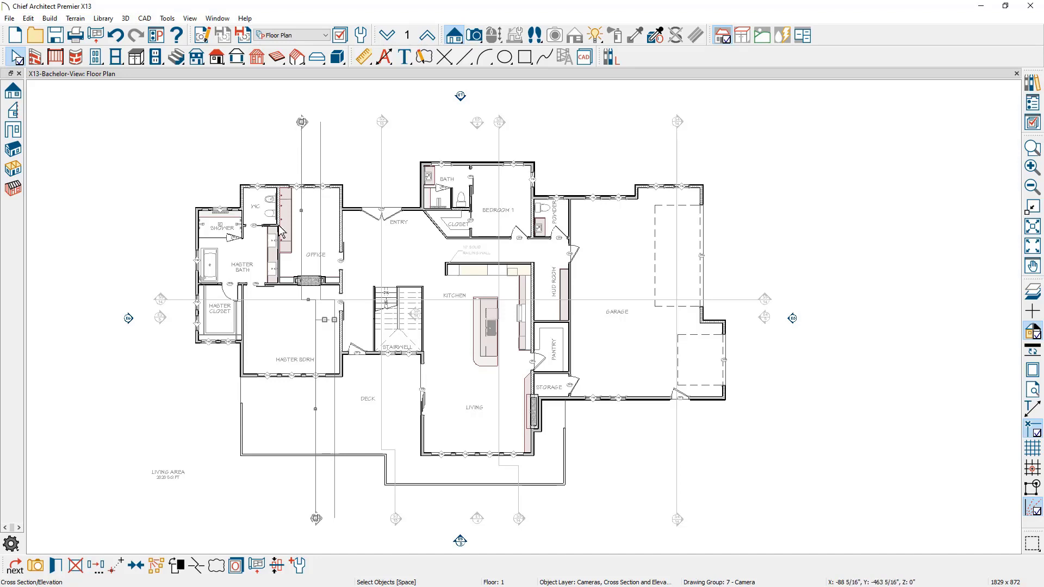
scroll(298, 310, "up", 2)
scroll(298, 313, "up", 2)
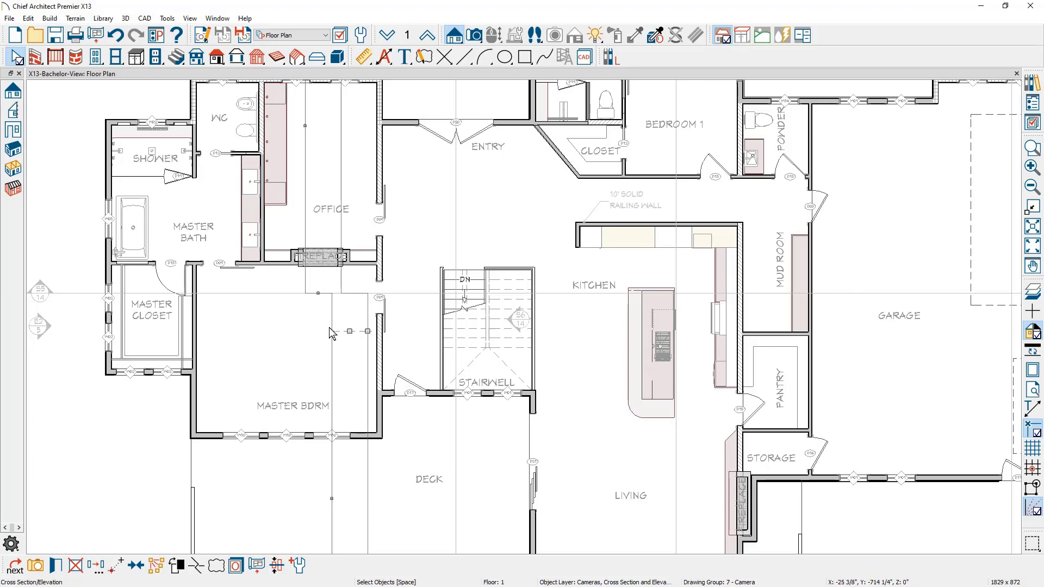
scroll(308, 326, "down", 3)
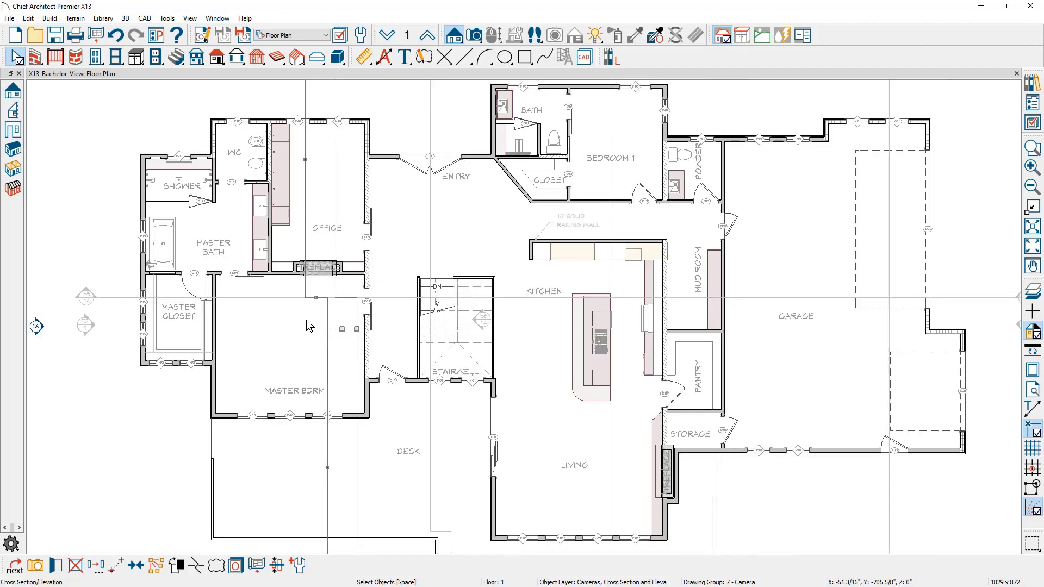
scroll(308, 326, "down", 1)
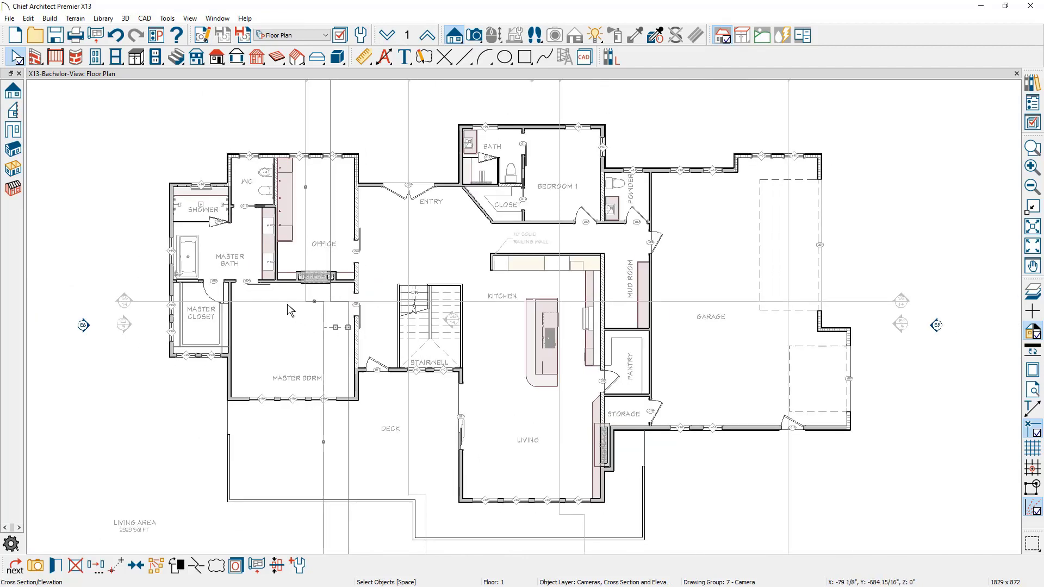
Create a backclipped cross section looking toward the stairwell from just outside the entry, about 40" deep, and return to the floor plan.
left_click(15, 112)
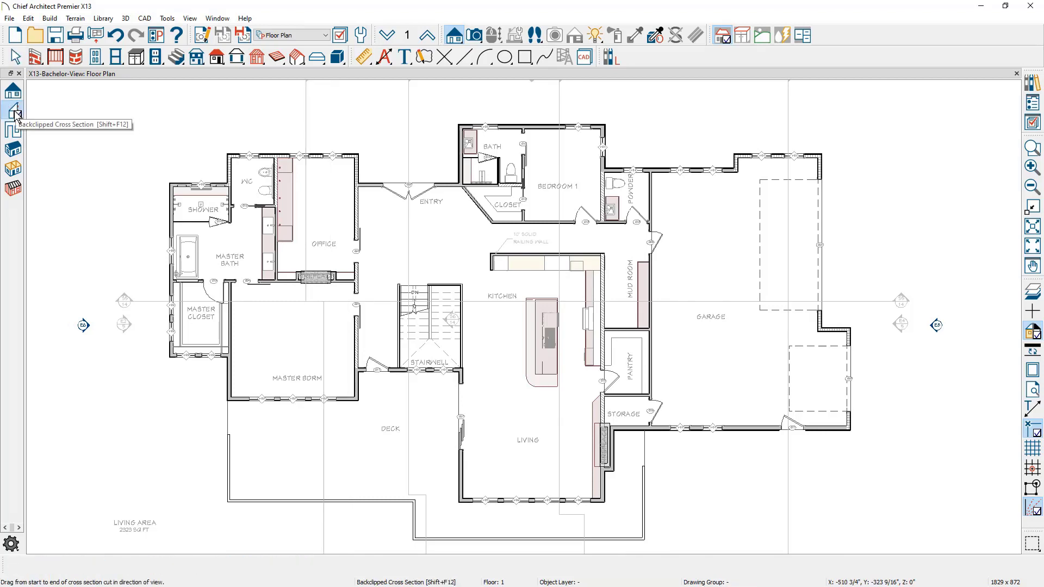
mouse_move(371, 159)
left_mouse_down()
mouse_move(408, 160)
mouse_move(387, 160)
left_mouse_up()
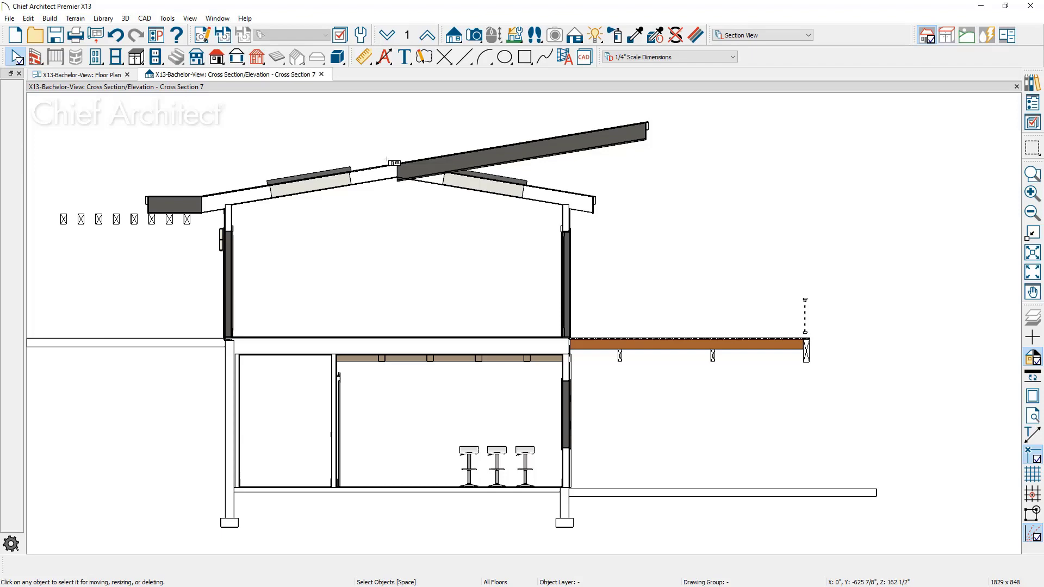
left_click(90, 75)
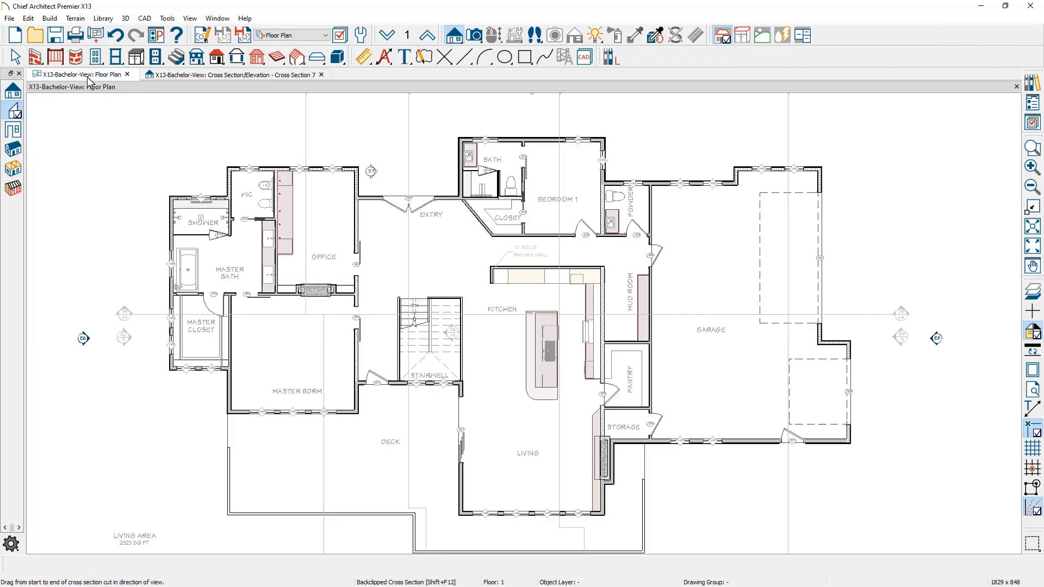
Set the callout placement of the new S7 cross section to Both Sides in its plan display settings.
left_click(371, 172)
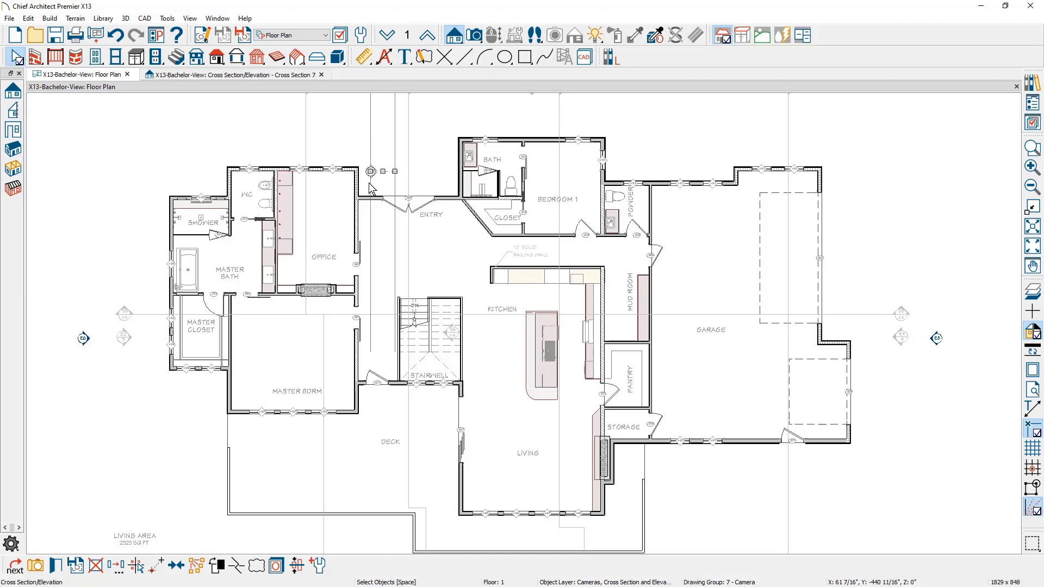
left_click(62, 566)
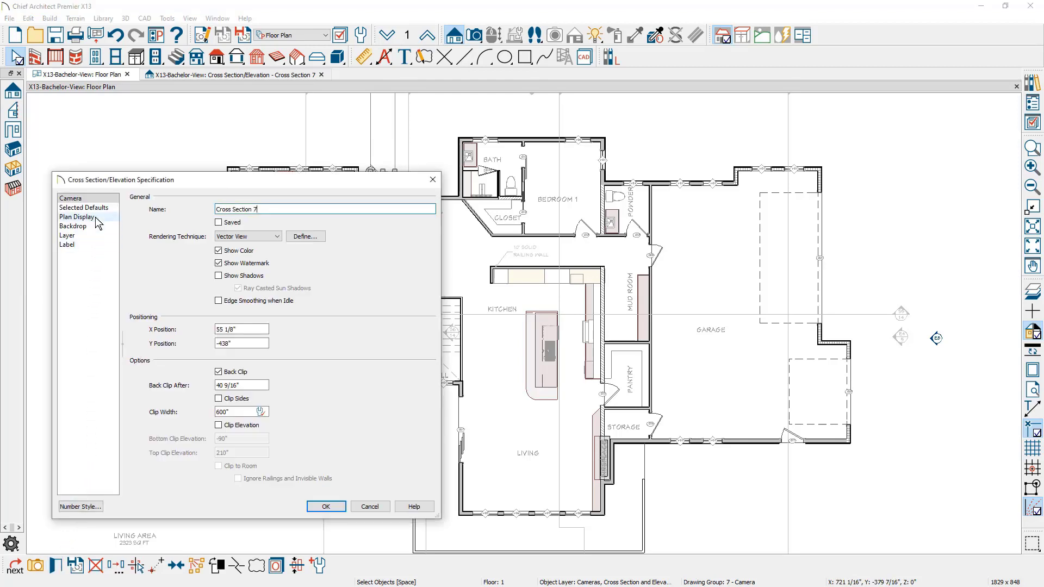
left_click(76, 217)
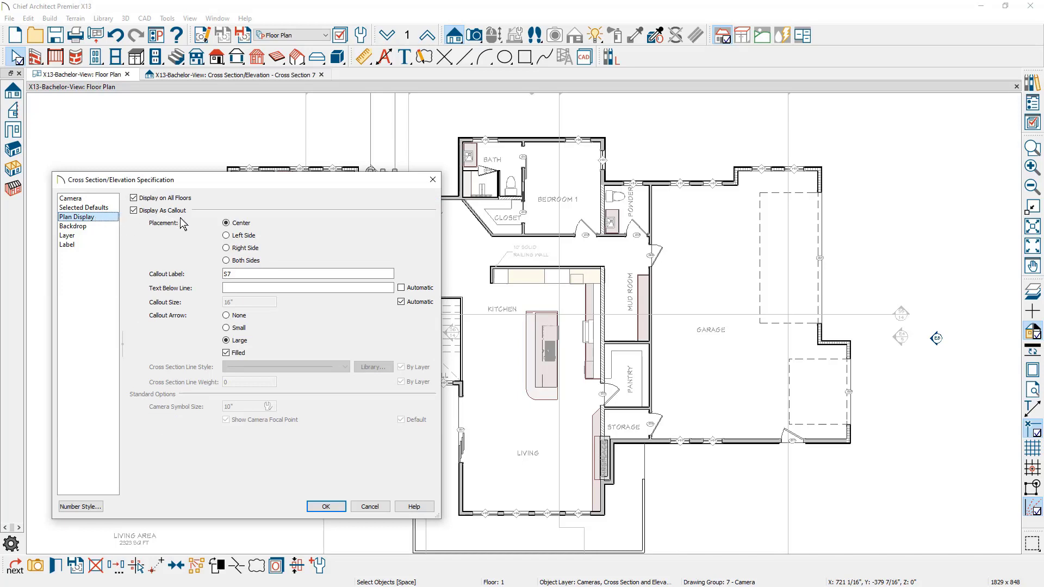
left_click(227, 260)
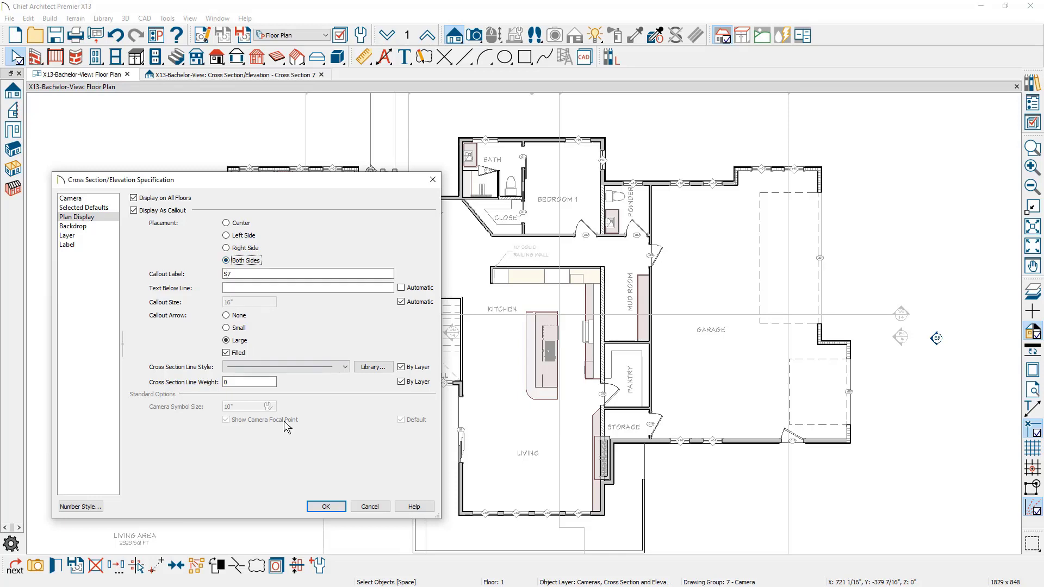
left_click(325, 507)
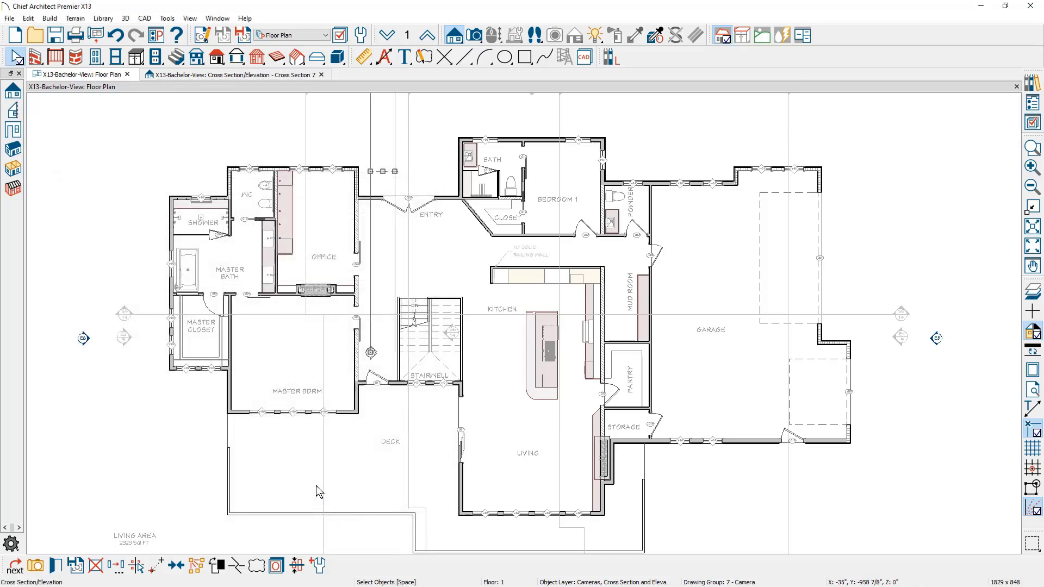
Extend the S7 line's lower end onto the deck and shorten its upper end to align with the neighbouring section callouts.
scroll(320, 489, "down", 2)
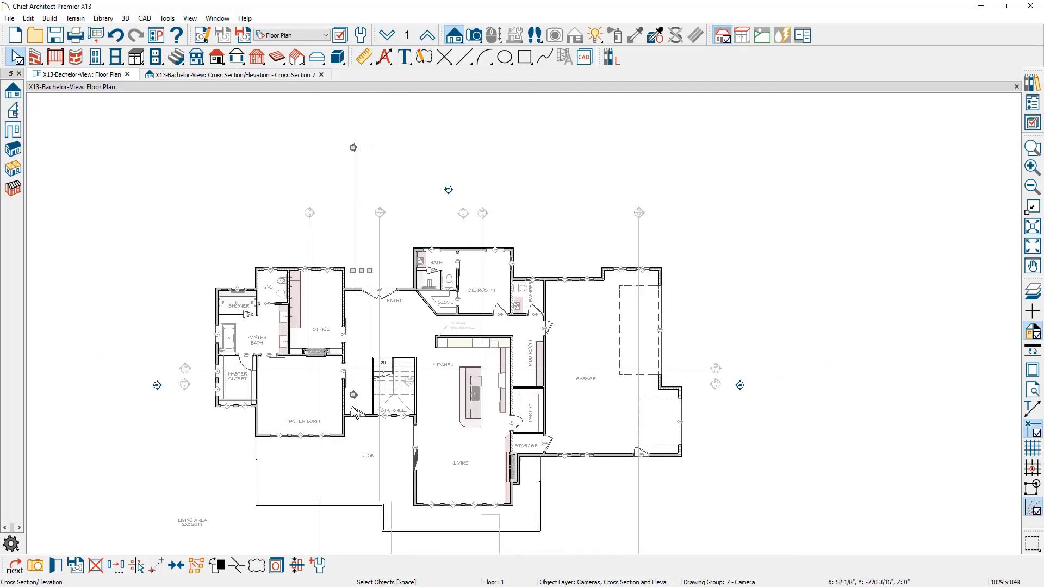
left_click_drag(354, 401, 354, 439)
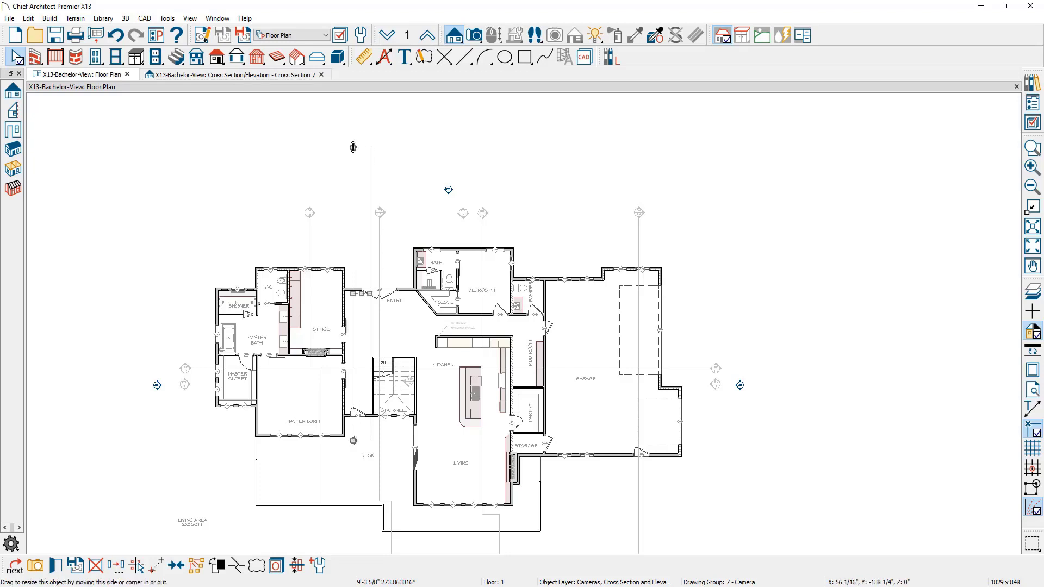
left_click_drag(354, 147, 353, 213)
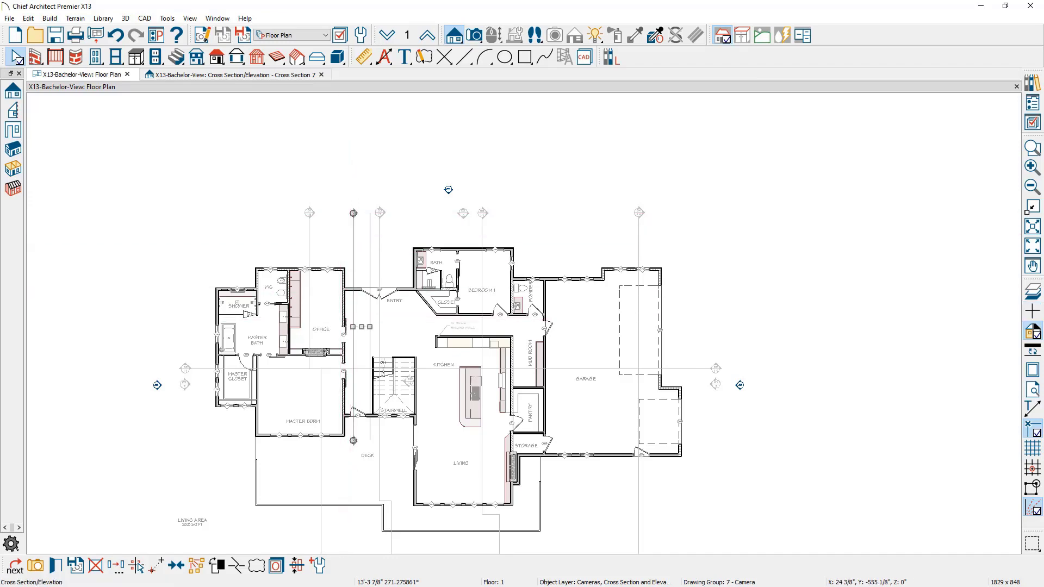
Break the S7 section line beside the stairwell, jog its lower segment about 2'-9" toward the stairs, and view the resulting section.
scroll(335, 351, "up", 4)
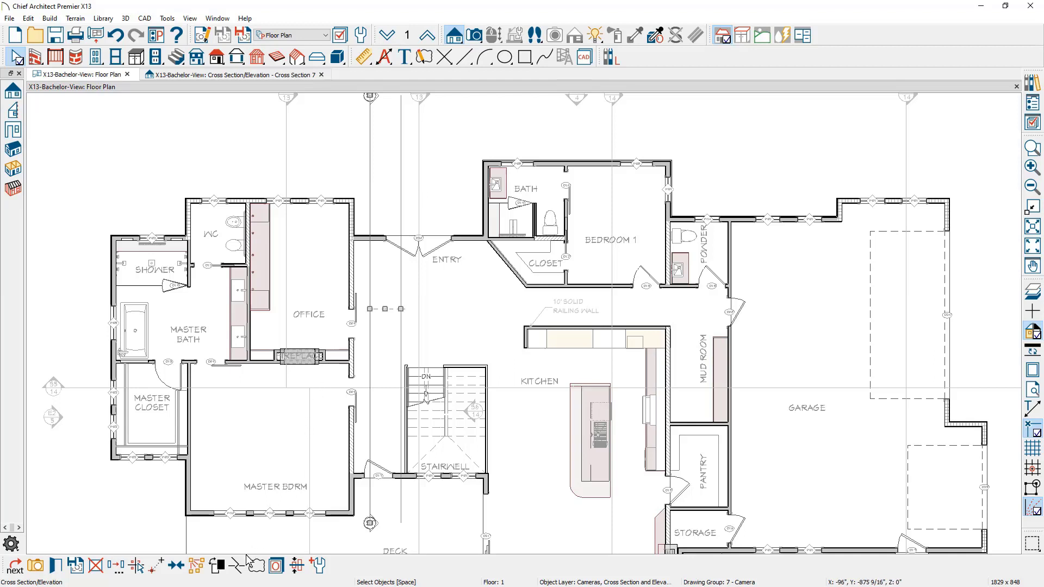
key("Escape")
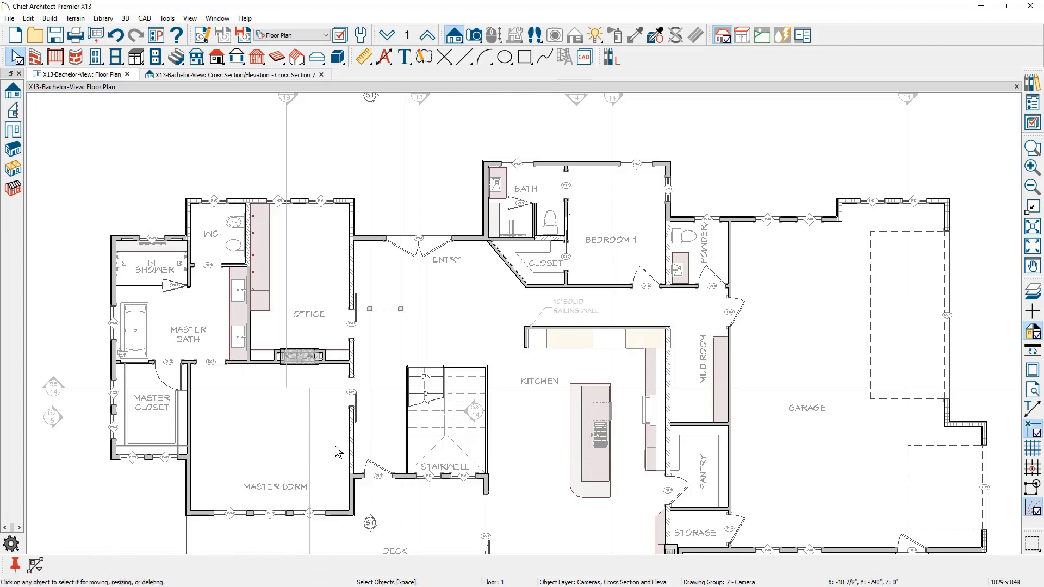
left_click(371, 351)
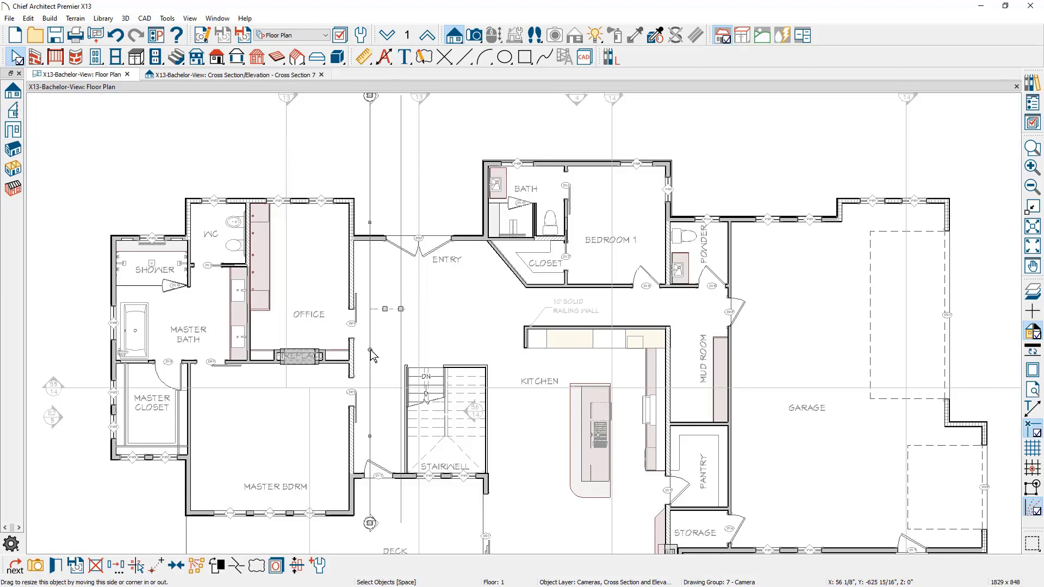
mouse_move(370, 437)
left_mouse_down()
mouse_move(413, 439)
mouse_move(396, 439)
left_mouse_up()
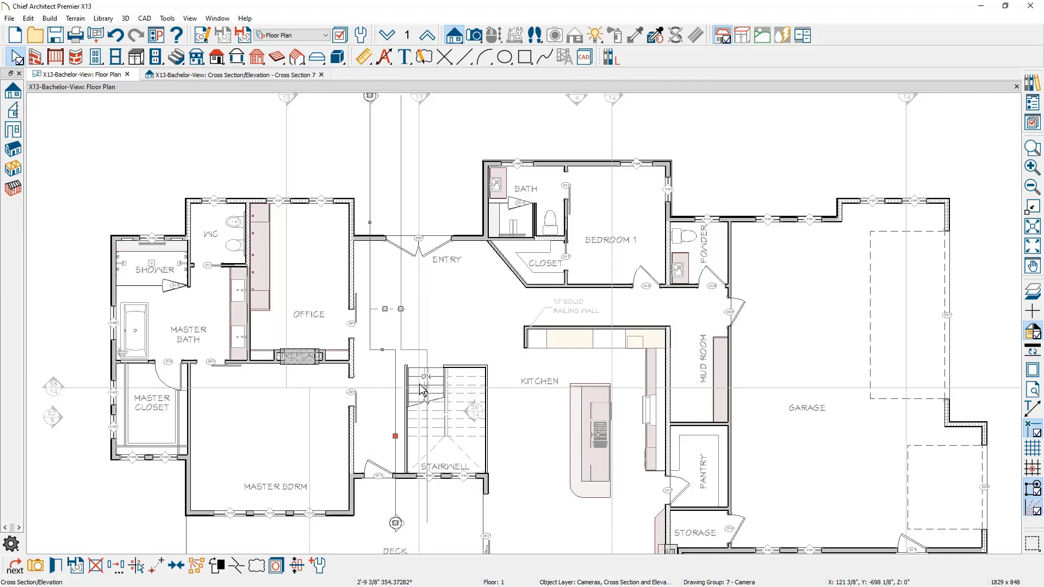
left_click(300, 79)
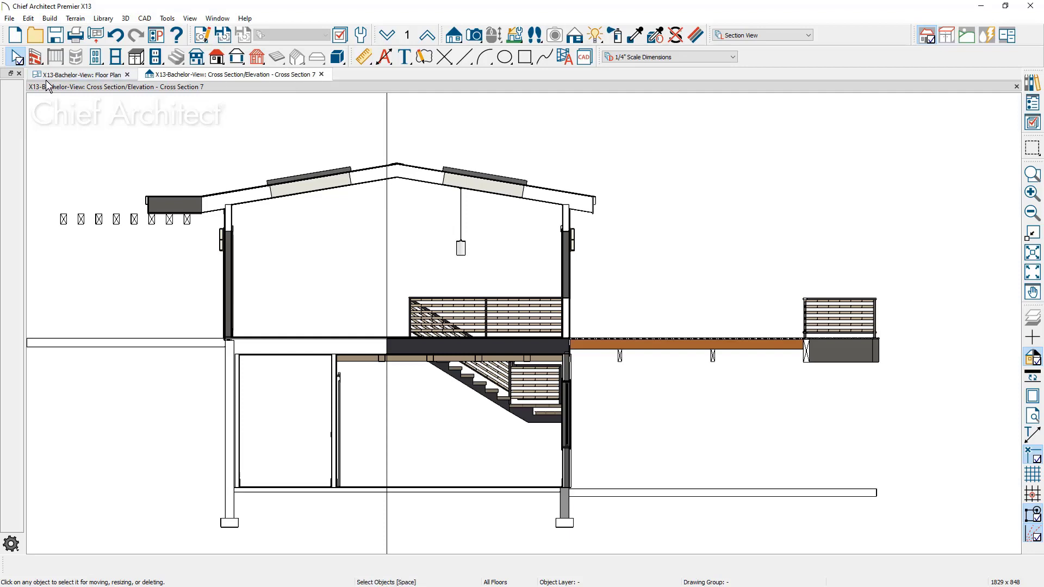
Create a rear elevation view from the floor plan, looking toward the house from beyond the deck.
left_click(64, 76)
middle_click_drag(280, 401, 278, 216)
key("space")
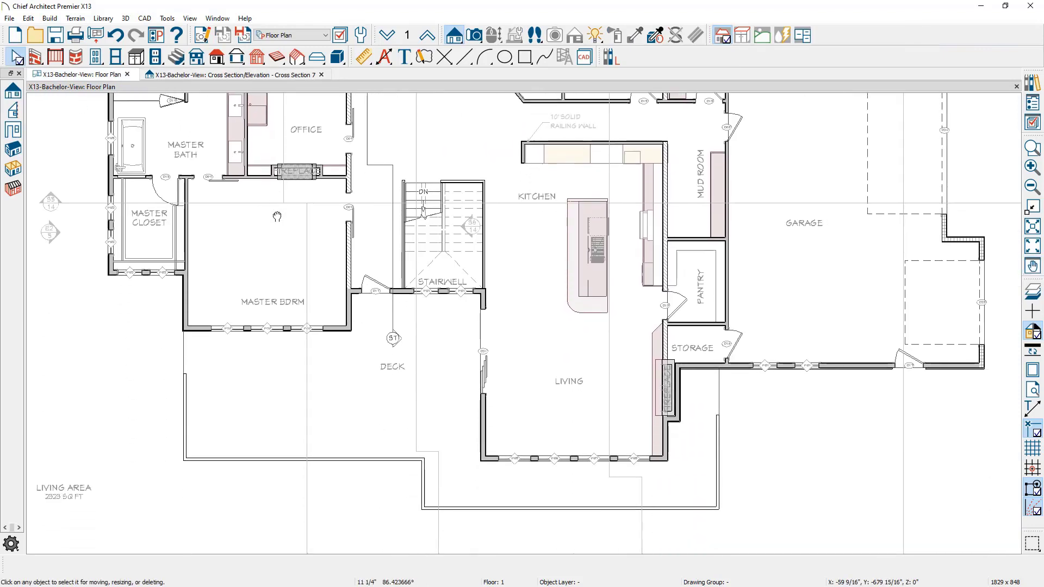
left_click(451, 37)
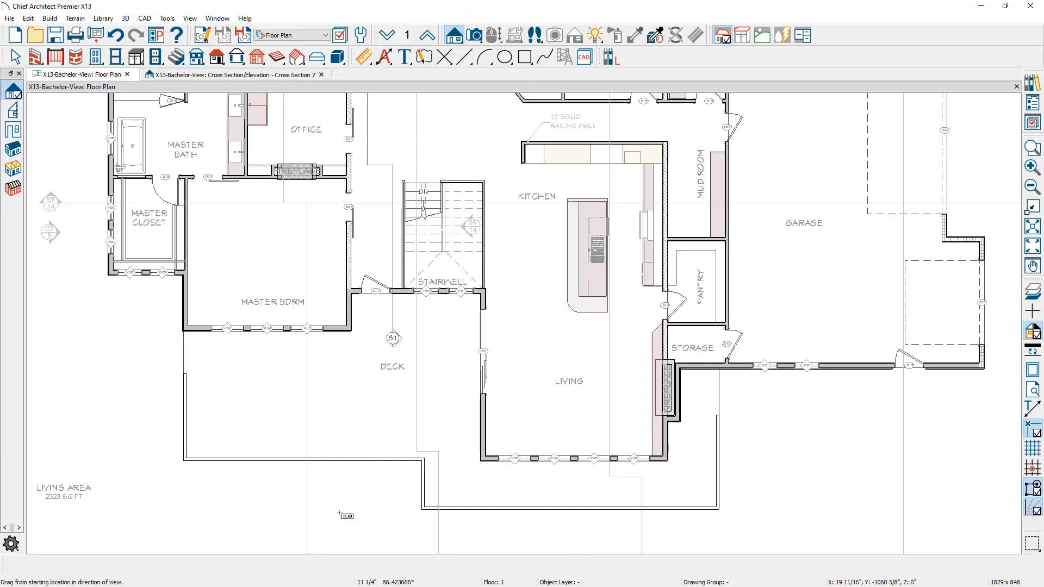
left_click_drag(341, 531, 336, 254)
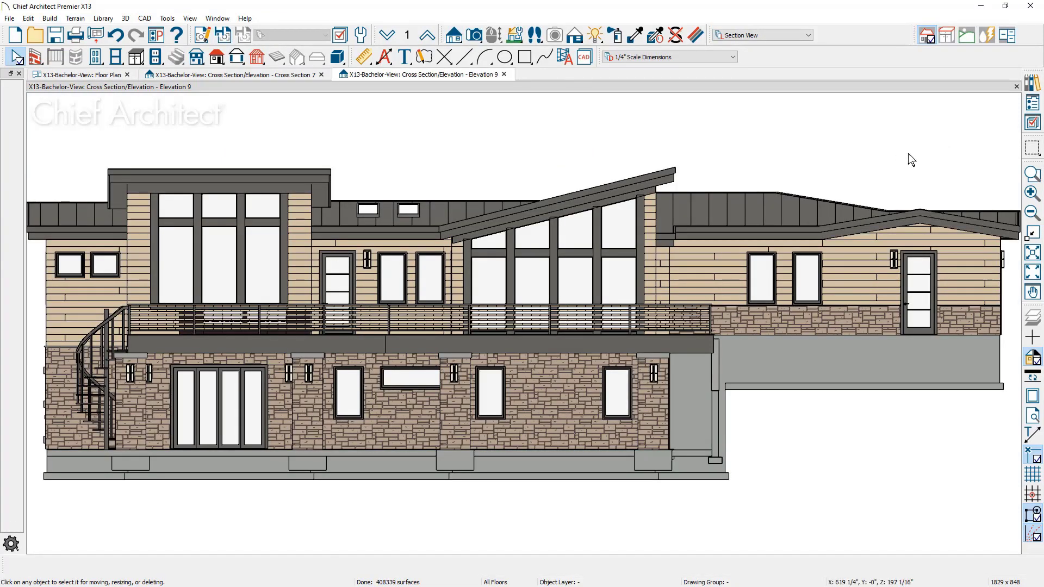
Switch the new rear elevation's active layer set to Section View, Wall Framing.
left_click(1033, 121)
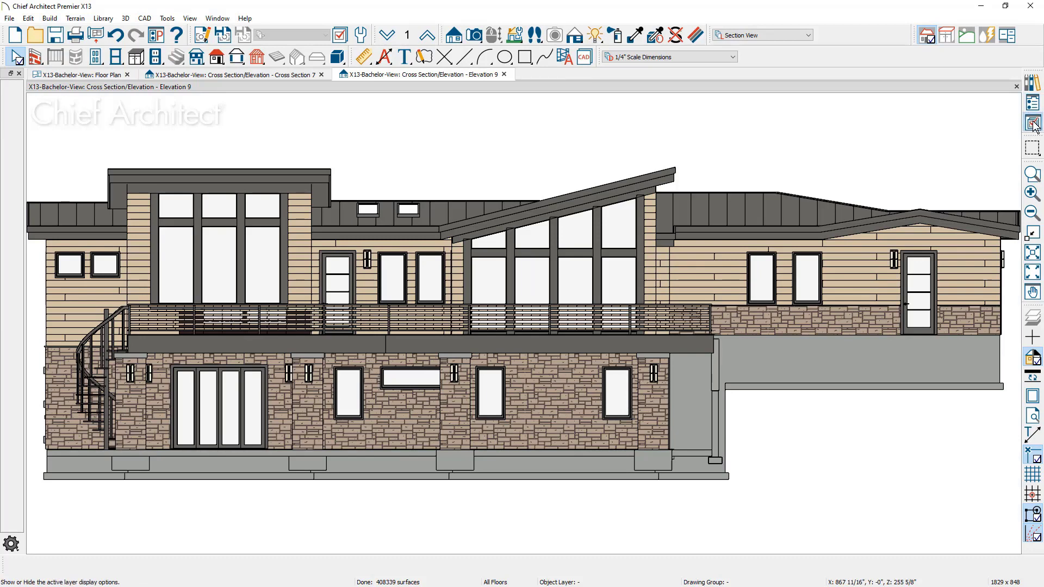
left_click(867, 103)
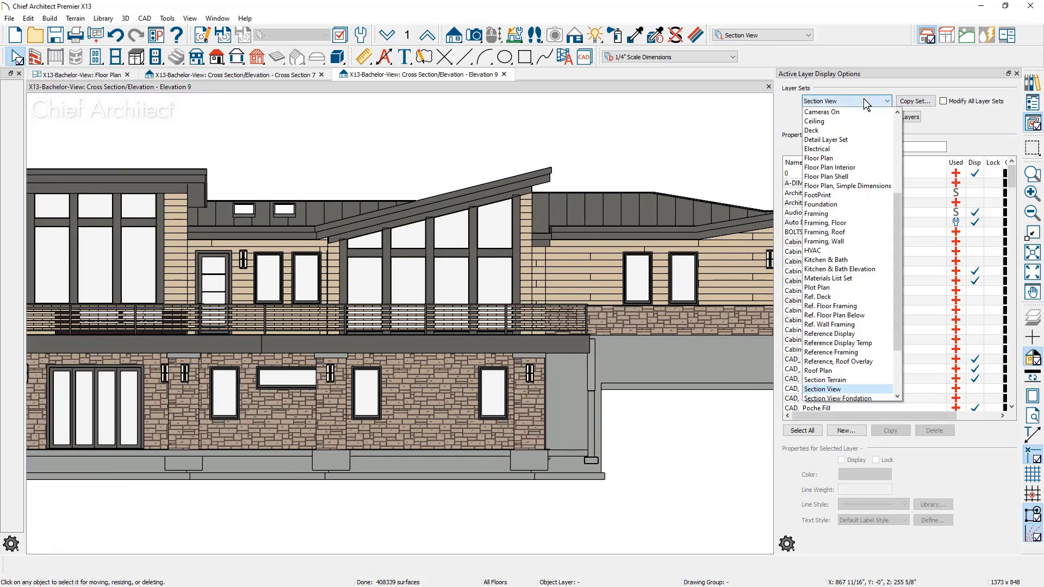
key("Down")
key("Down")
key("Down")
key("Down")
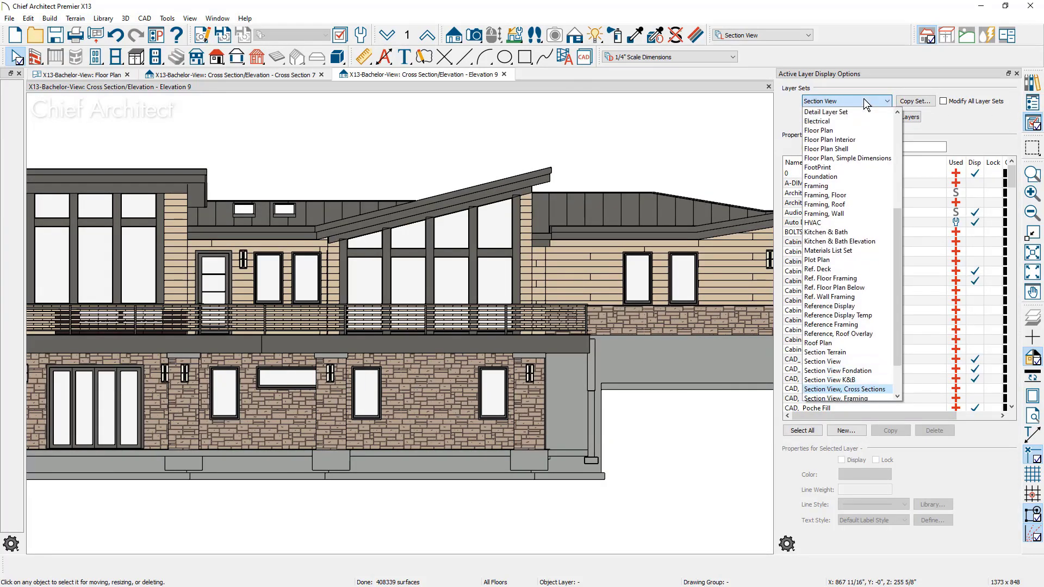
key("Down")
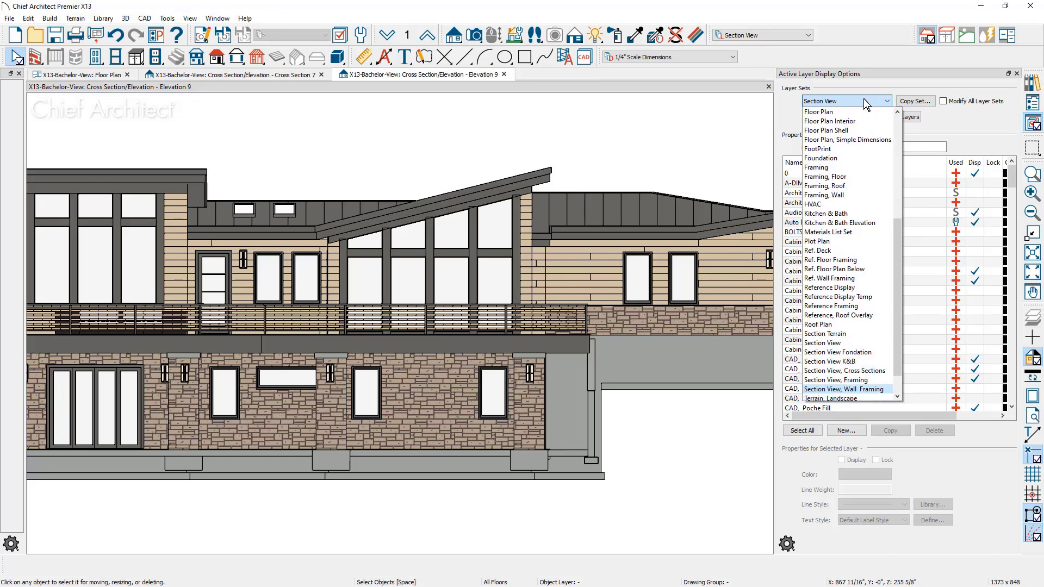
key("Return")
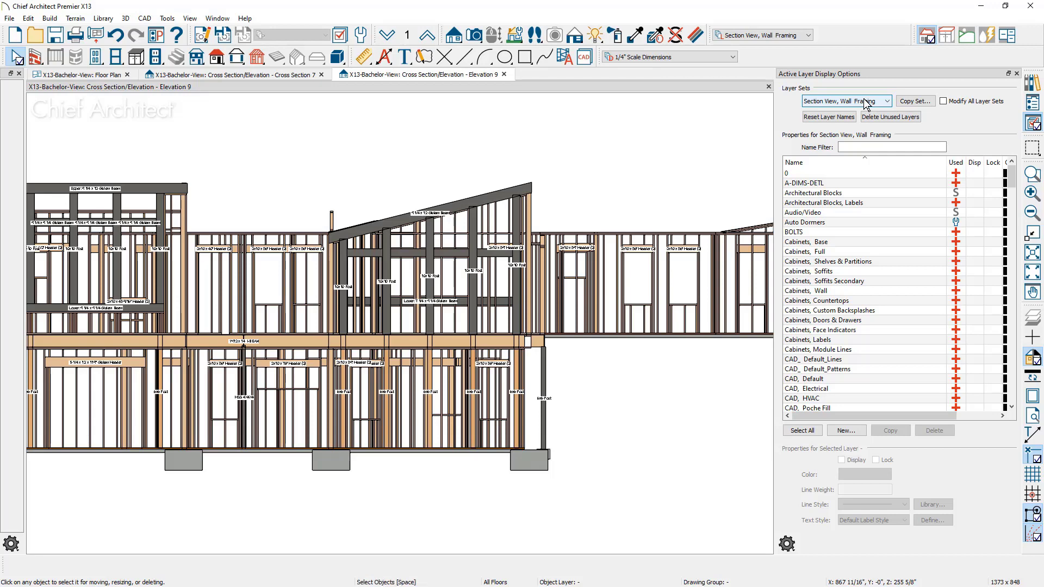
Return to the floor plan and switch it to the Framing Wall plan view, showing the F1 section callout beside the rear walls.
left_click(114, 76)
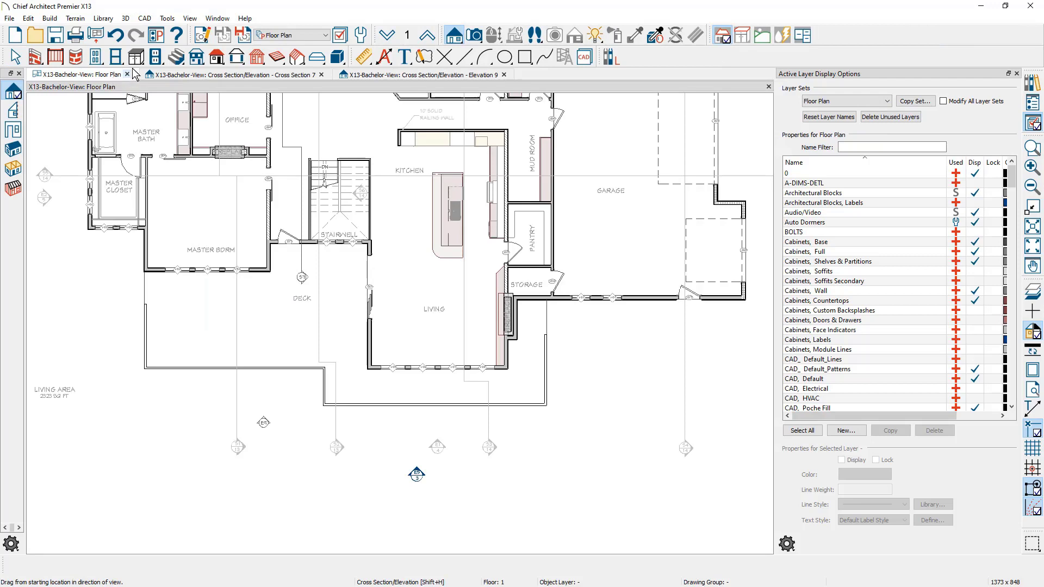
left_click(274, 36)
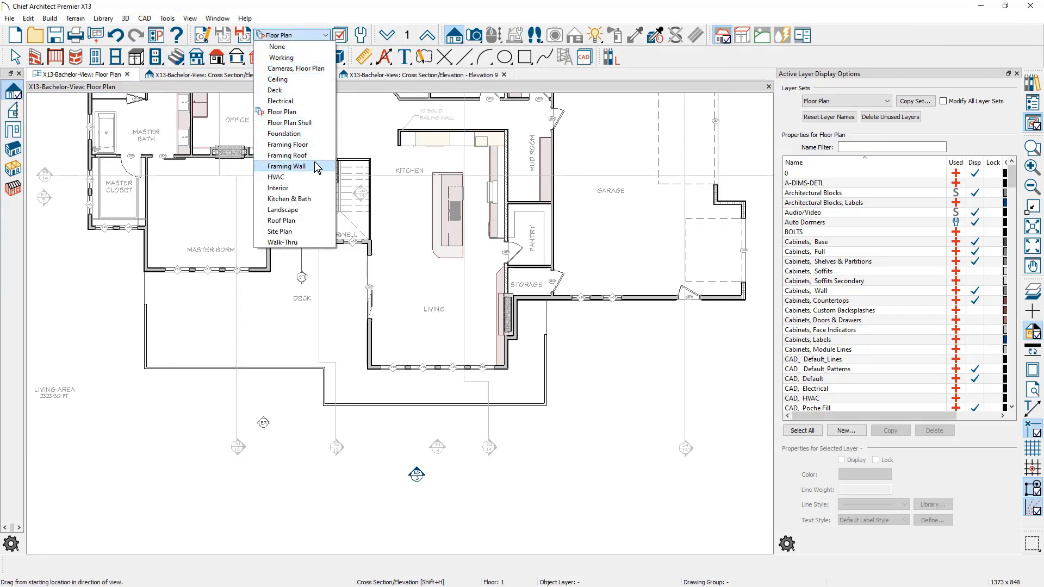
left_click(283, 166)
scroll(163, 294, "up", 5)
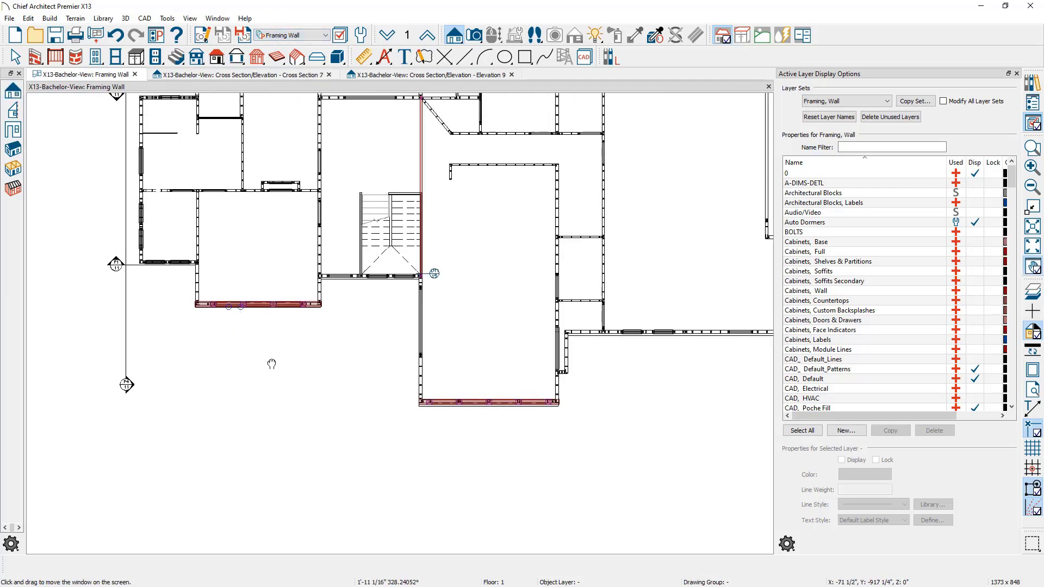
key("Escape")
scroll(144, 303, "up", 1)
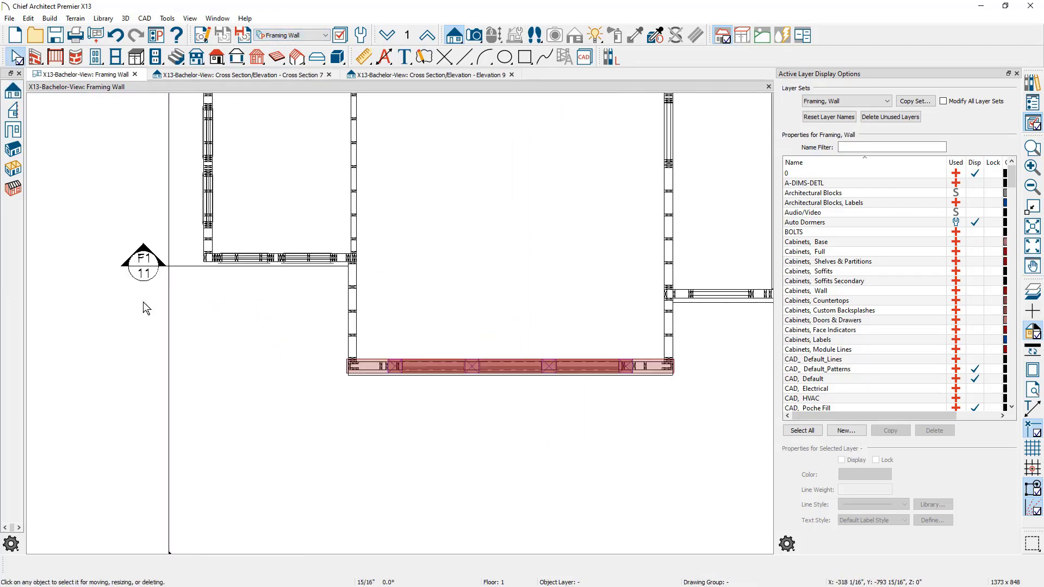
Trace the F1 section line's jogs along the rear exterior walls to its far callout, and open its view.
left_click(145, 270)
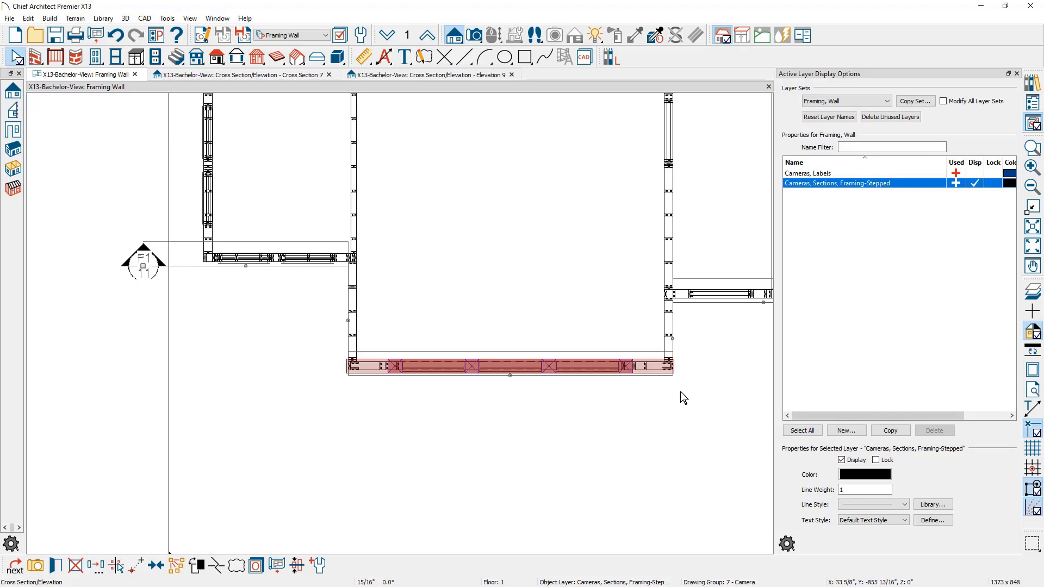
key("space")
left_click_drag(676, 391, 426, 392)
left_click_drag(625, 391, 424, 244)
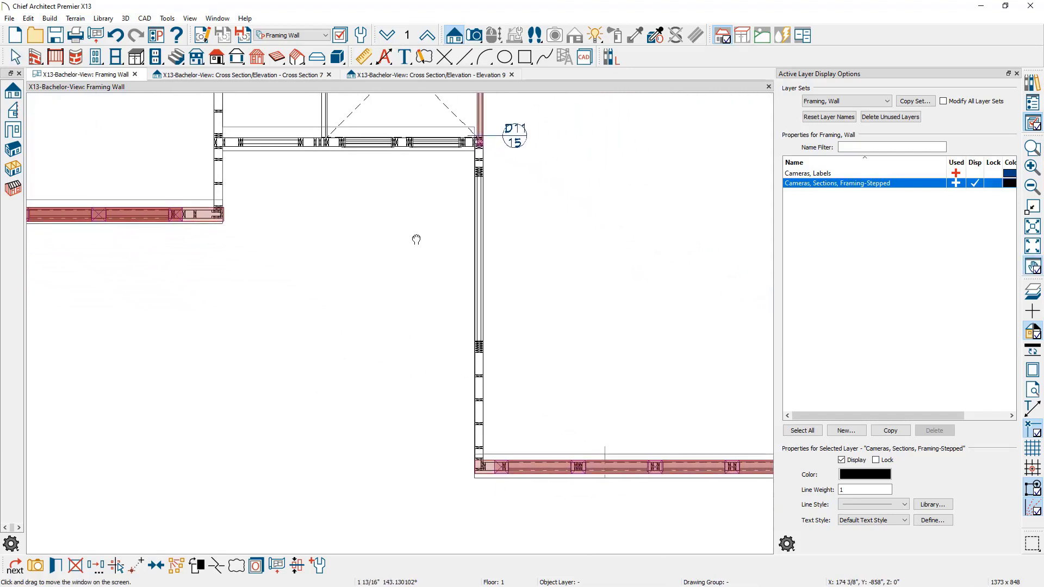
left_click_drag(660, 390, 412, 370)
left_click_drag(638, 372, 459, 373)
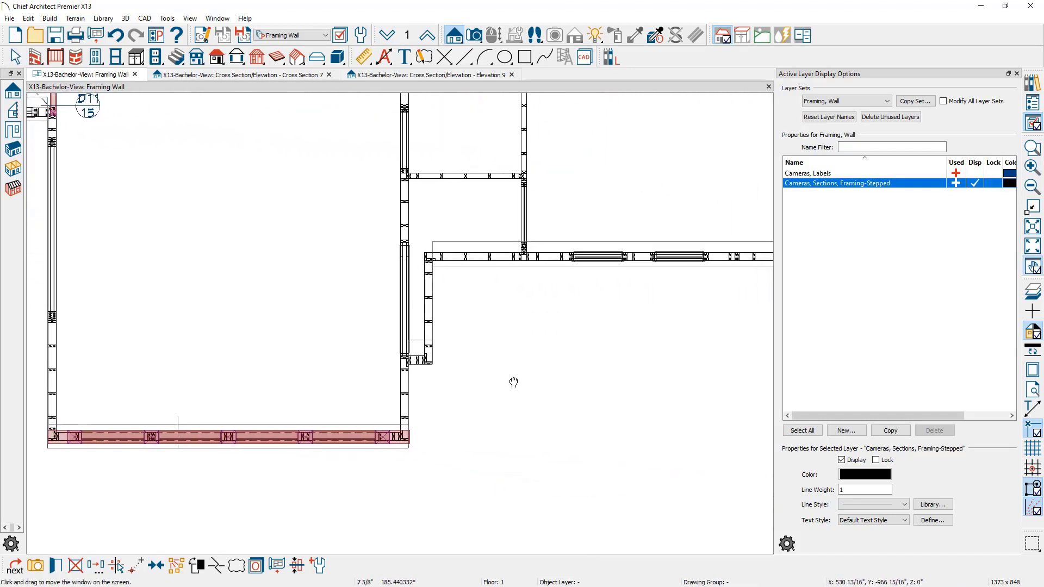
left_click_drag(537, 380, 359, 390)
key("space")
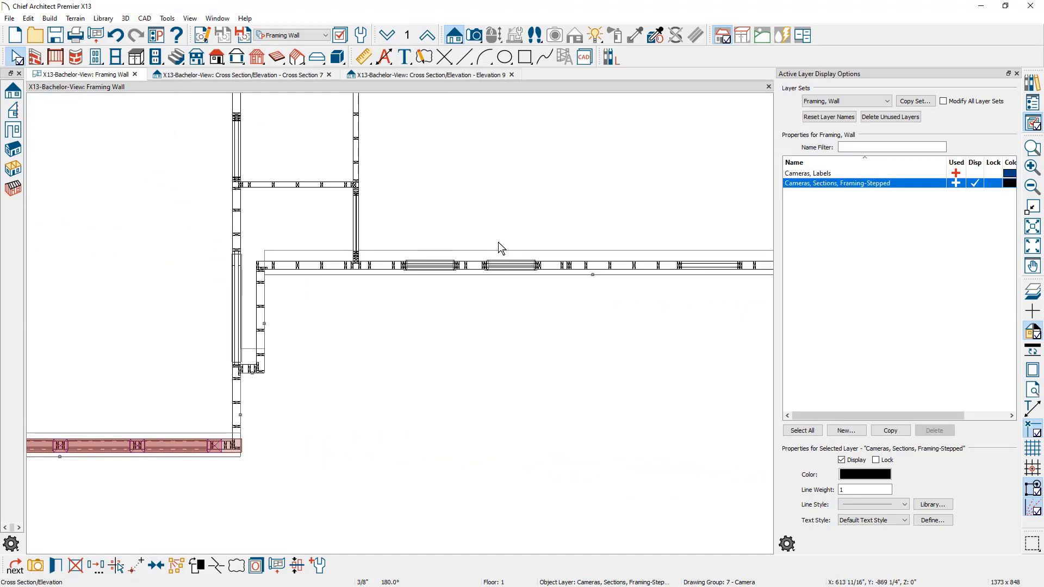
key("space")
left_click_drag(676, 357, 350, 359)
key("space")
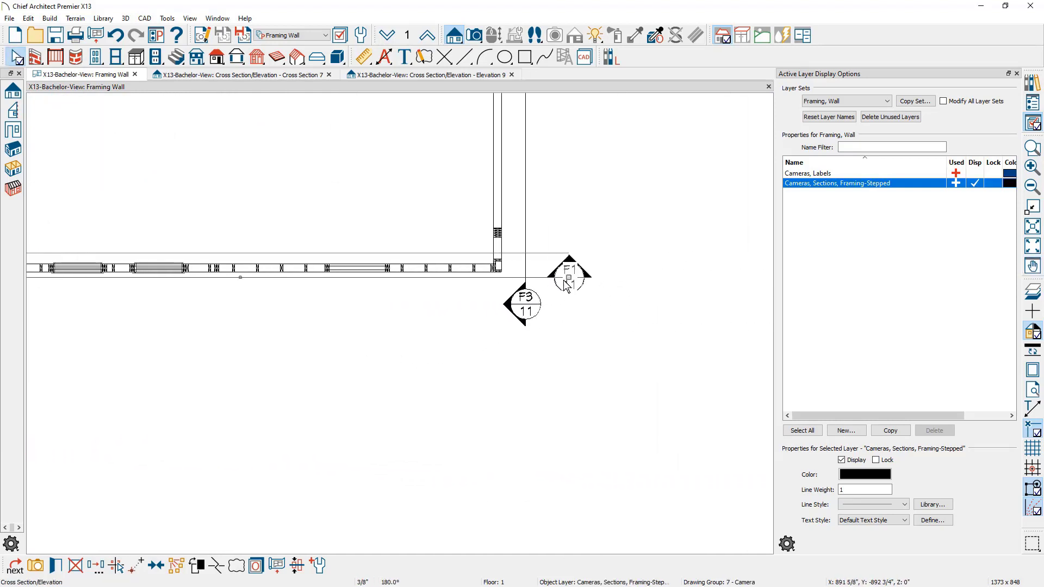
left_click(39, 567)
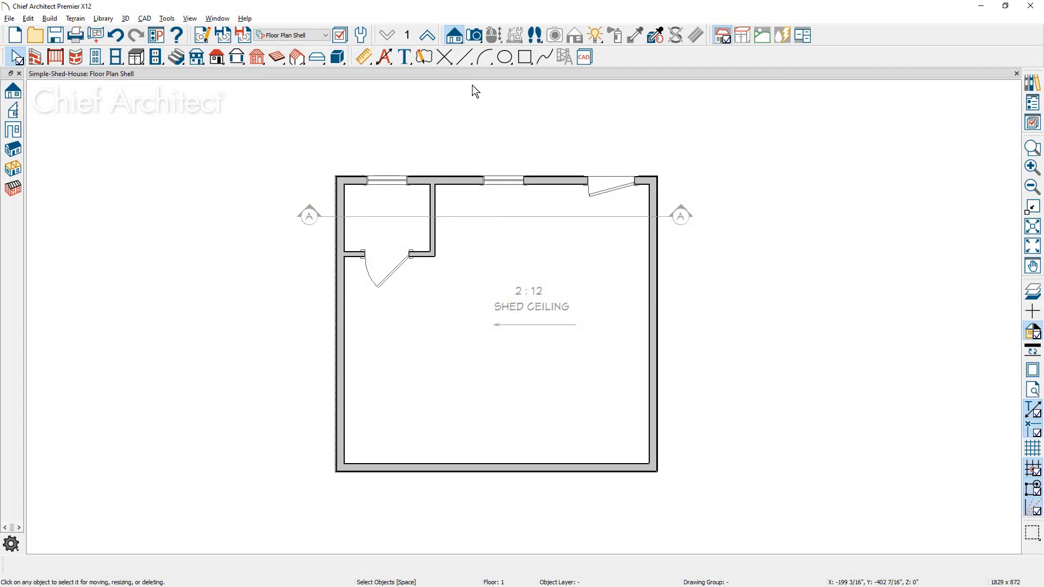
Create a wall elevation of the shed's main room facing the wall with the exterior door, and close that view.
left_click(455, 37)
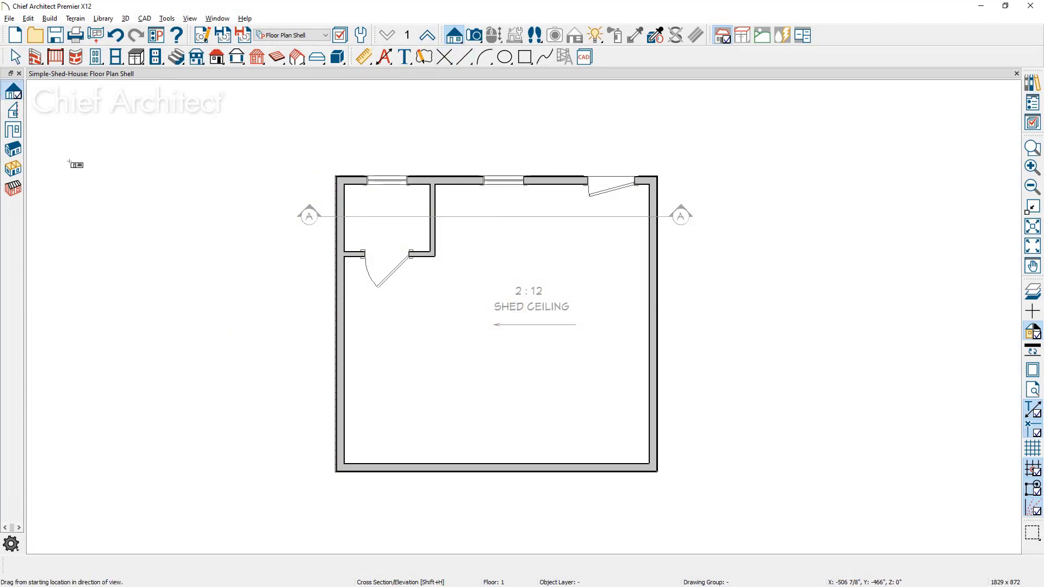
left_click(16, 135)
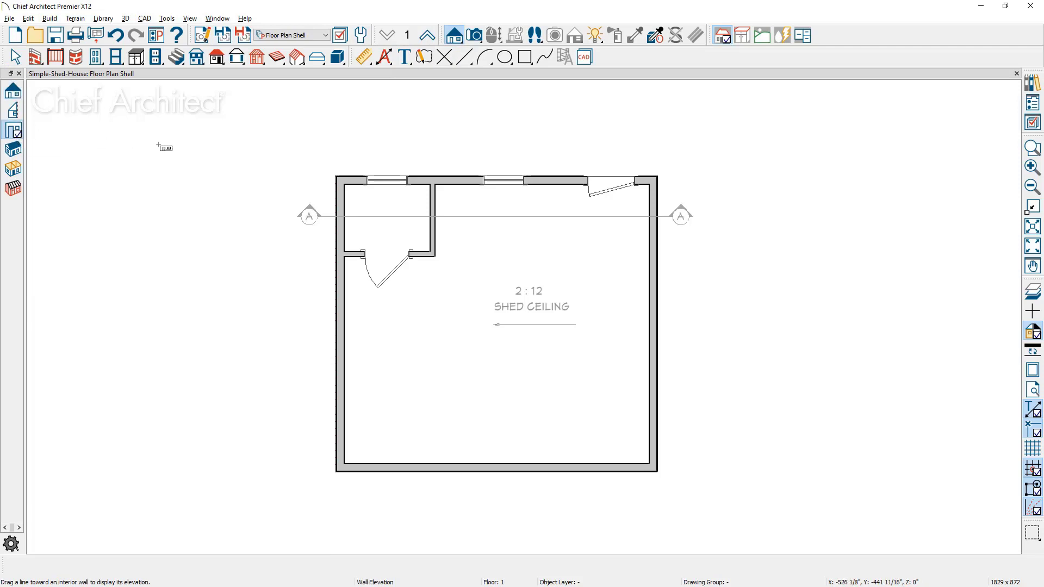
left_click_drag(474, 226, 475, 142)
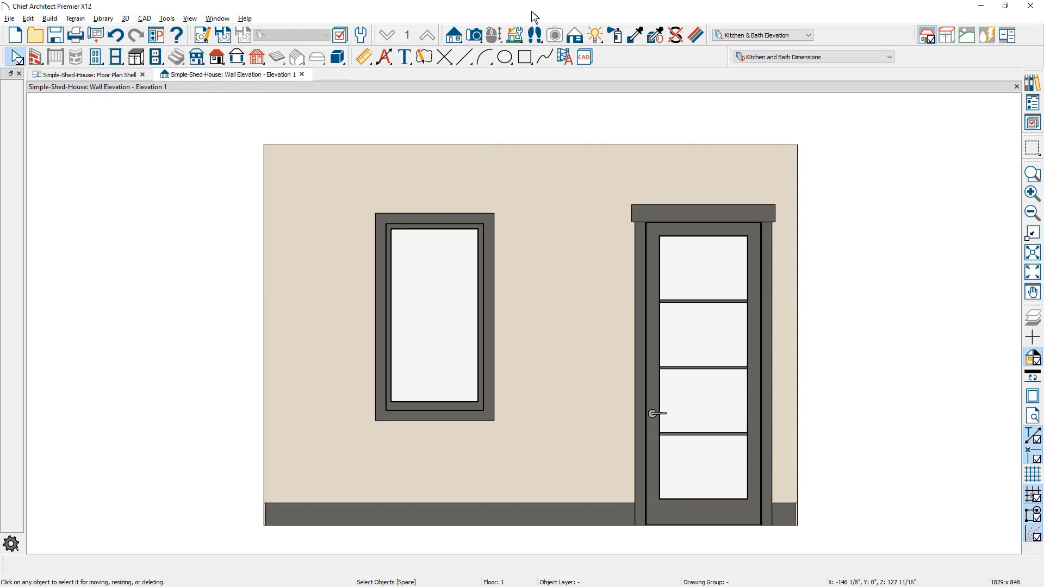
left_click(303, 74)
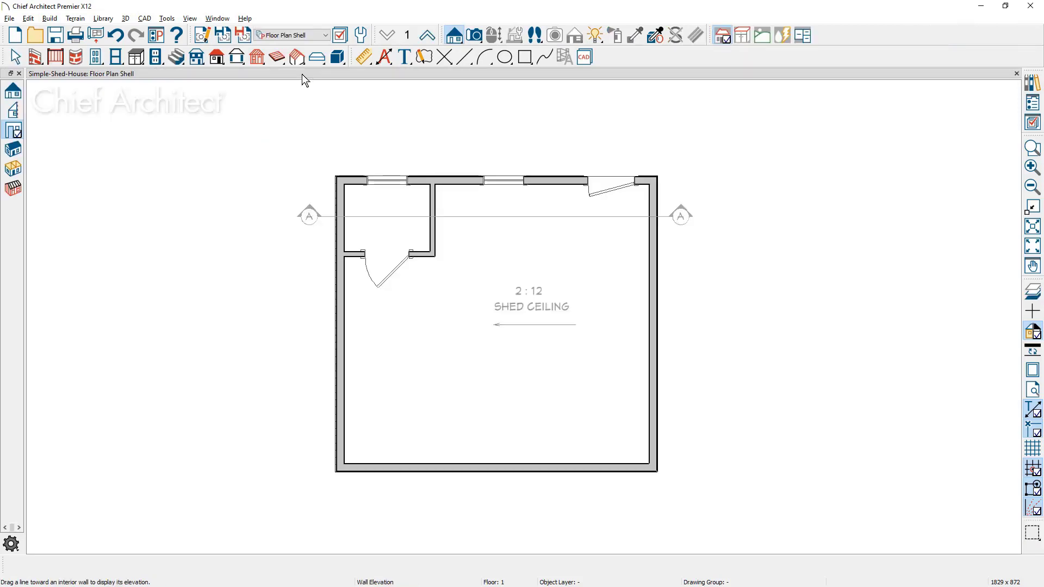
Create a backclipped cross section from inside the main room toward the exterior door wall, and return to the floor plan.
left_click(14, 112)
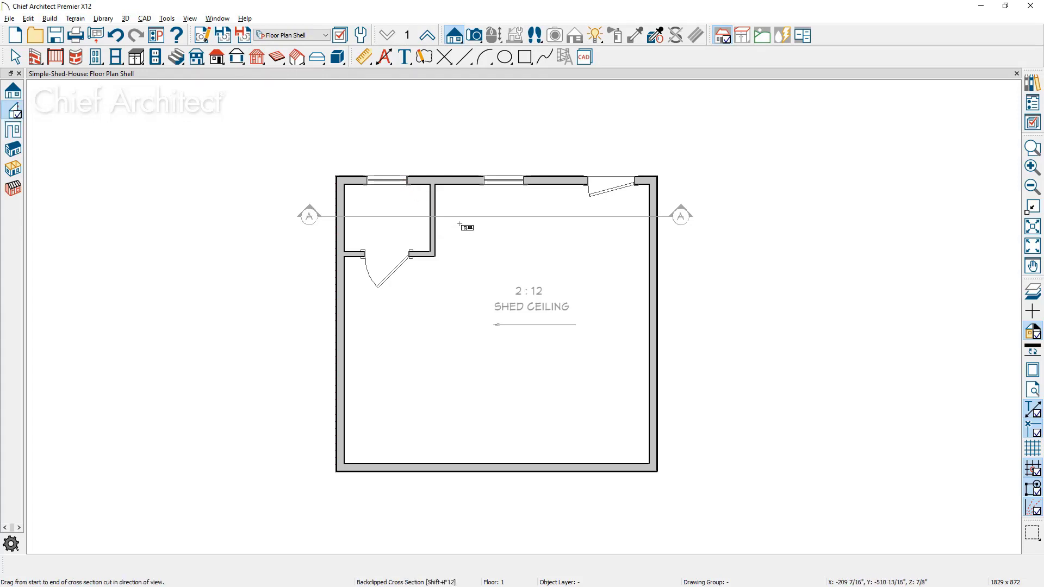
left_click_drag(460, 222, 461, 129)
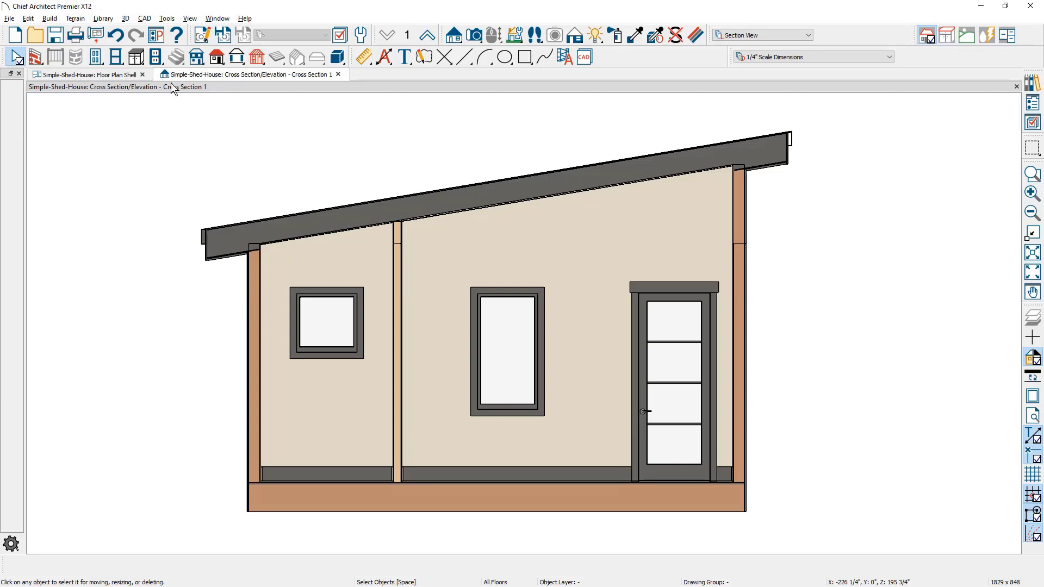
left_click(105, 76)
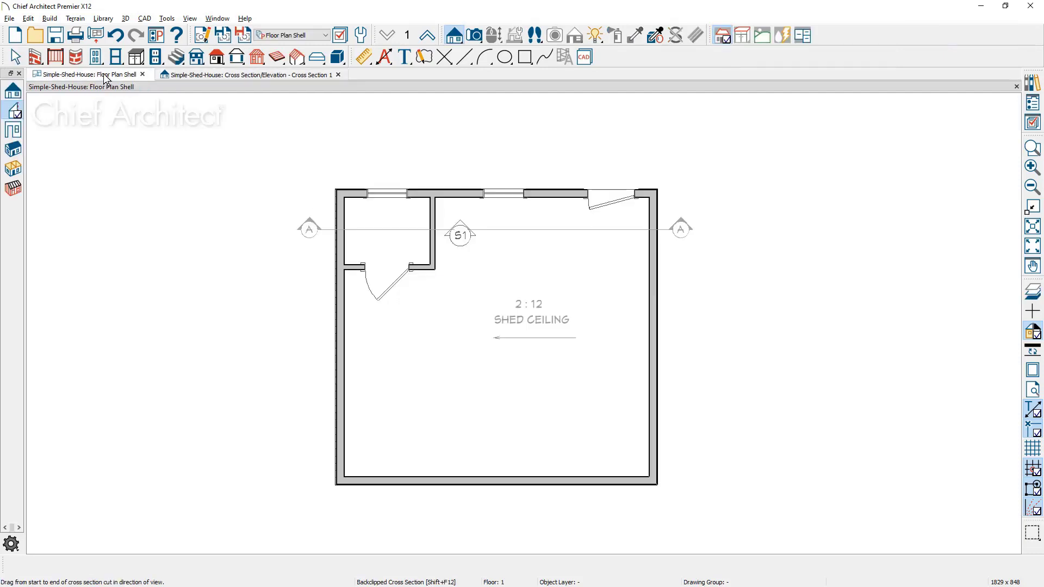
Set the S1 backclipped section to clip to its sides and place its callouts on both sides.
key("space")
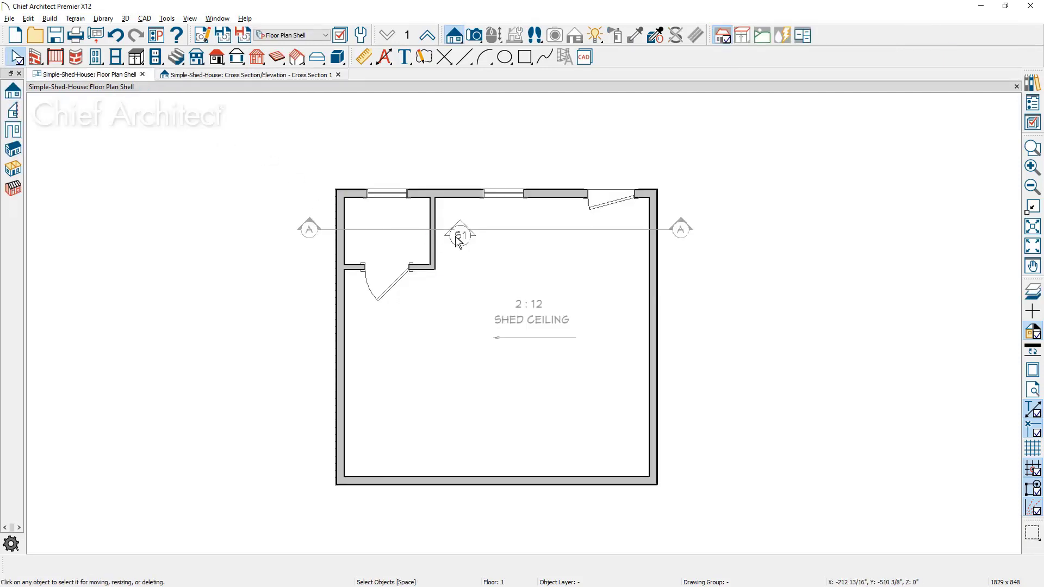
left_click(459, 238)
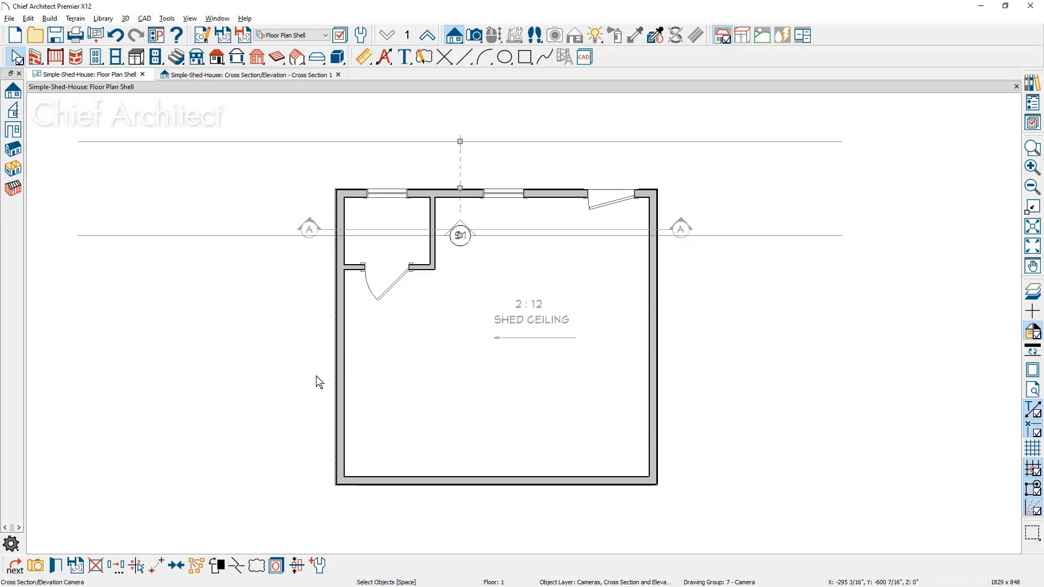
left_click(63, 569)
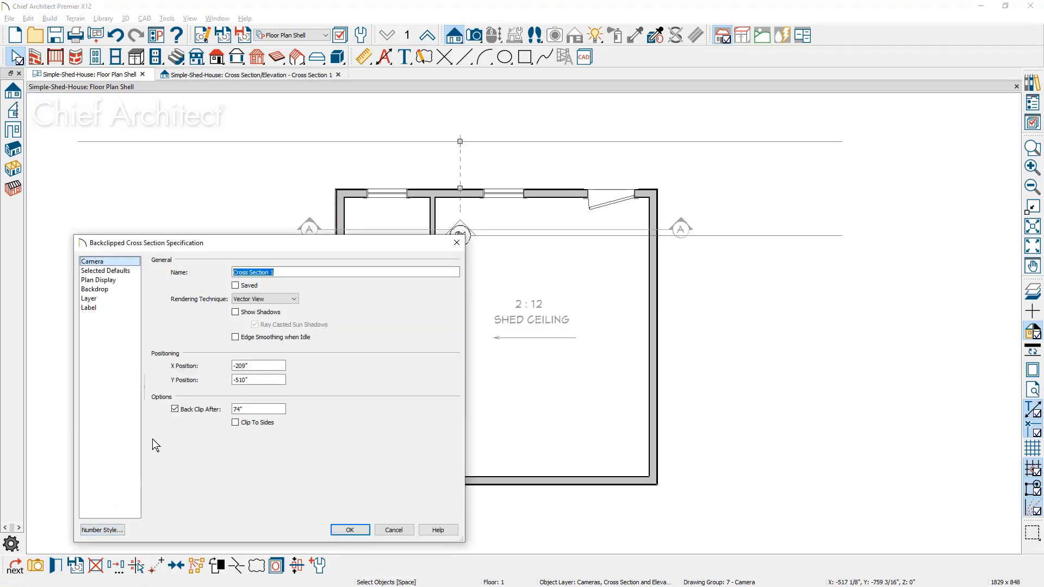
left_click(237, 424)
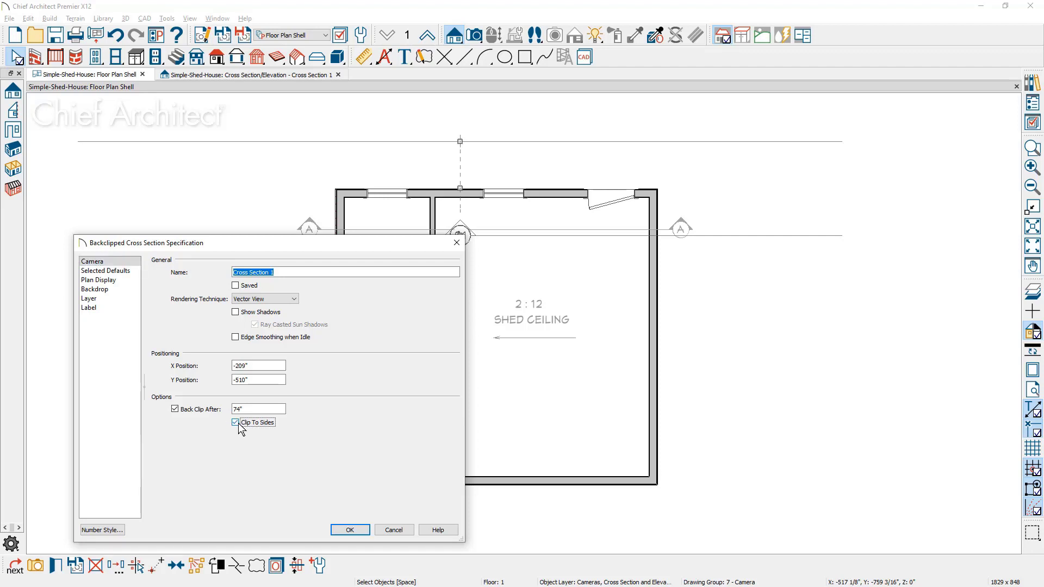
left_click_drag(349, 244, 349, 258)
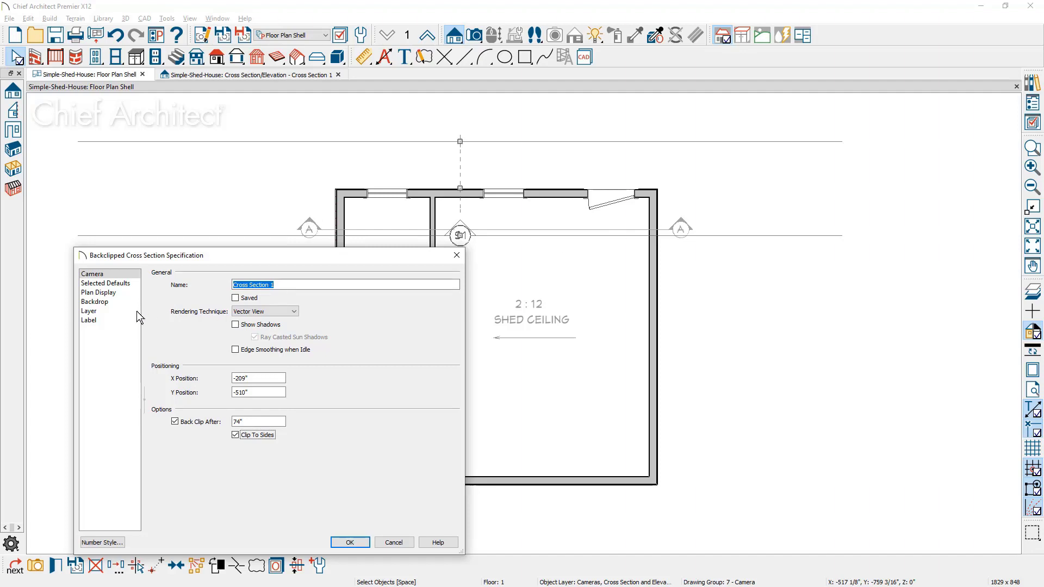
left_click(112, 293)
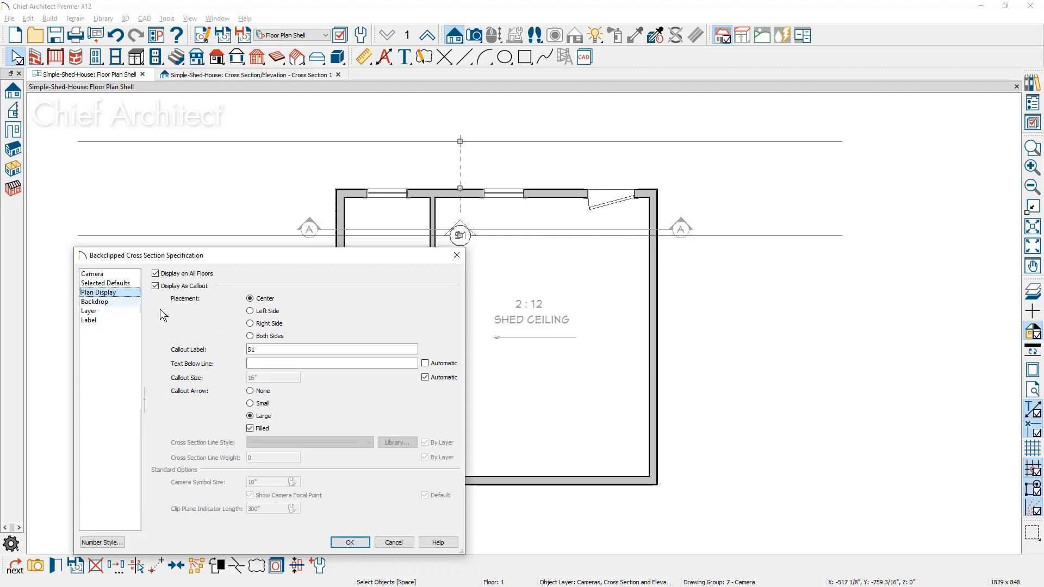
left_click(265, 337)
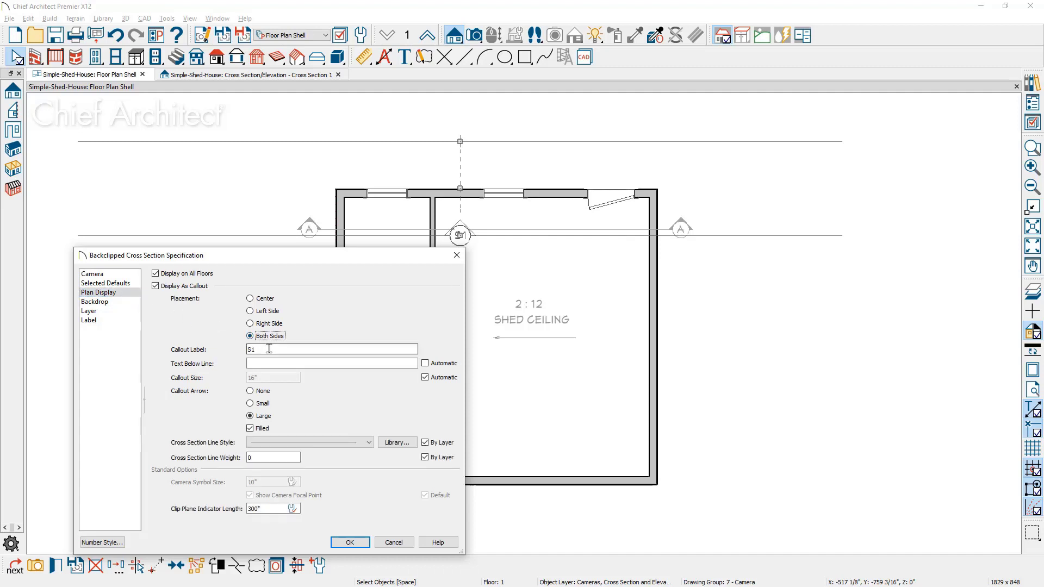
left_click(351, 542)
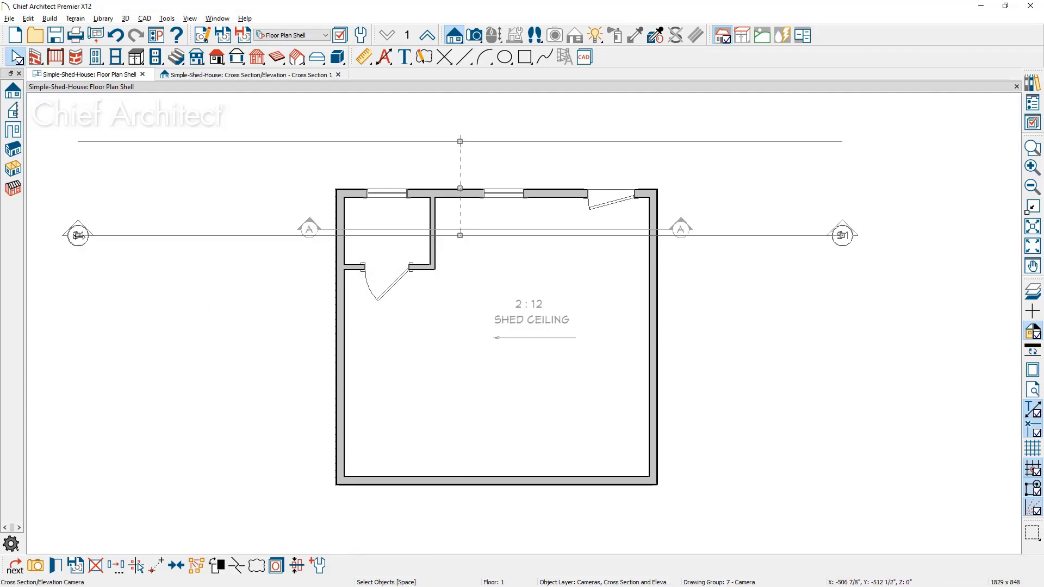
Shorten both ends of the S1 section line to the shed's side walls, and view the clipped cross section.
left_click_drag(77, 235, 404, 243)
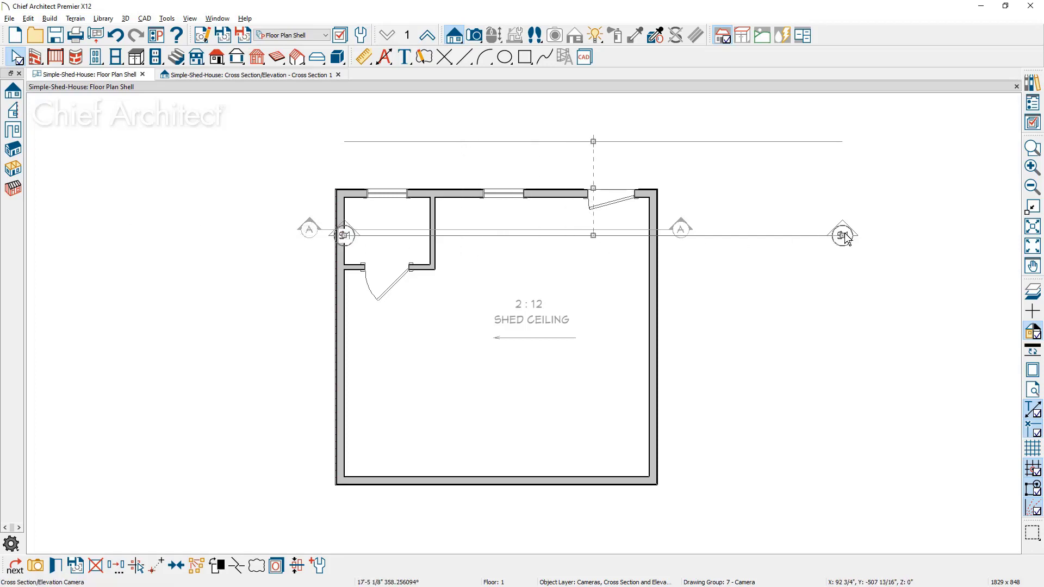
left_click_drag(843, 236, 649, 246)
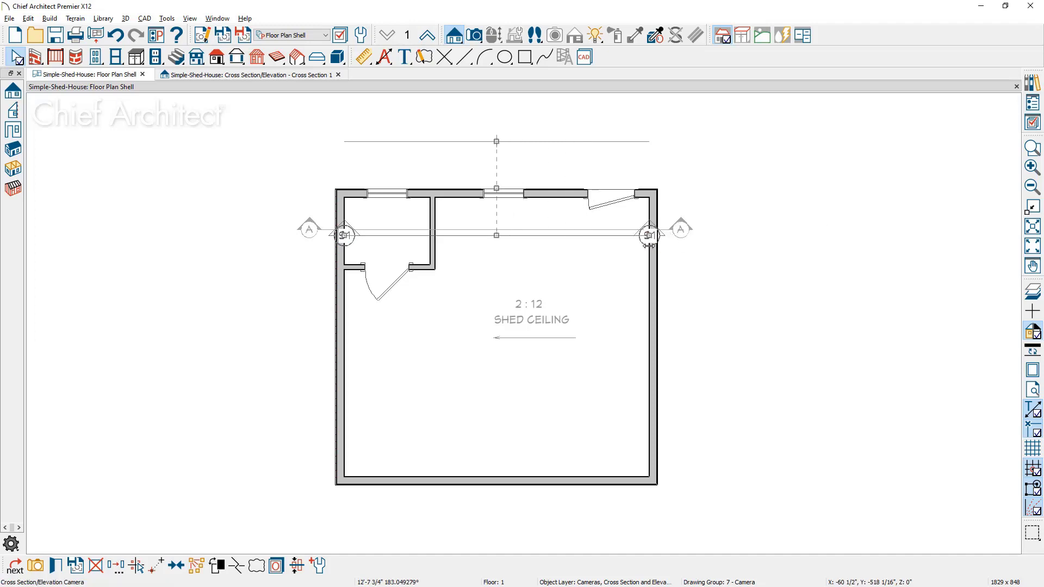
left_click(302, 76)
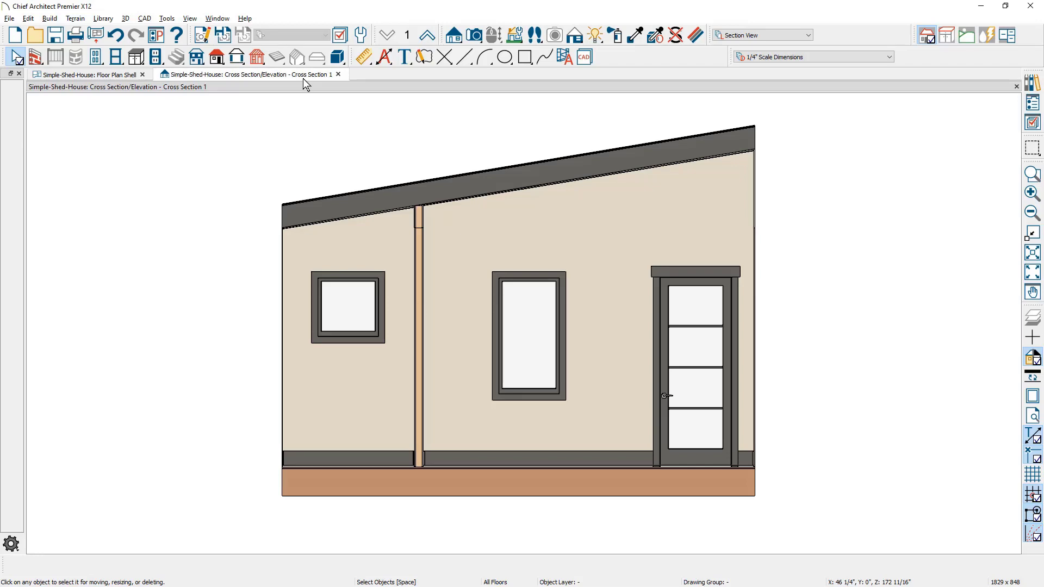
Filter the Section View layers by "roof" and turn off the display of all the matching layers.
left_click(1033, 123)
left_click(904, 146)
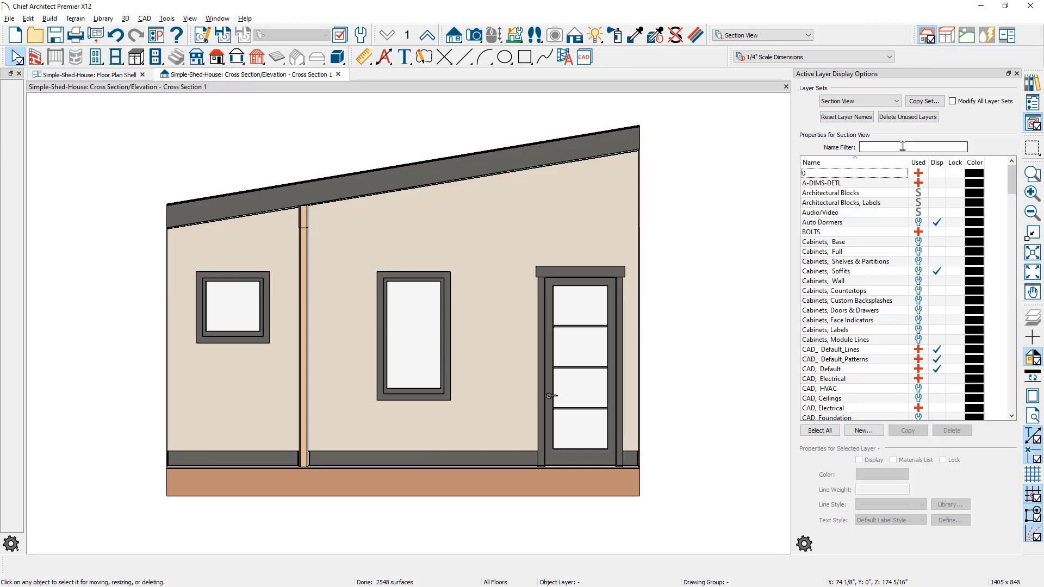
type("roof")
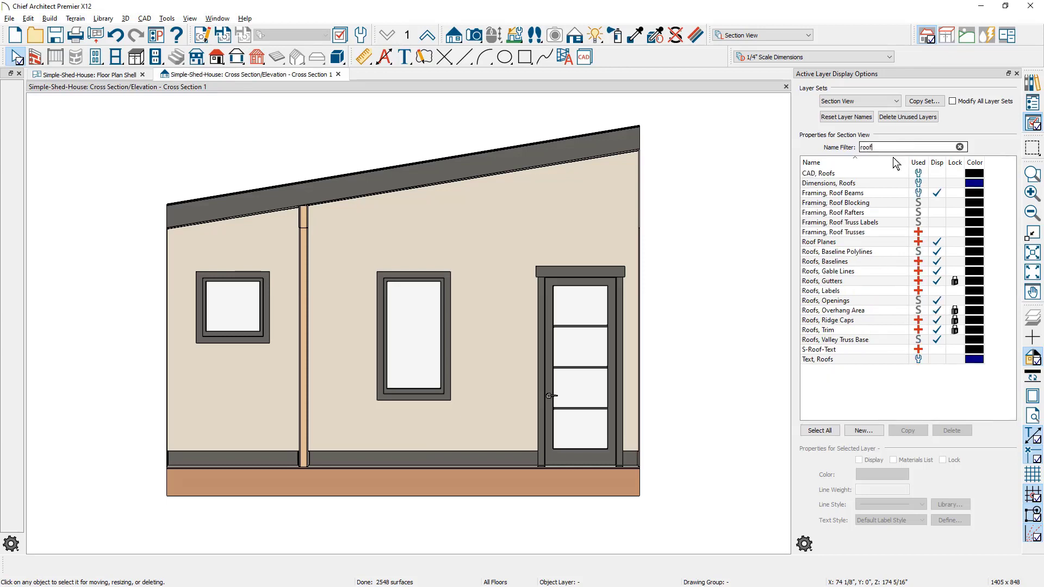
left_click(844, 174)
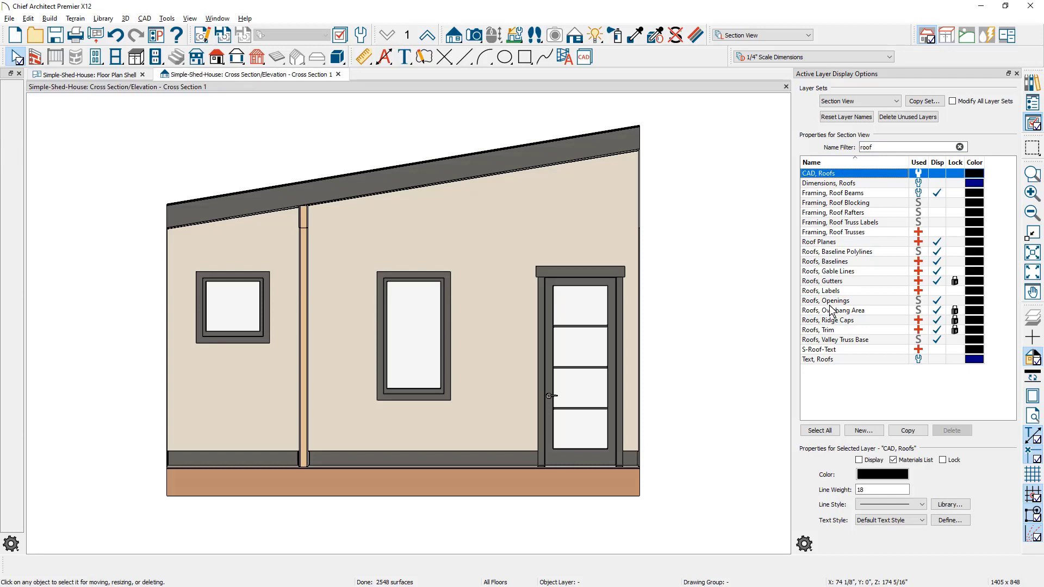
left_click(825, 360, "shift")
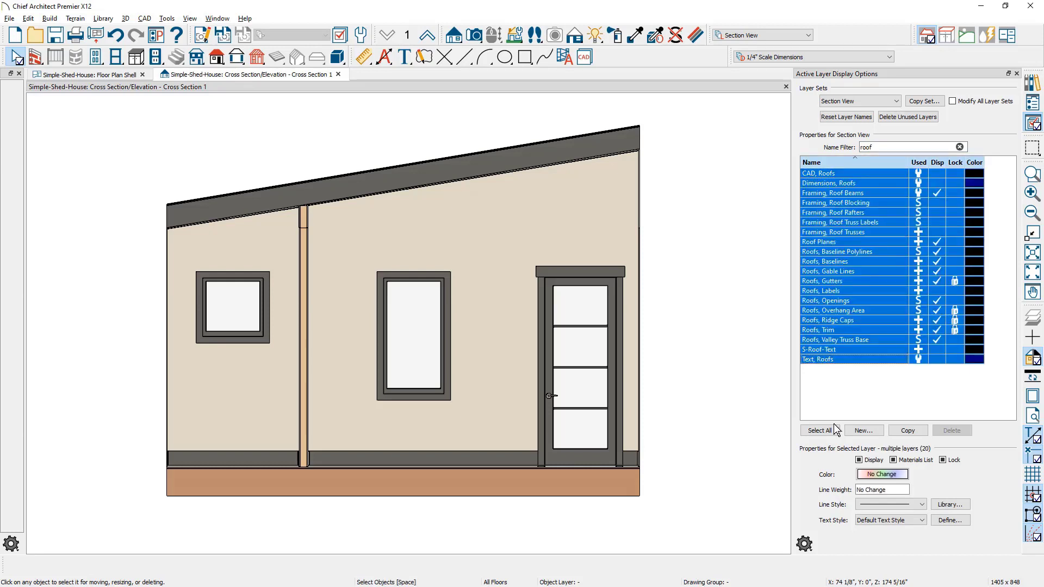
left_click(866, 462)
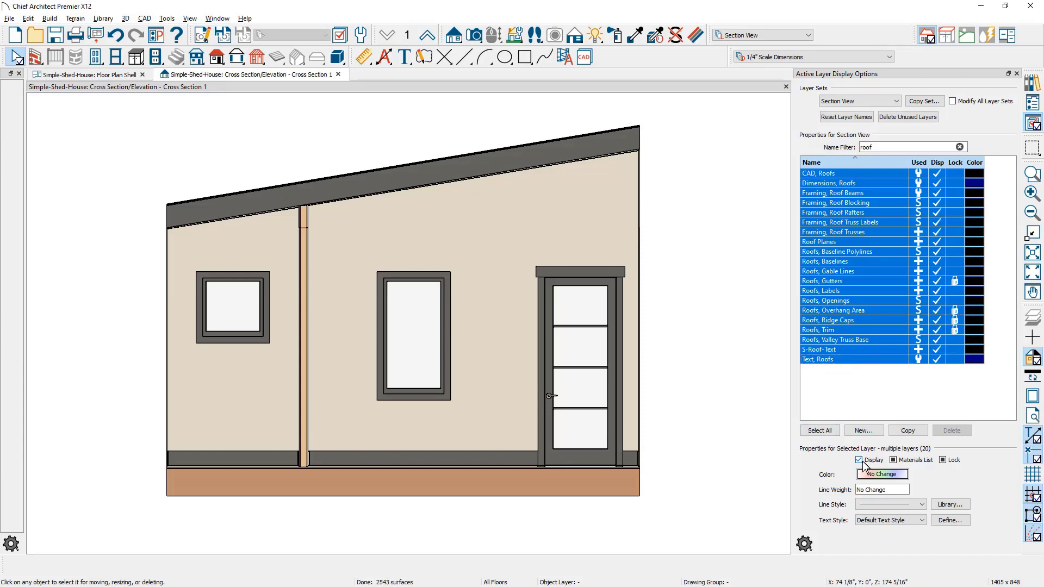
left_click(860, 461)
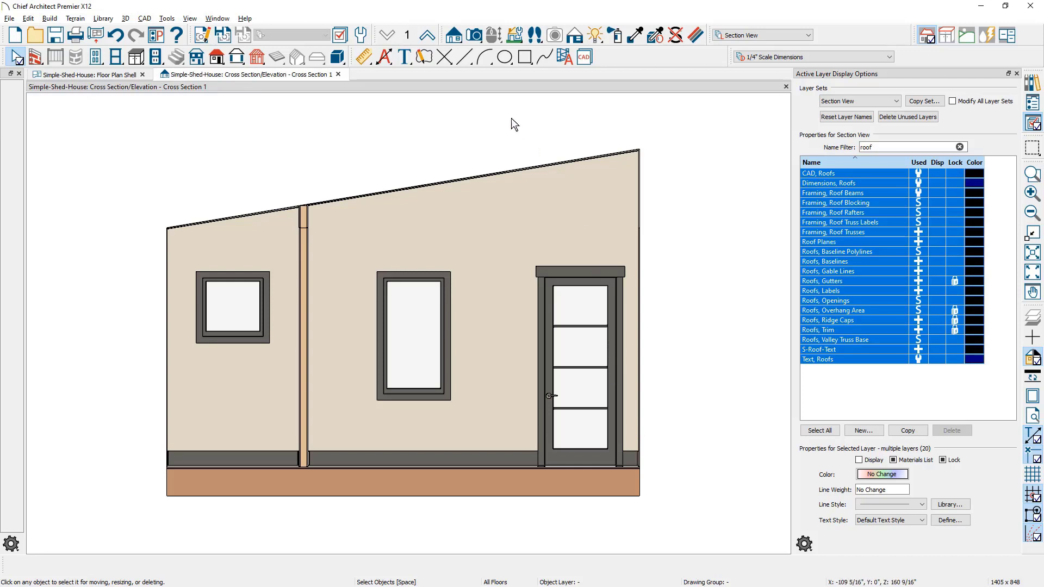
Draw a rectangular polyline about 25'-6" by 2'-6" over the floor structure below the baseboard, extending past both walls.
left_click(523, 61)
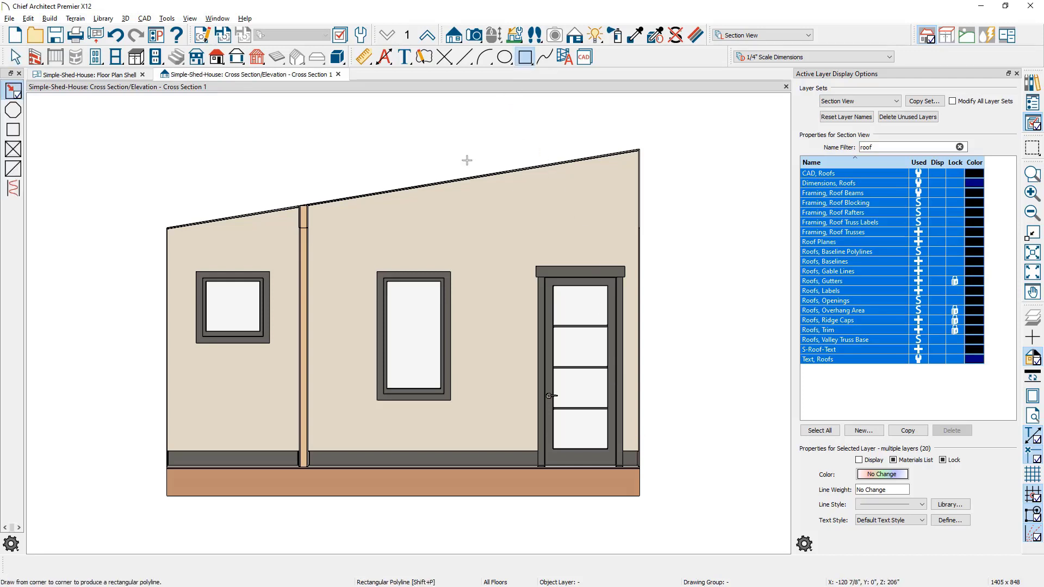
left_click(127, 467)
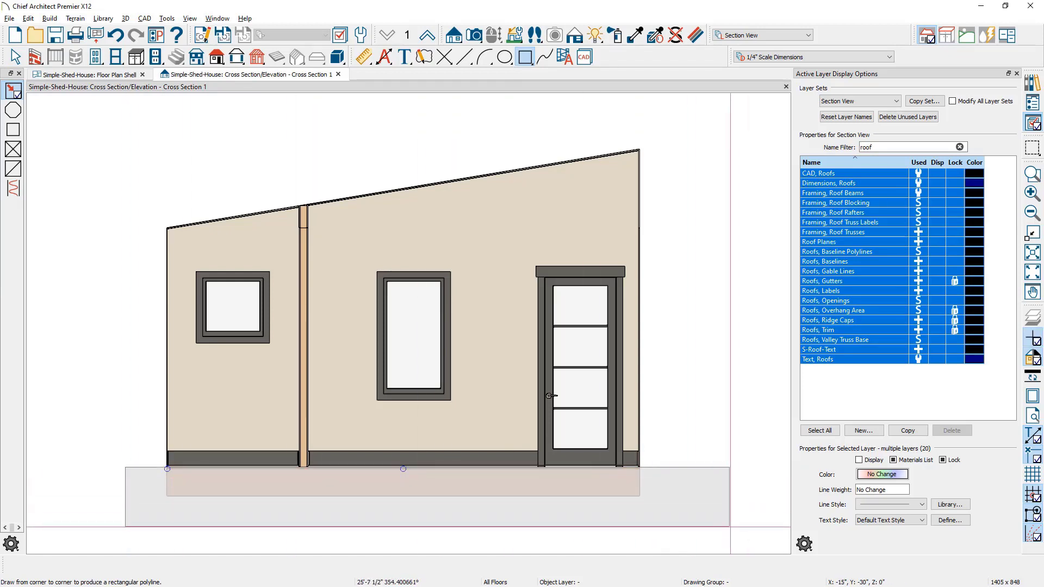
left_click(729, 527)
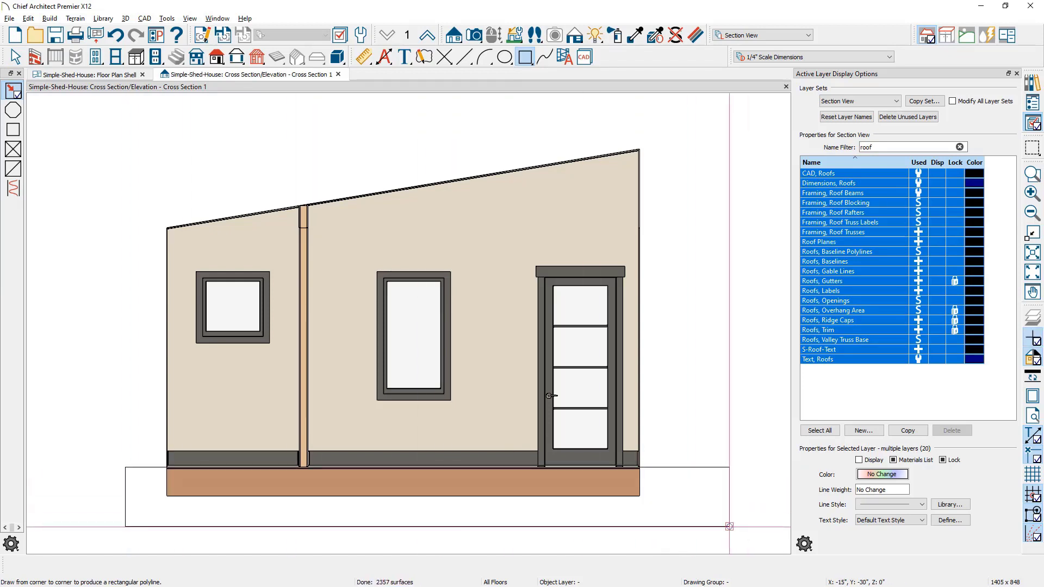
key("space")
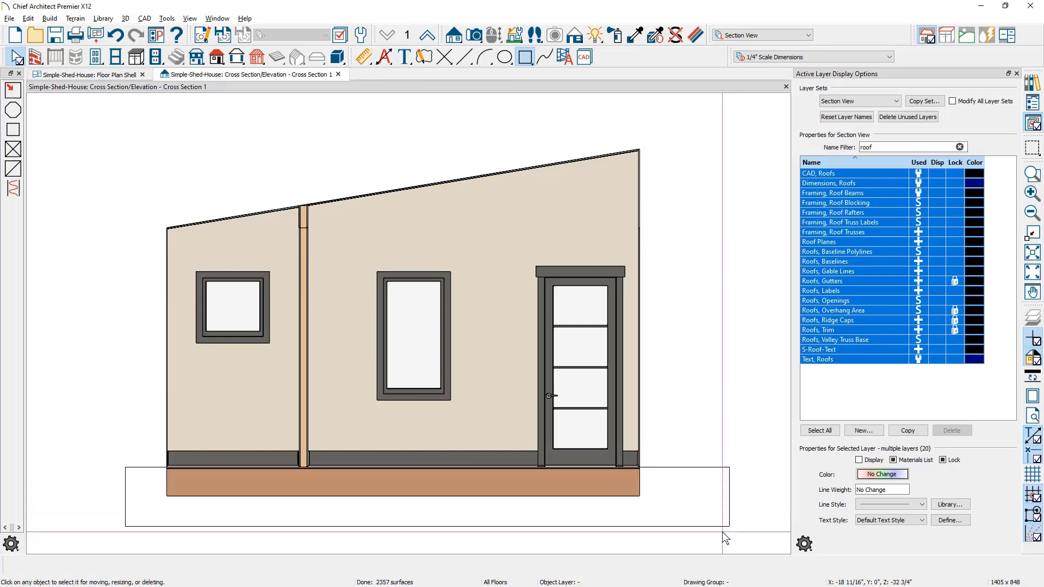
Give the rectangle over the floor structure a solid white fill.
double_click(726, 527)
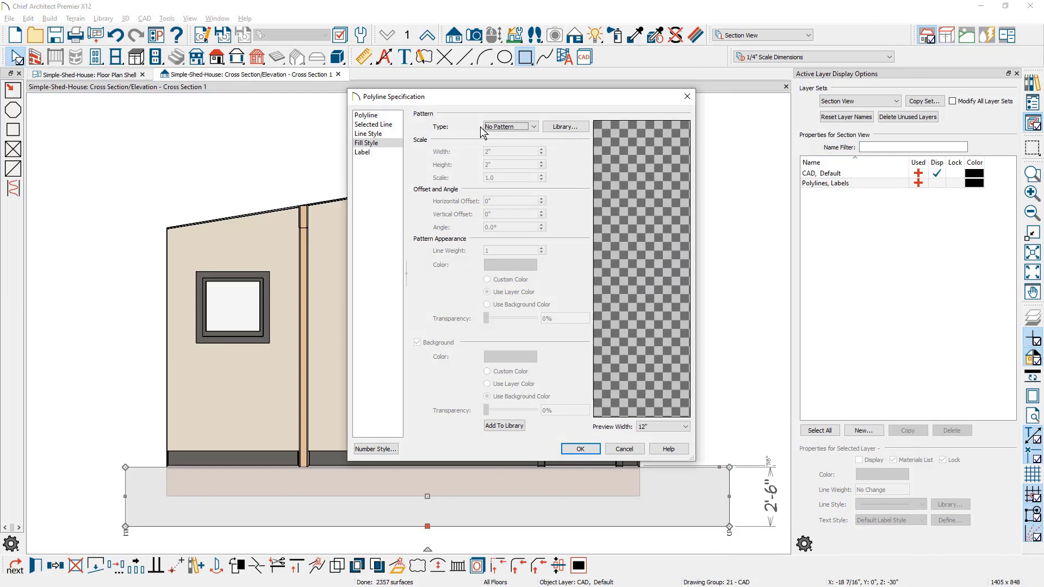
left_click(524, 129)
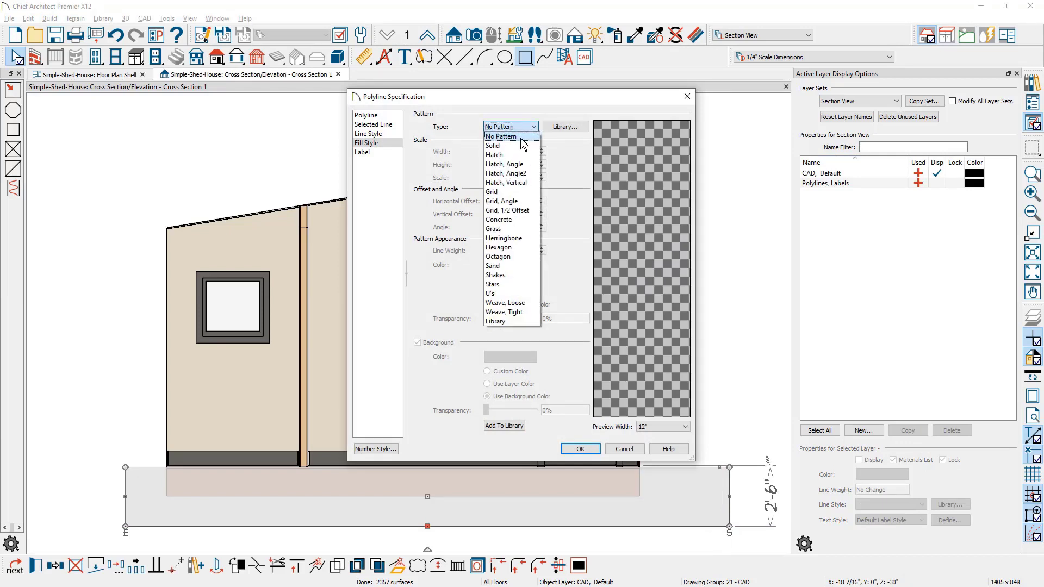
left_click(523, 145)
left_click(520, 266)
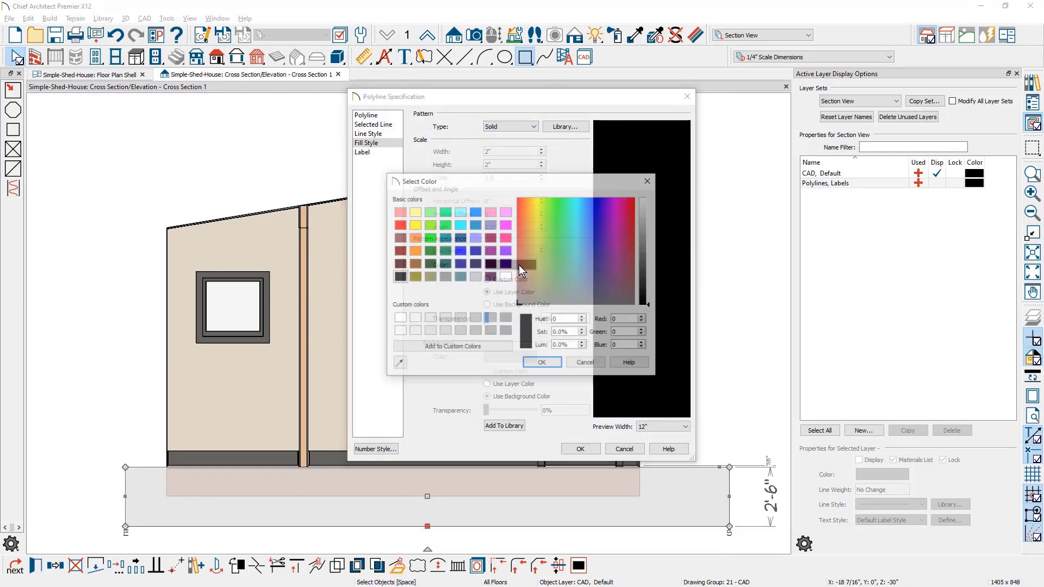
left_click(506, 277)
left_click(542, 363)
left_click(581, 449)
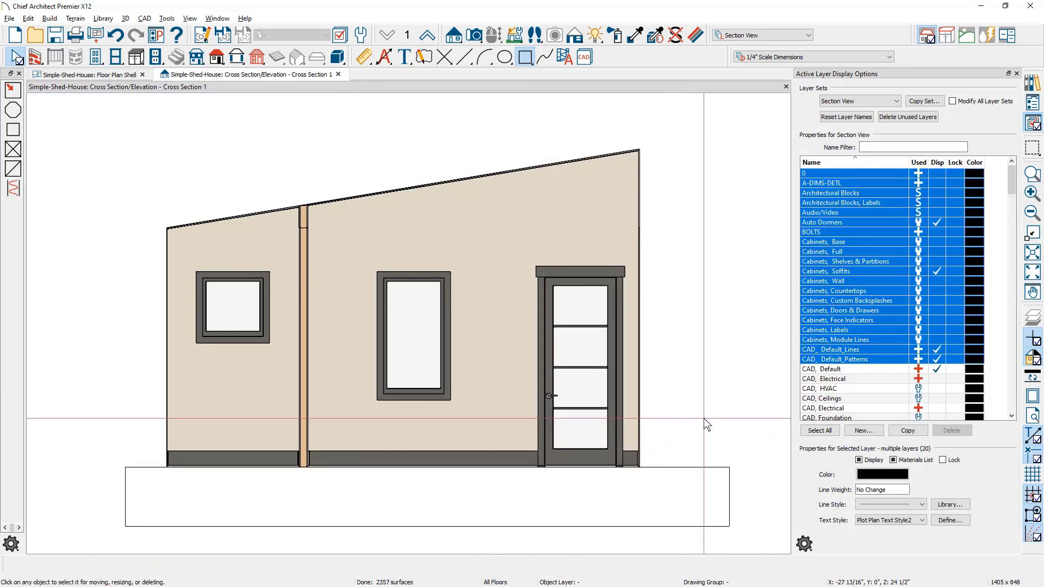
Set the white rectangle's outline to the blank line style, and delete the rectangle.
double_click(730, 497)
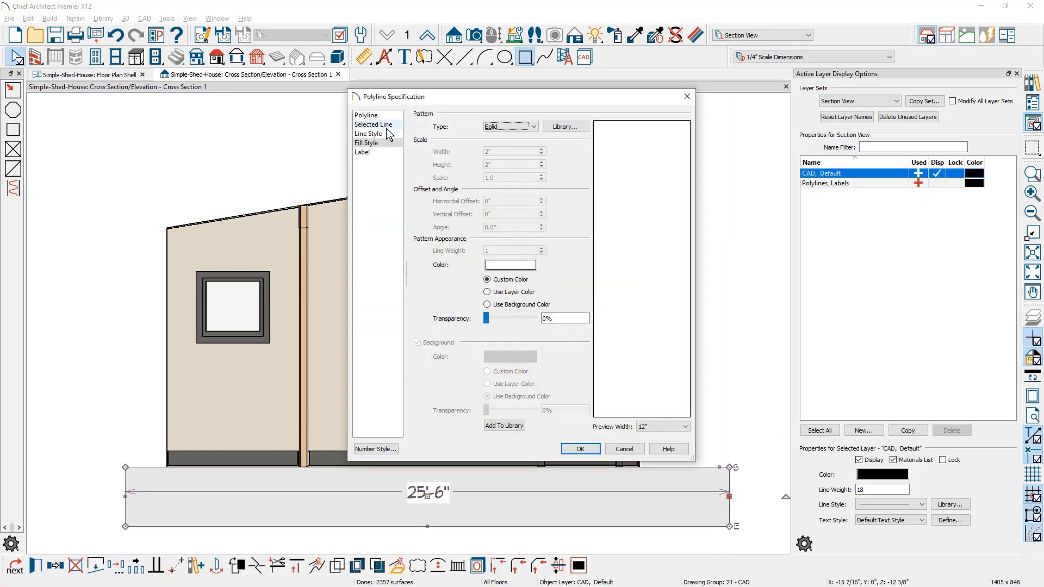
left_click(368, 133)
left_click(552, 159)
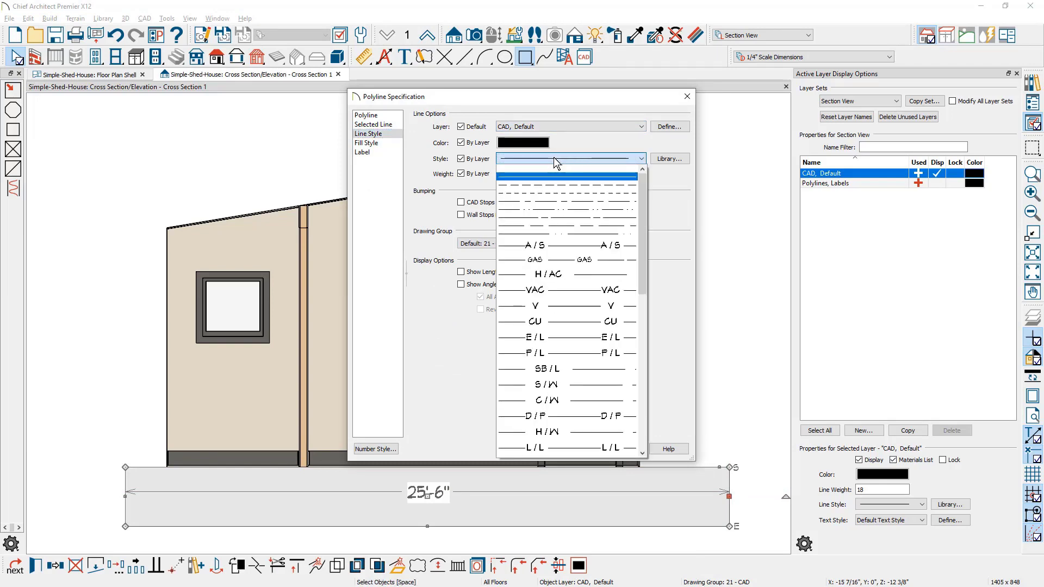
left_click(557, 167)
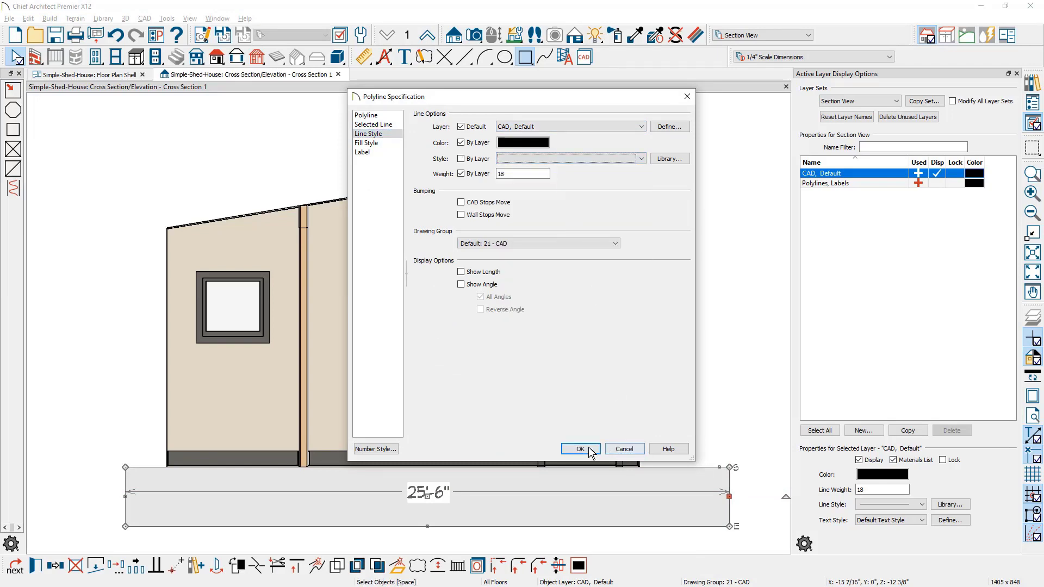
left_click(586, 449)
left_click(726, 416)
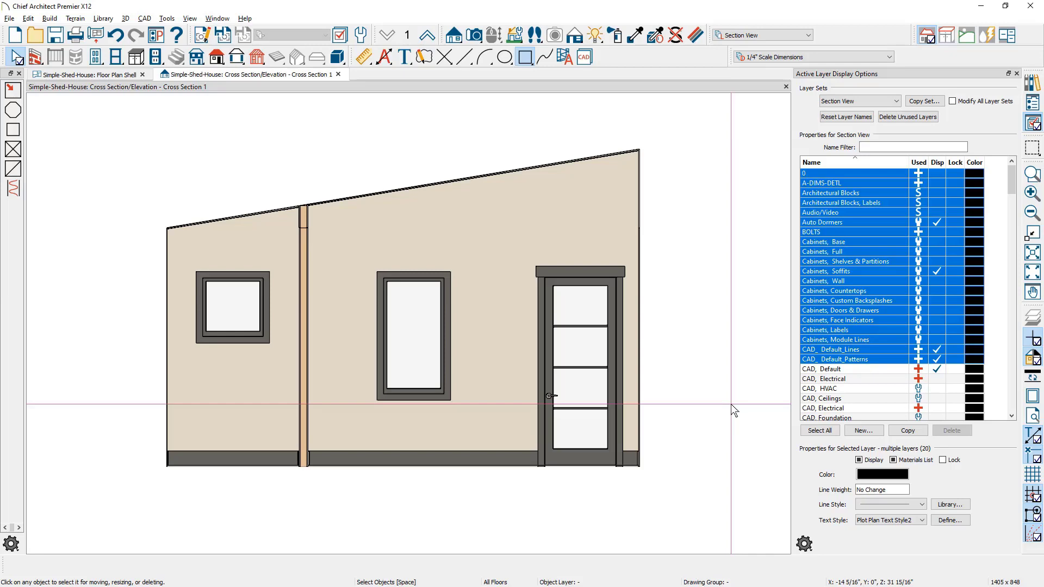
left_click(662, 503)
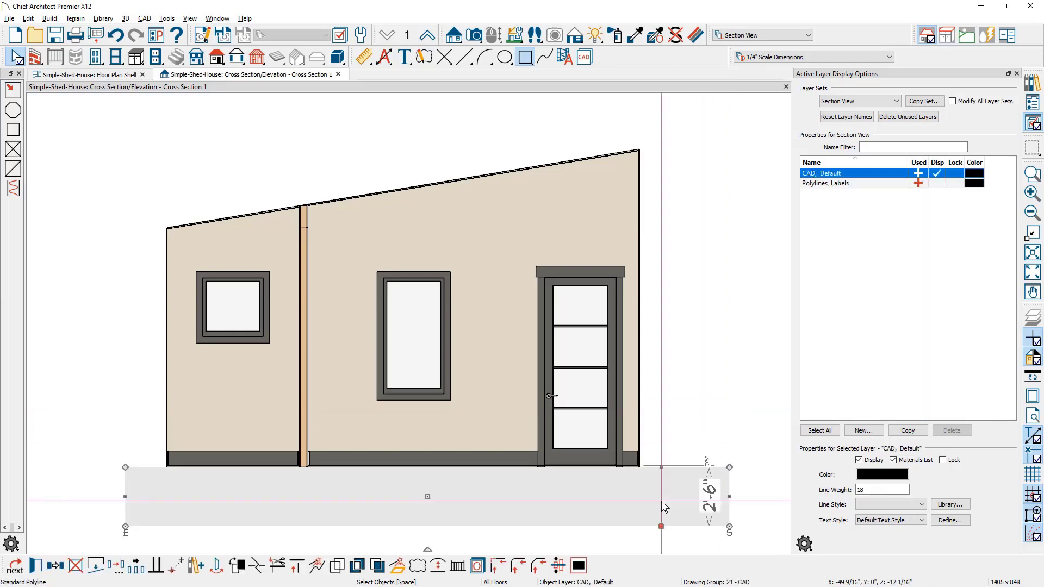
key("Escape")
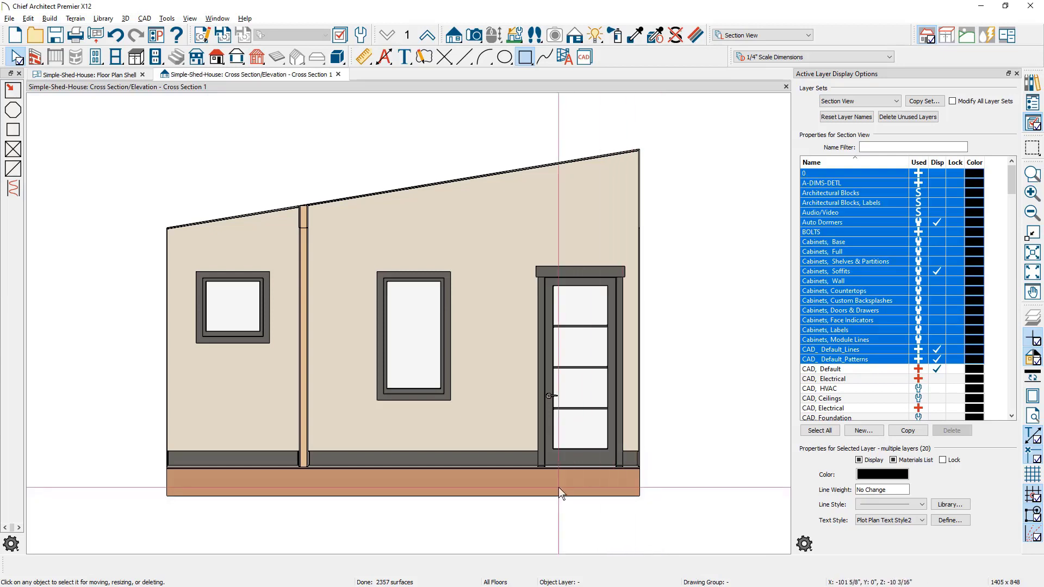
Open the main room's floor structure from the floor plan and set the OSB-Hrz and Fir Framing thicknesses to 0".
left_click(98, 76)
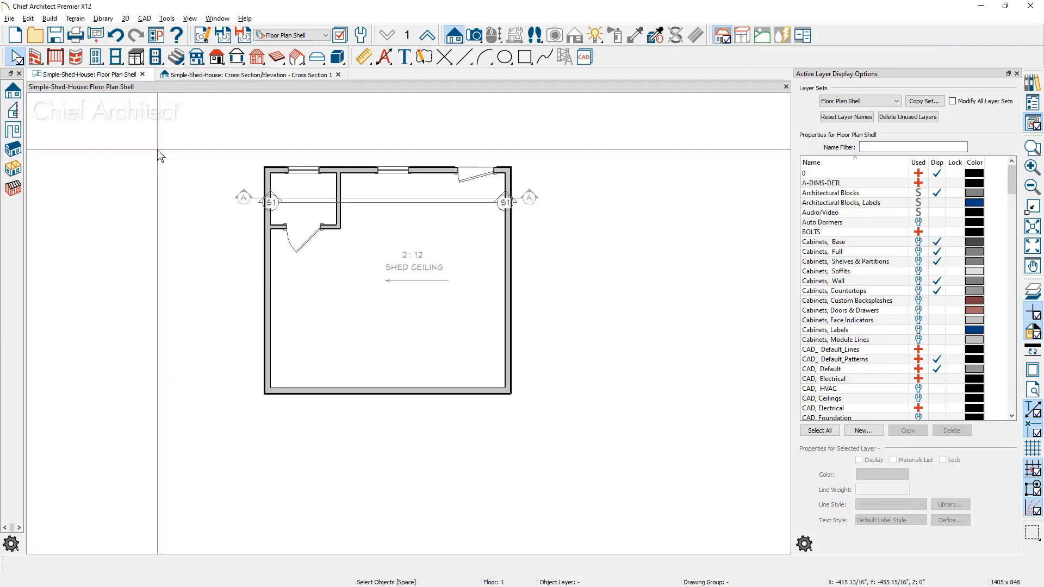
left_click(328, 329)
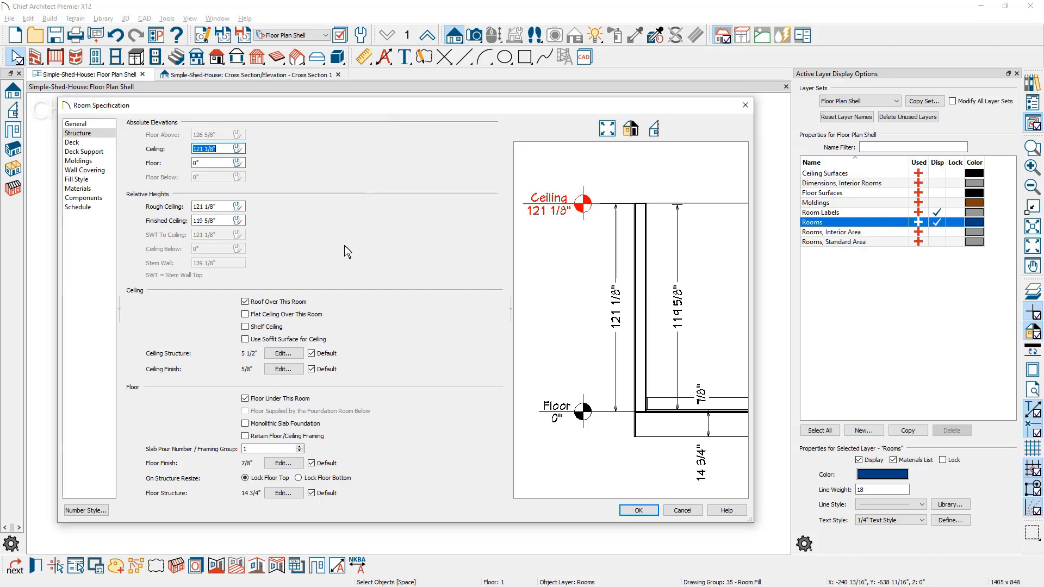
left_click(278, 495)
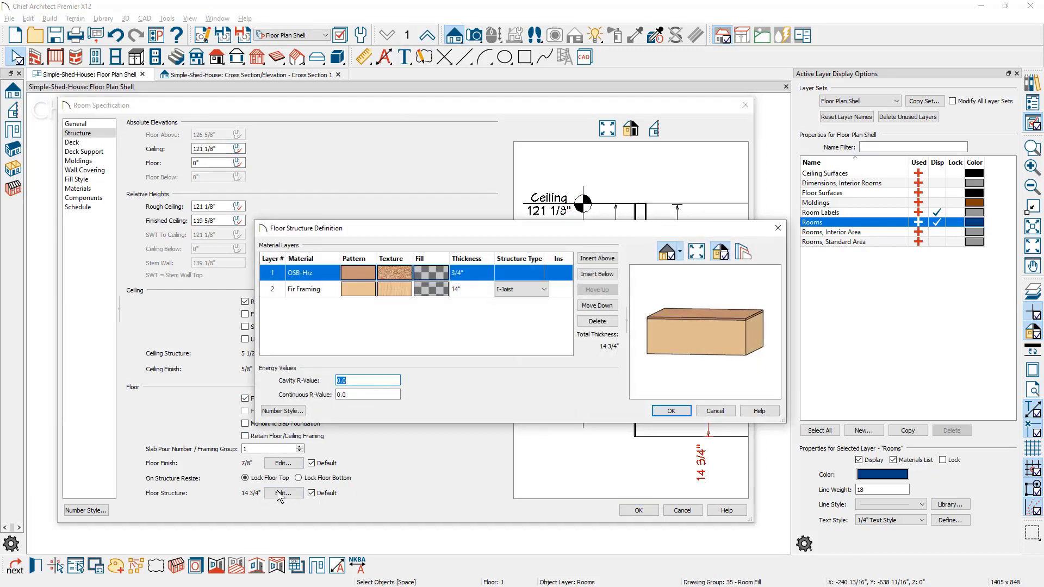
left_click(471, 273)
key("Delete")
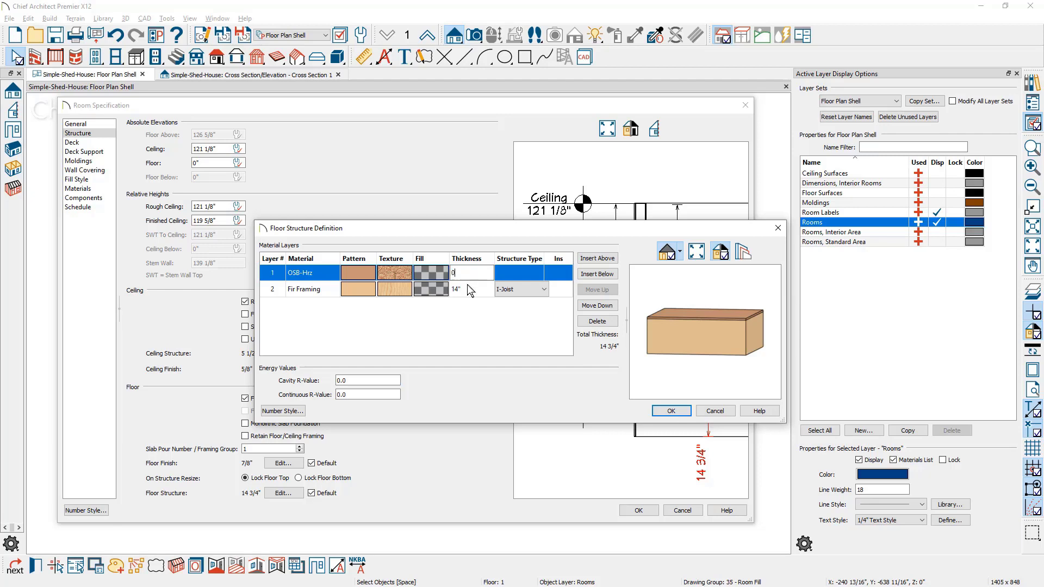
left_click(471, 289)
type("0")
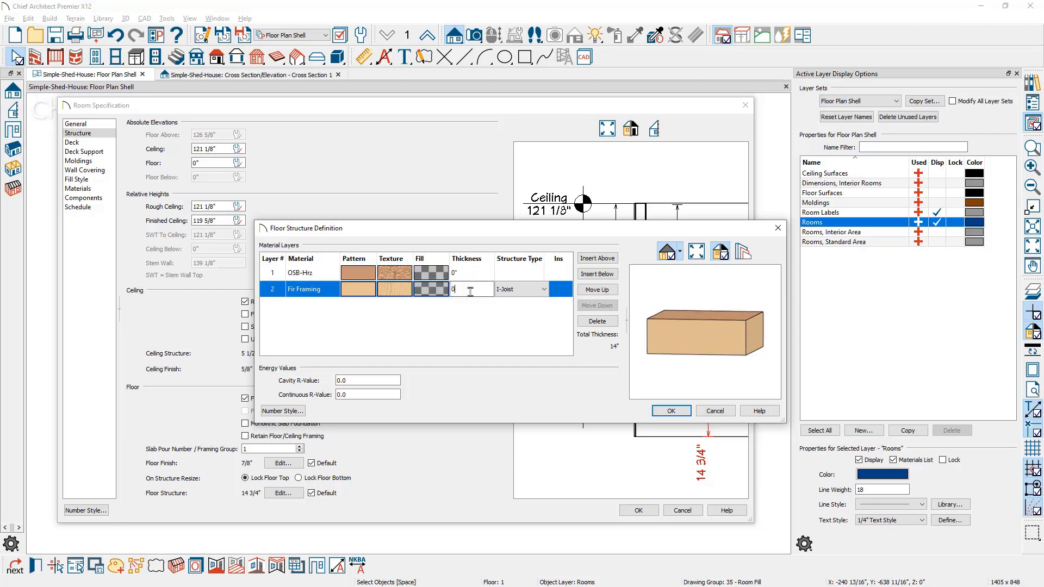
key("Tab")
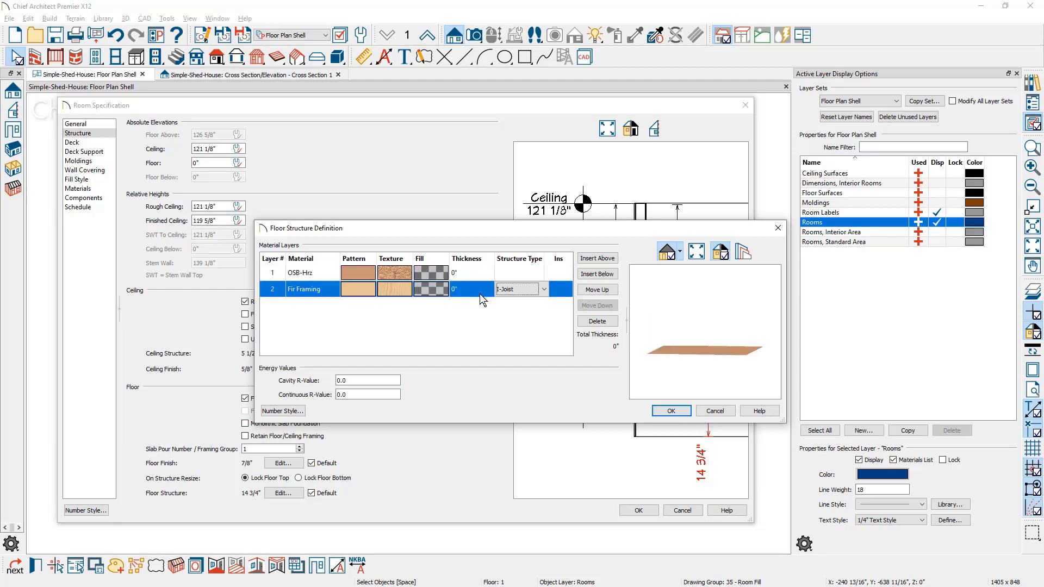
Delete both material layers from the main room's floor structure, apply the room changes, and return to the cross section.
left_click(589, 323)
left_click(588, 323)
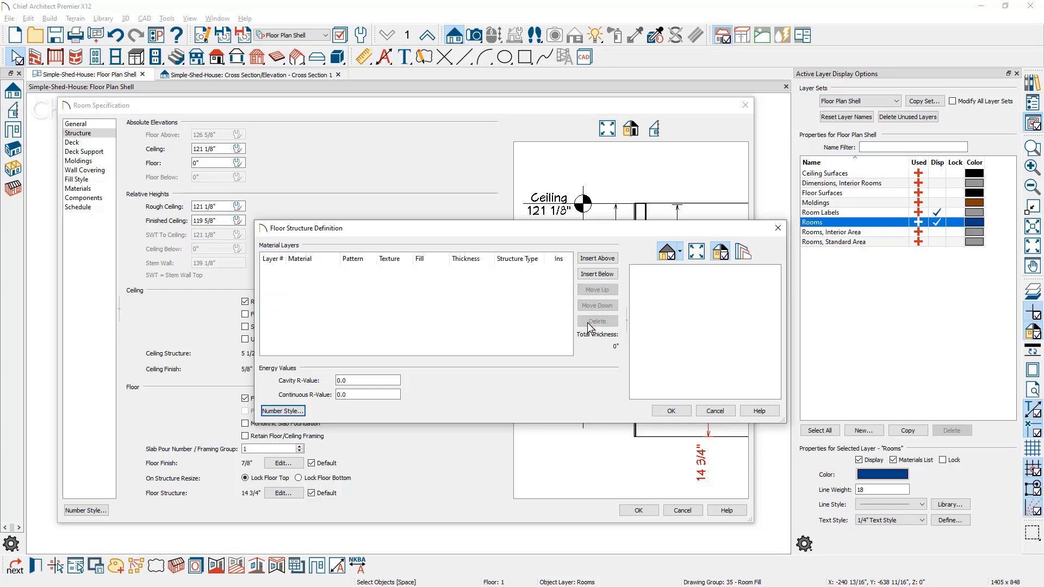
left_click(670, 410)
left_click(639, 510)
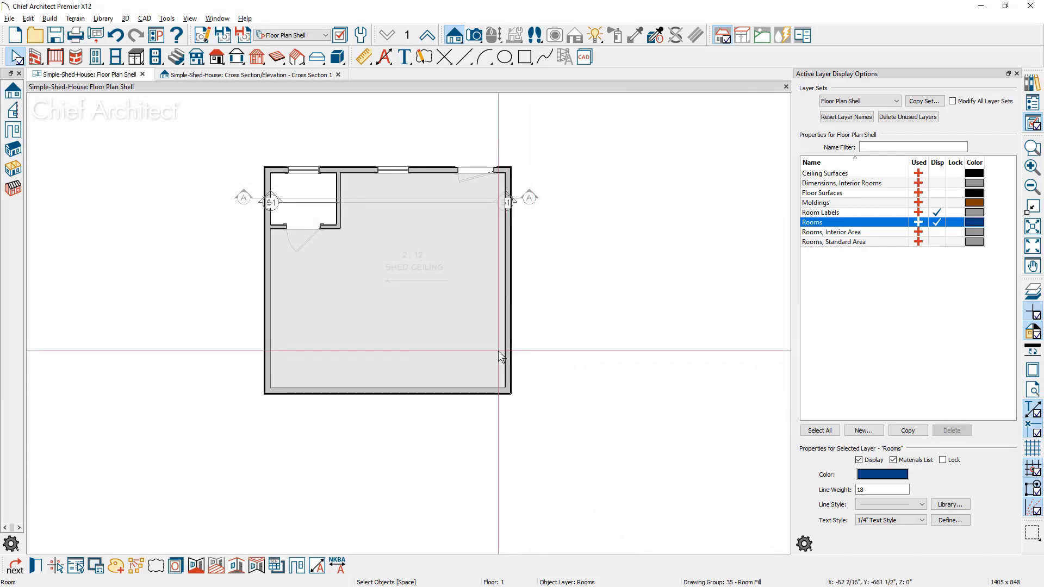
left_click(279, 75)
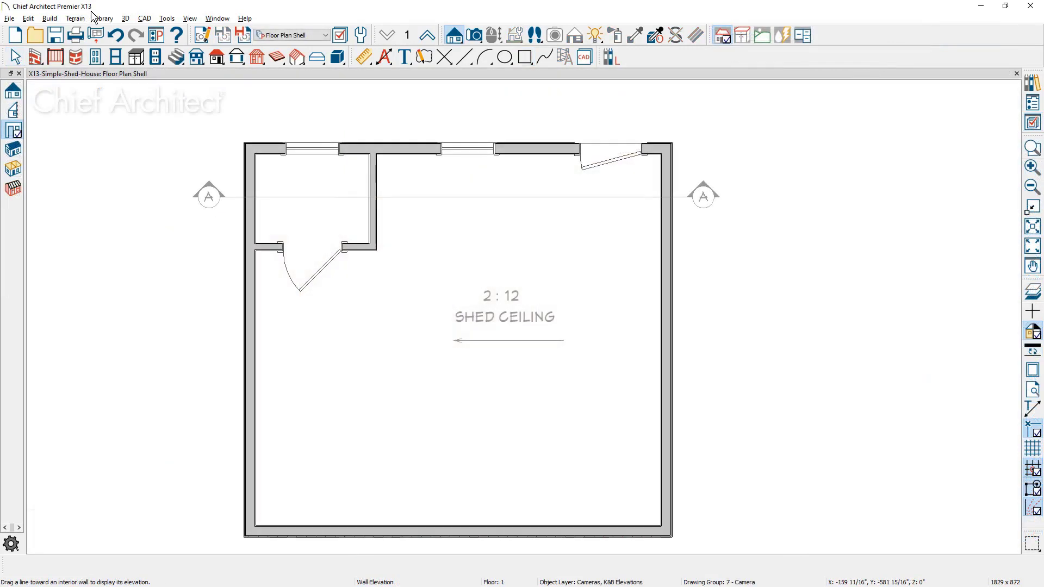
Create a Wall Elevation from inside the main room toward the exterior door wall.
left_click(455, 36)
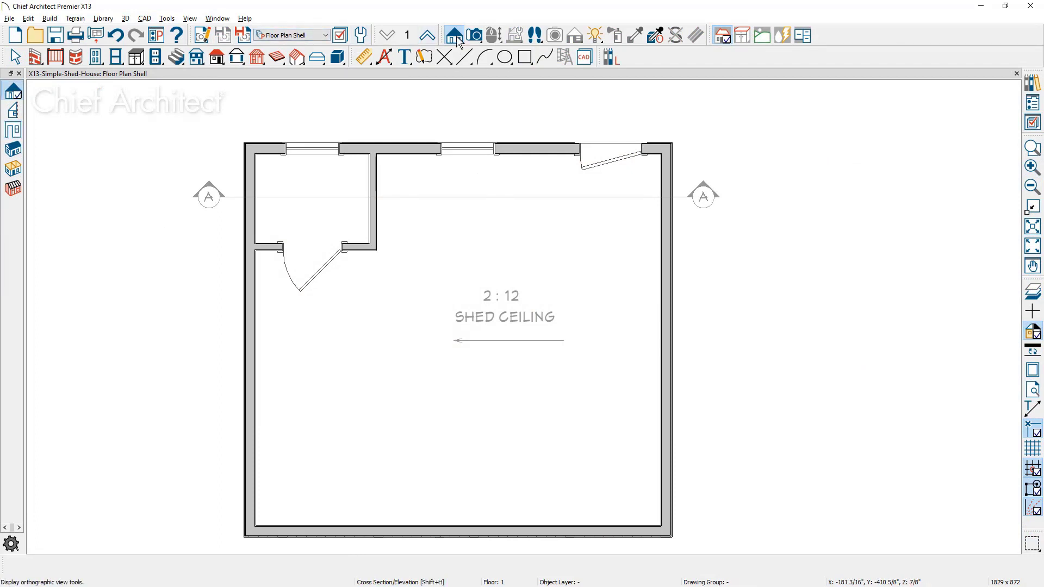
left_click(9, 131)
left_click_drag(417, 220, 417, 101)
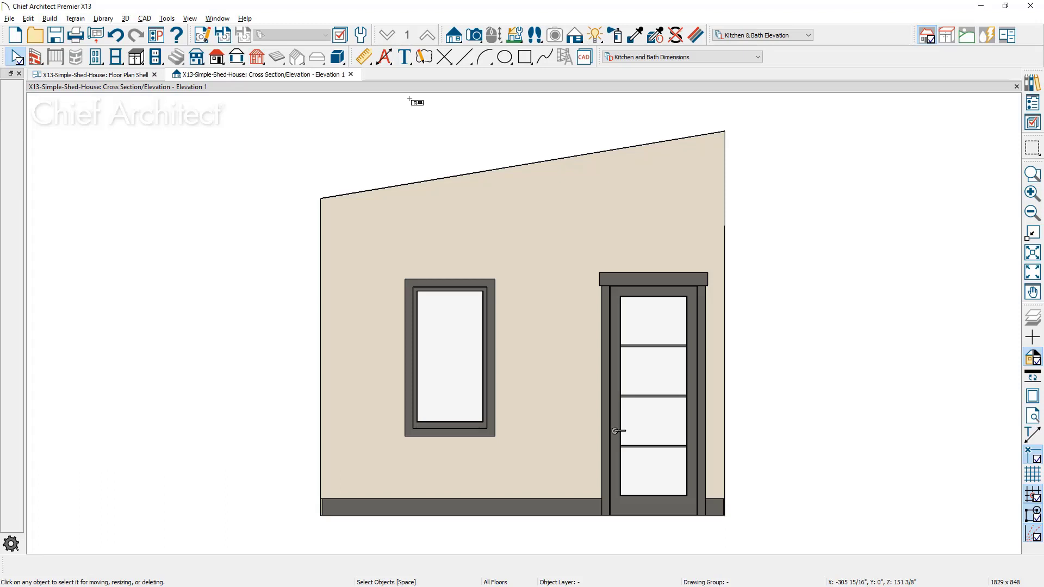
Return to the floor plan and create a Cross Section/Elevation from inside the main room toward the exterior door wall.
left_click(138, 77)
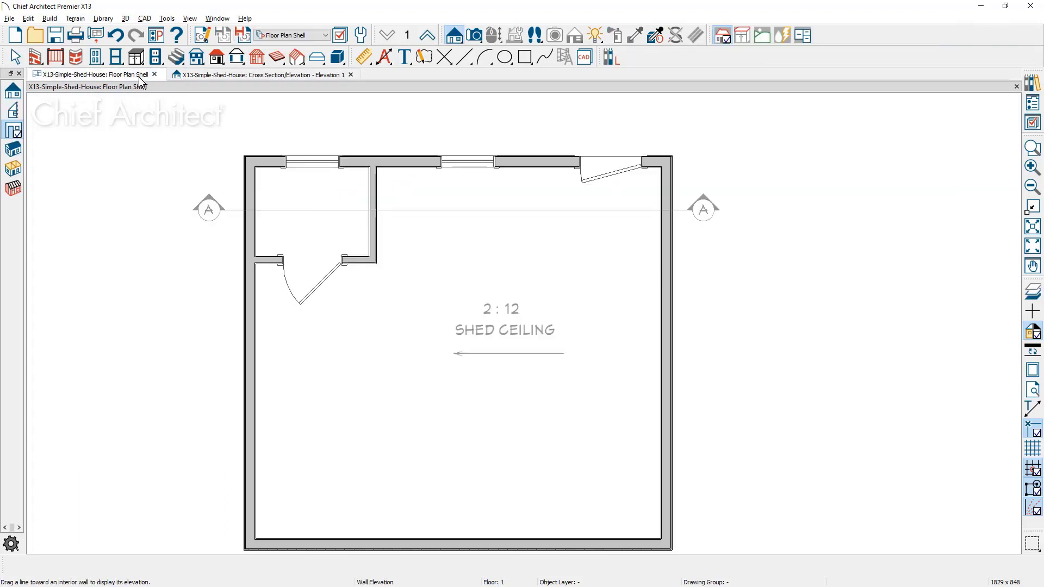
left_click(454, 37)
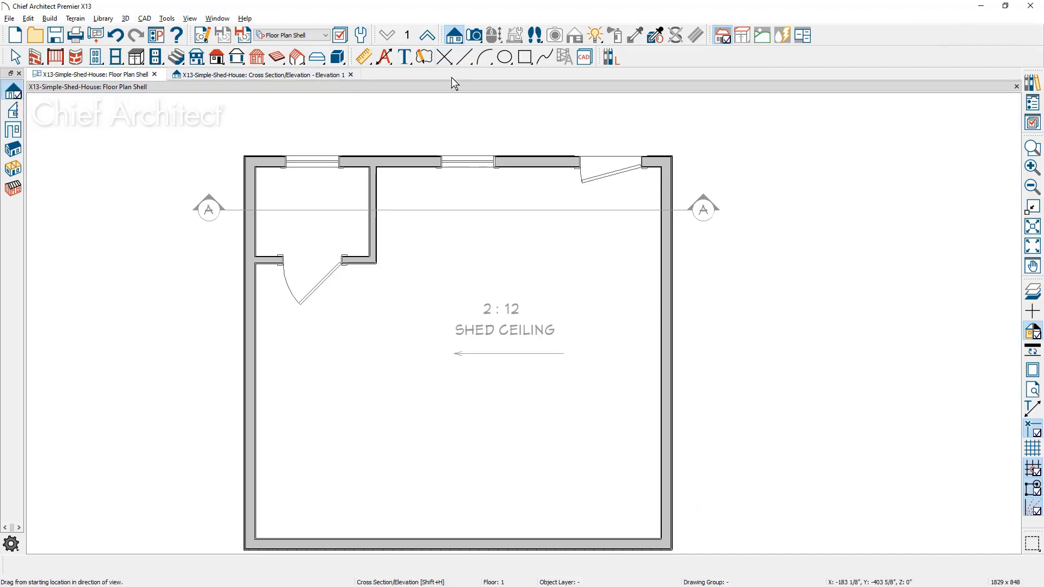
left_click_drag(435, 220, 435, 116)
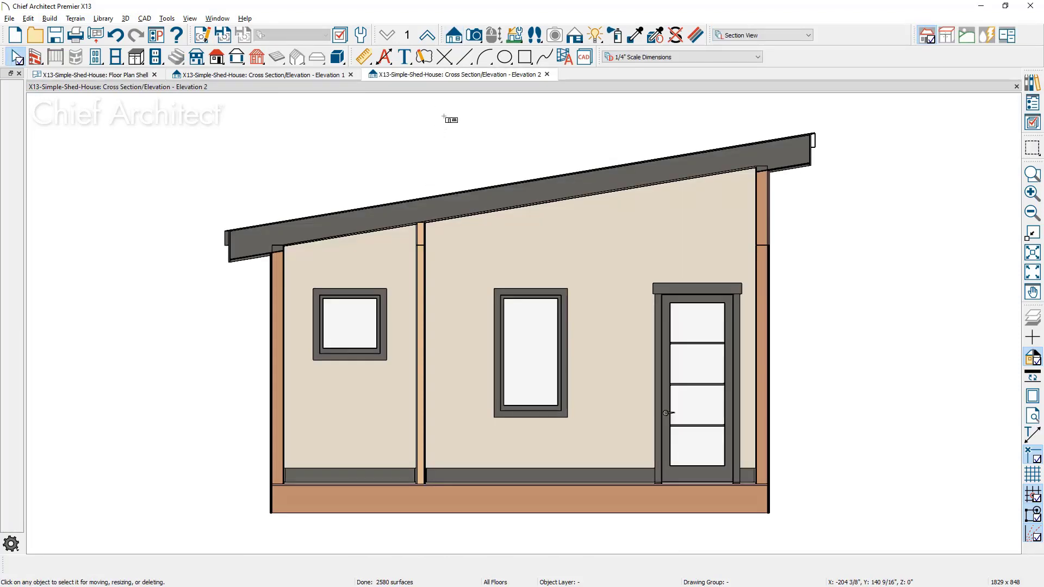
Enable Clip to Room in the Elevation 2 camera specification.
left_click(202, 36)
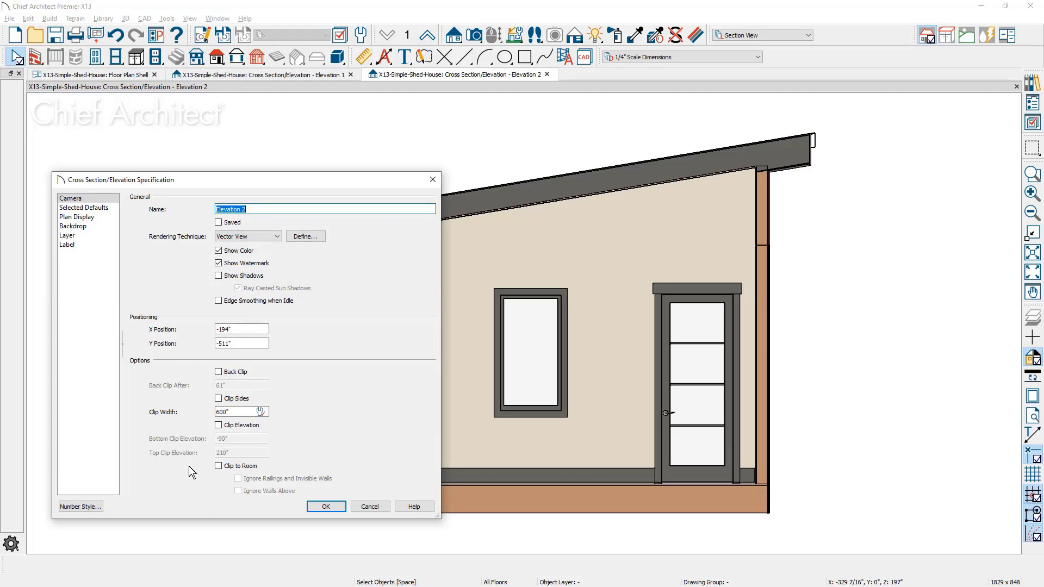
left_click(218, 466)
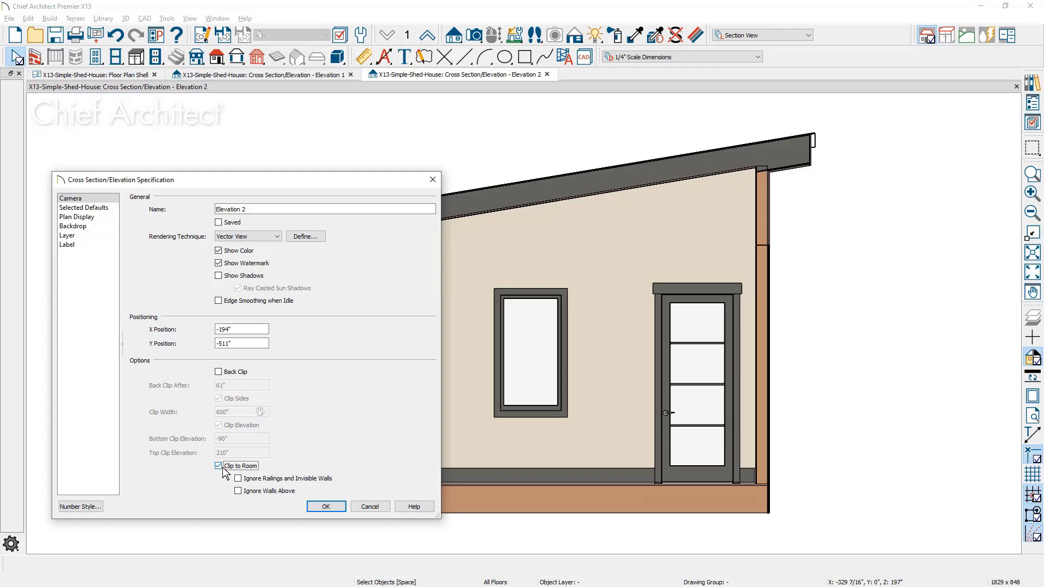
left_click(326, 506)
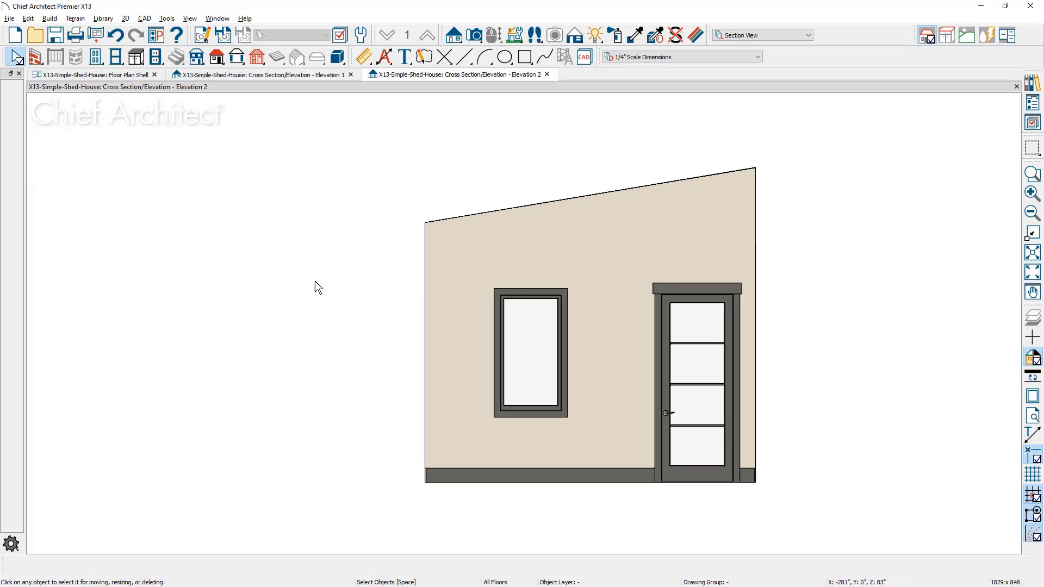
Turn off Clip to Room for Elevation 2, keeping Clip Sides and Clip Elevation on, and select the view's clip outline.
left_click(200, 43)
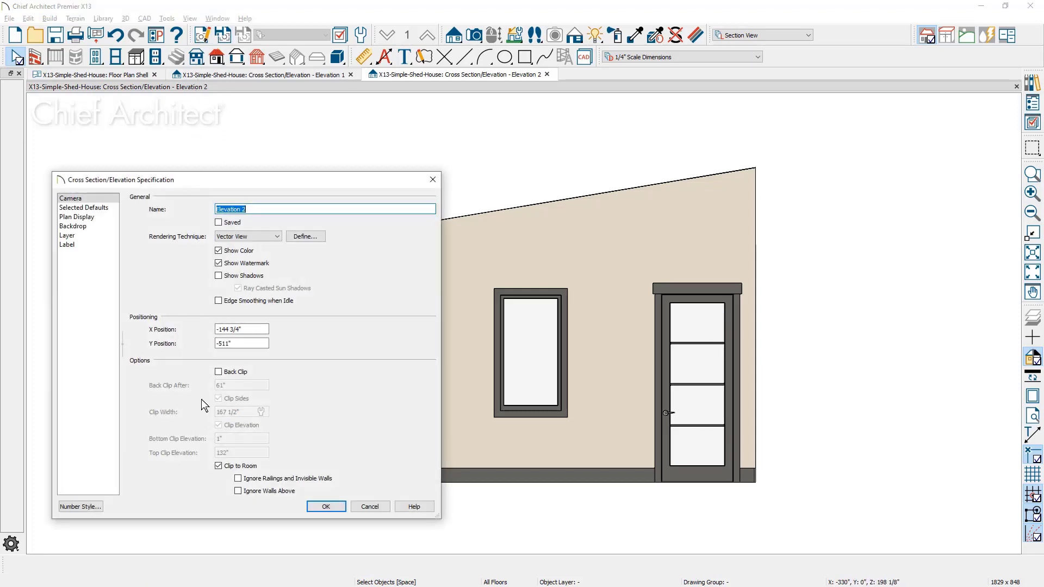
left_click(219, 466)
left_click(219, 467)
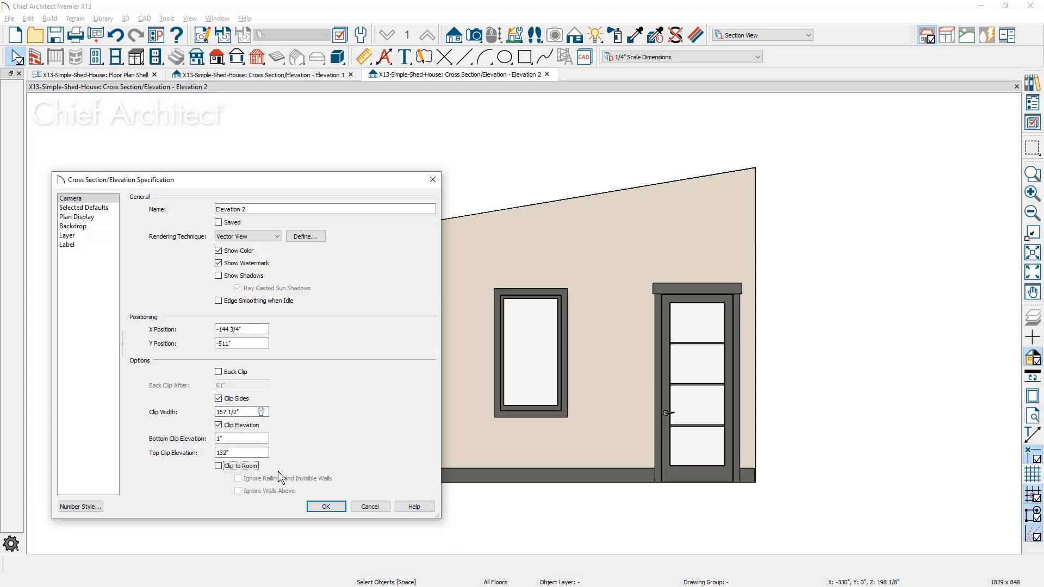
left_click(326, 506)
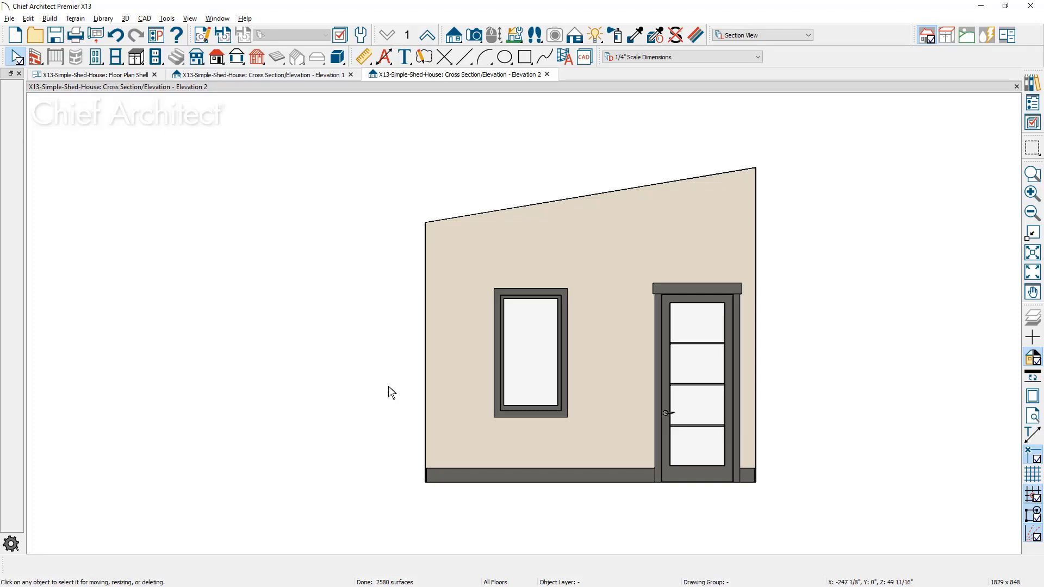
left_click(425, 386)
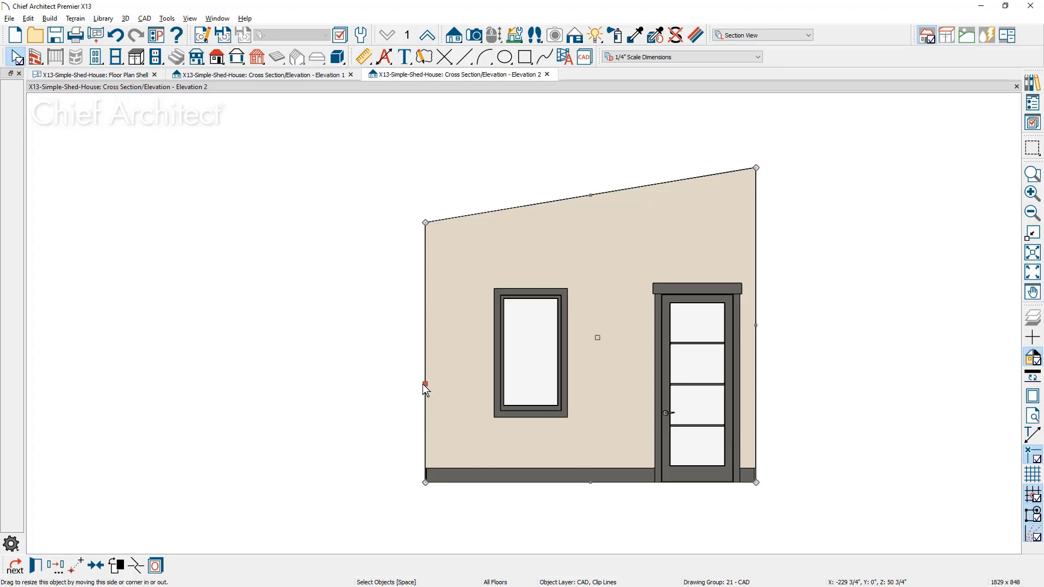
Show the active layer display options and widen Elevation 2's clip outline across the small room to its outer wall's inner face.
left_click(1034, 124)
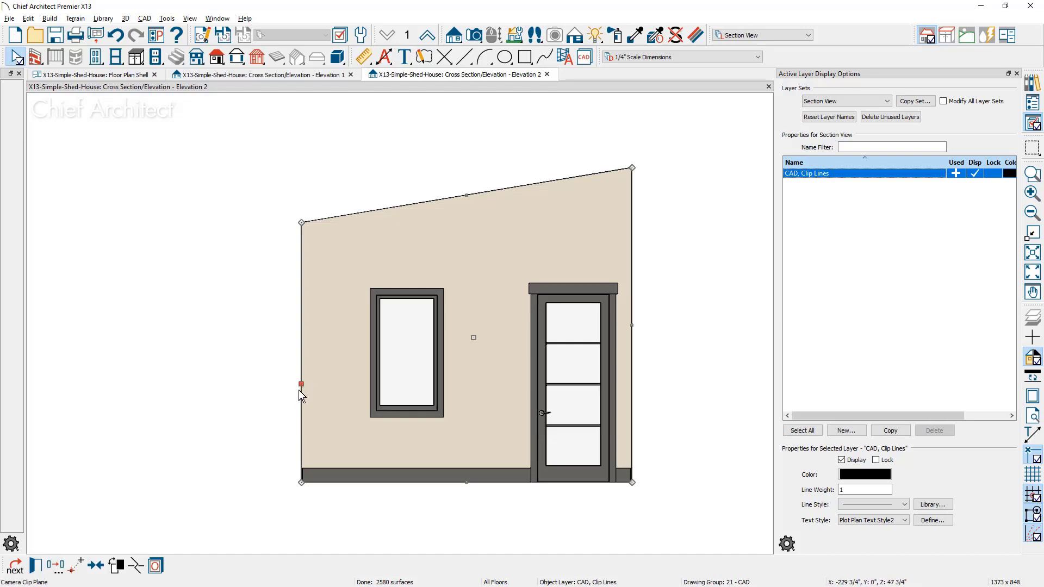
left_click_drag(300, 385, 126, 404)
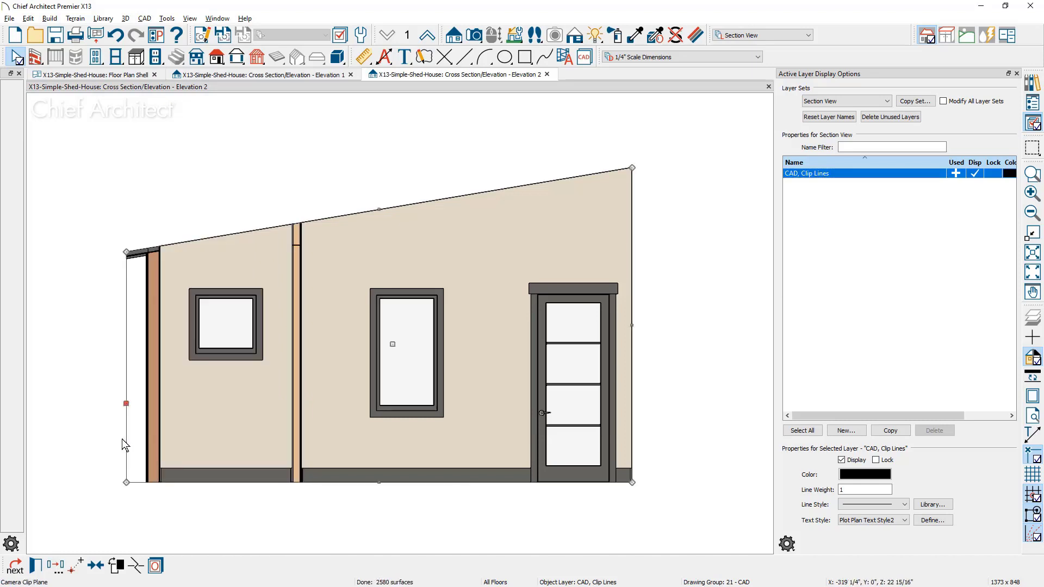
scroll(61, 398, "up", 2)
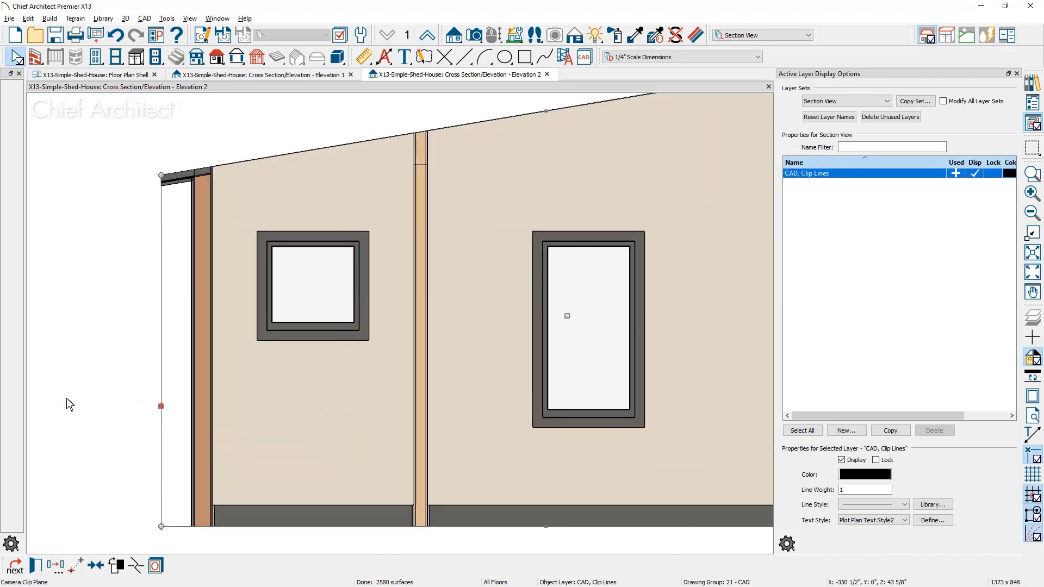
left_click_drag(161, 405, 213, 410)
scroll(187, 436, "down", 2)
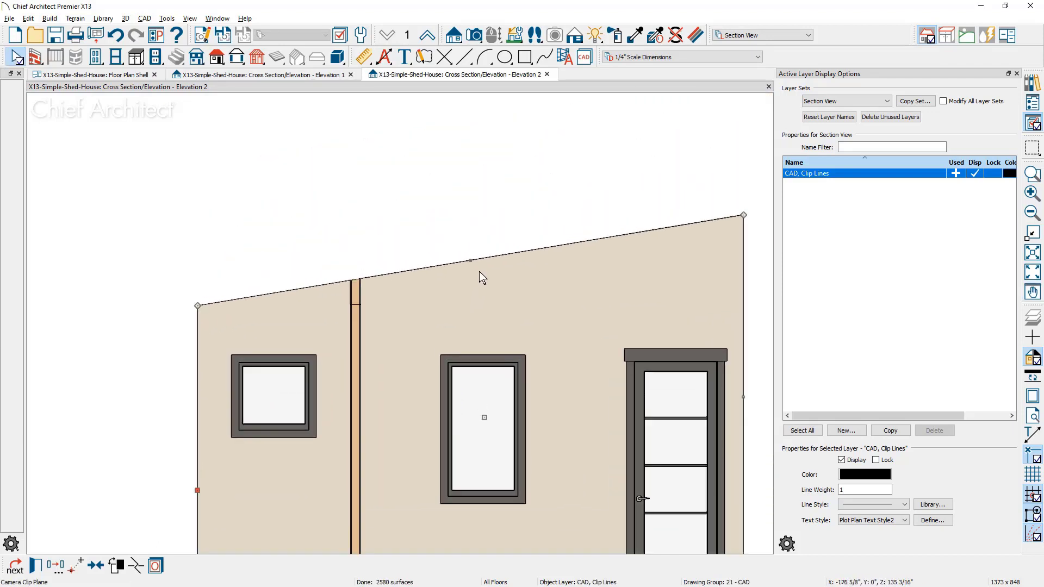
Try raising the clip outline's sloped upper edge above the roof, and bring it back down to the ceiling line.
left_click(471, 259)
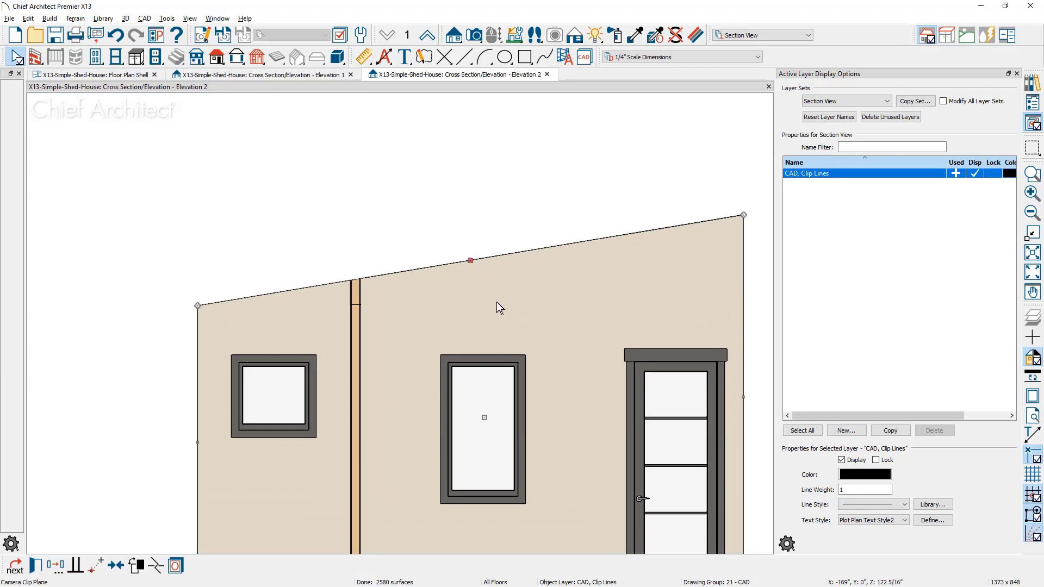
left_click_drag(472, 262, 470, 184)
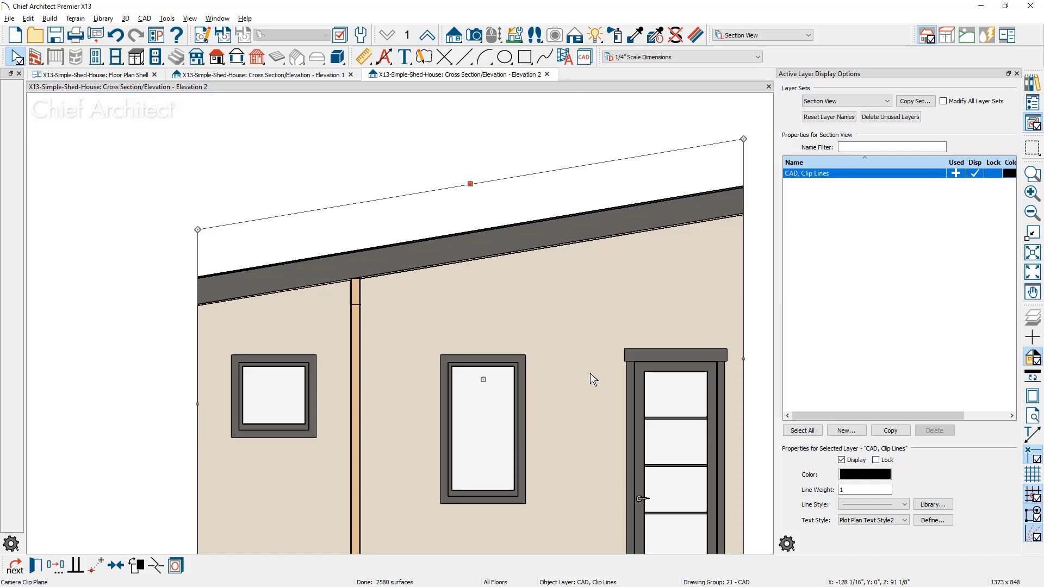
left_click_drag(471, 183, 472, 260)
key("Escape")
mouse_move(485, 367)
middle_mouse_down()
mouse_move(468, 264)
mouse_move(462, 271)
middle_mouse_up()
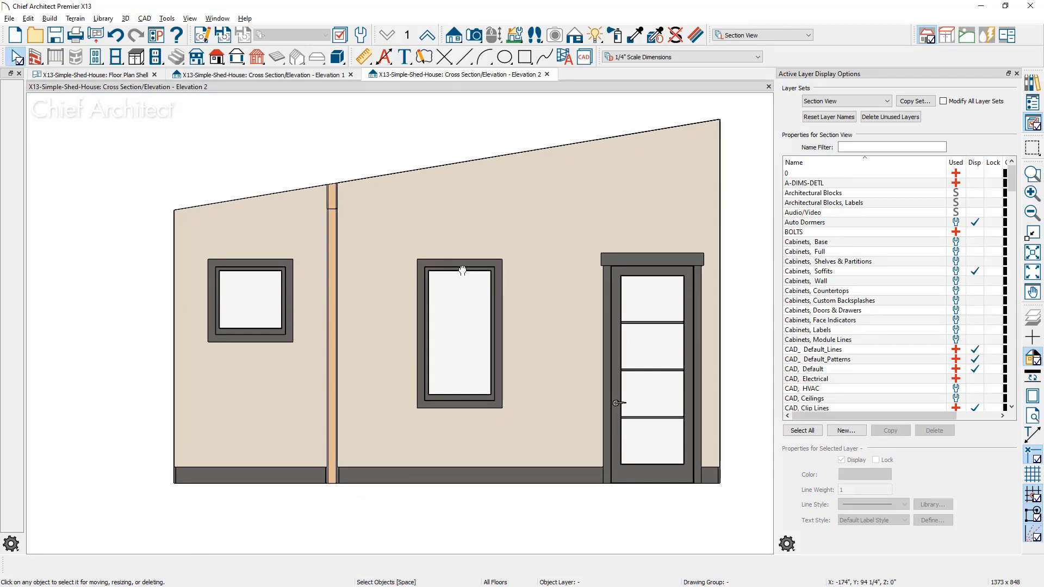
left_click(468, 162)
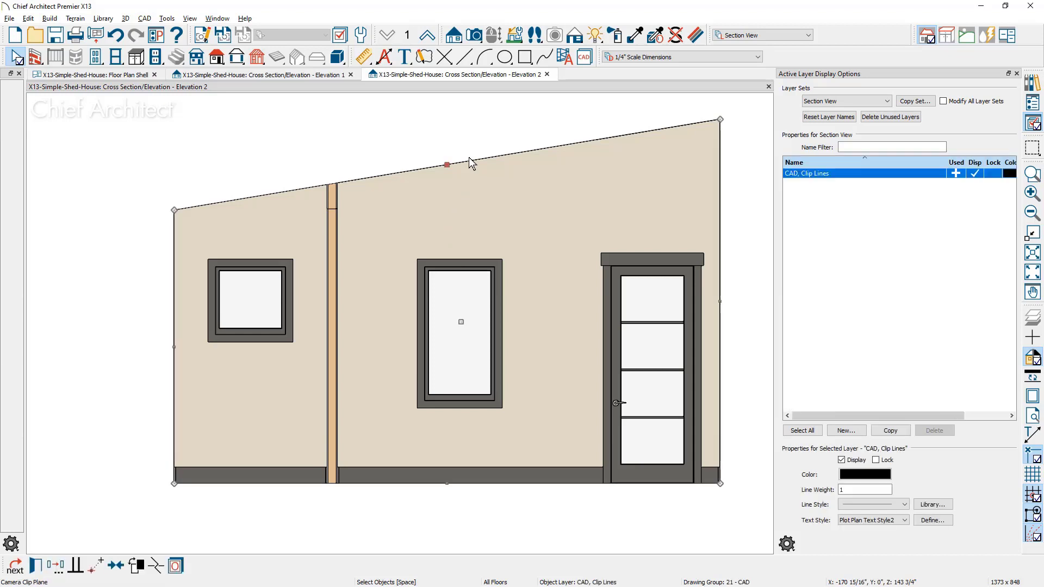
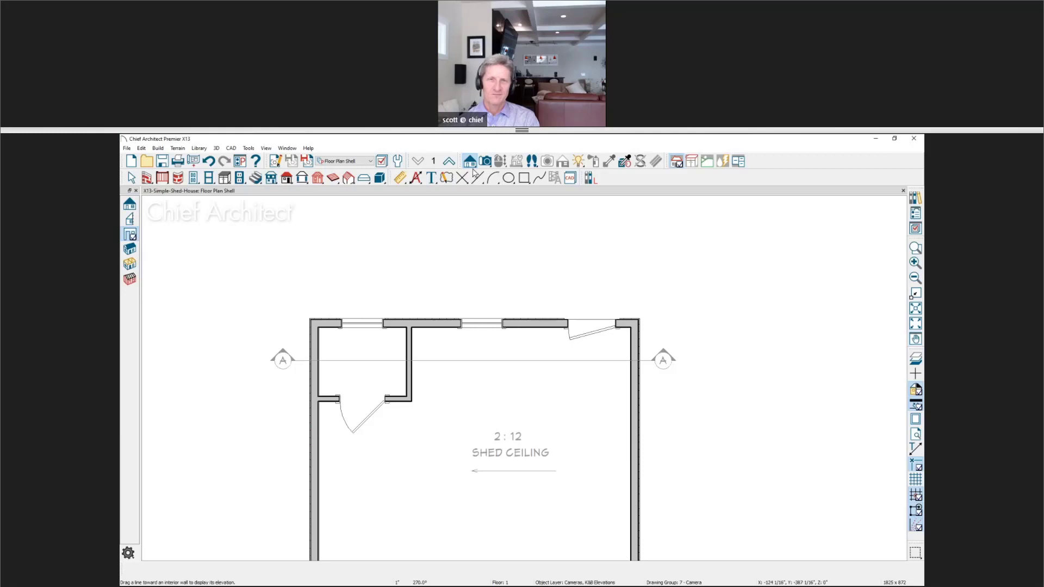
Create a Cross Section/Elevation of the exterior wall with the door and two windows, and toggle the line weight display on and off.
left_click(133, 218)
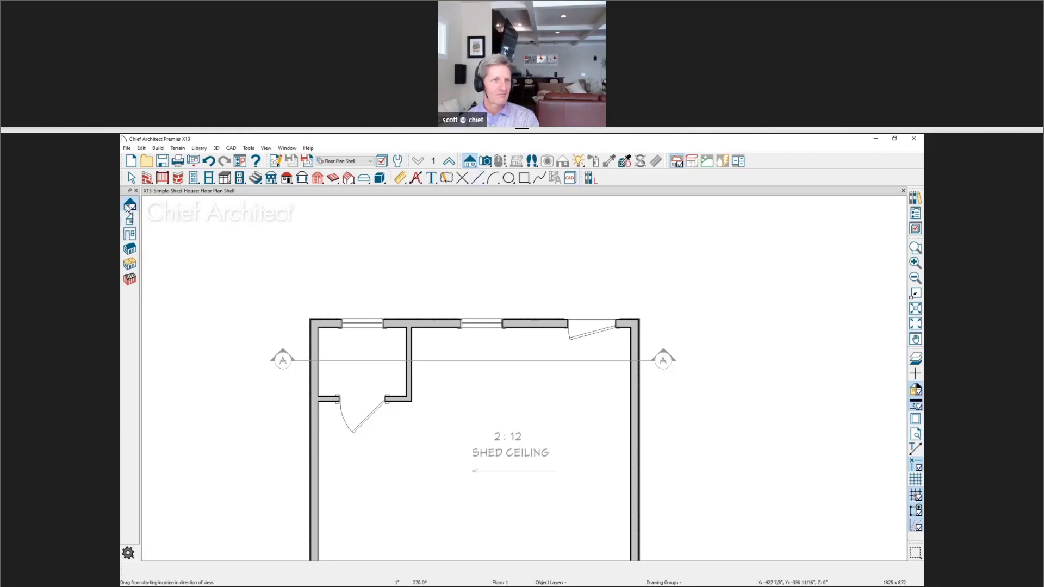
left_click_drag(483, 258, 480, 478)
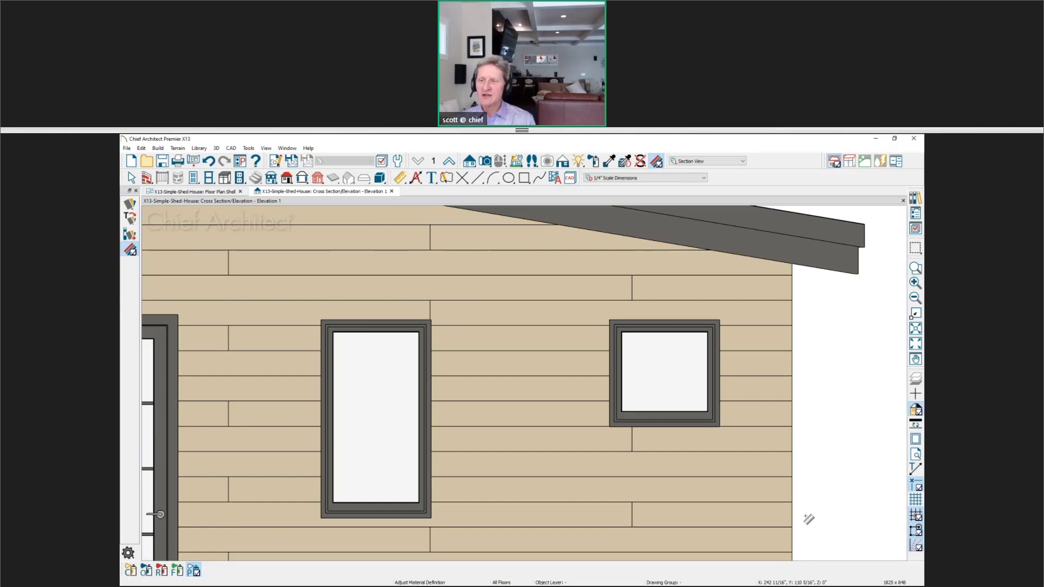
left_click(916, 428)
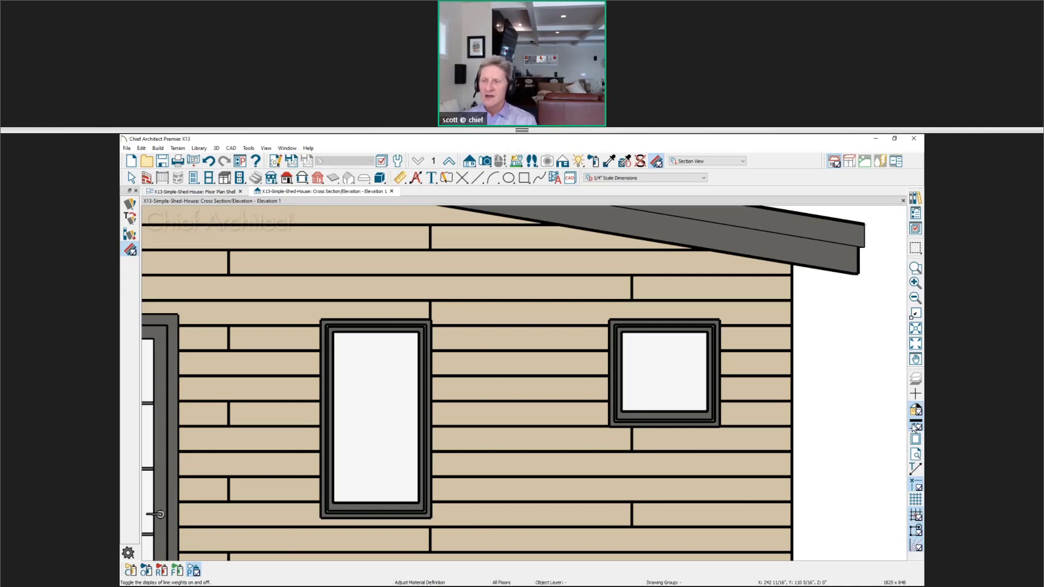
left_click(915, 427)
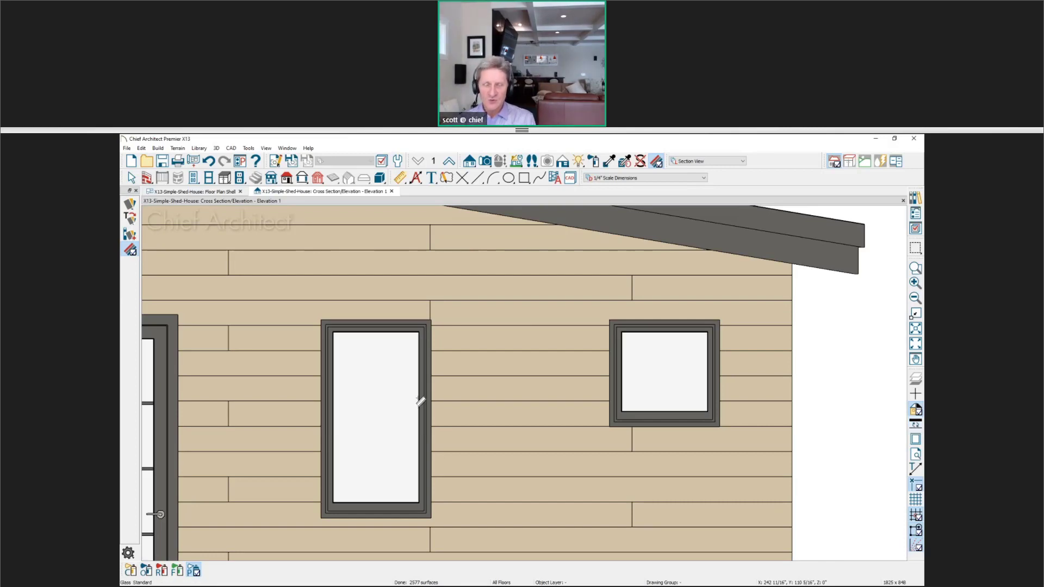
Select the tall window and inspect the line weights of the Windows, Casings, Exterior and Casings, Interior layers.
left_click(418, 400)
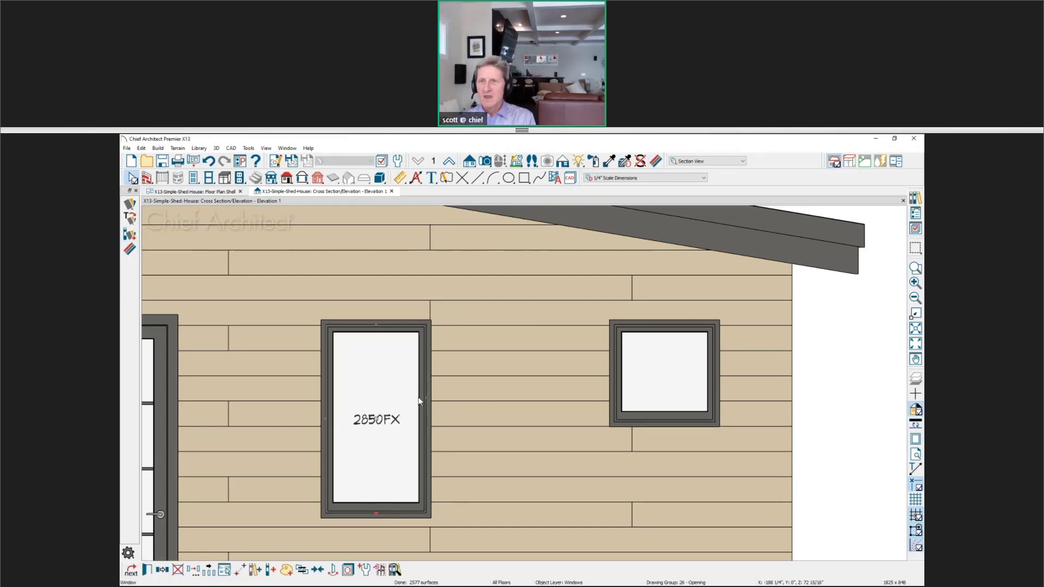
left_click(916, 228)
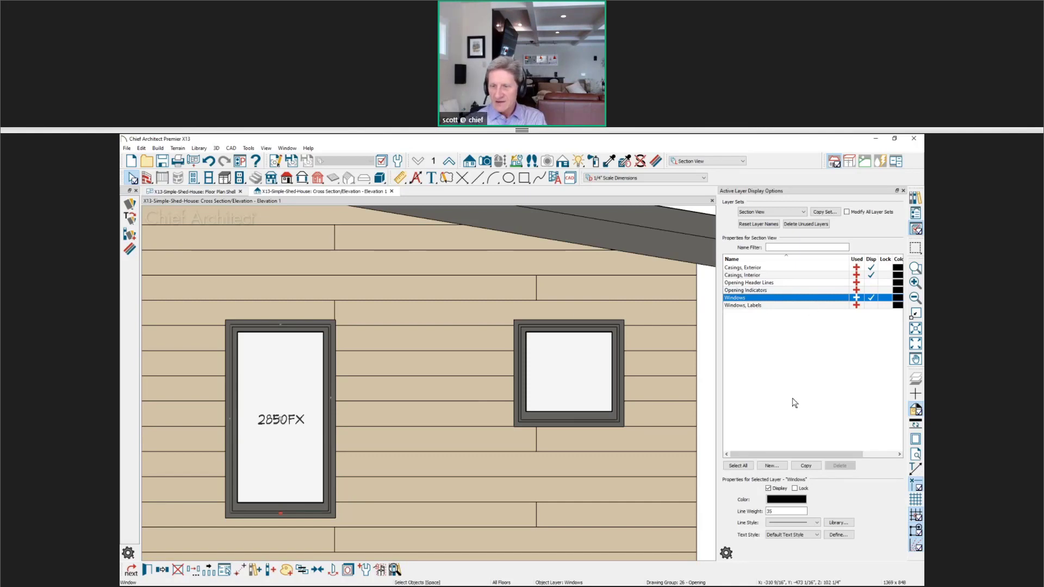
double_click(775, 511)
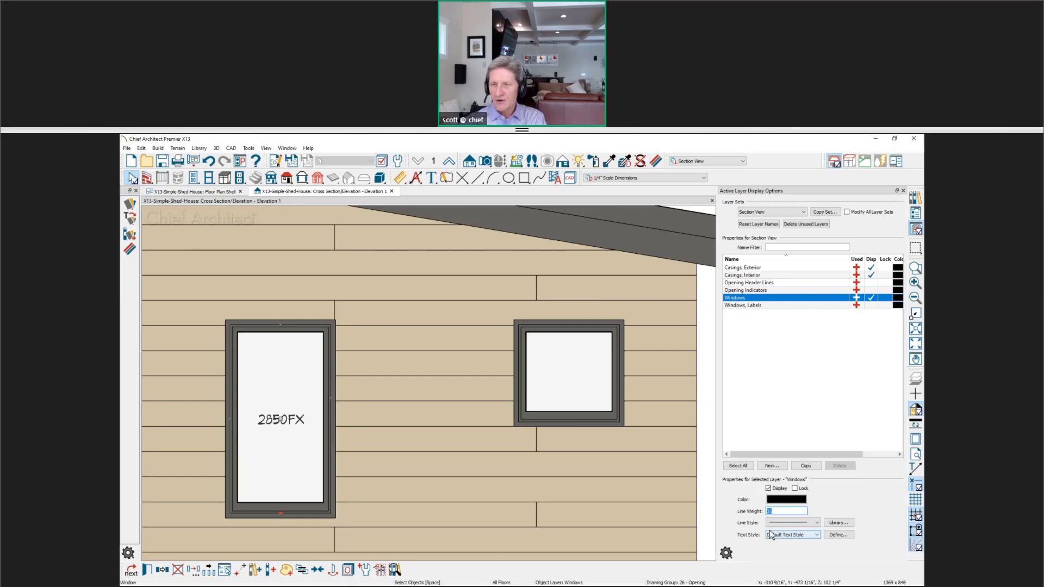
left_click(780, 268)
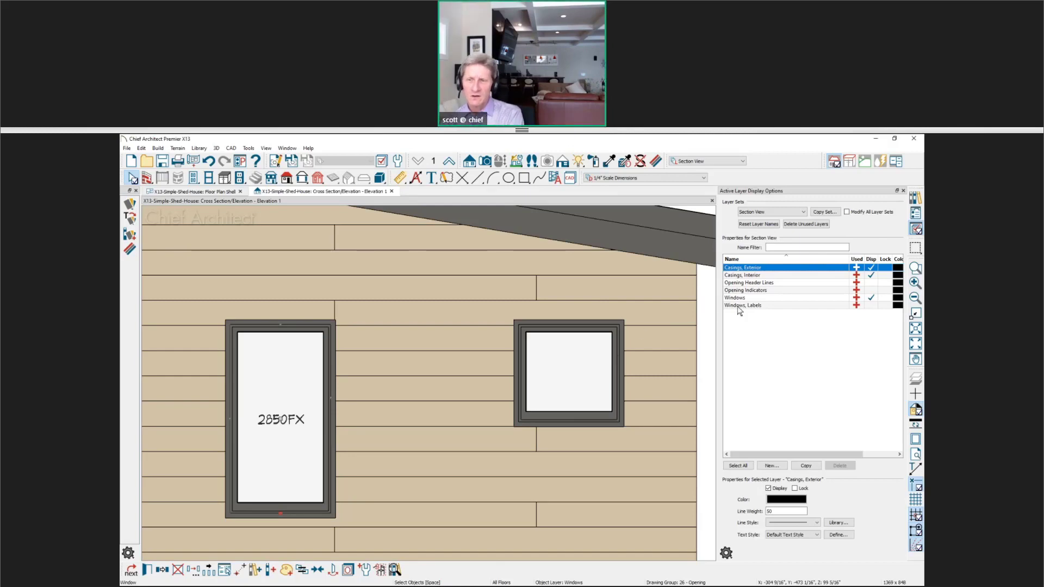
left_click(763, 276)
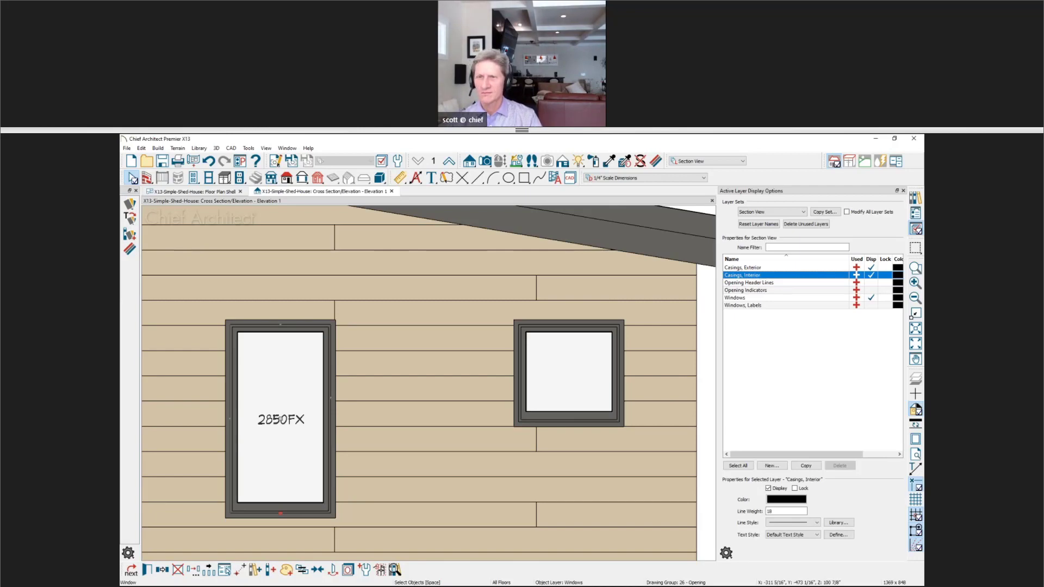
Draw a narrow rectangular polyline on the siding between the two windows, close to the small window.
left_click(524, 178)
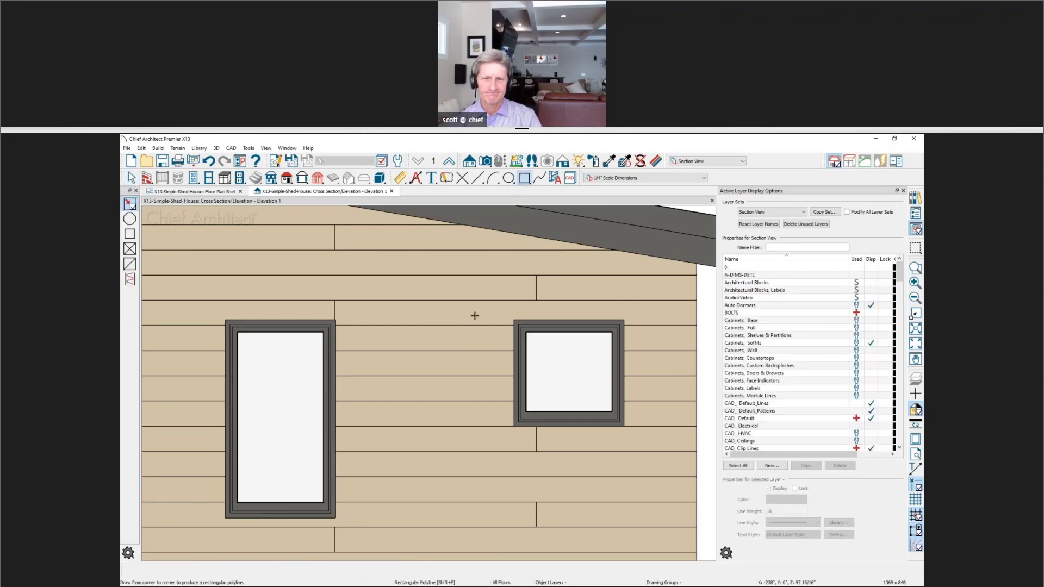
left_click_drag(463, 319, 497, 424)
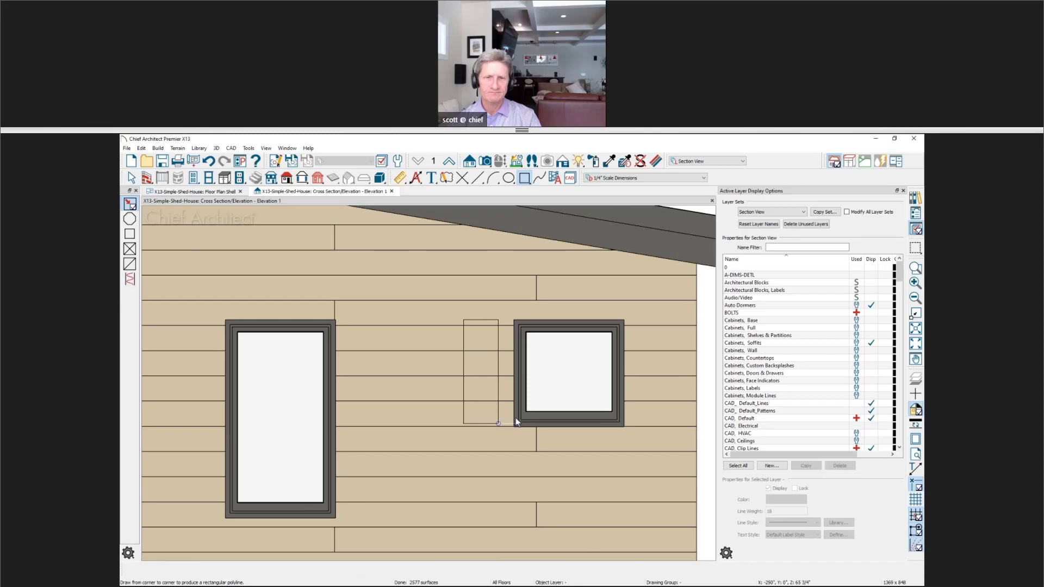
key("space")
Set the line weight of the rectangle's CAD, Default layer to 50 and display line weights in the elevation.
left_click(499, 372)
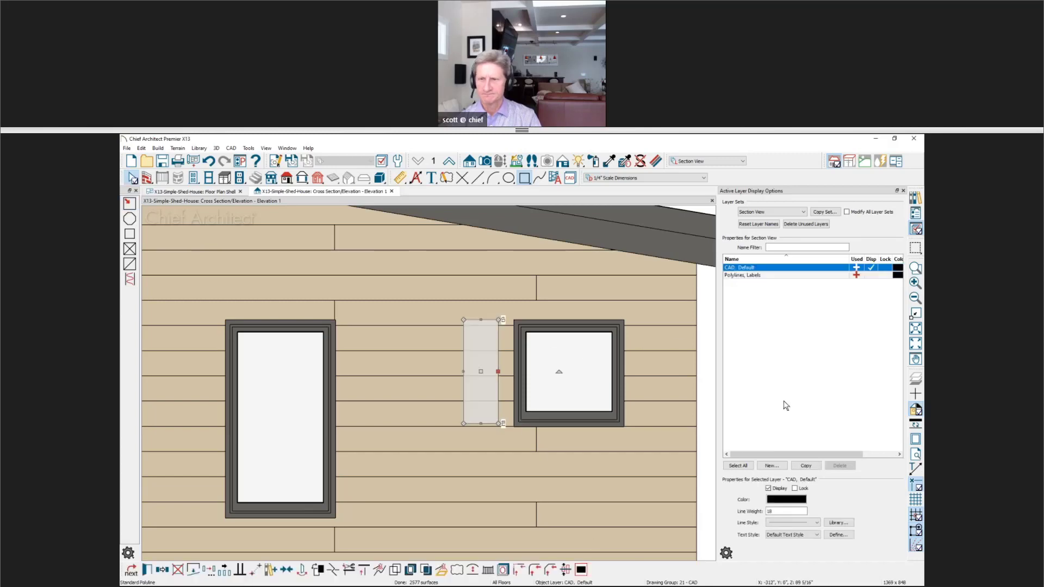
double_click(809, 510)
type("50")
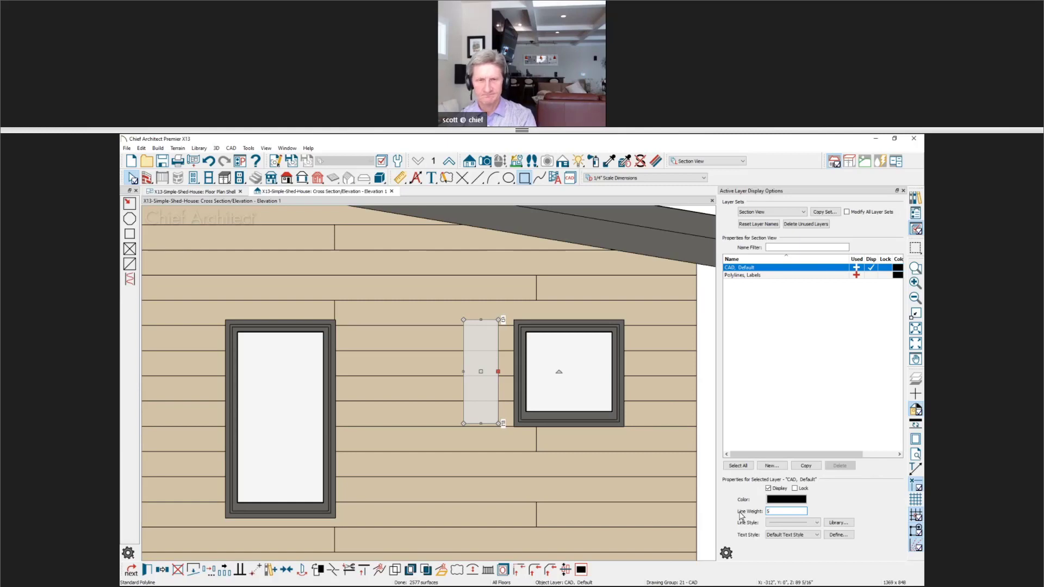
left_click(917, 425)
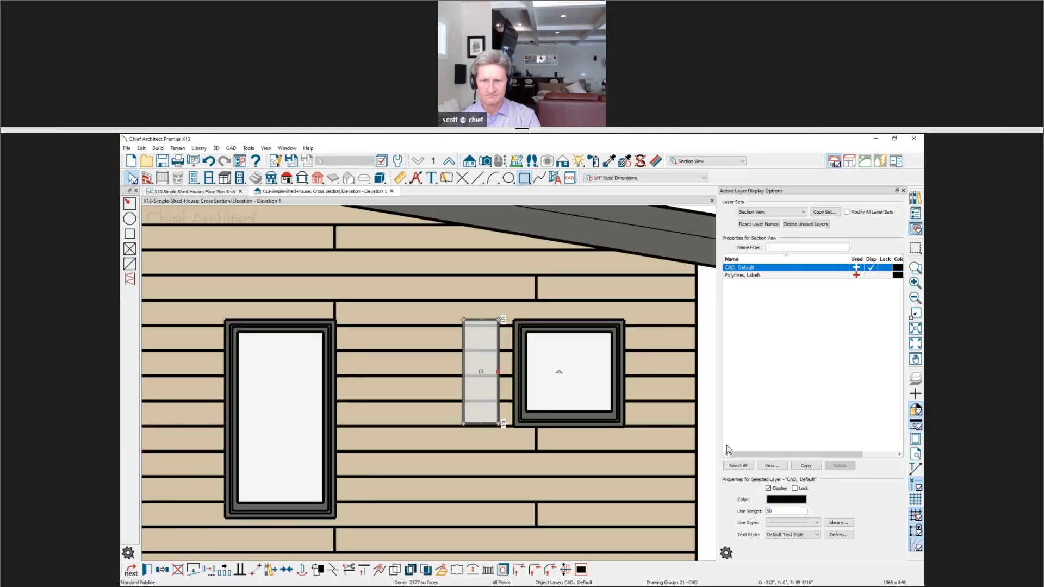
left_click(706, 451)
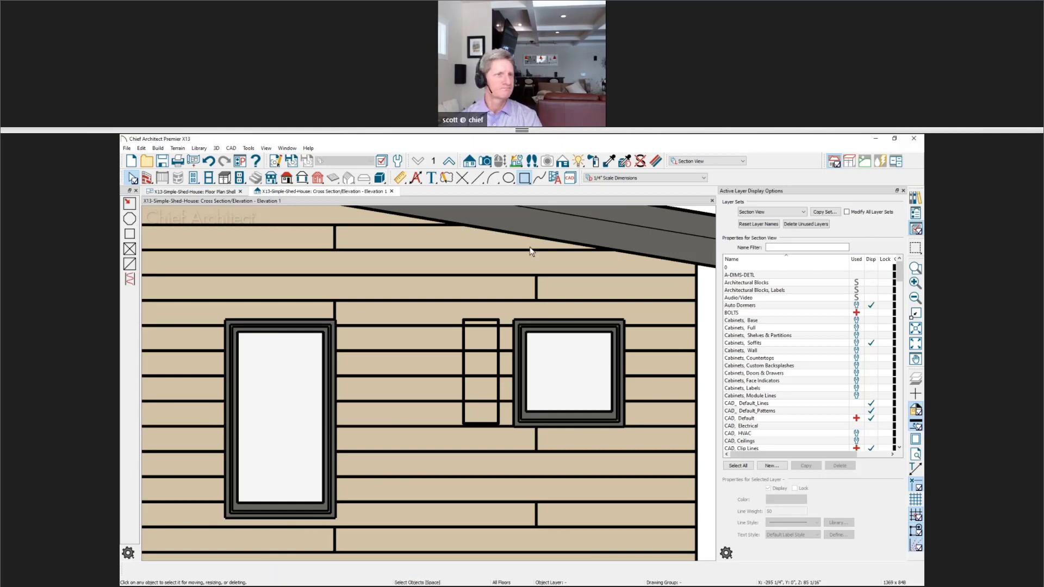
Create a new layout file and return to the Elevation 1 view.
left_click(126, 149)
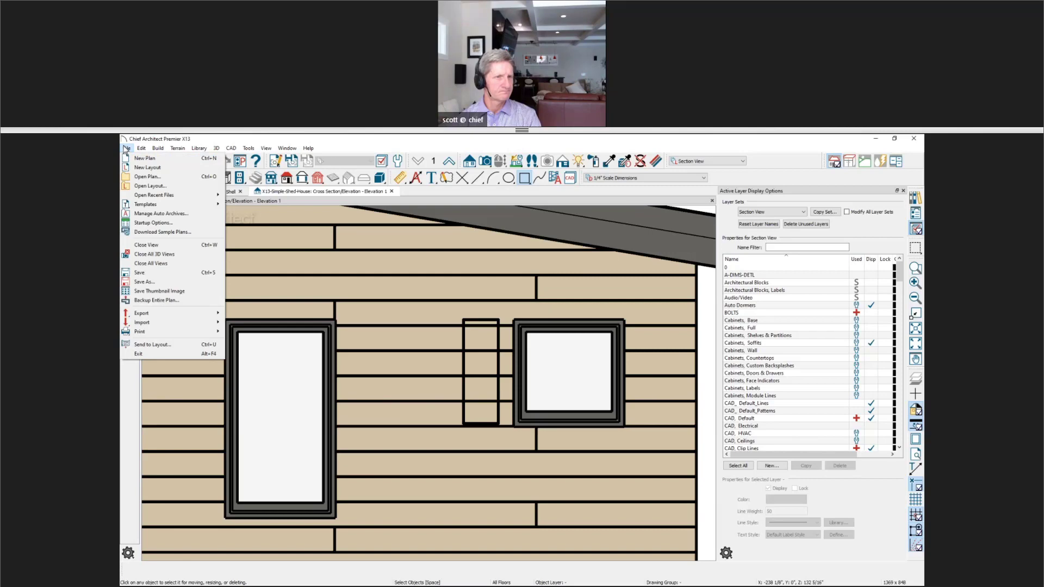
left_click(139, 168)
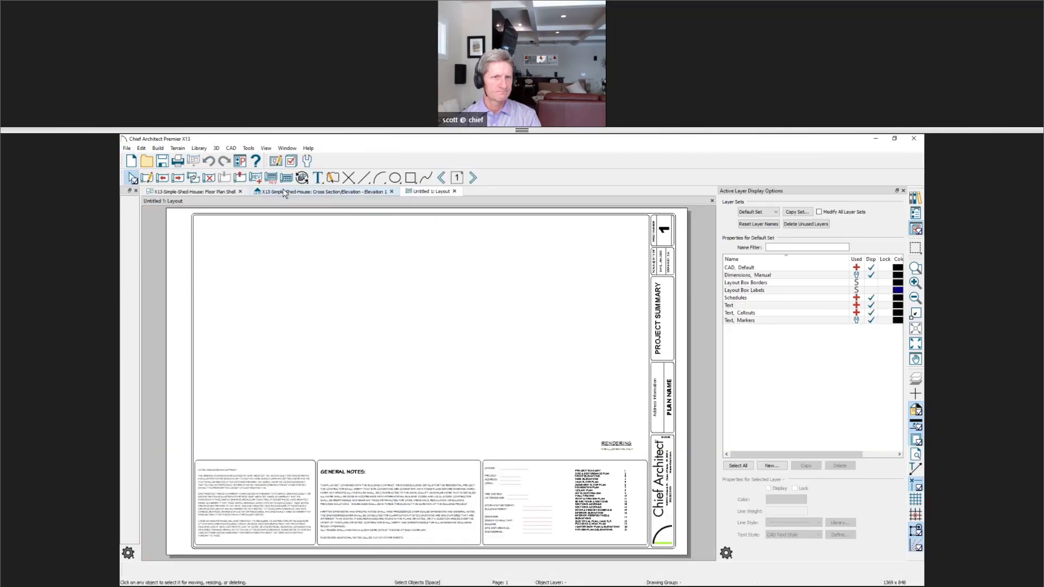
left_click(283, 190)
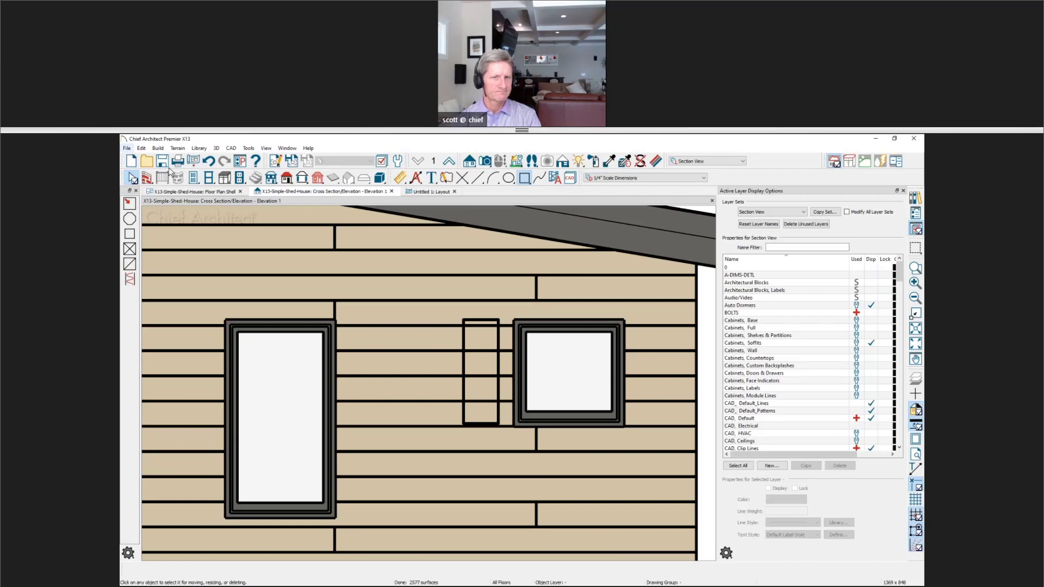
Delete the rectangular polyline between the two windows in Elevation 1.
left_click(498, 359)
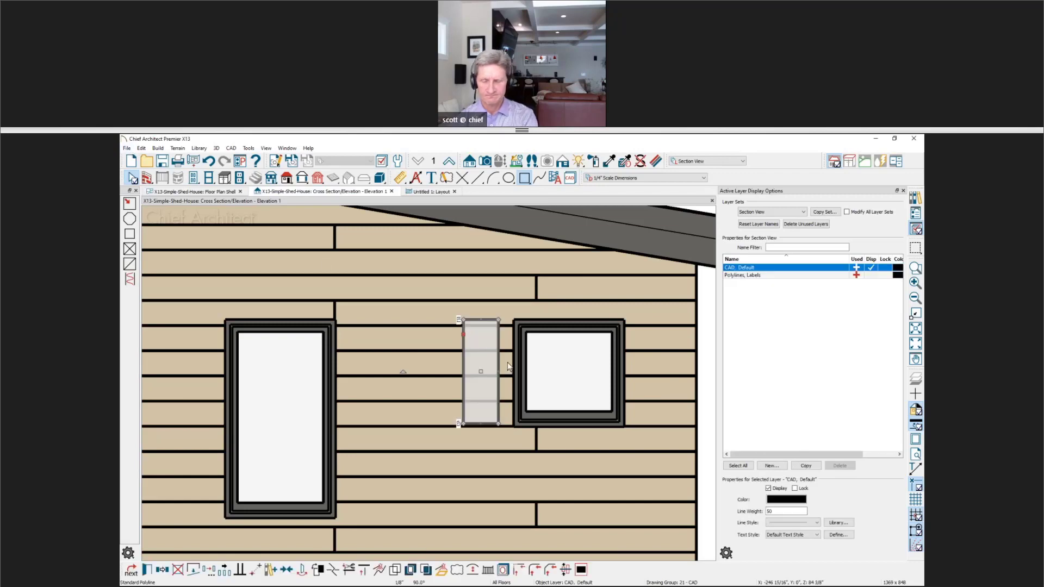
key("Delete")
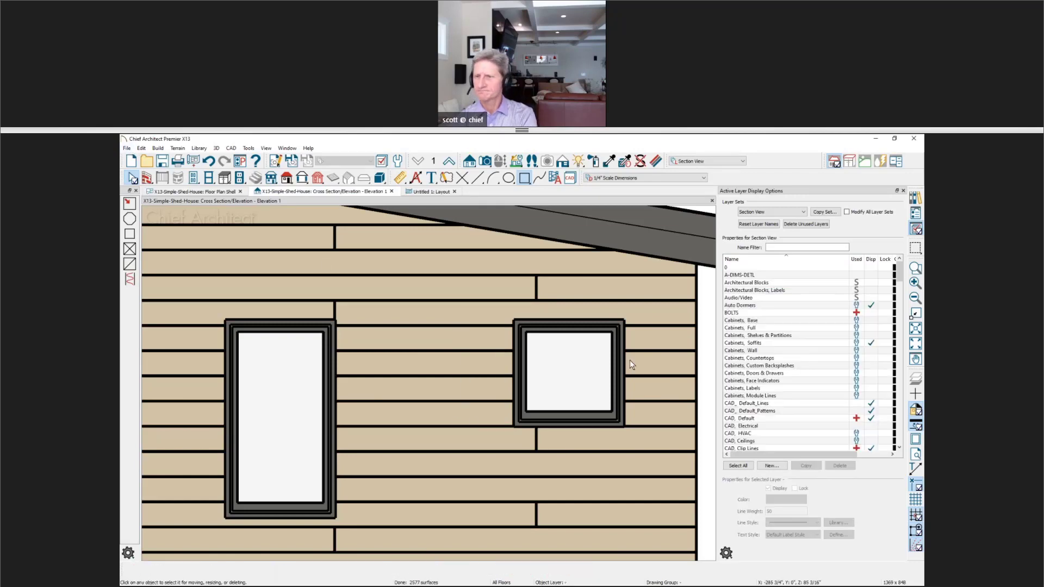
left_click(708, 494)
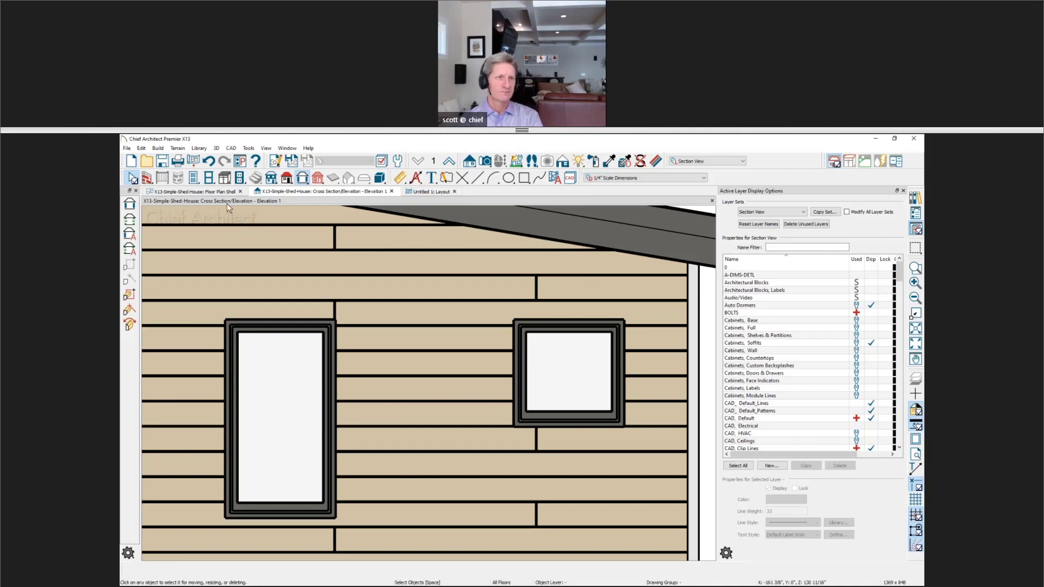
Send the entire Elevation 1 view to page 1 of the new layout as plot lines at 1/4 in = 1 ft.
left_click(126, 148)
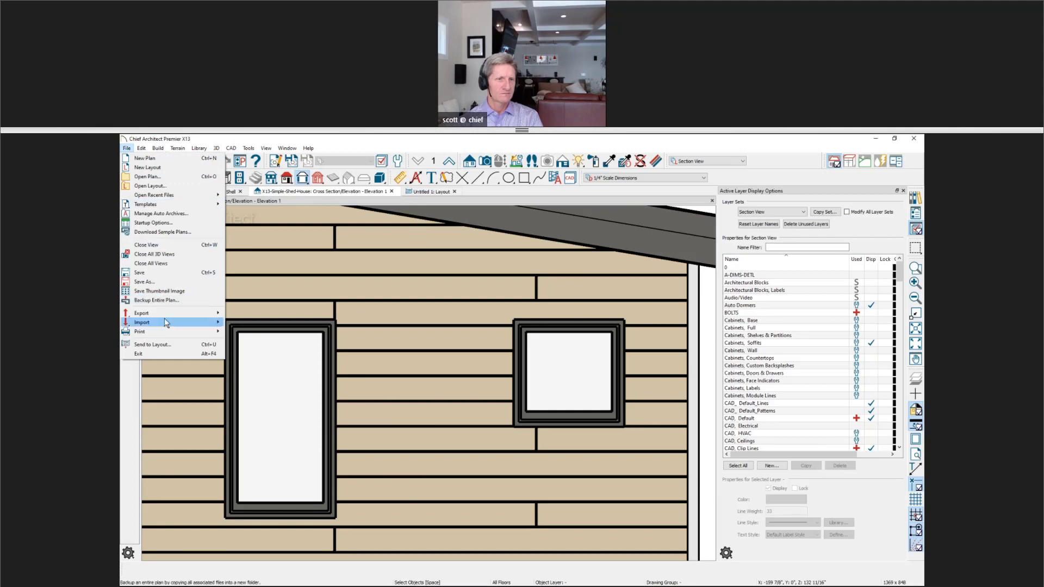
left_click(172, 346)
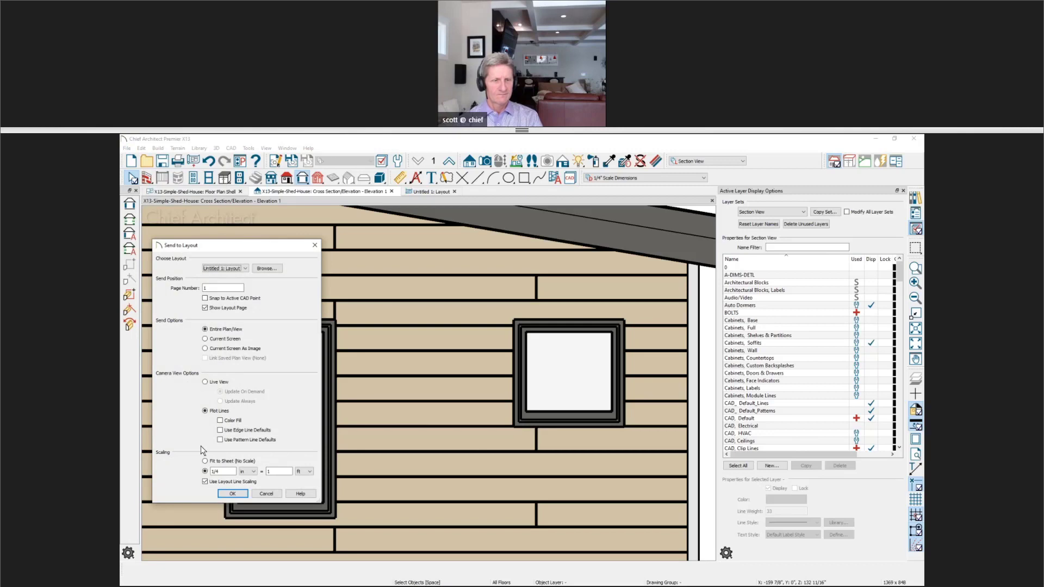
left_click(231, 494)
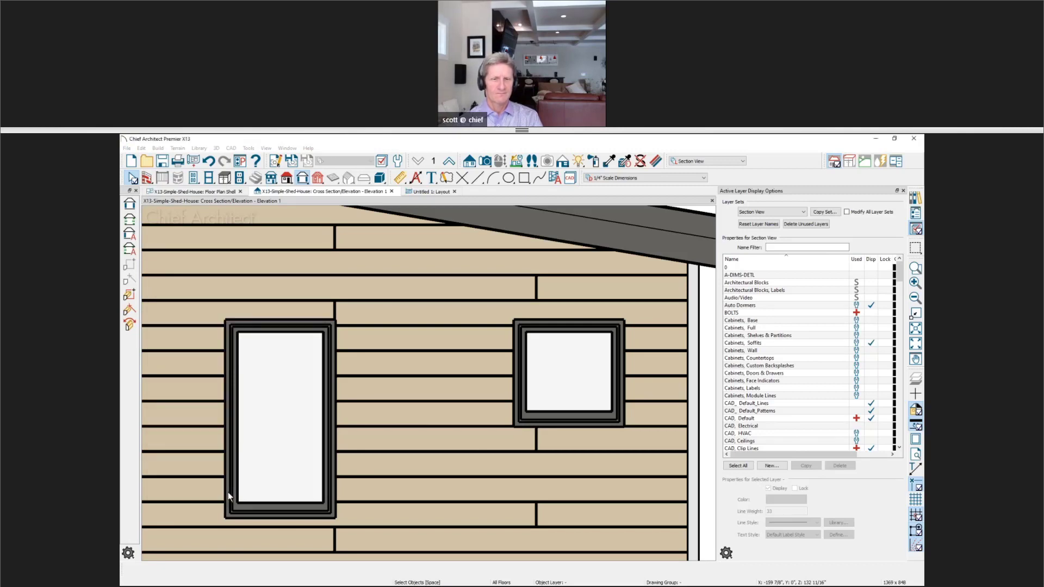
scroll(435, 405, "up", 3)
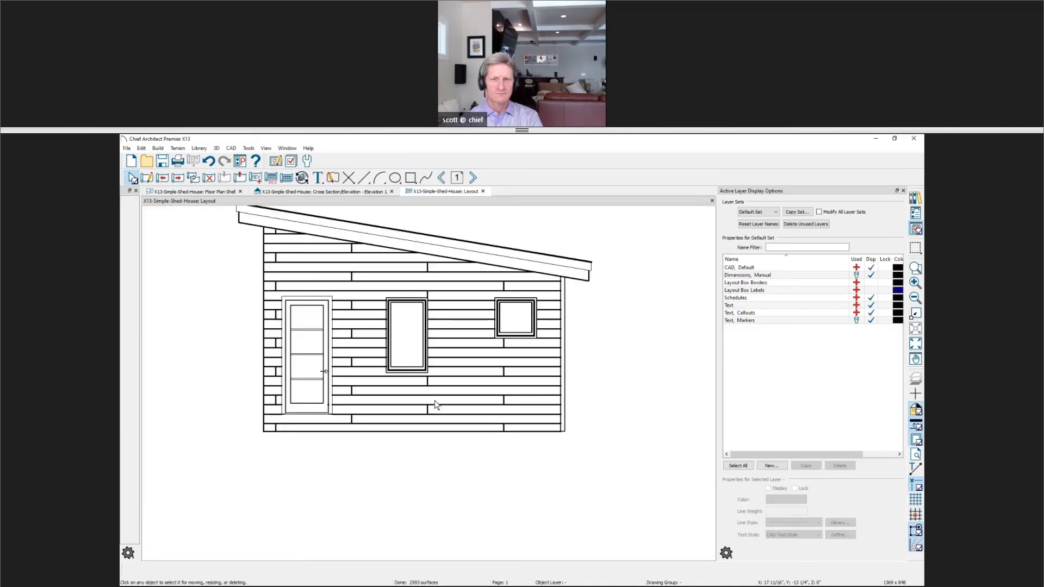
scroll(433, 403, "up", 1)
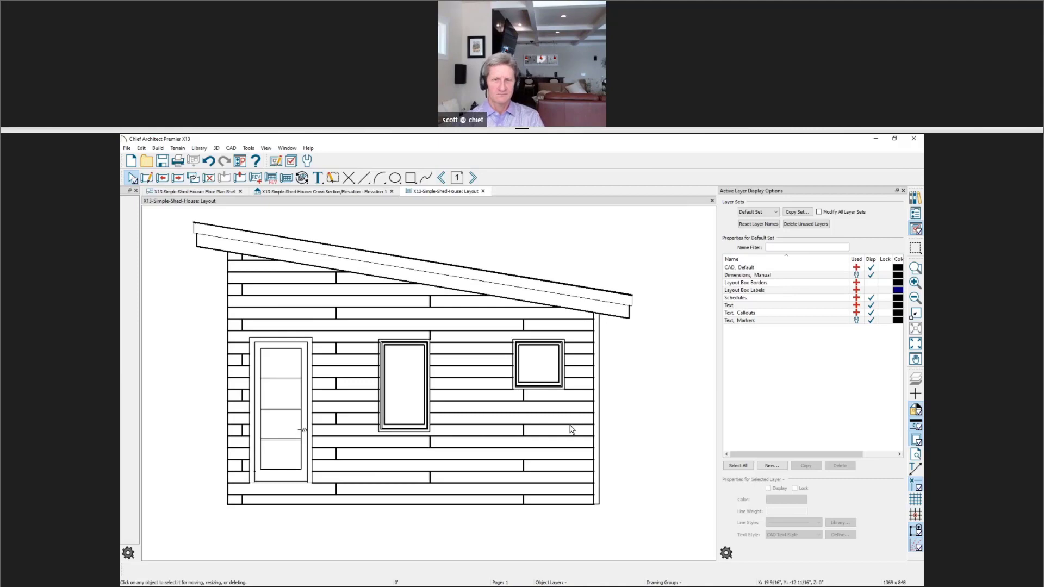
Select the layout lines around the small square window with Edit Layout Lines and examine their line type, weight, style and color options.
left_click(572, 430)
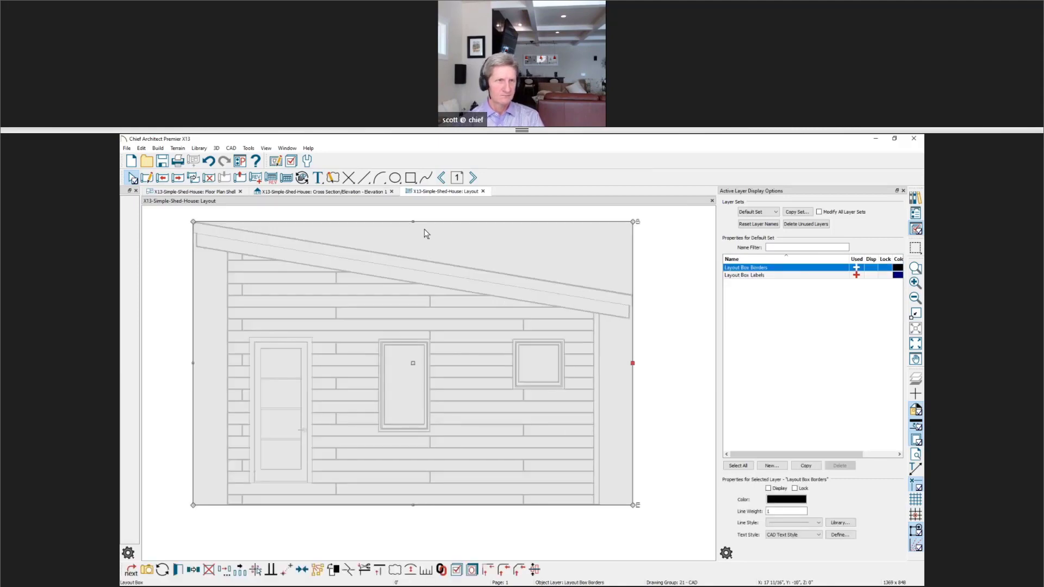
key("Escape")
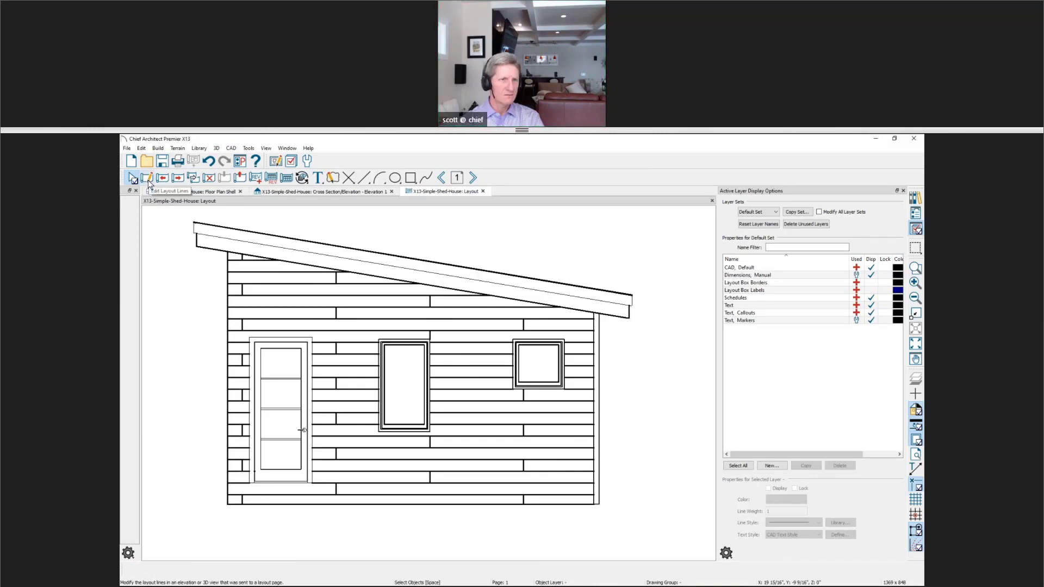
left_click(147, 180)
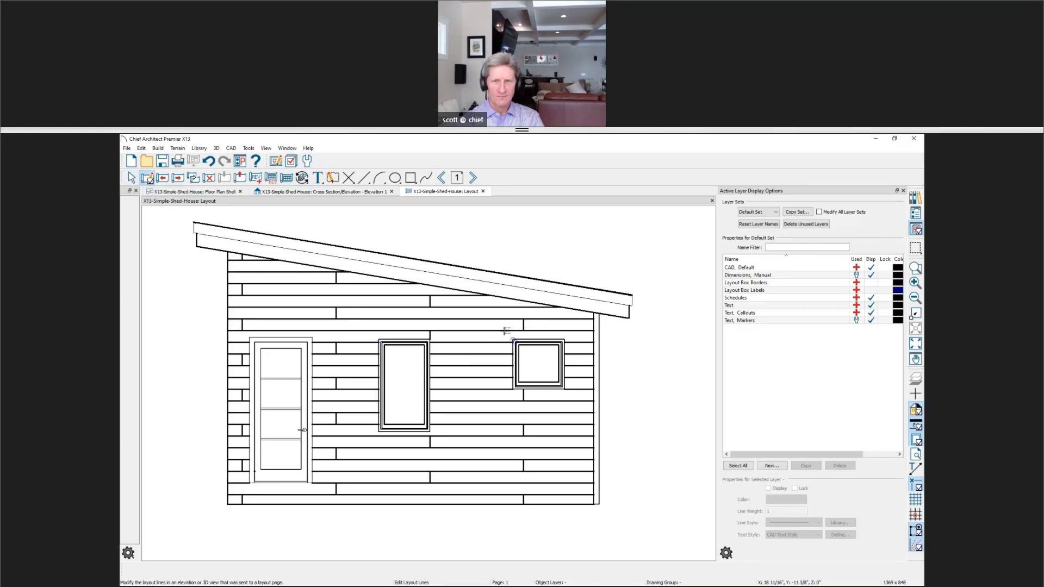
left_click_drag(503, 328, 565, 384)
left_click_drag(508, 337, 565, 393)
left_click_drag(505, 333, 574, 402)
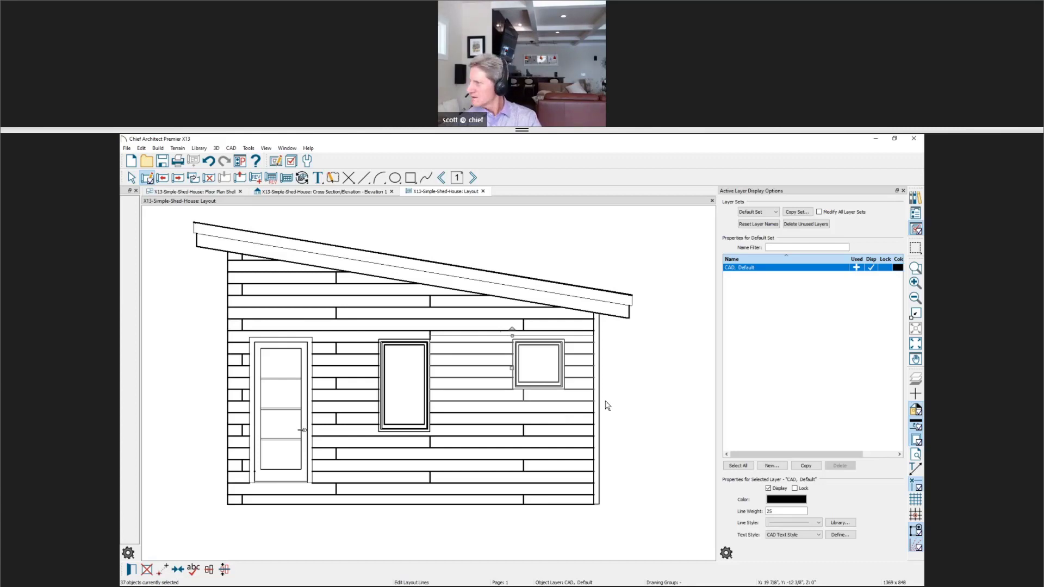
left_click(130, 572)
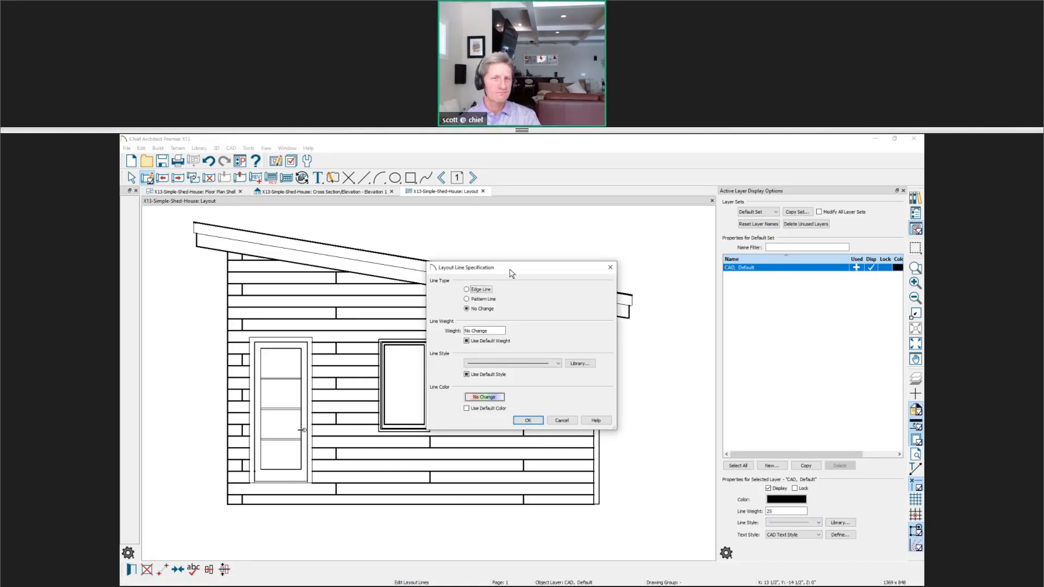
left_click_drag(511, 273, 623, 258)
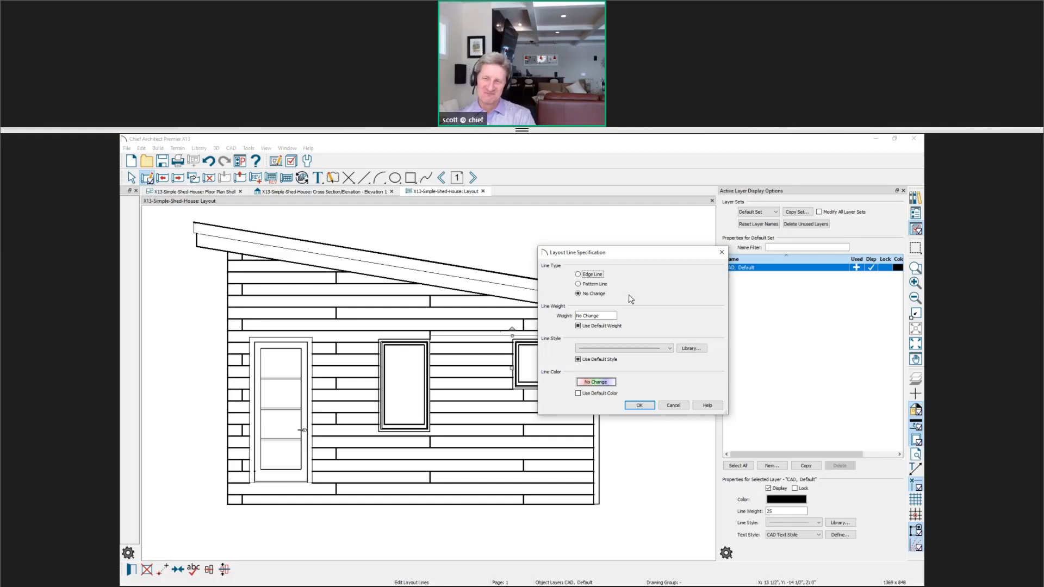
left_click(679, 407)
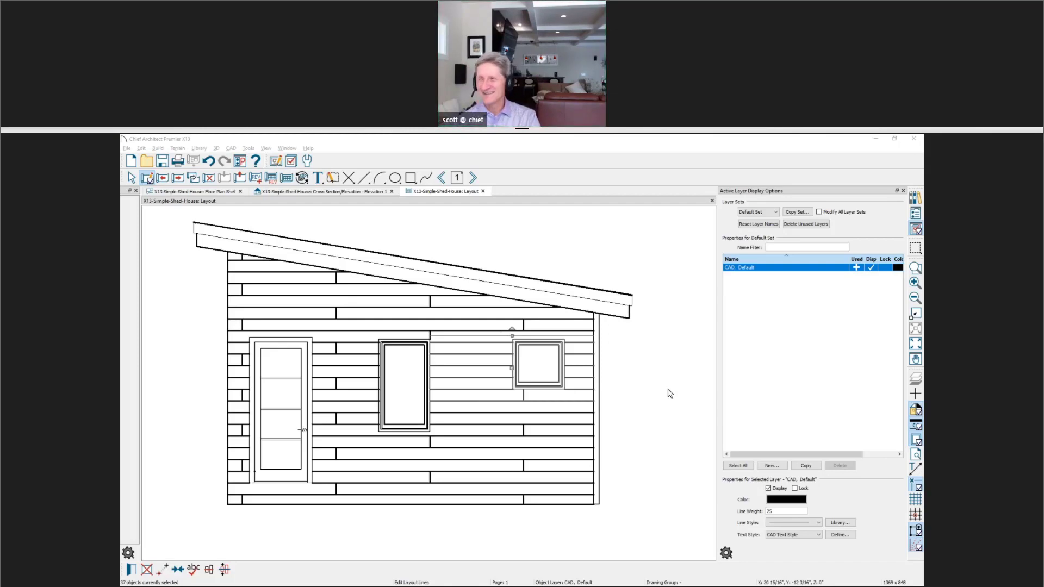
Close the 2D Elevations questions image, minimize the layout window and switch to the Simple-Shed-House floor plan.
key("alt+Tab")
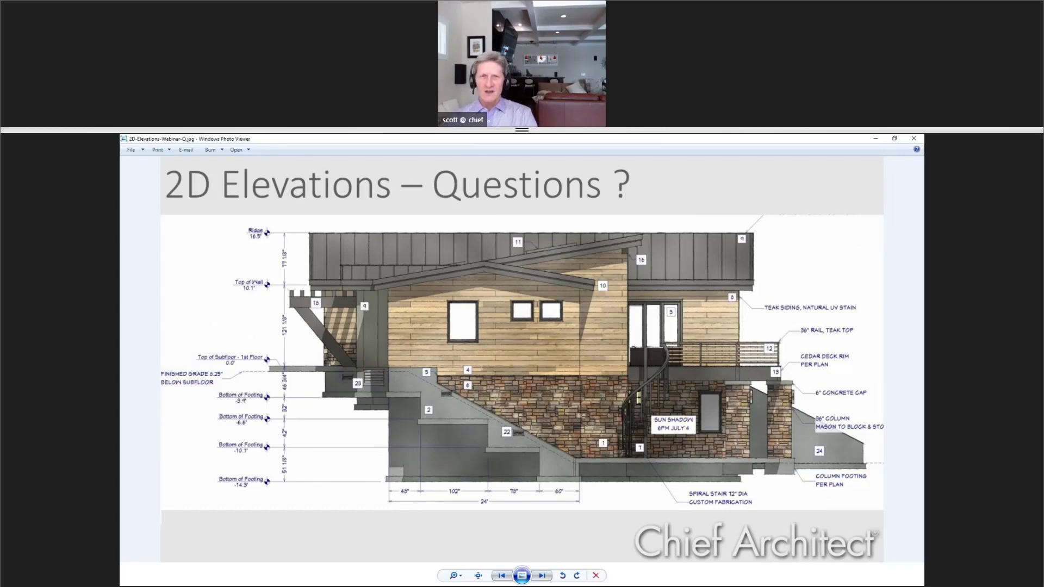
left_click(919, 139)
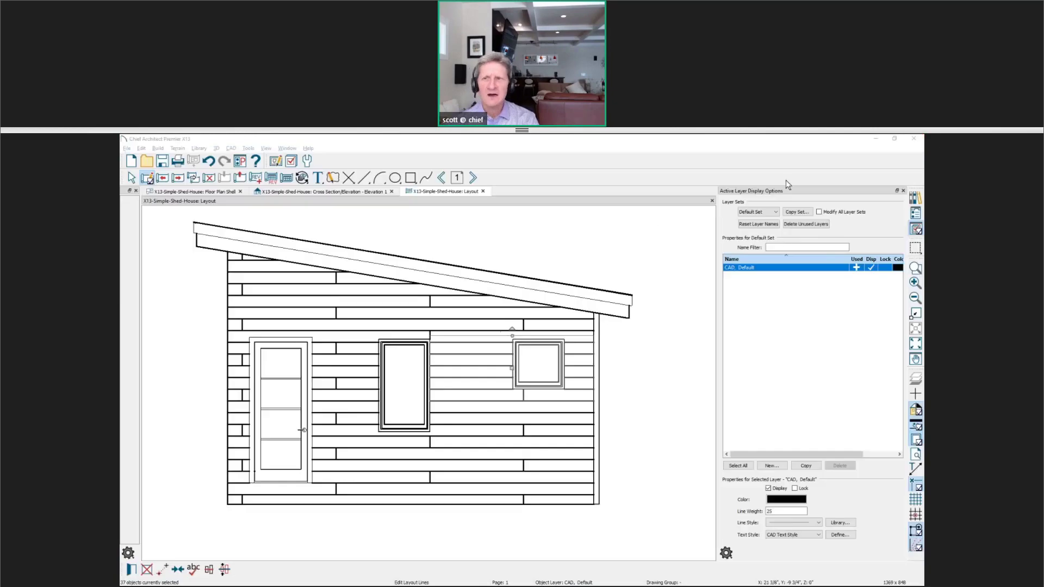
left_click(875, 140)
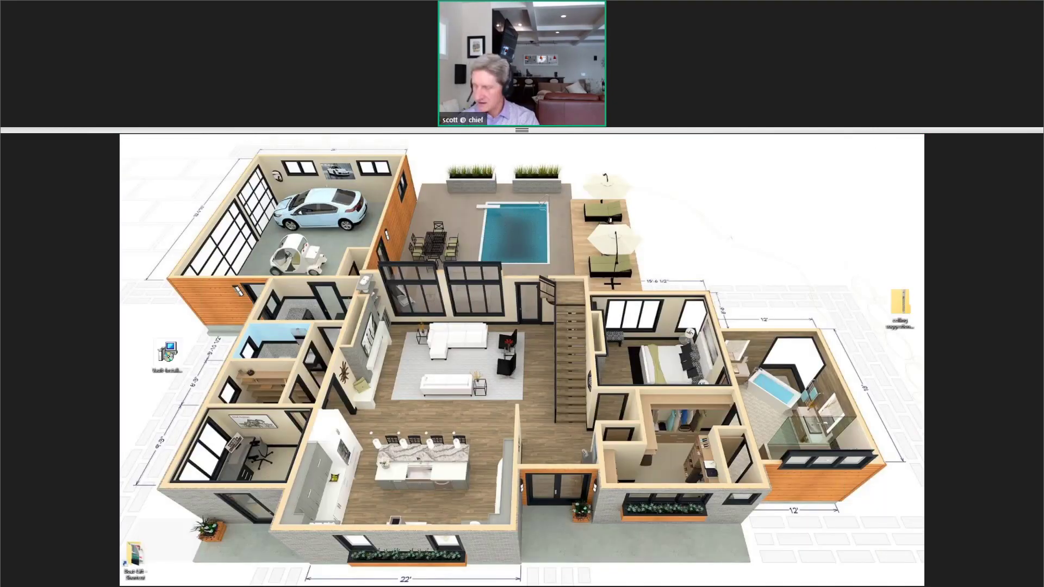
key("alt+Tab")
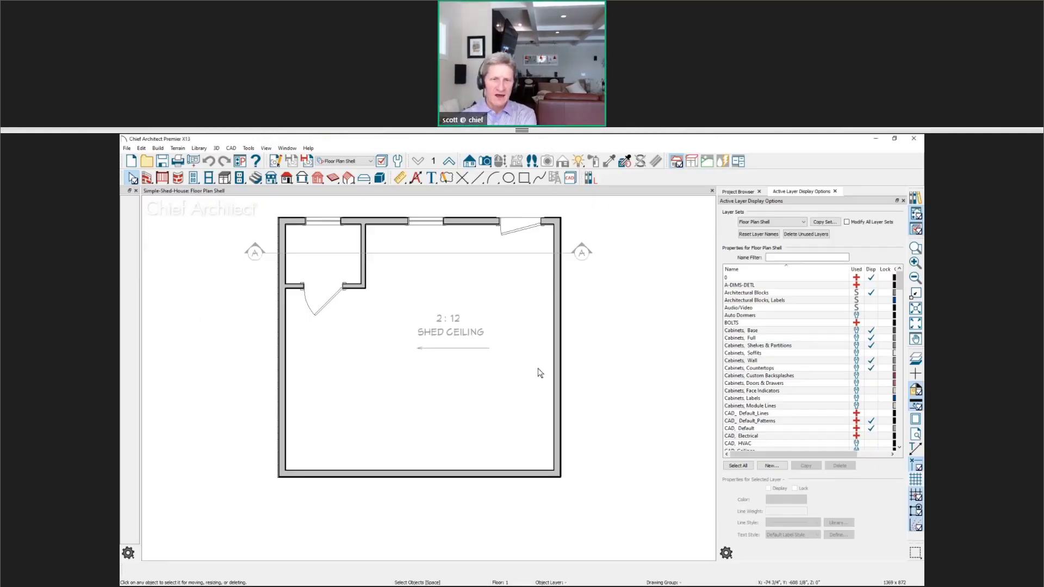
Create an exterior cross section/elevation view looking from outside at the plan's wall with the door and two windows.
middle_click_drag(580, 343, 575, 399)
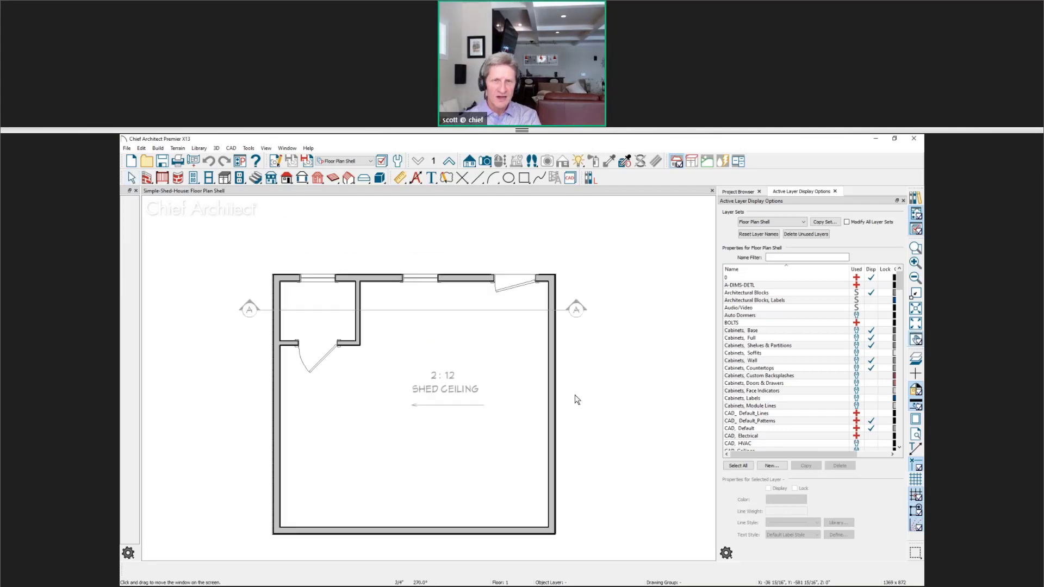
left_click(468, 161)
left_click_drag(468, 233, 467, 329)
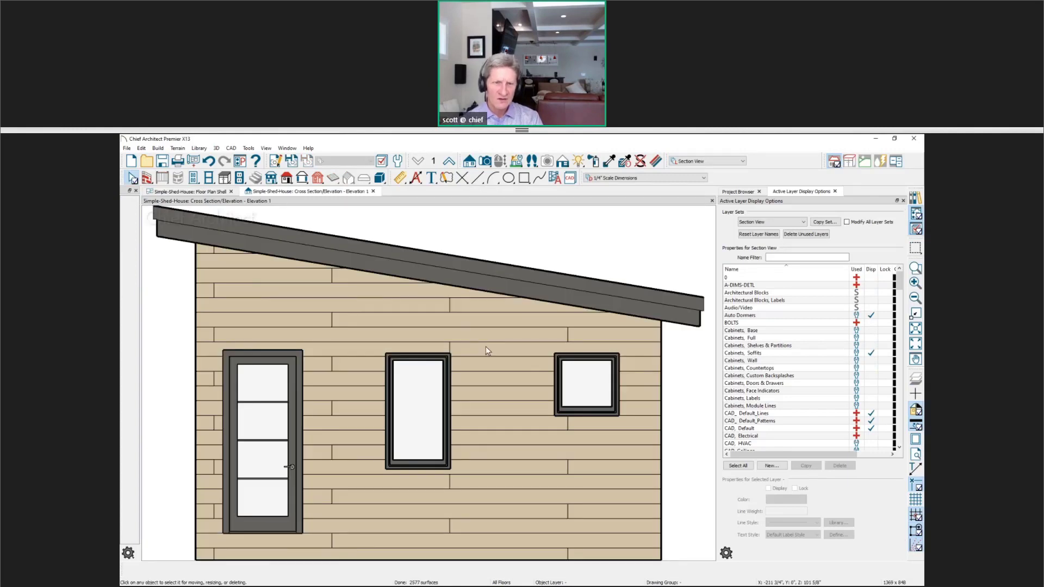
scroll(485, 347, "down", 1)
middle_click_drag(491, 343, 535, 351)
scroll(547, 344, "down", 1)
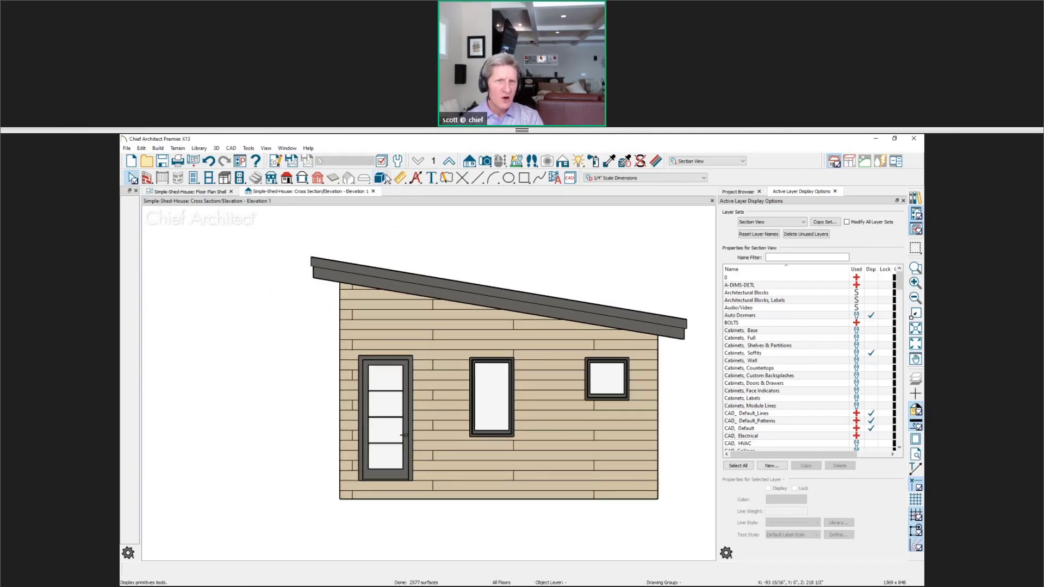
Open the Auto Story Pole Dimension defaults and review which objects and elevations are located.
left_click(397, 161)
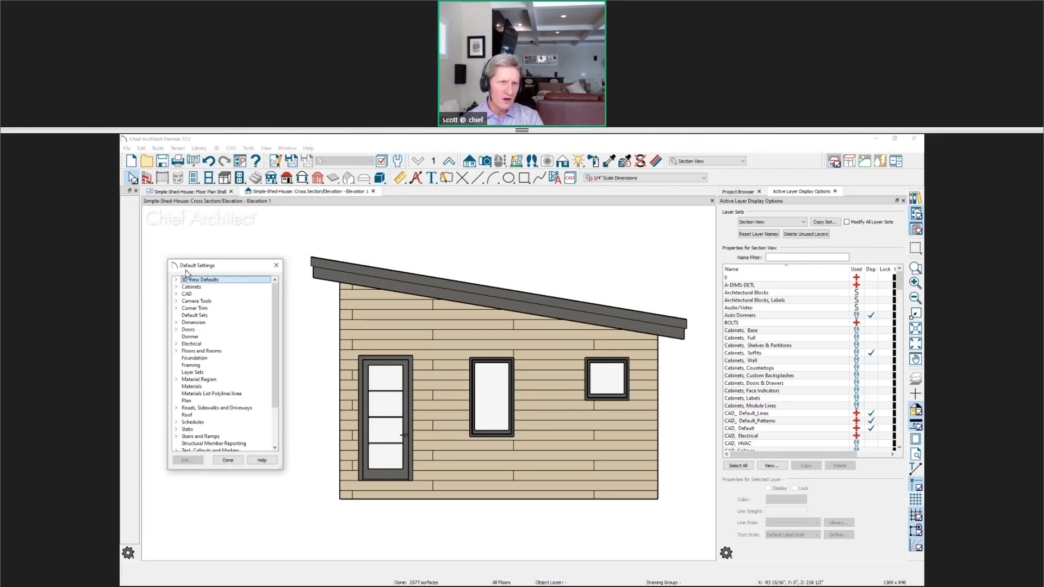
left_click(176, 323)
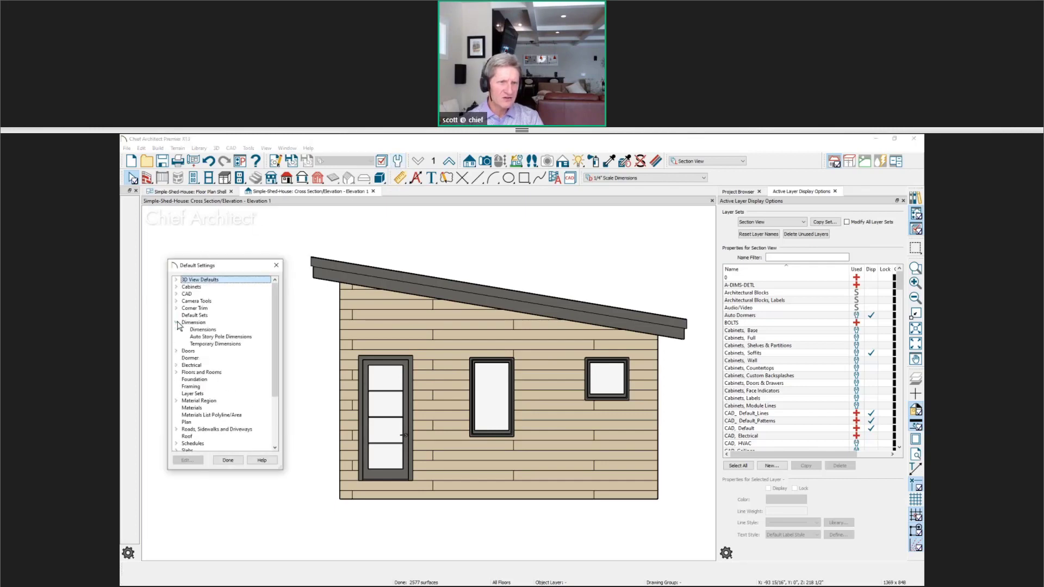
double_click(212, 337)
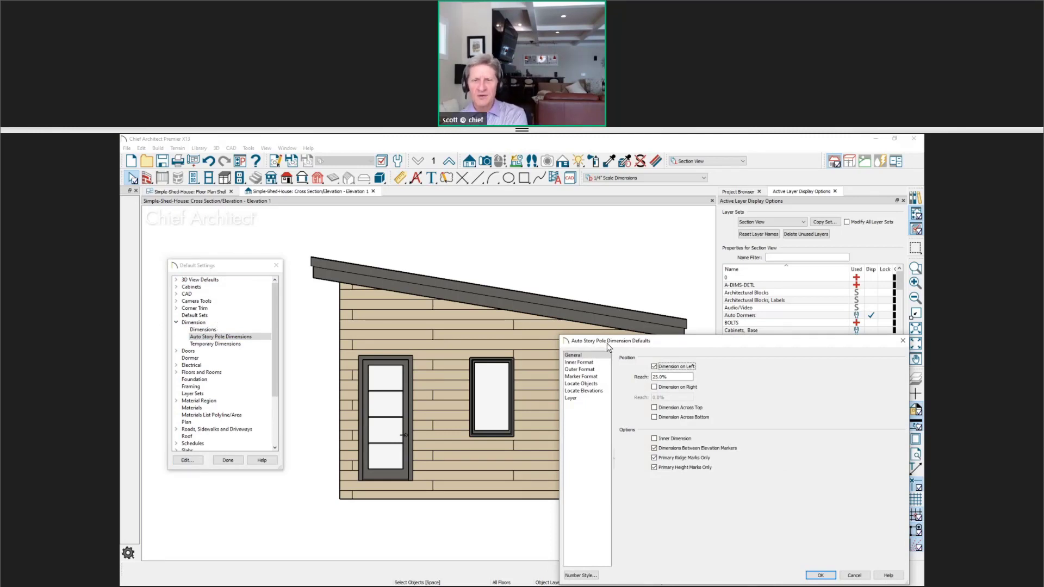
left_click_drag(598, 343, 428, 265)
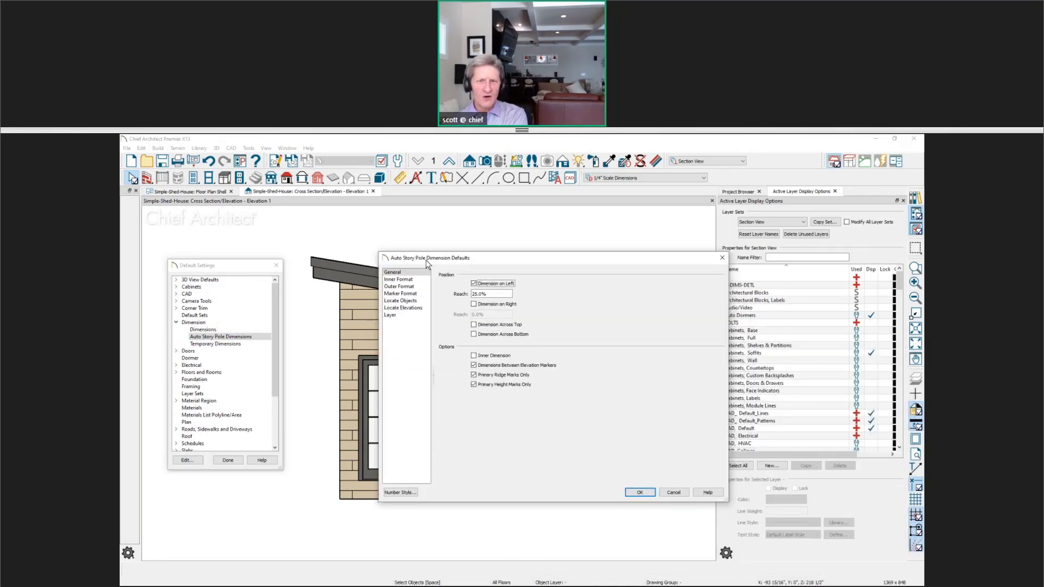
left_click(416, 301)
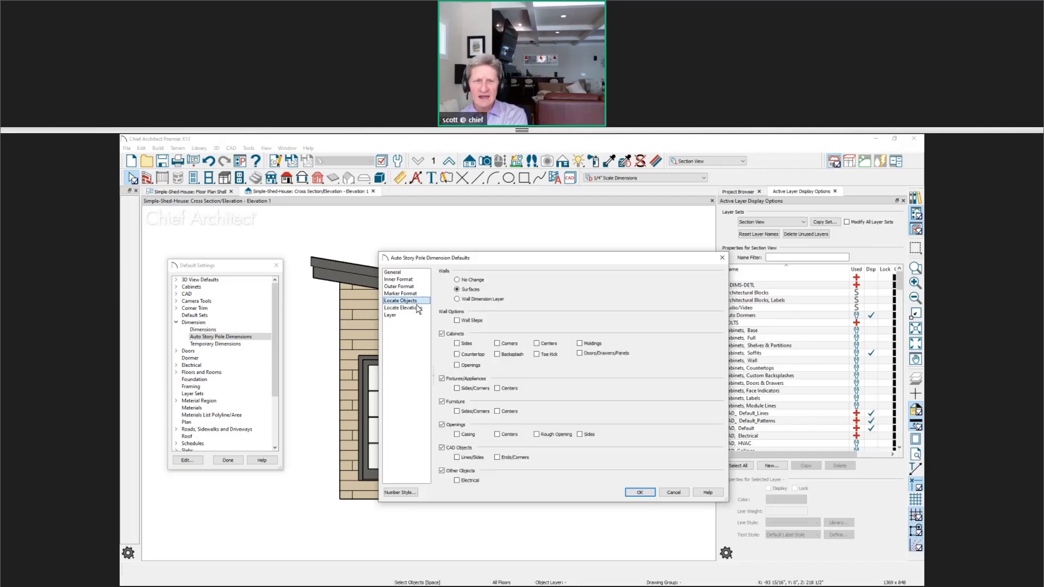
left_click(418, 308)
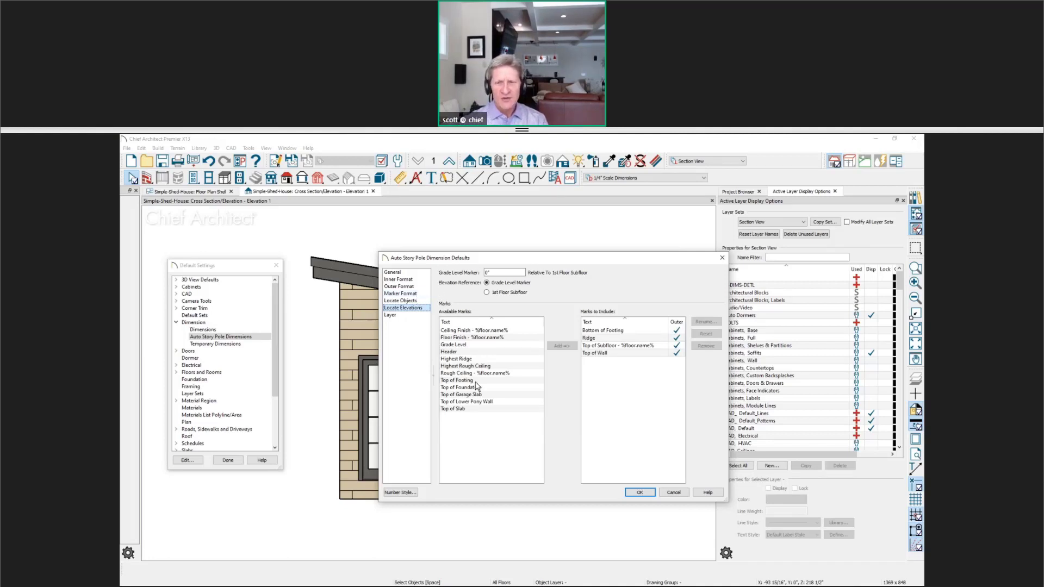
Examine the available elevation marks, such as Header, Highest Rough Ceiling and Floor Finish, and the included Top of Wall mark.
left_click(478, 353)
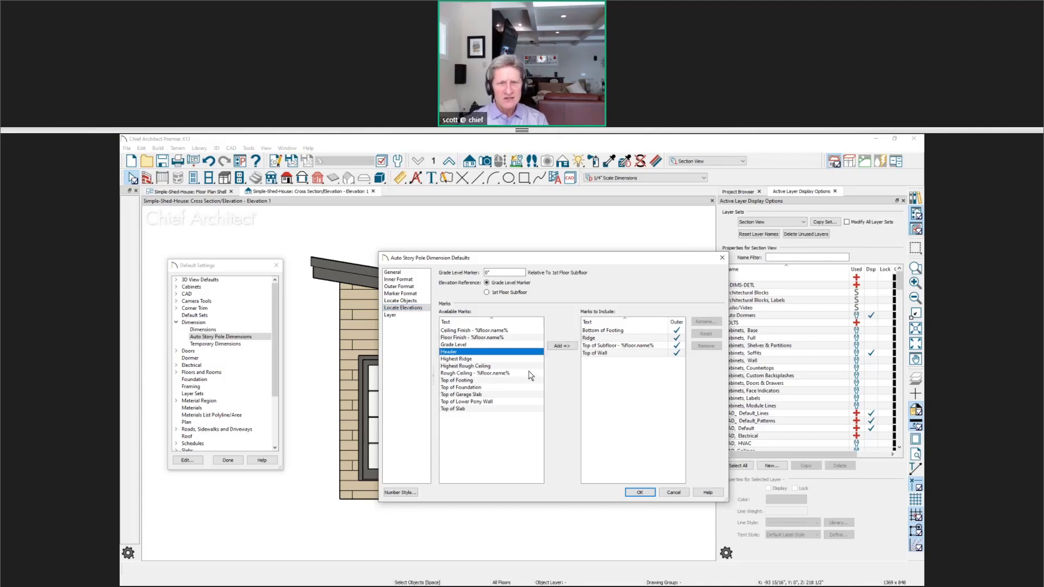
key("Down")
key("Down")
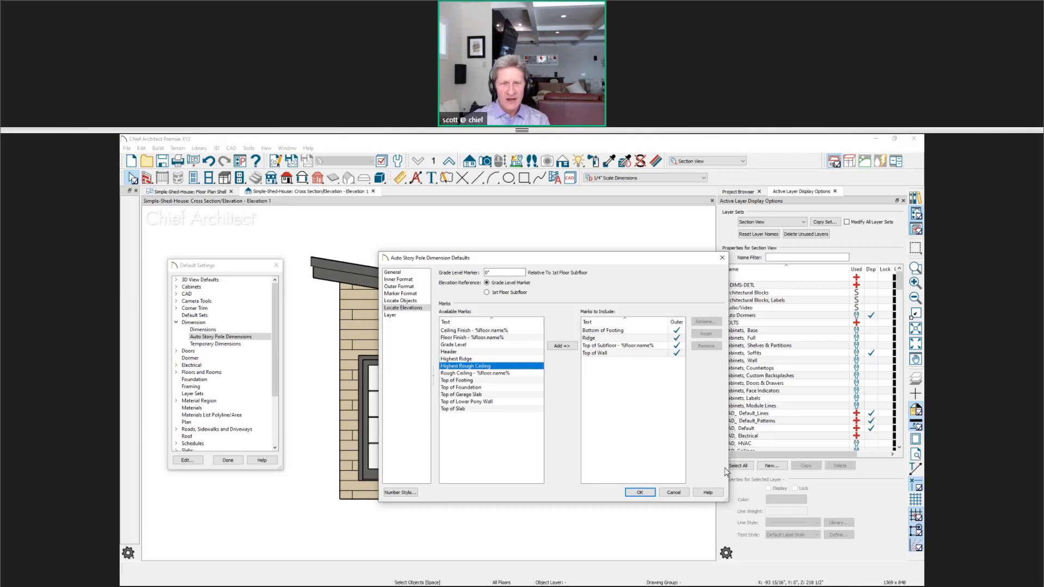
key("Up")
key("Up")
key("Up")
key("Up")
key("Up")
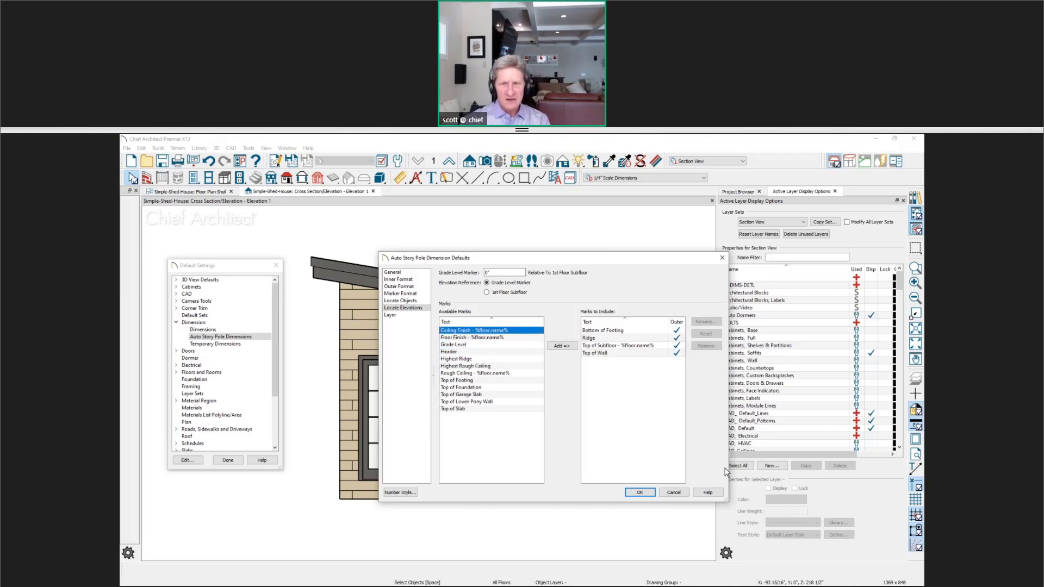
key("Down")
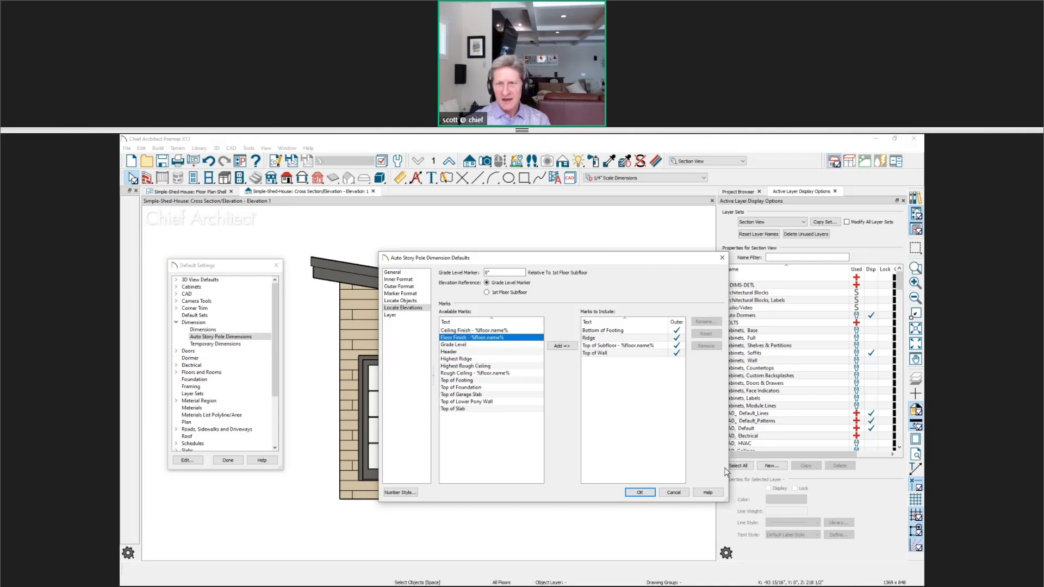
left_click(597, 354)
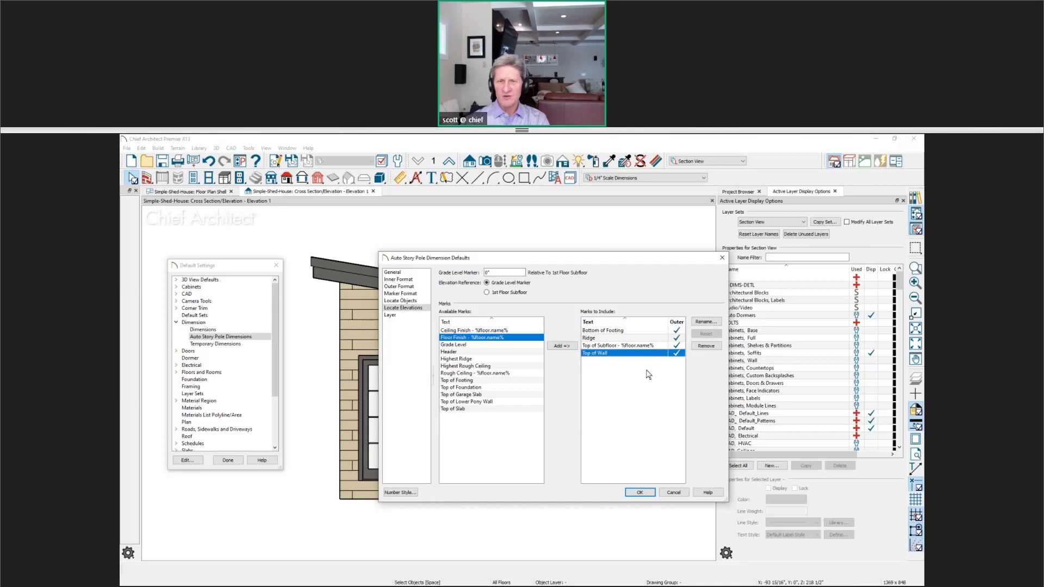
Check the layer and general position settings of the auto story pole dimensions, and close the defaults.
left_click(391, 315)
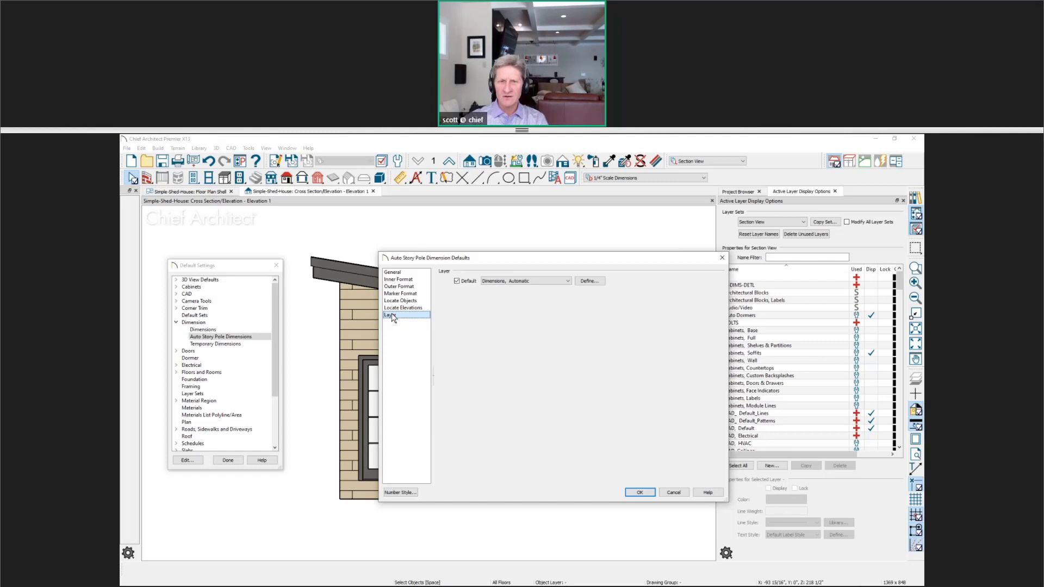
left_click(416, 274)
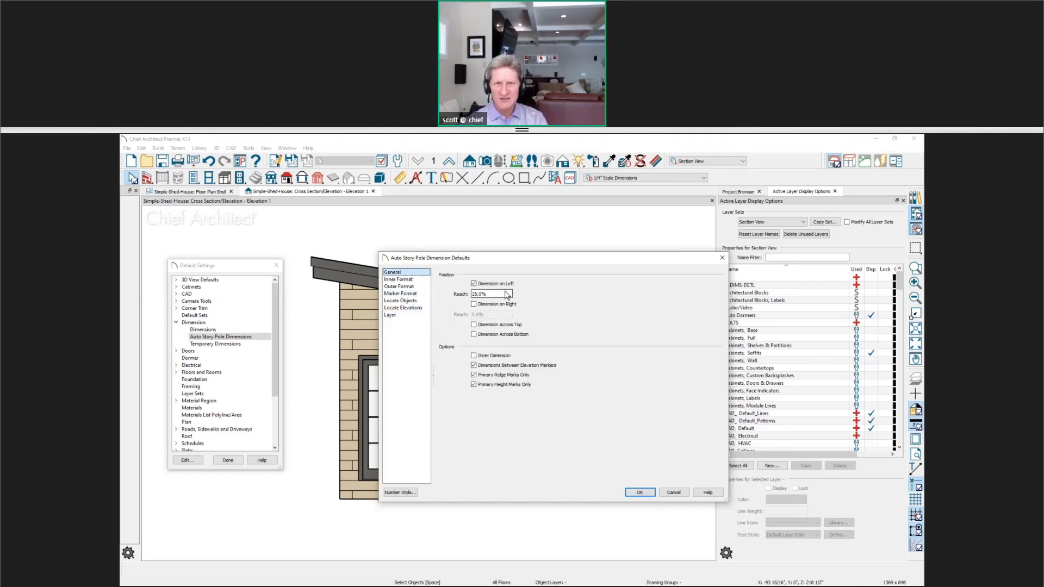
left_click_drag(511, 266, 589, 268)
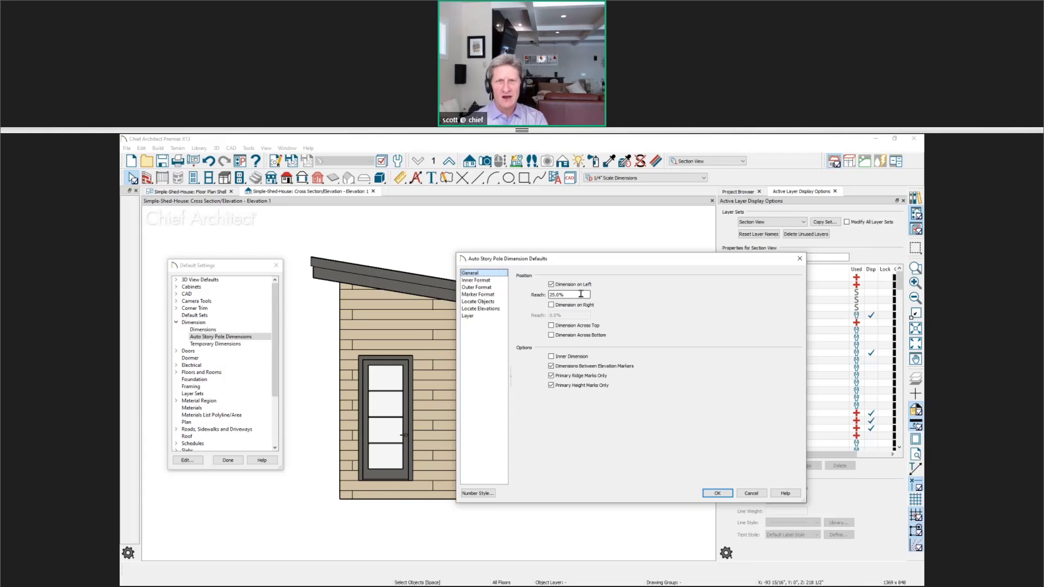
left_click(717, 493)
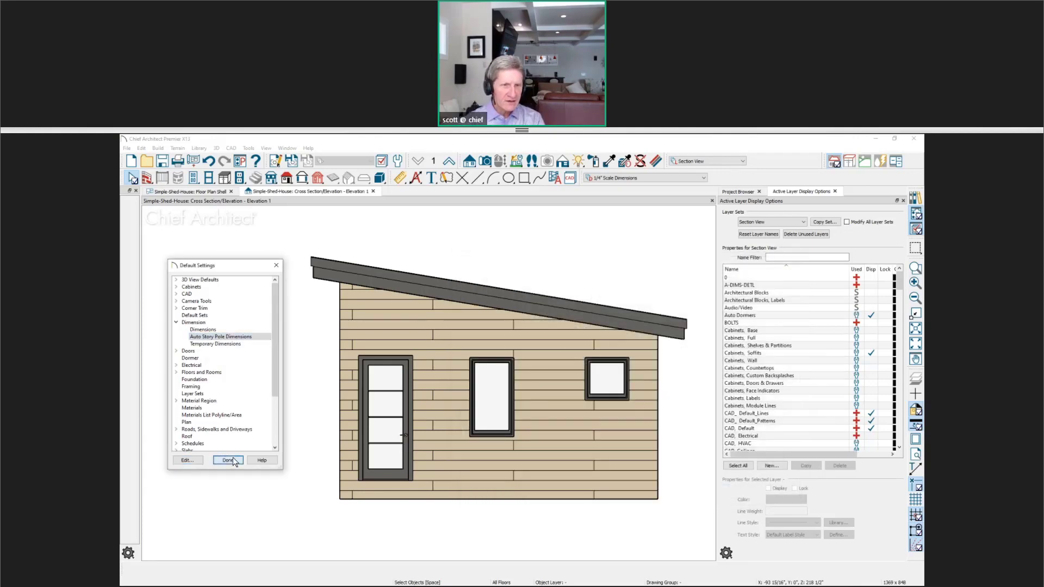
left_click(227, 460)
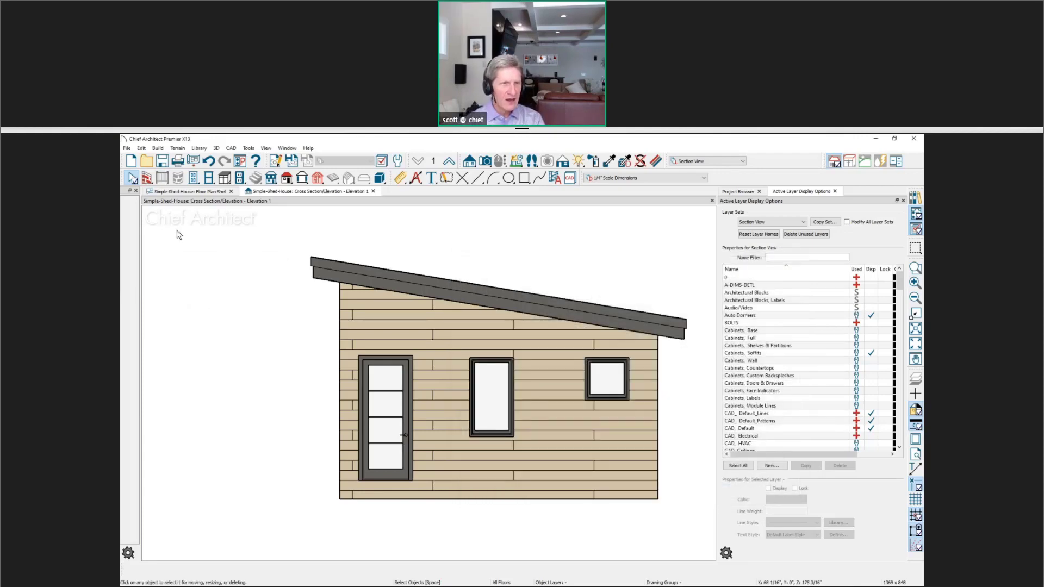
Generate auto story pole dimensions for the Elevation 1 view.
left_click(416, 178)
left_click(130, 265)
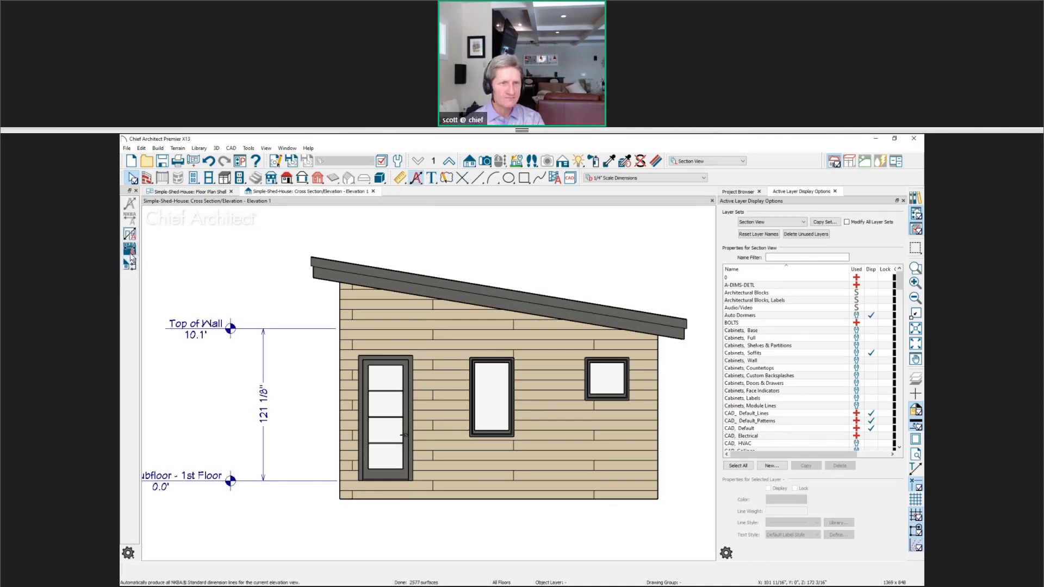
middle_click_drag(372, 442, 452, 427)
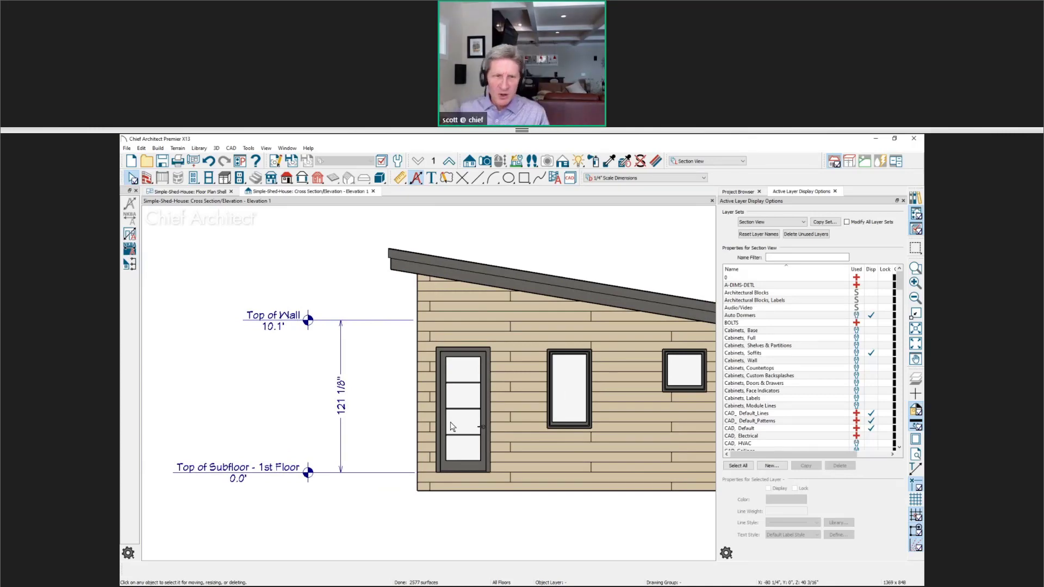
Change the font of the Default Text Style used by the story pole dimension's "Dimensions, Automatic" layer to Charlemagne Std.
left_click(341, 354)
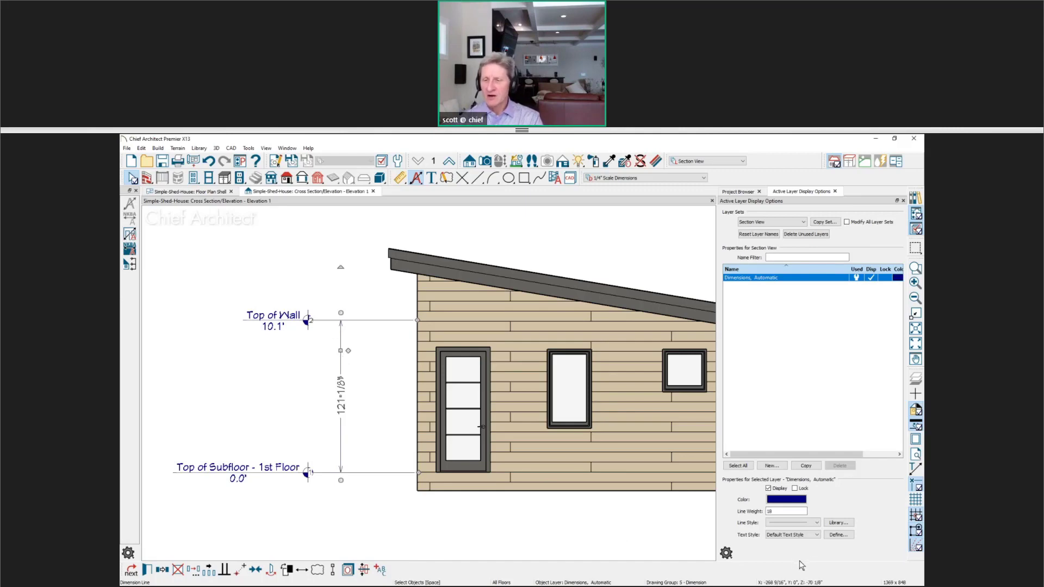
left_click(838, 535)
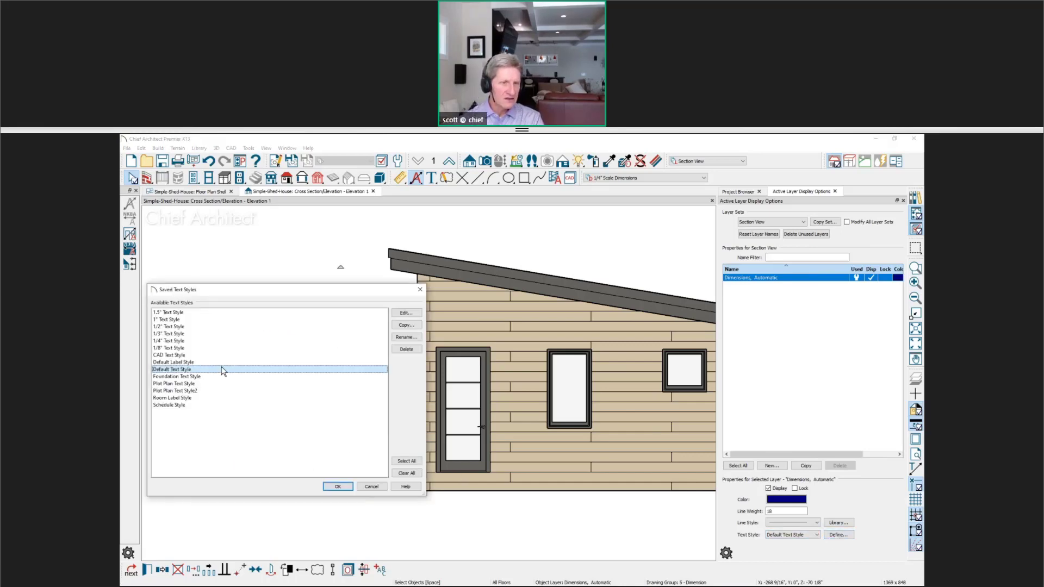
left_click(403, 314)
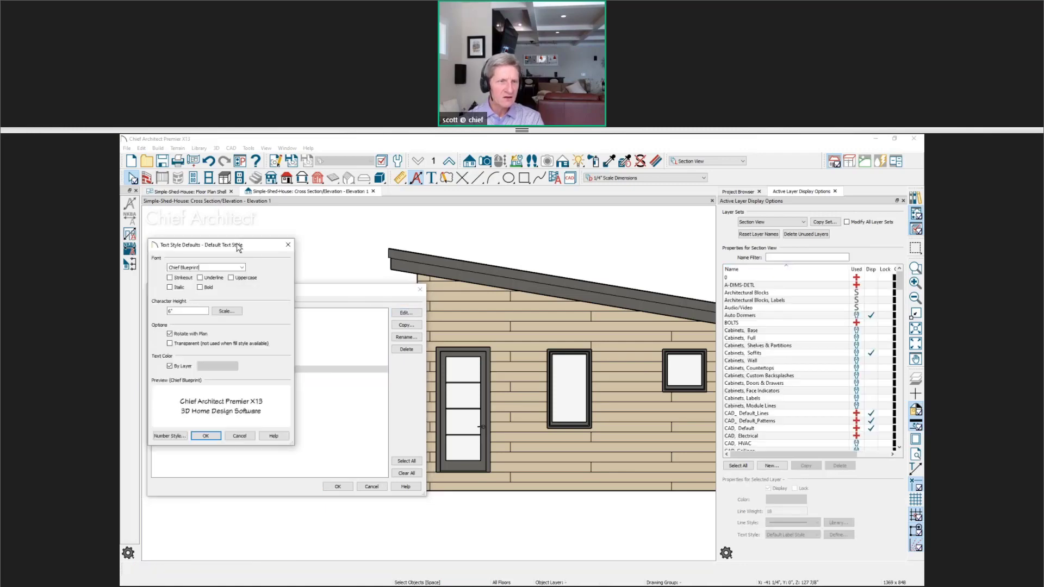
left_click_drag(244, 250, 333, 248)
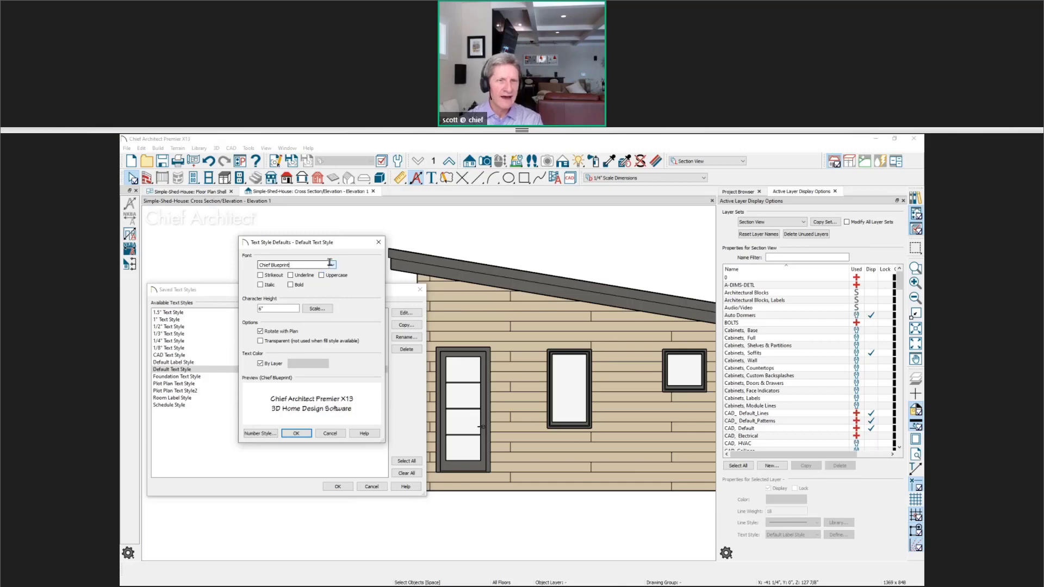
left_click(333, 265)
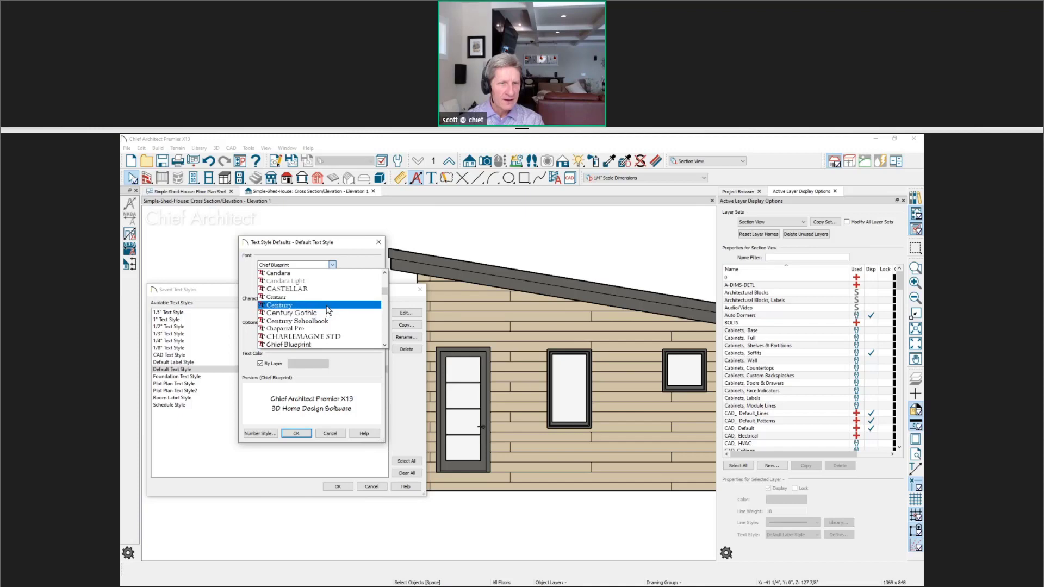
left_click(336, 337)
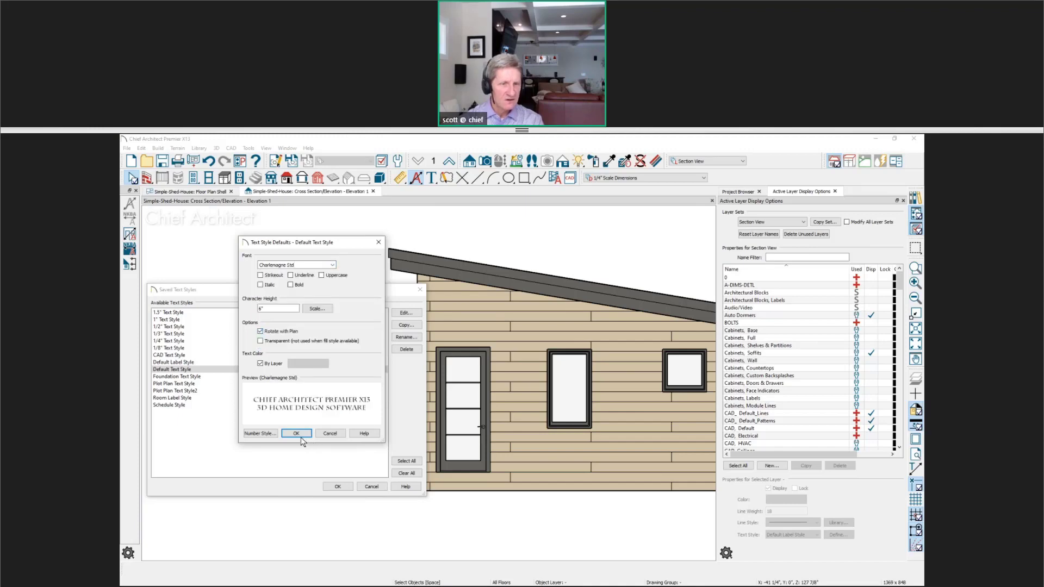
left_click(296, 434)
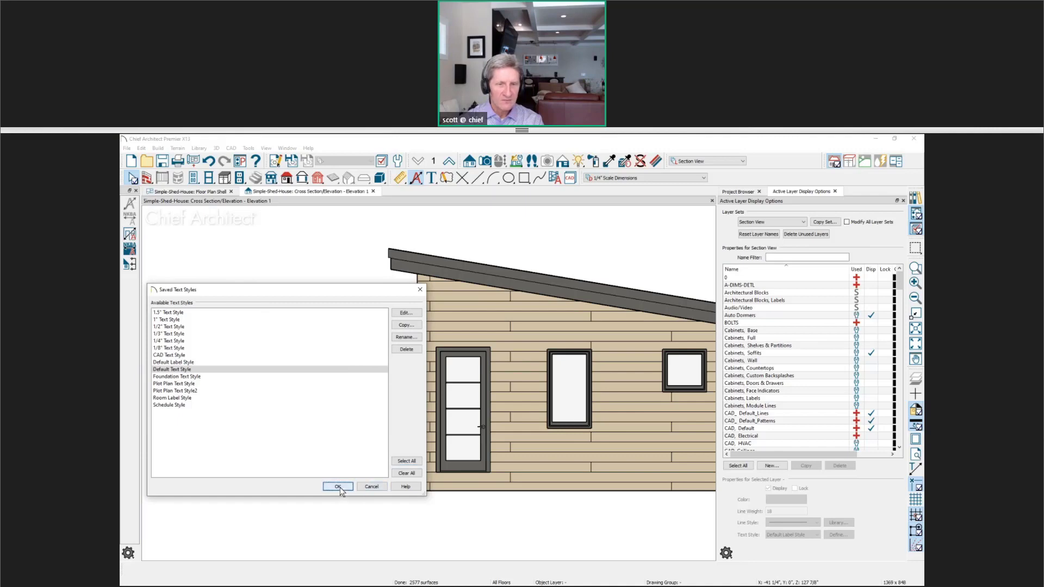
left_click(337, 487)
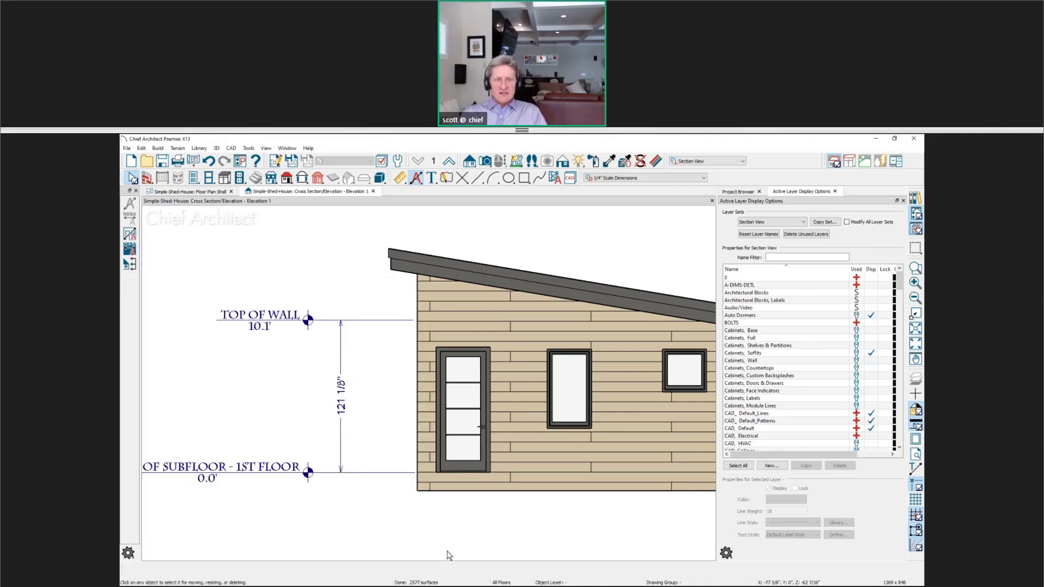
middle_click_drag(371, 498, 426, 489)
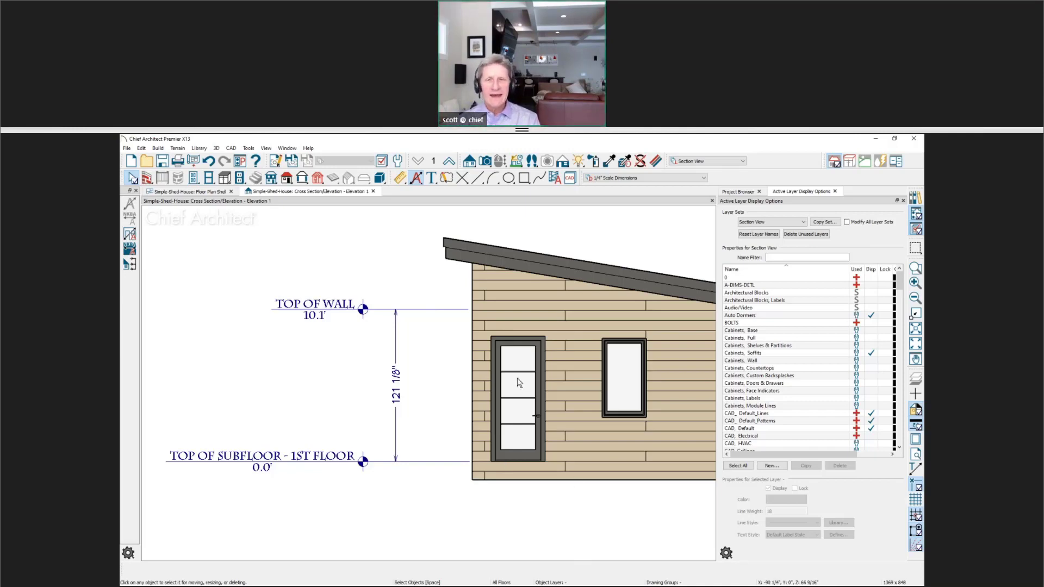
middle_click_drag(439, 384, 431, 389)
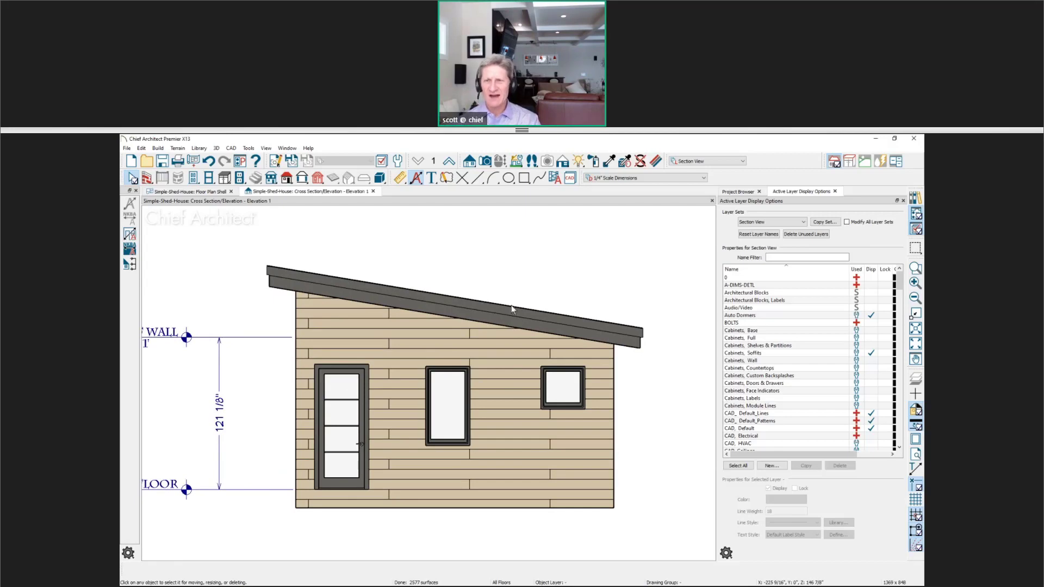
Draw a closed right-triangle pitch symbol from CAD lines above the sloping roof in the elevation.
left_click(478, 177)
scroll(454, 293, "up", 2)
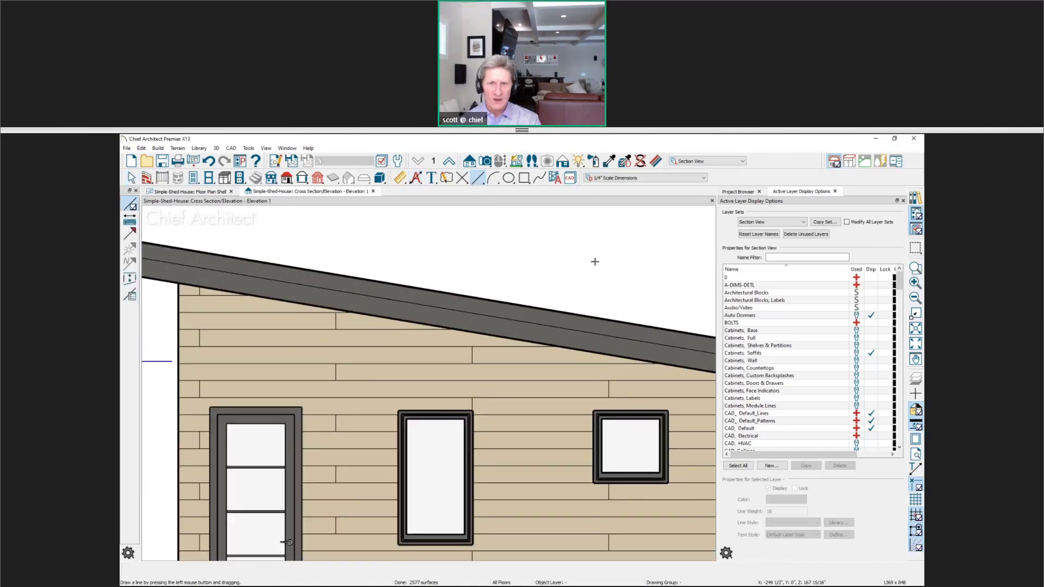
mouse_move(614, 259)
left_mouse_down()
mouse_move(613, 307)
mouse_move(547, 286)
mouse_move(494, 286)
left_mouse_up()
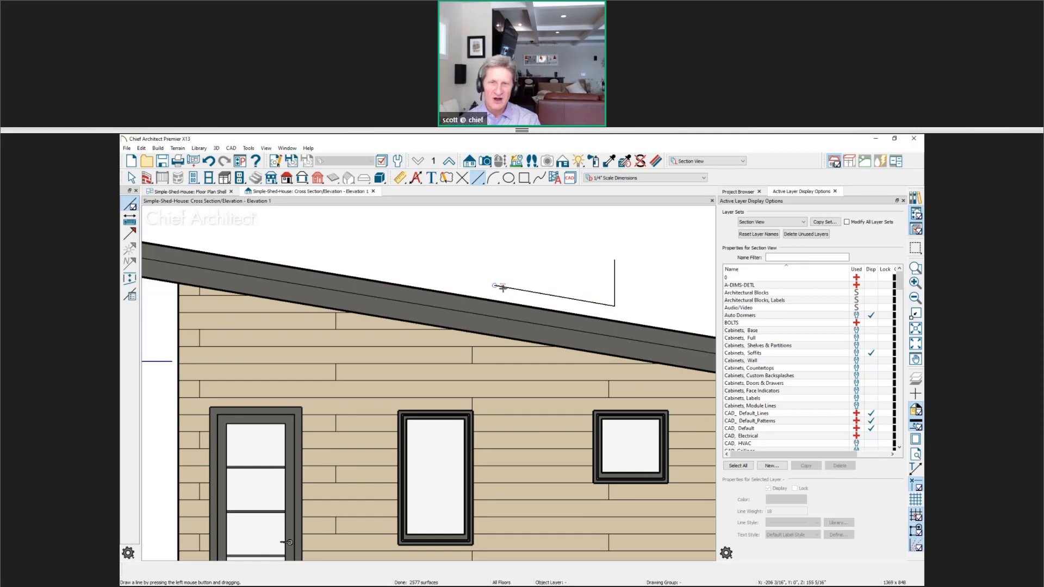
left_click(496, 287)
left_click_drag(494, 286, 447, 265)
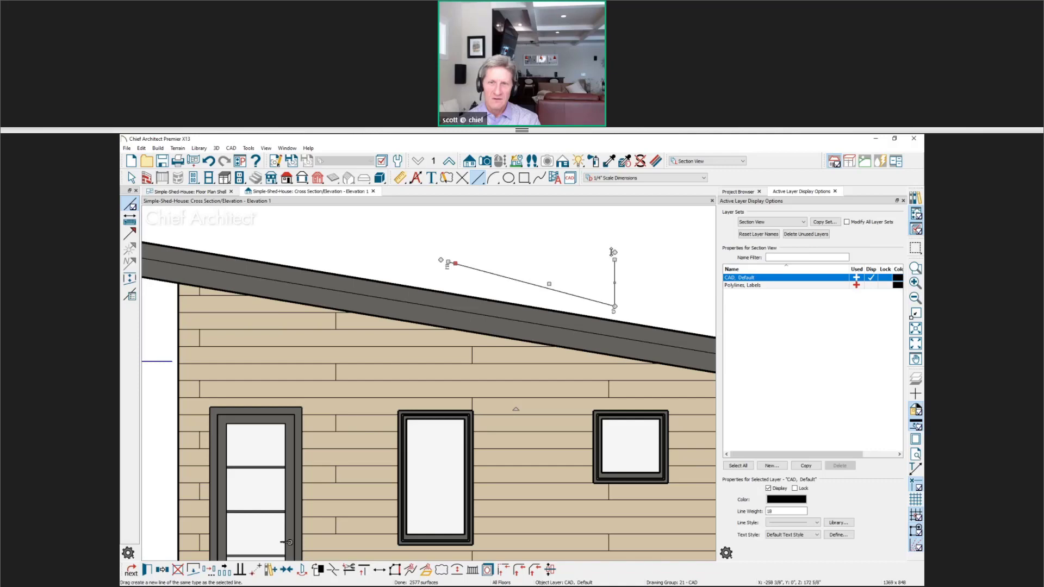
left_click_drag(614, 260, 447, 260)
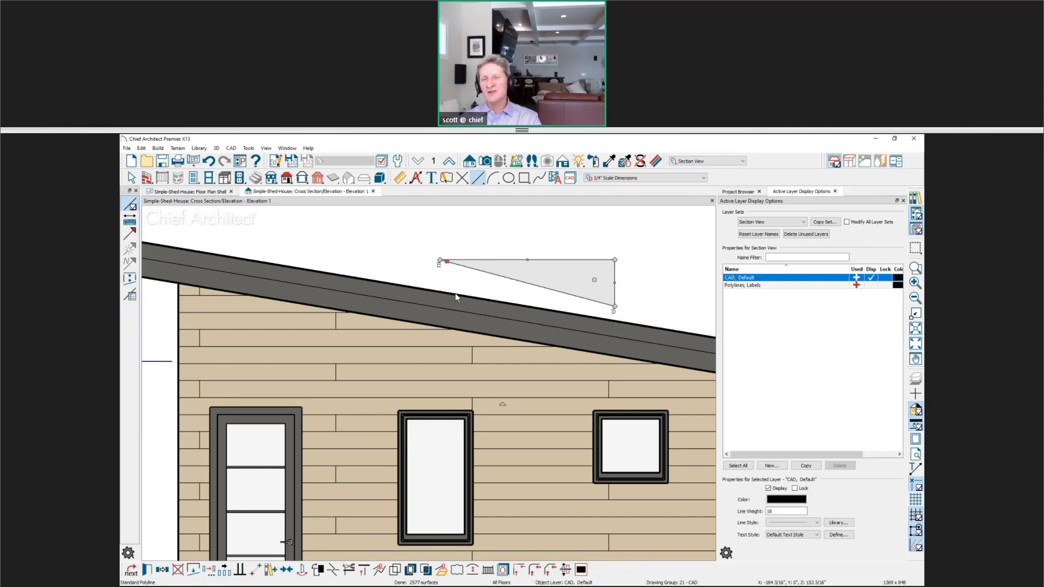
Add the rich text "12" beside the vertical side of the roof pitch triangle.
left_click(432, 178)
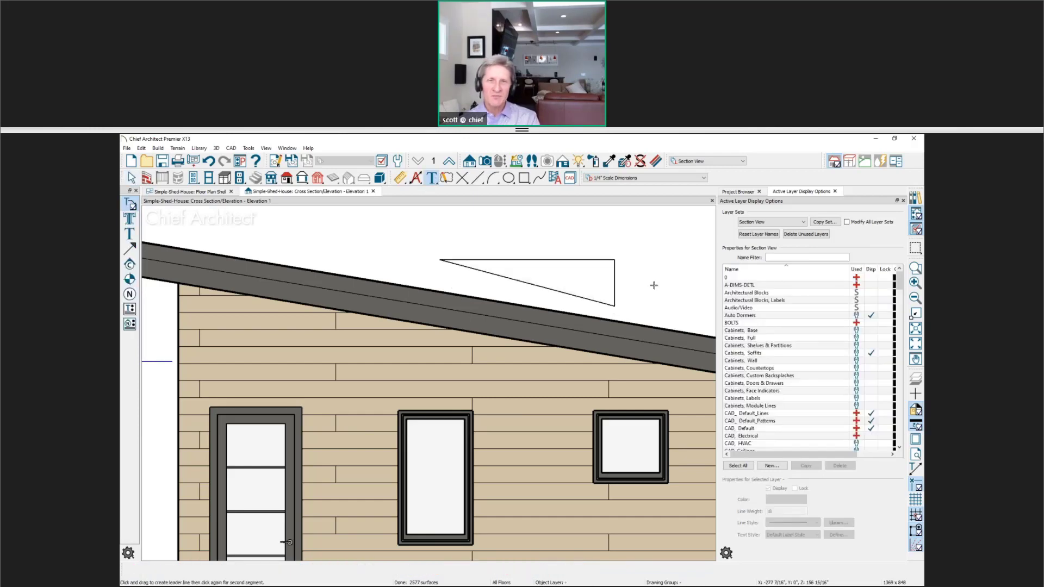
left_click(661, 307)
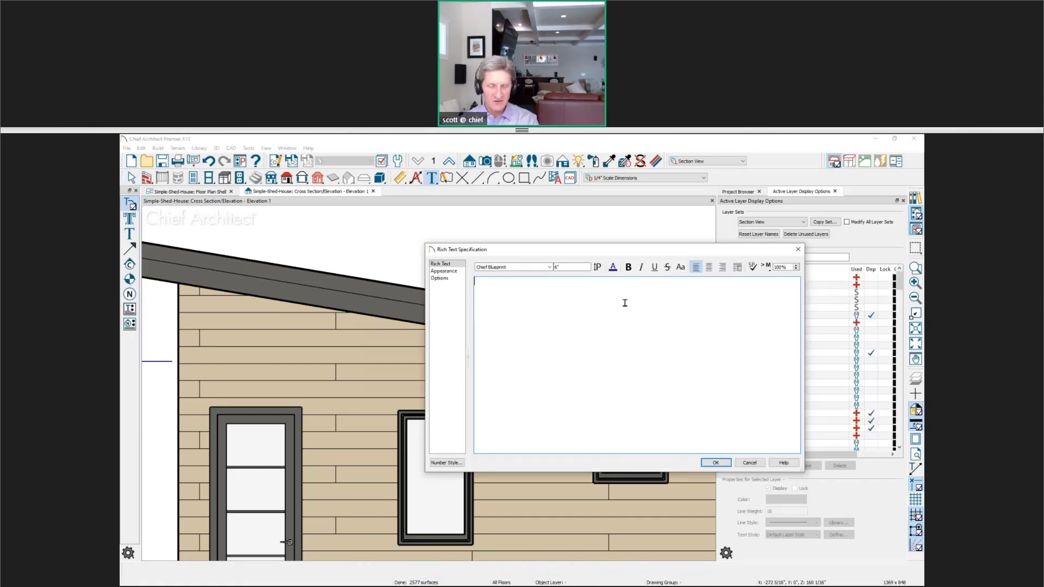
type("12")
left_click(716, 462)
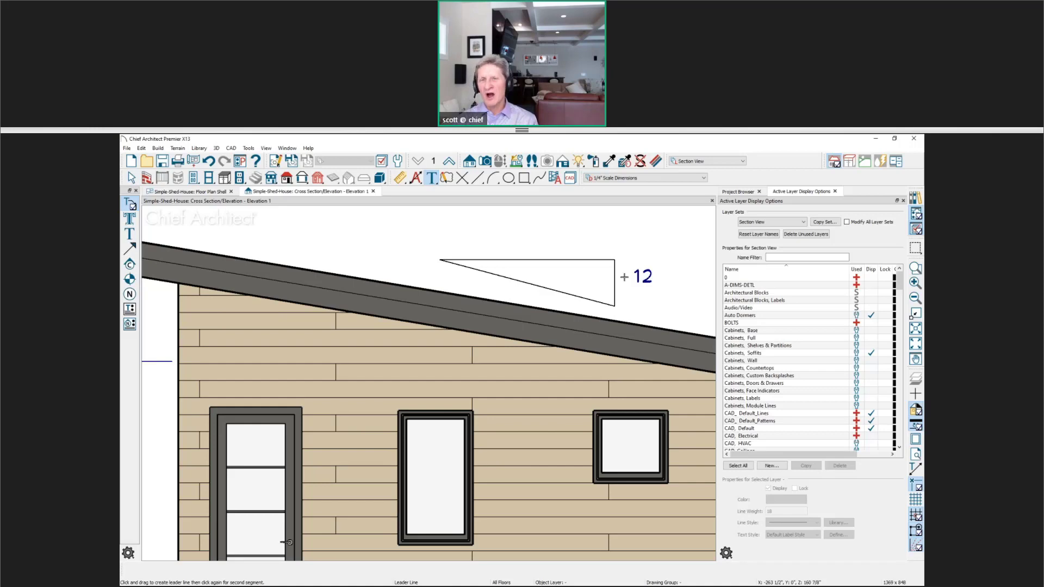
key("space")
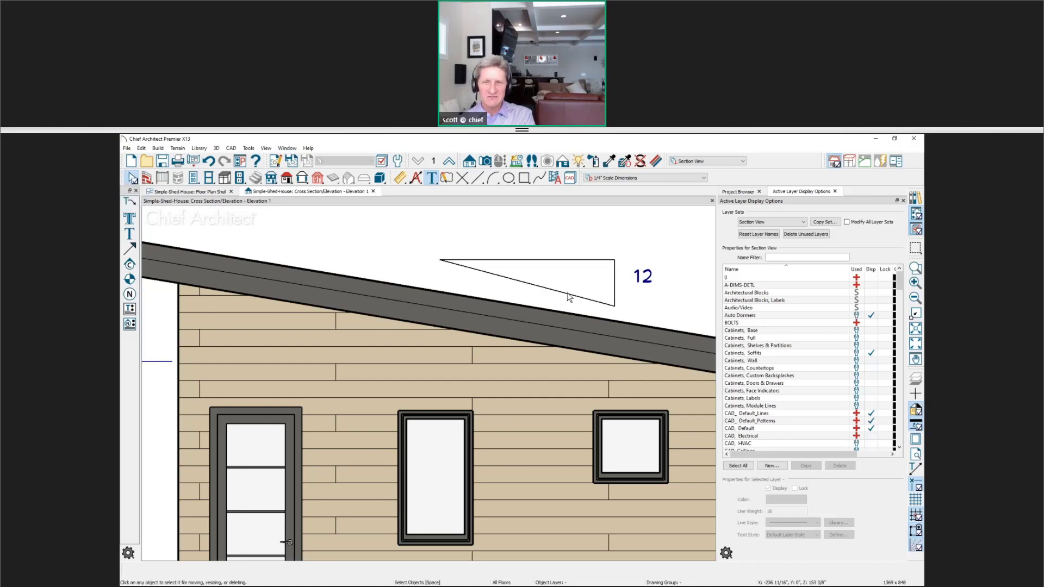
left_click(568, 294)
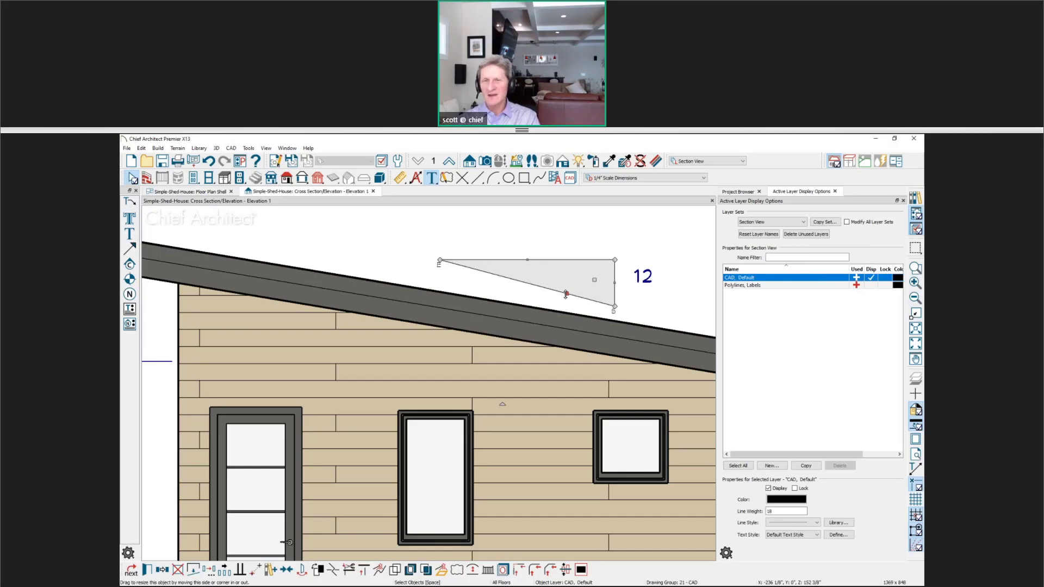
key("Escape")
scroll(538, 422, "down", 3)
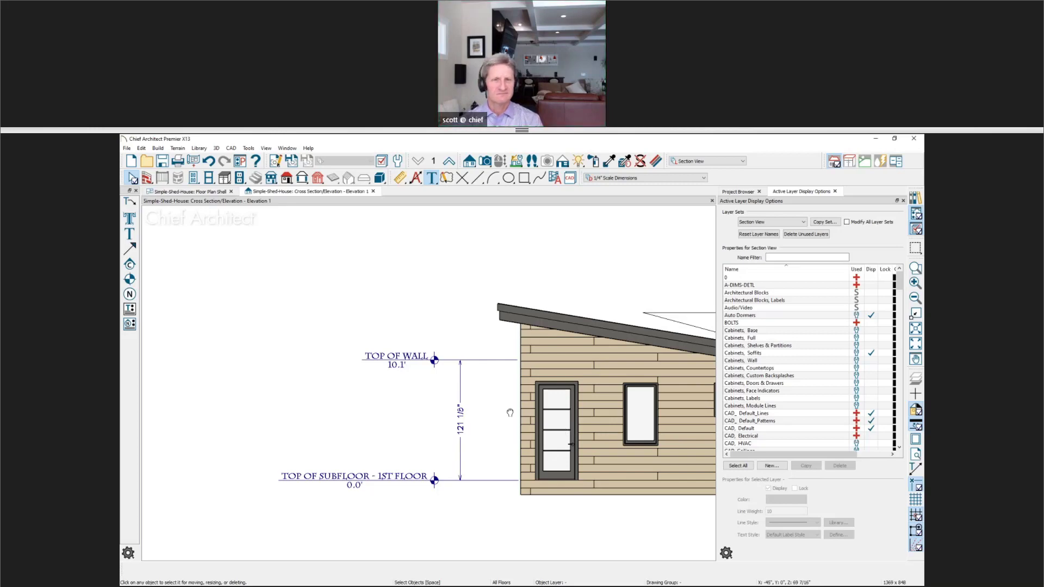
middle_click_drag(515, 415, 422, 408)
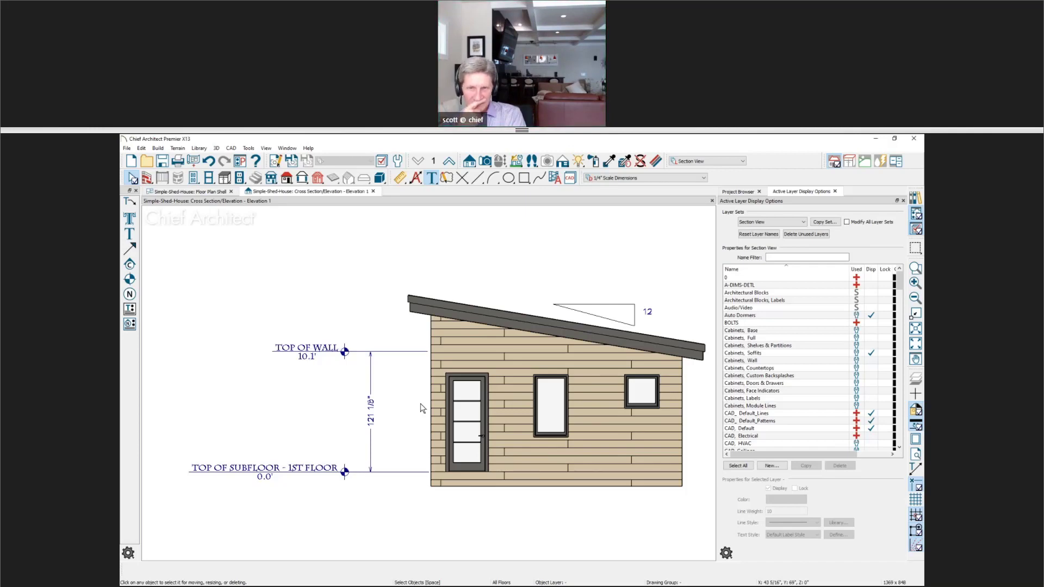
Place two adjacent base cabinets along the inside of the right exterior wall in the floor plan.
left_click(209, 193)
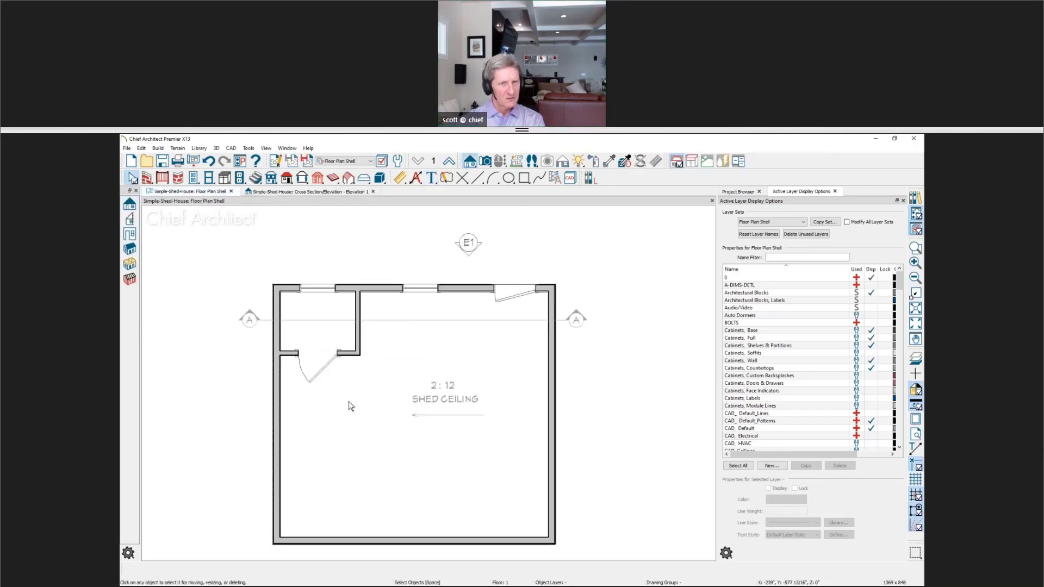
middle_click_drag(350, 406, 346, 381)
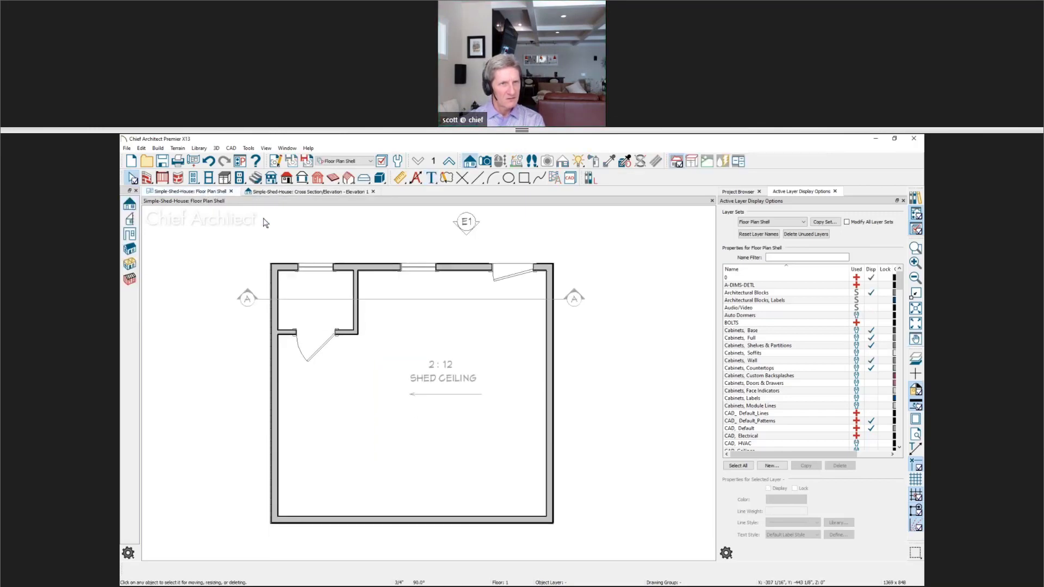
left_click(224, 178)
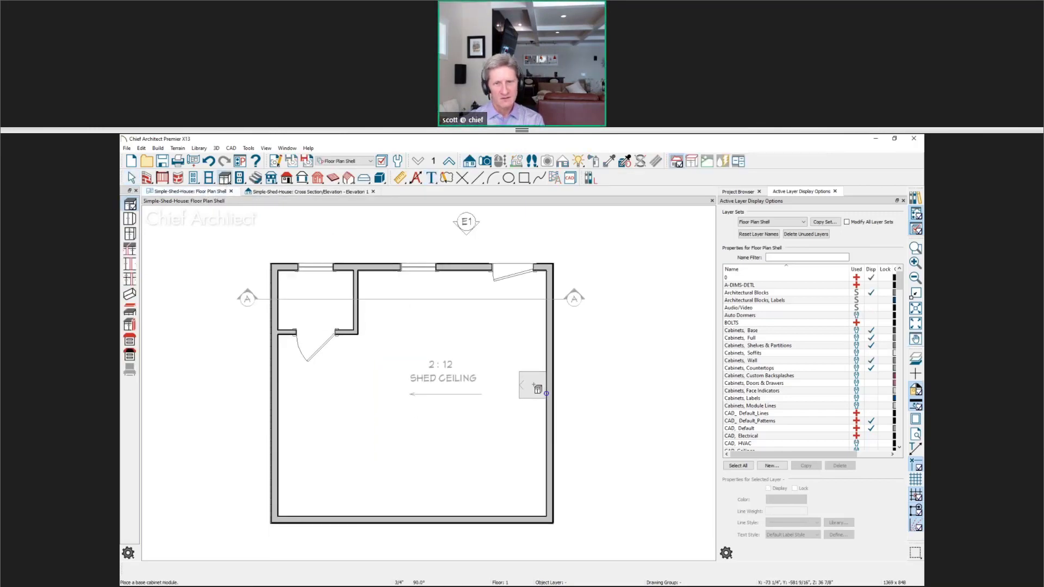
left_click(533, 397)
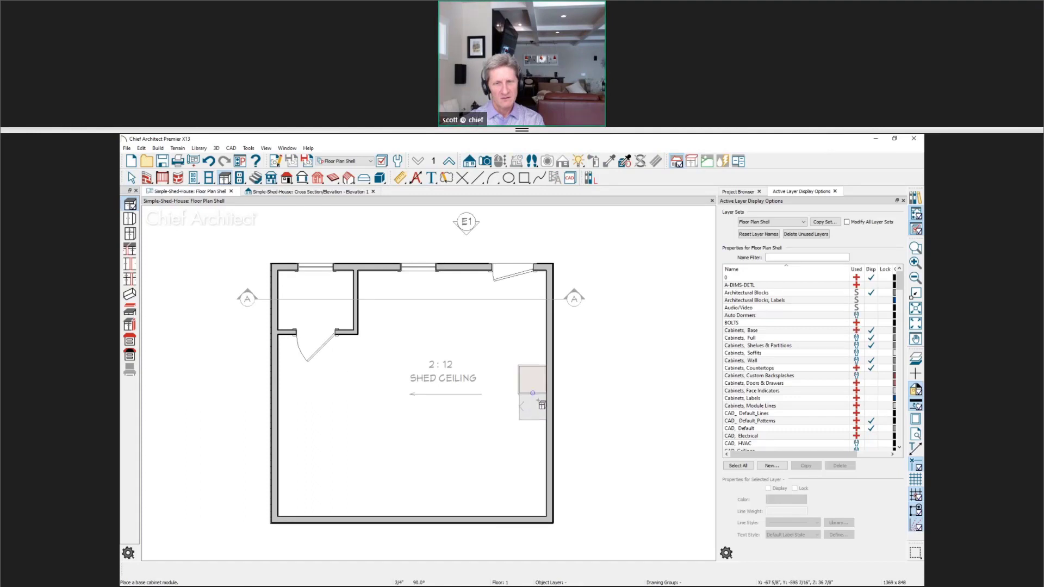
key("space")
Turn both base cabinets into open-shelf units by deleting the door and the drawer from their front faces.
left_click(531, 381)
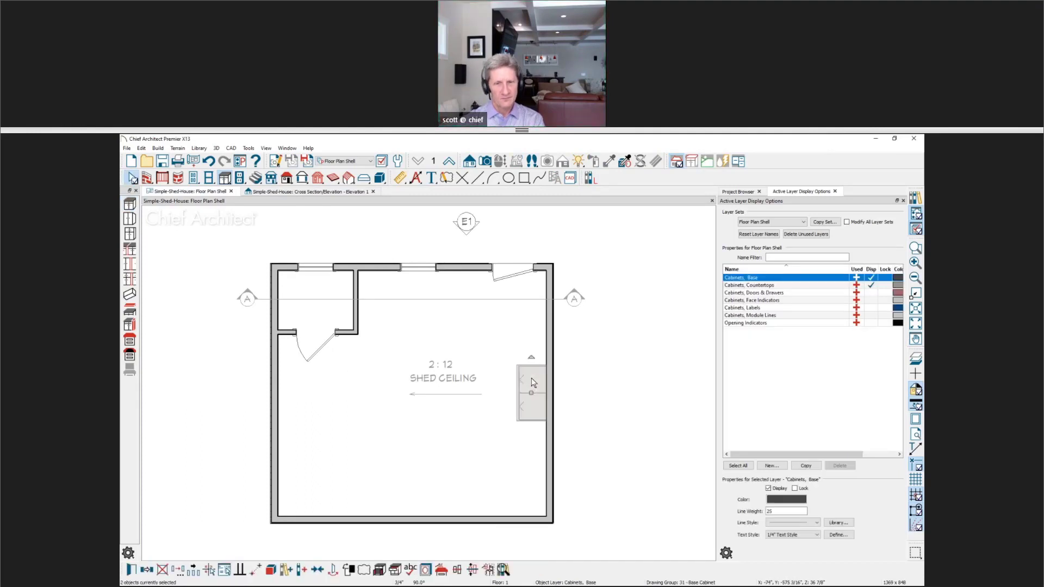
double_click(532, 382)
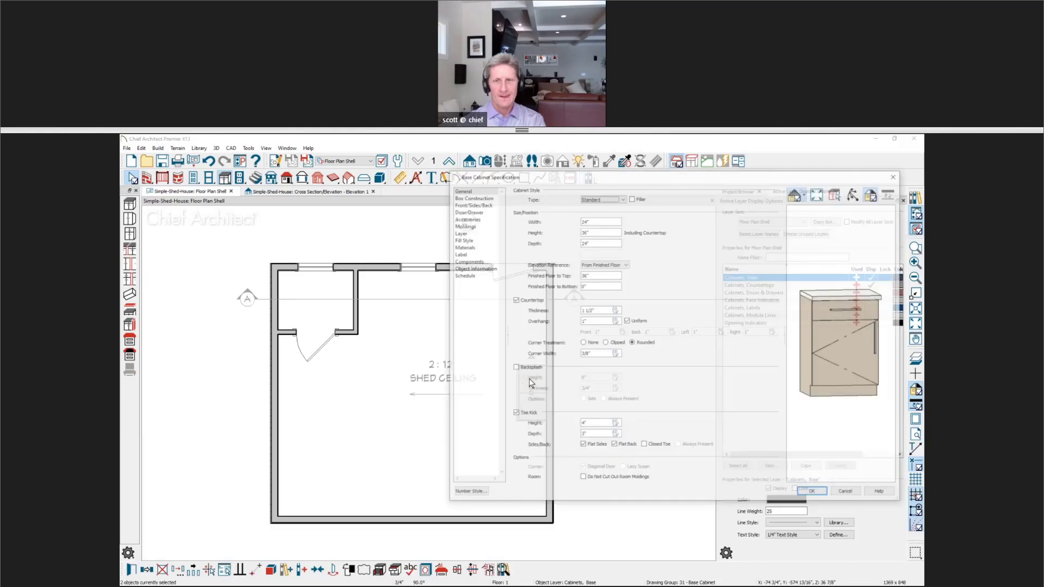
left_click(850, 348)
left_click(753, 244)
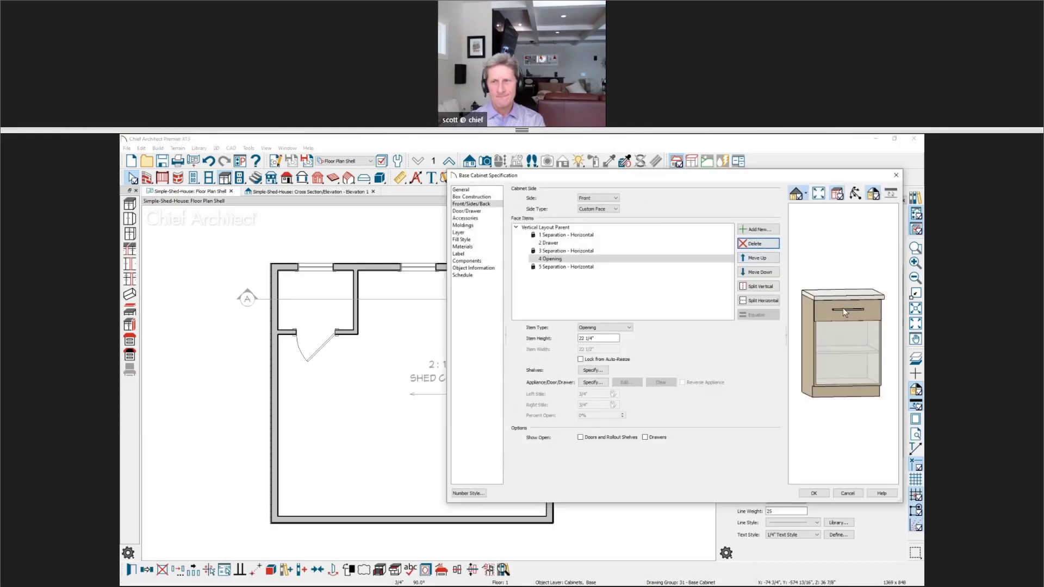
left_click(753, 244)
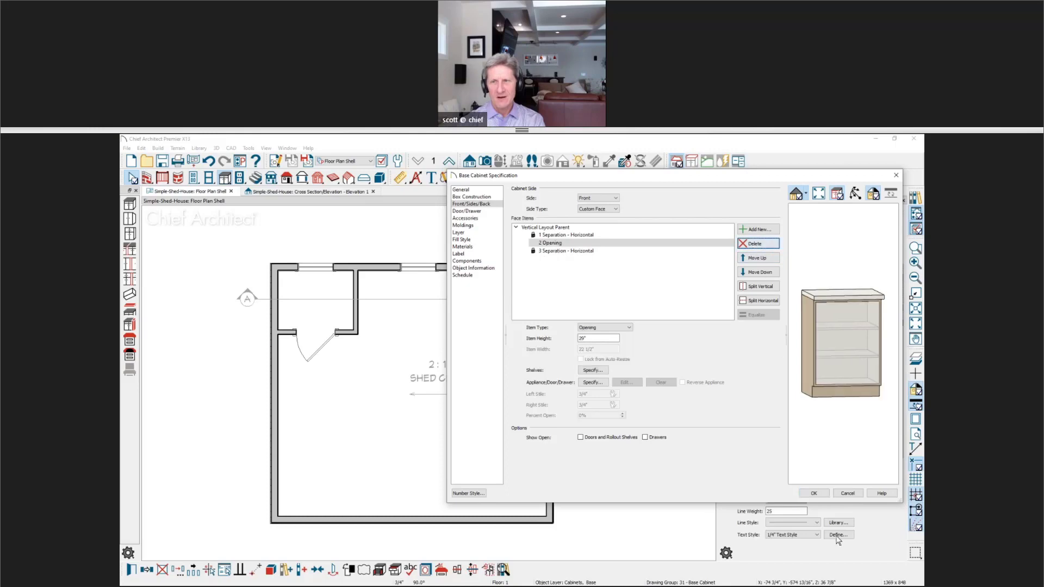
left_click(813, 494)
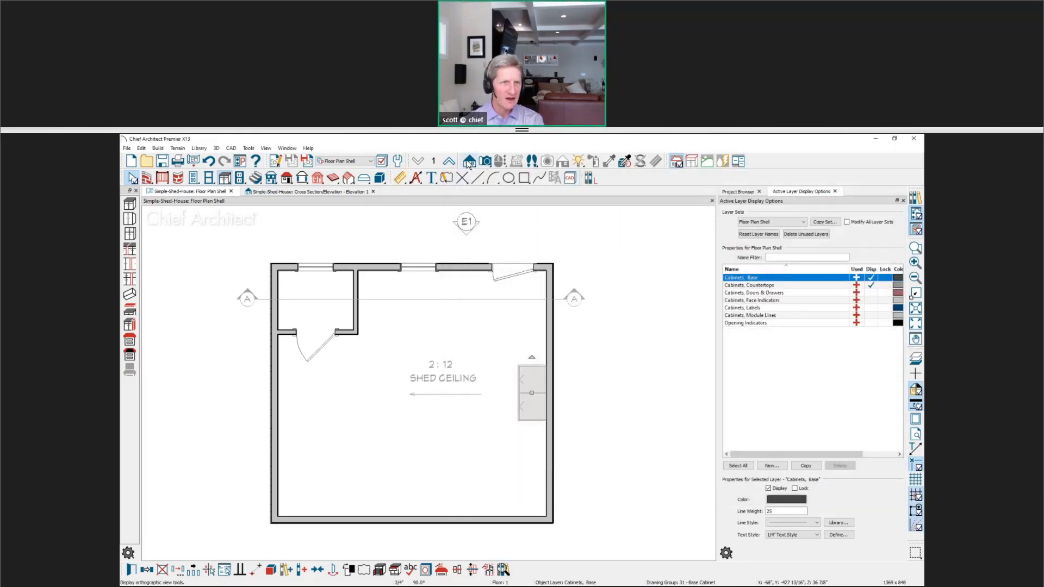
Create a wall elevation view facing the two base cabinets and turn off the line weight display.
left_click(470, 160)
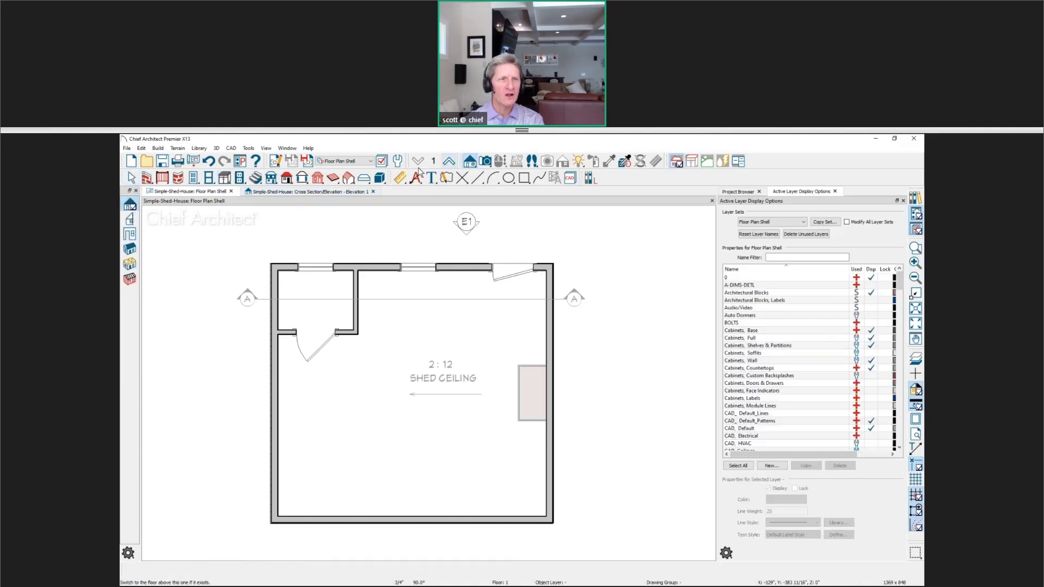
mouse_move(498, 401)
left_mouse_down()
mouse_move(616, 412)
mouse_move(607, 435)
left_mouse_up()
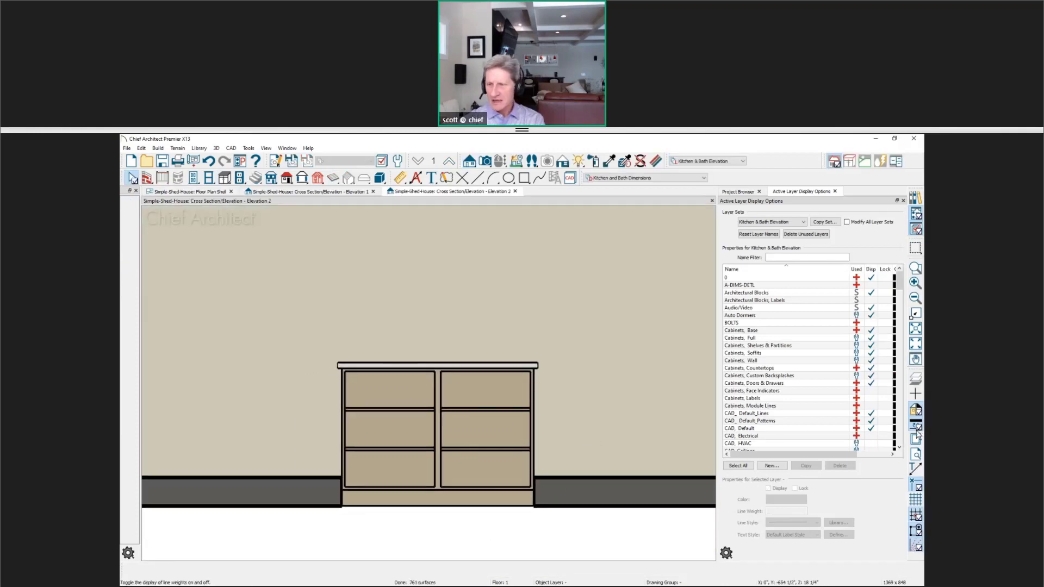
scroll(412, 471, "up", 1)
scroll(413, 471, "up", 1)
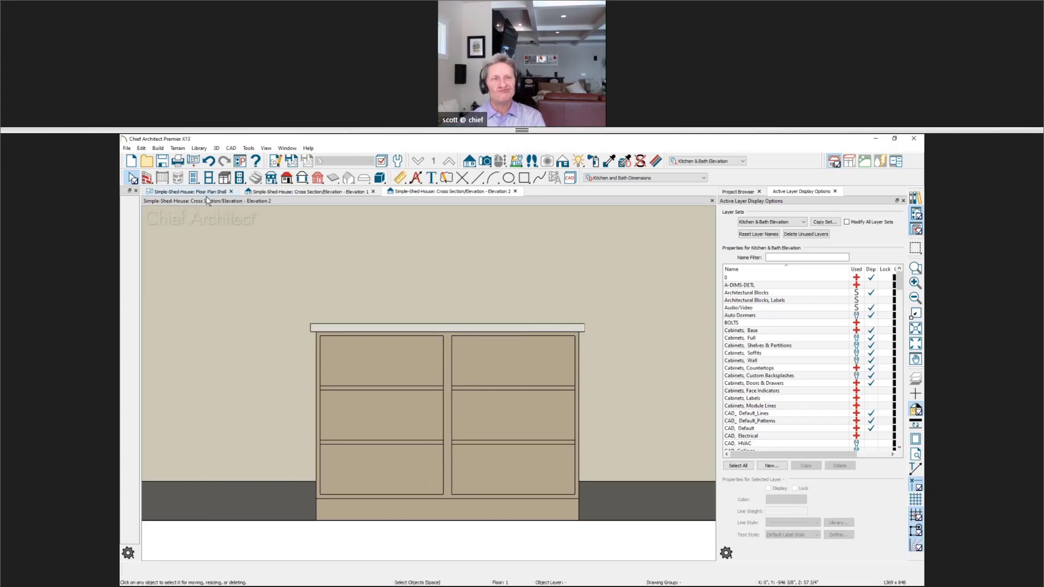
Switch the floor plan to the Kitchen & Bath plan view and examine the labels and division of the two base cabinets.
left_click(193, 192)
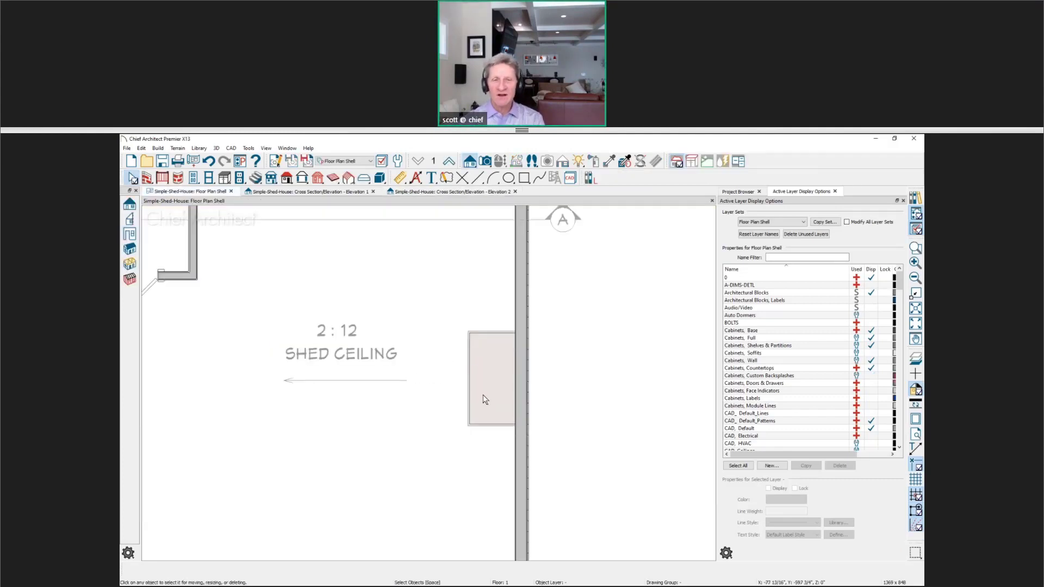
left_click(368, 162)
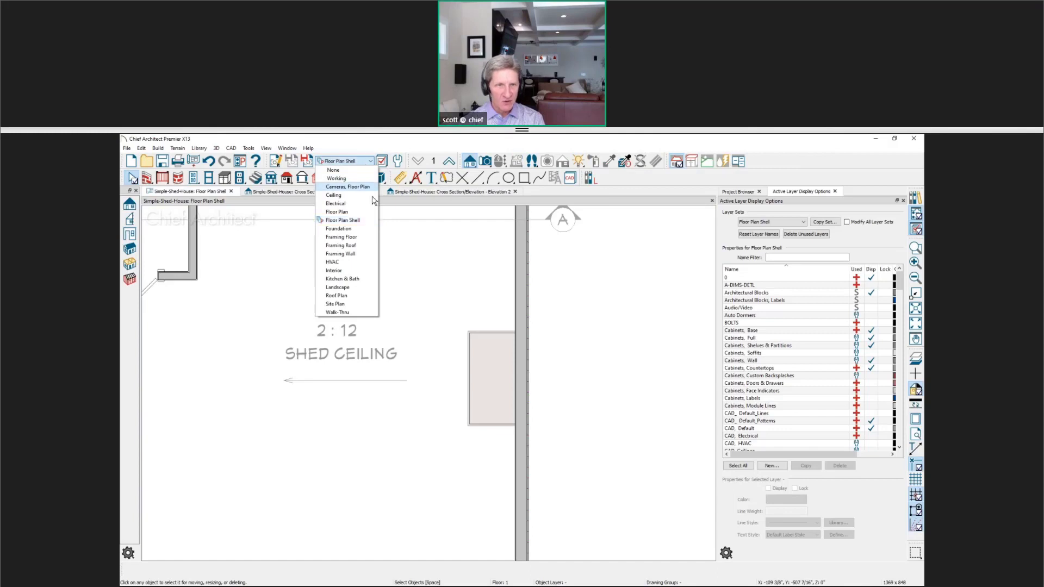
left_click(354, 279)
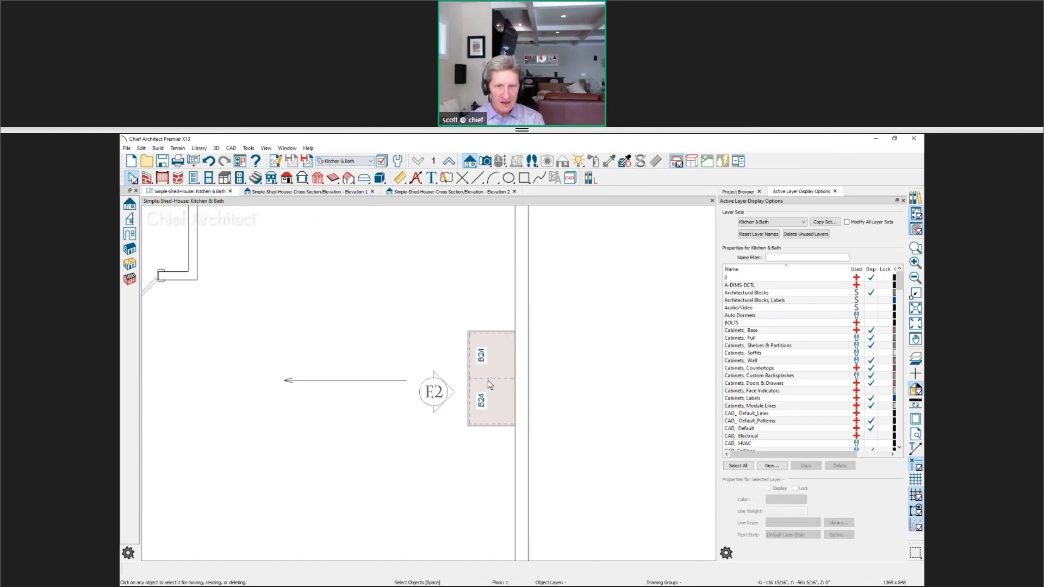
scroll(498, 387, "up", 2)
scroll(488, 405, "up", 2)
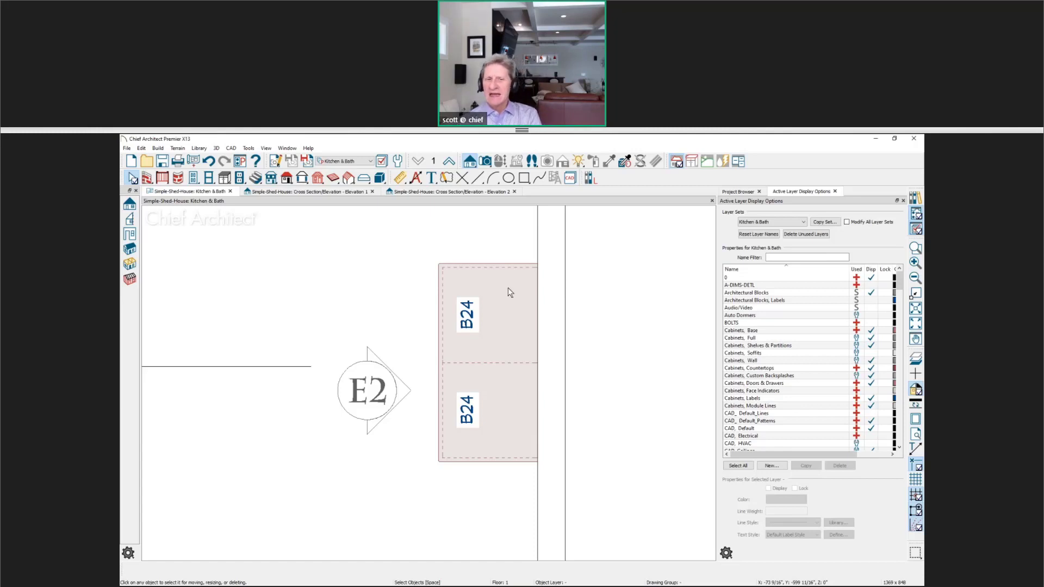
scroll(465, 372, "up", 3)
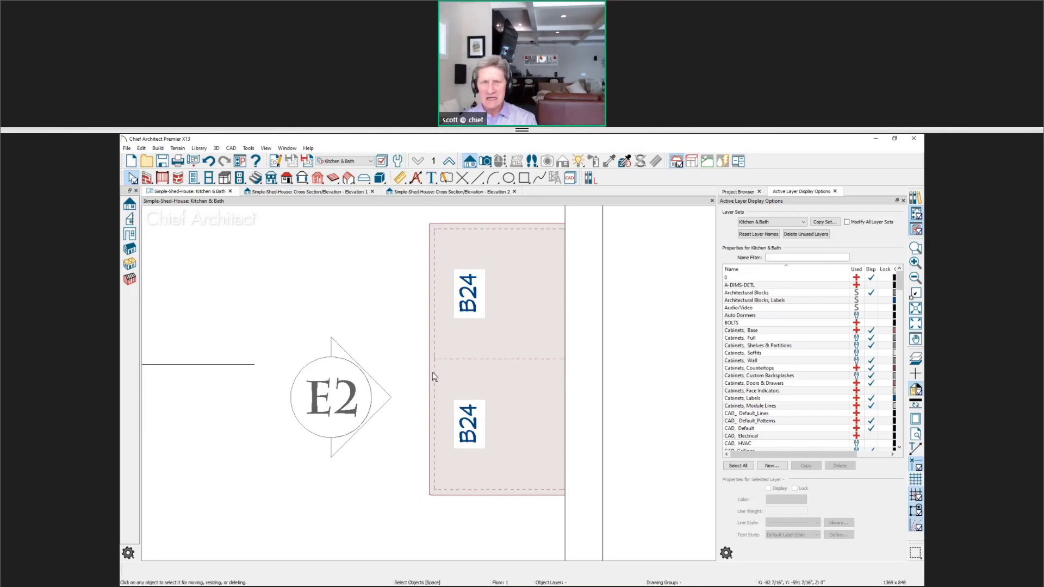
Turn on the display of the "Cabinets, Module Lines" layer in the base cabinet elevation.
left_click(464, 193)
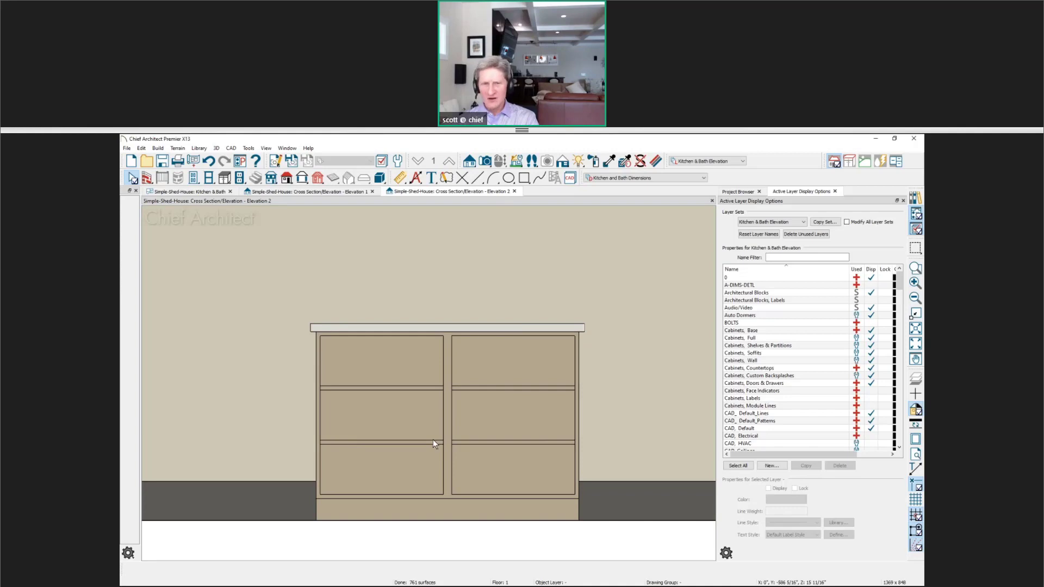
left_click(520, 423)
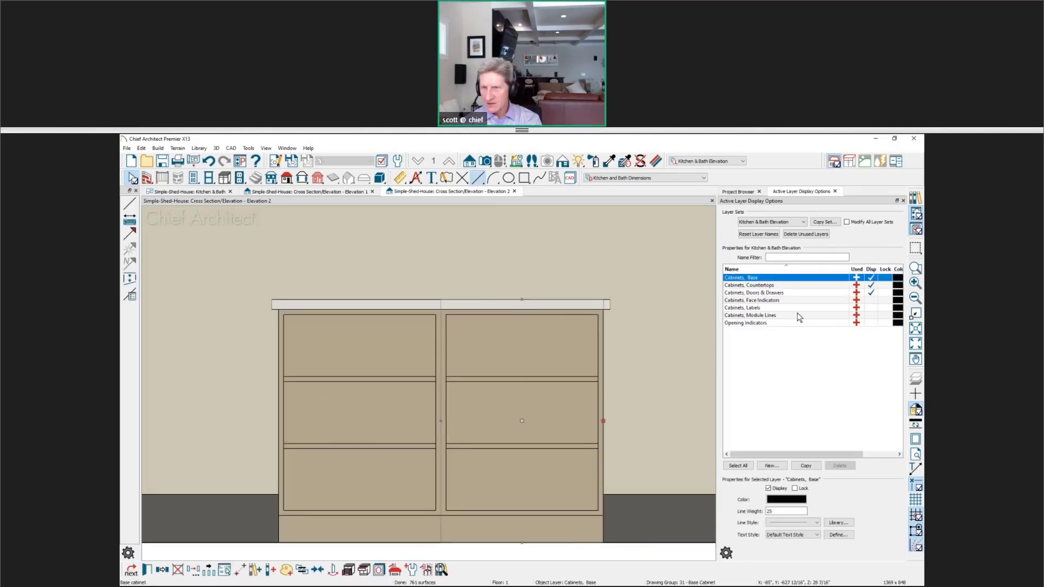
left_click(834, 315)
left_click(872, 316)
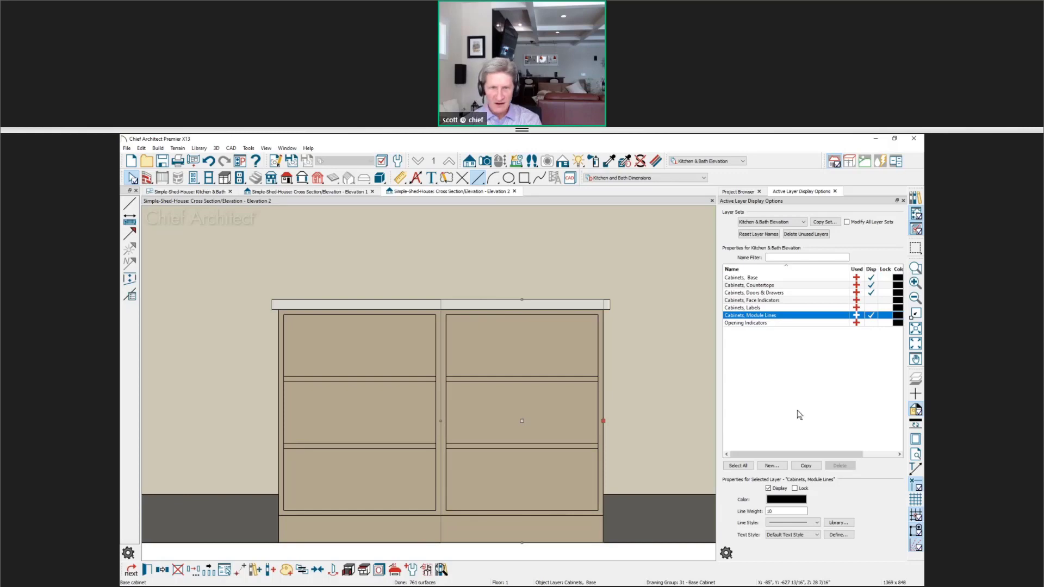
left_click(651, 394)
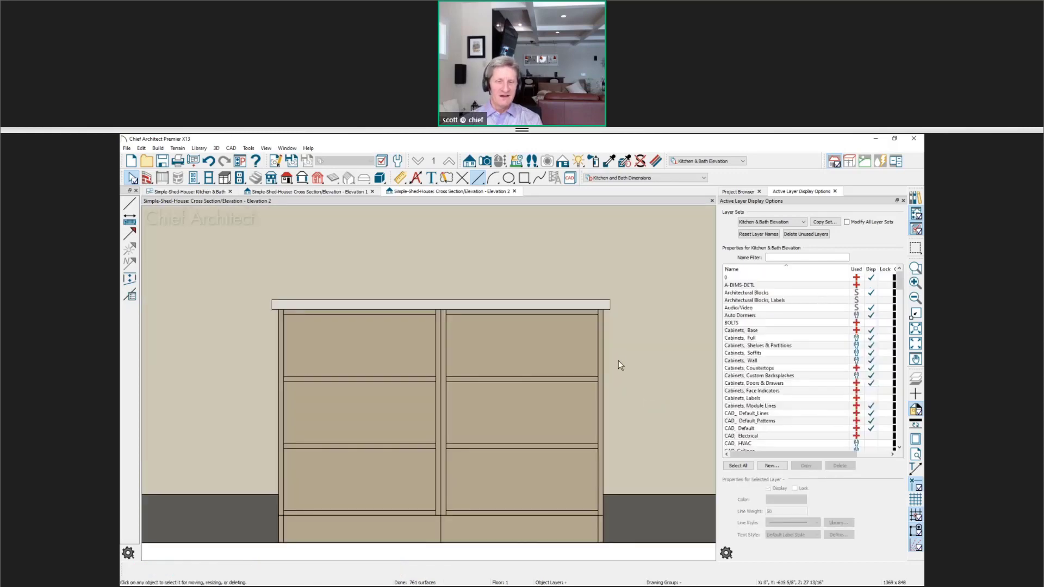
Select the right-hand base cabinet and highlight its "Cabinets, Module Lines" layer to check the display settings.
middle_click_drag(618, 361, 608, 338)
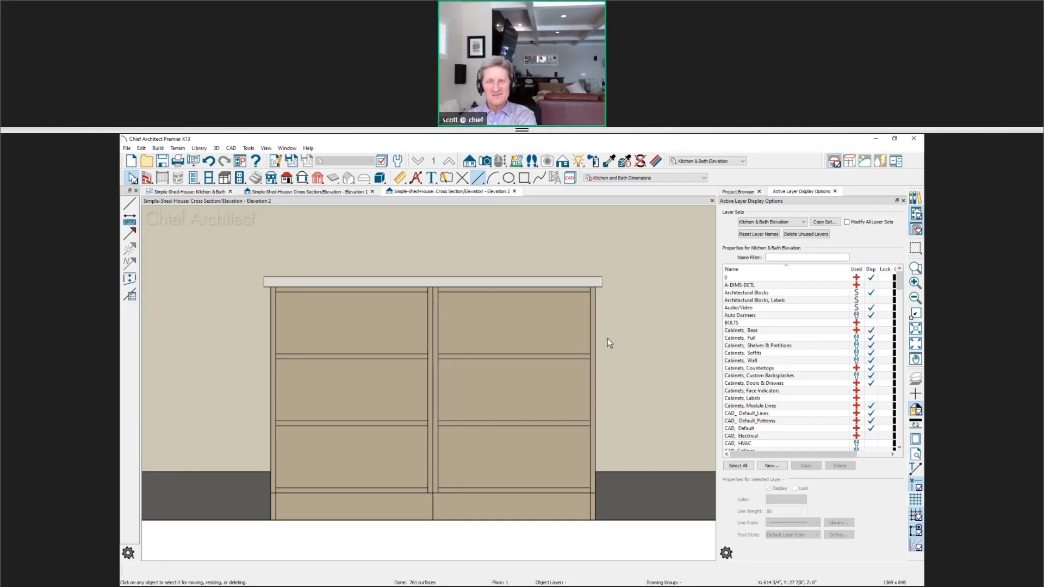
left_click(557, 365)
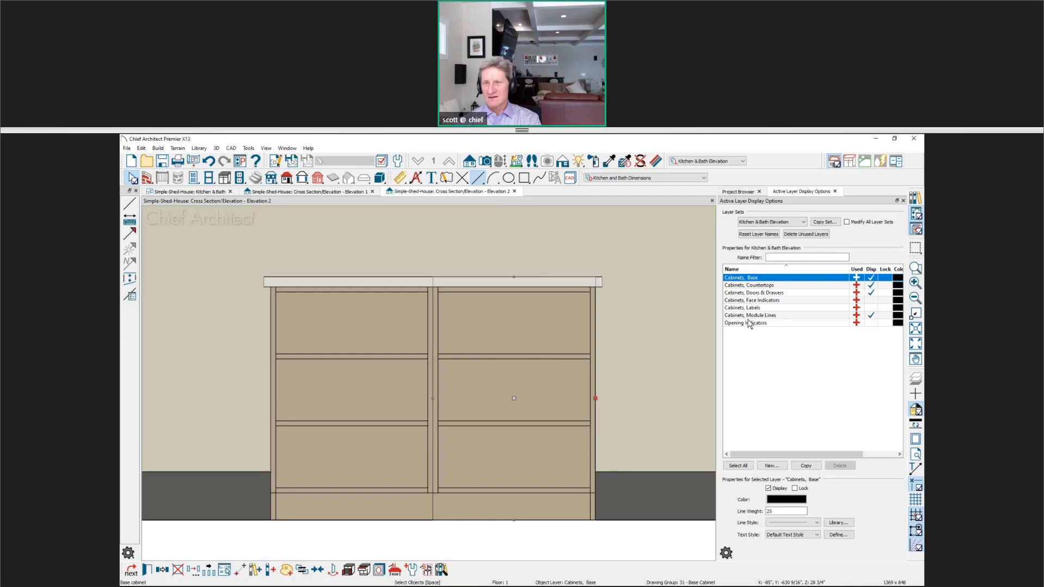
left_click(816, 317)
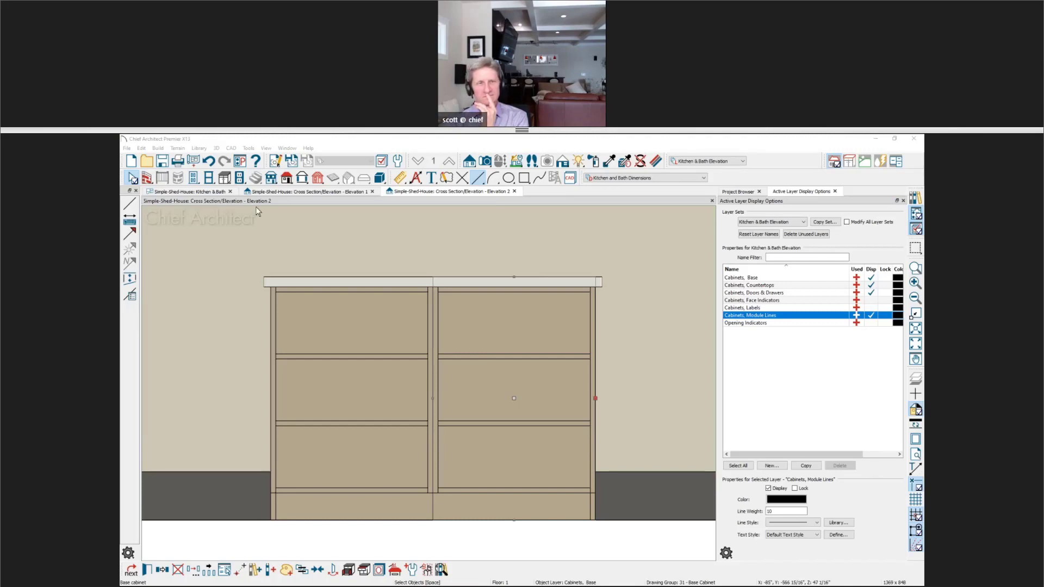
Return to the Kitchen & Bath floor plan and create a full perspective overview of the house, orbited to an outside corner.
left_click(195, 191)
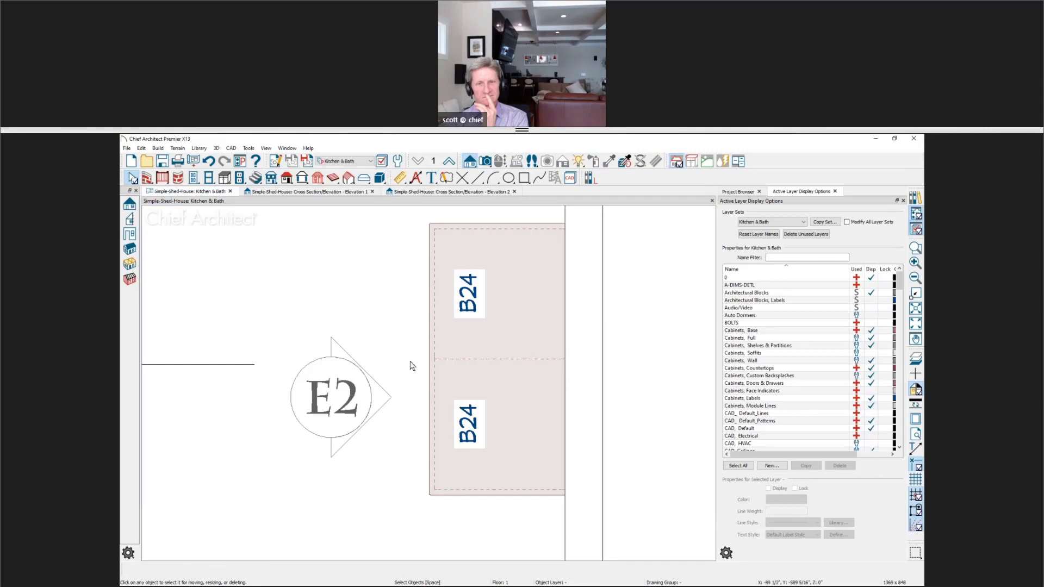
scroll(414, 364, "down", 4)
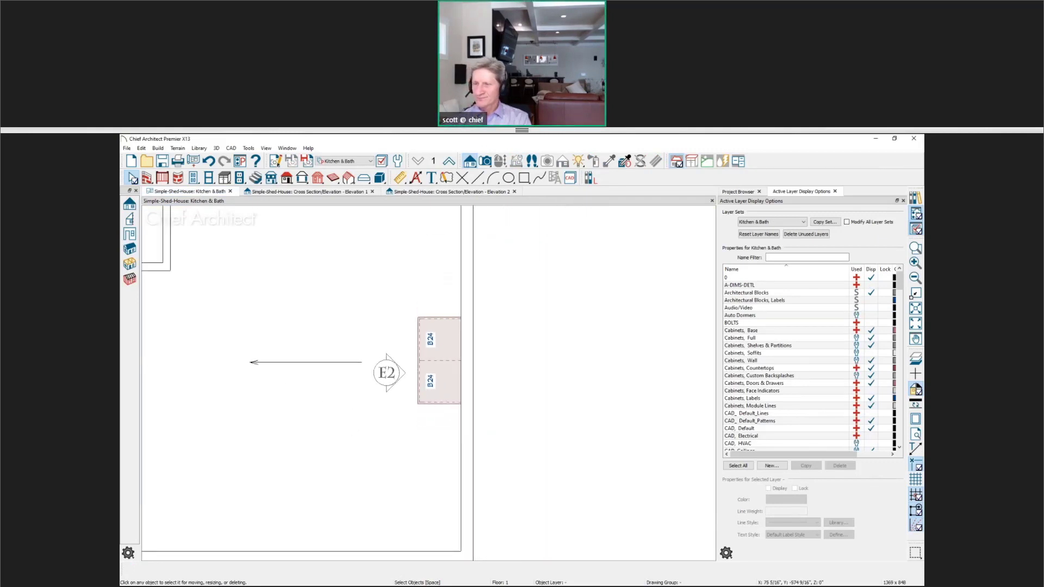
scroll(478, 403, "down", 2)
middle_click_drag(468, 447, 479, 435)
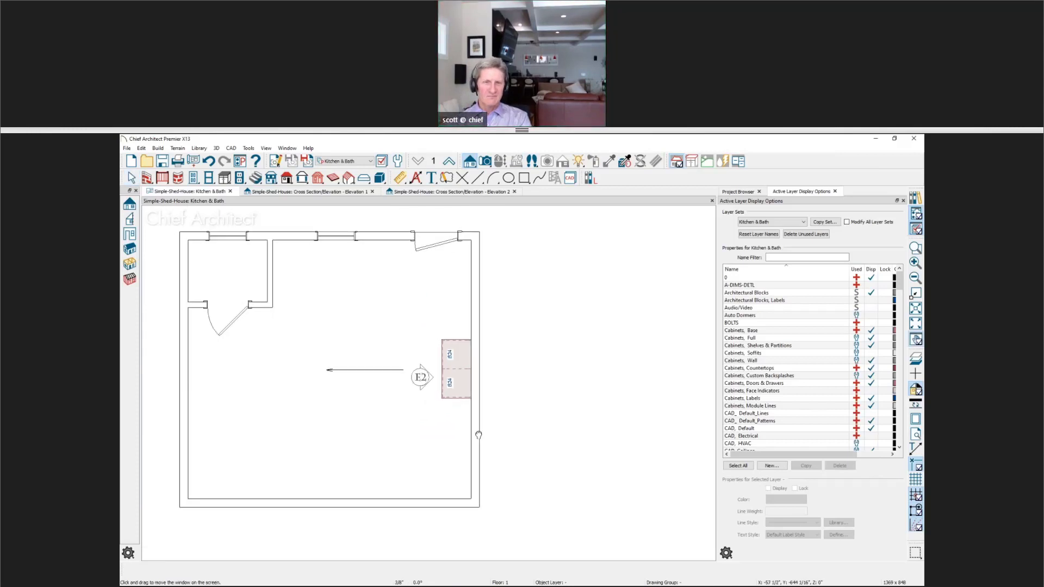
left_click_drag(479, 435, 498, 438)
key("space")
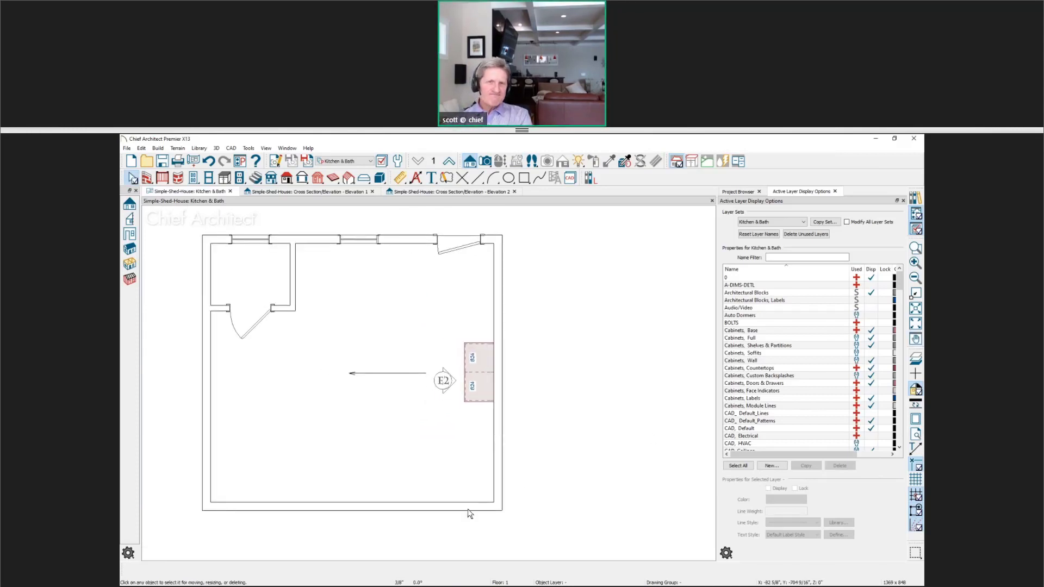
left_click(480, 163)
left_click(129, 218)
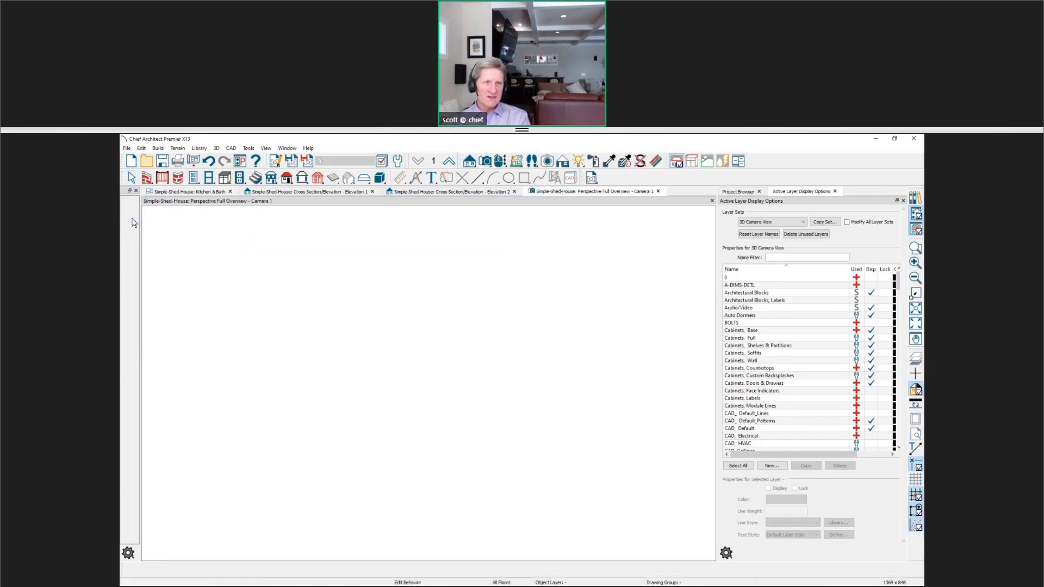
left_click_drag(320, 349, 357, 426)
Hide the camera-facing exterior walls in the overview, orbit to the cabinet side and apply the "3D Camera View" layer set.
left_click(279, 162)
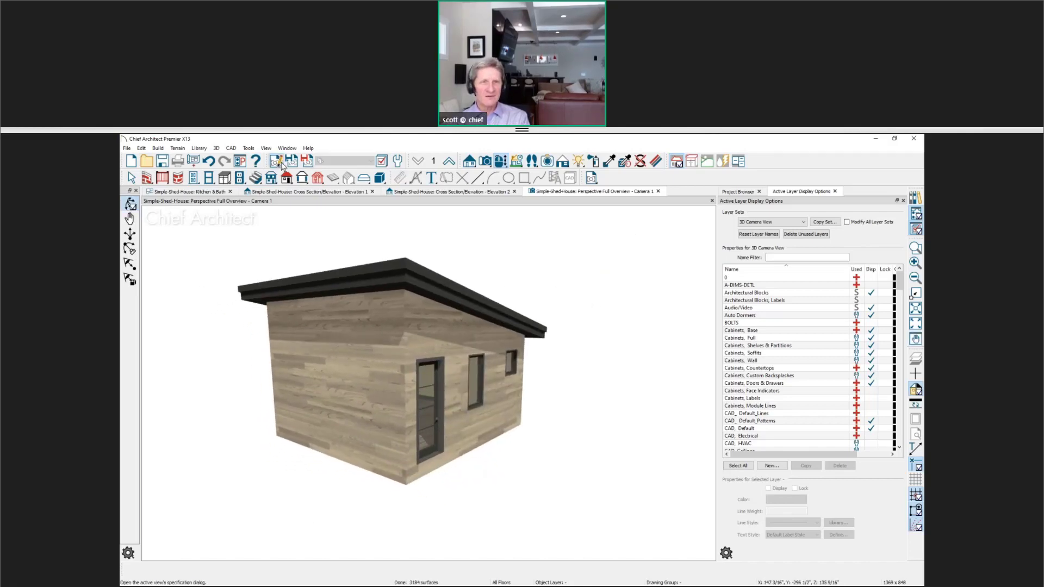
left_click(732, 490)
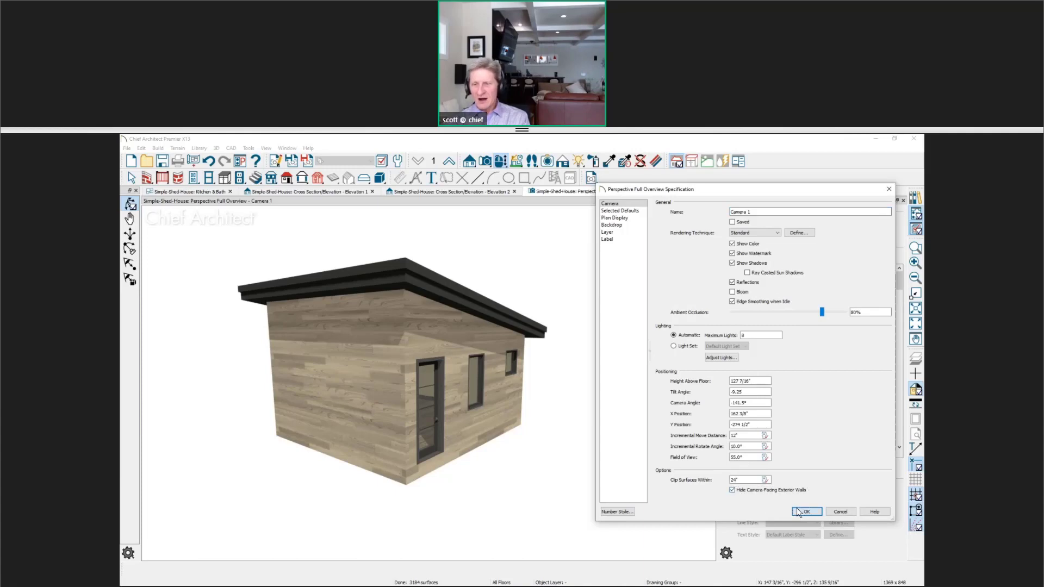
left_click(806, 511)
left_click_drag(560, 455, 338, 461)
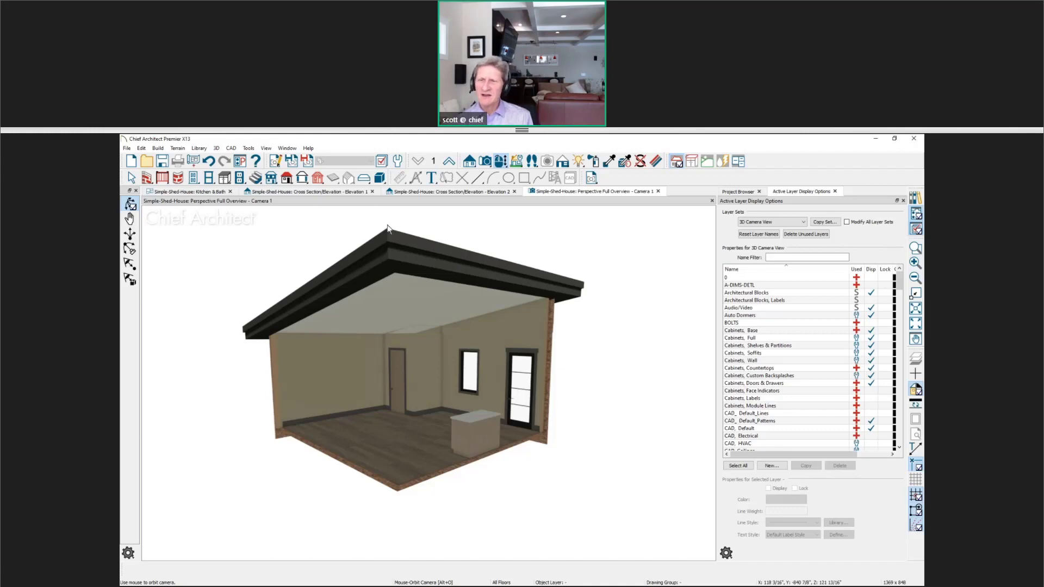
left_click(778, 222)
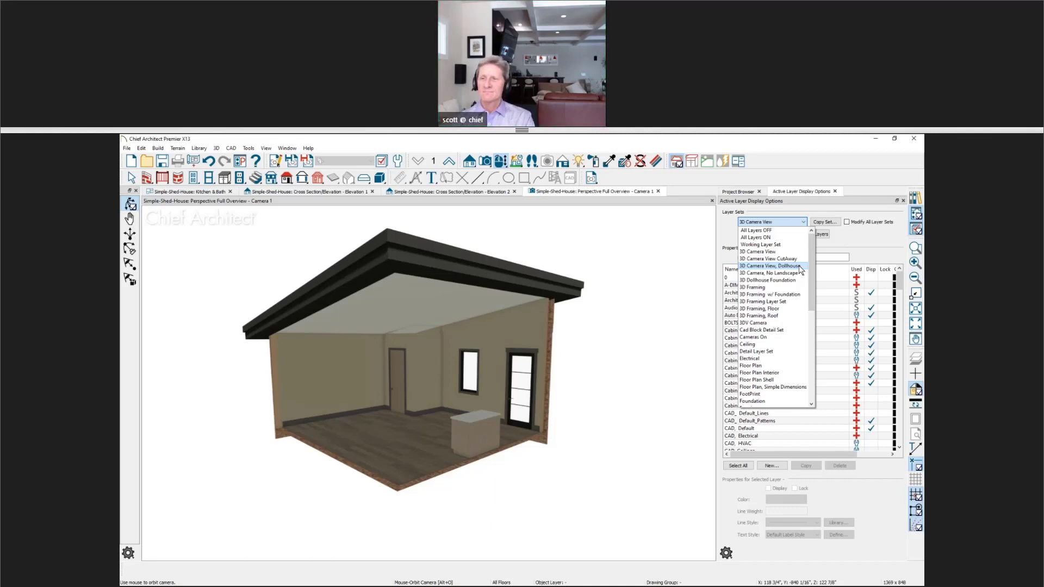
left_click(793, 251)
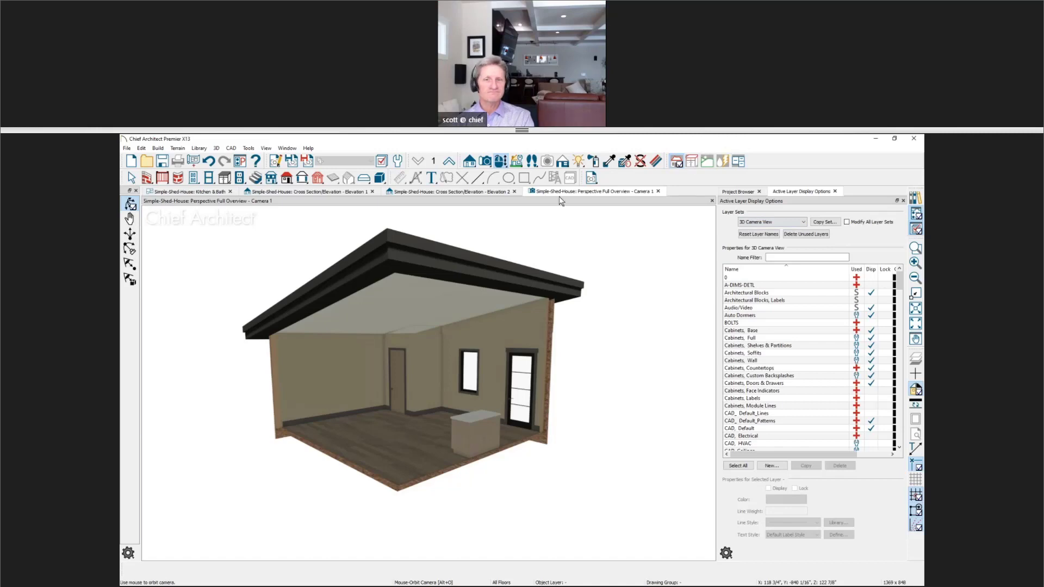
Select the nearer base cabinet in the overview and open its layer assignment with the list of available layers.
scroll(473, 431, "up", 3)
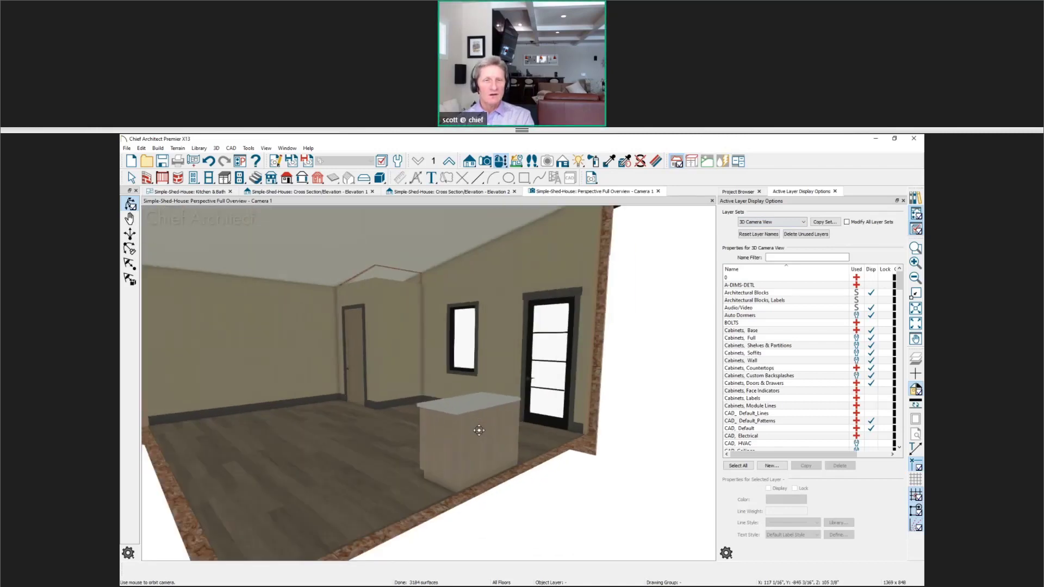
left_click_drag(434, 464, 468, 480)
left_click(468, 481)
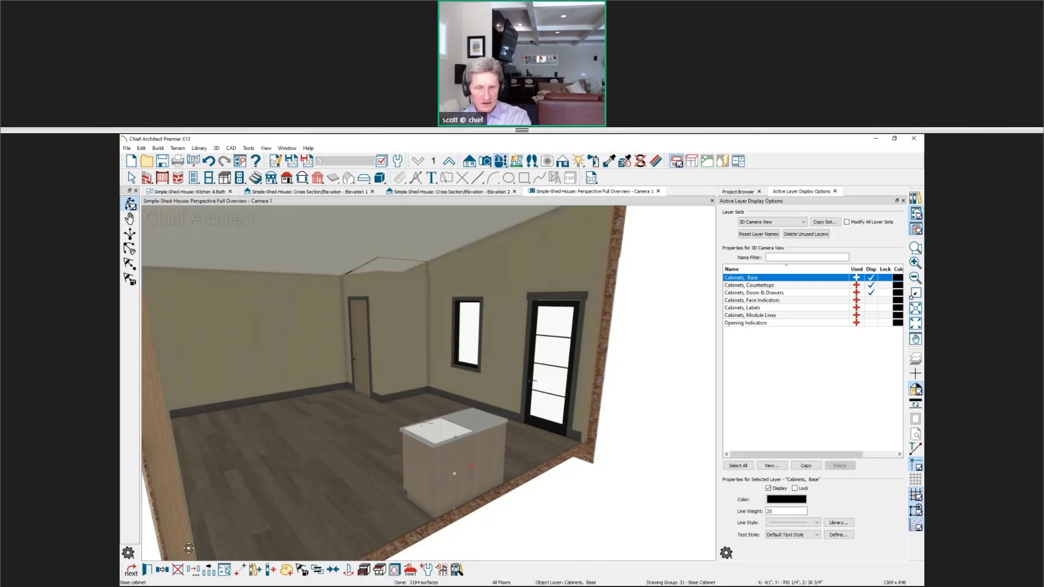
key("Escape")
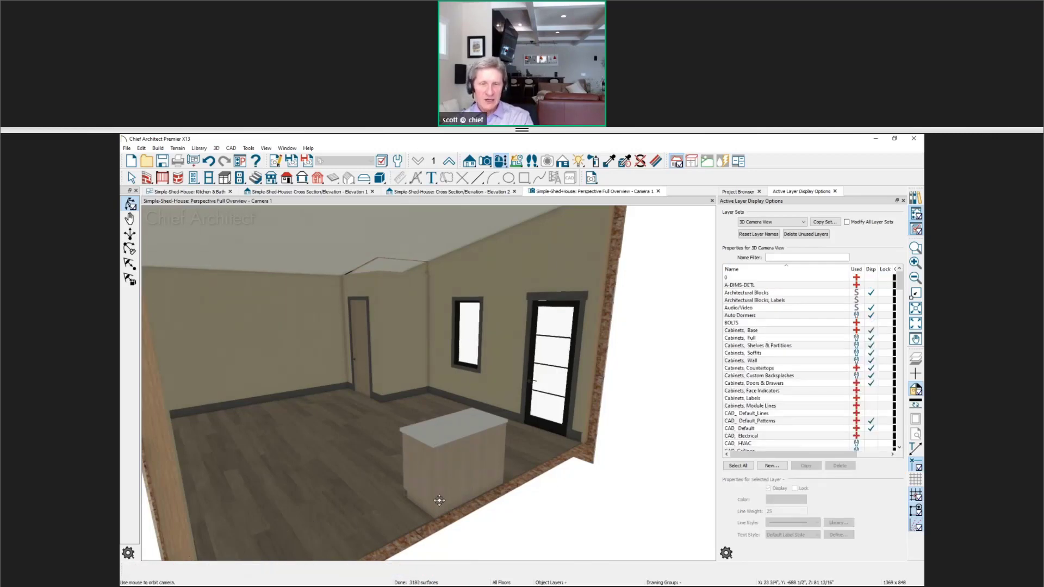
left_click(454, 483)
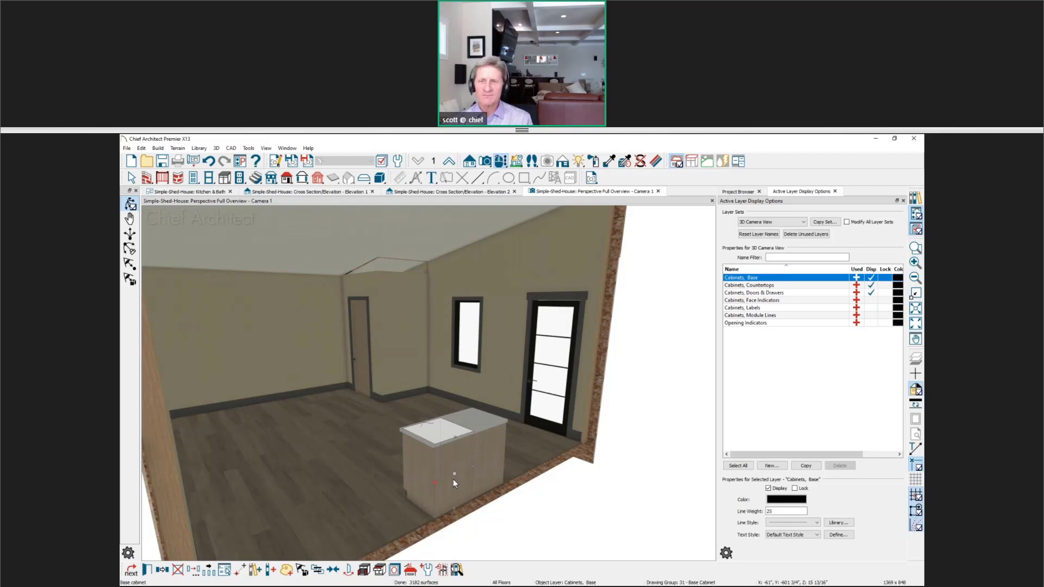
double_click(461, 453)
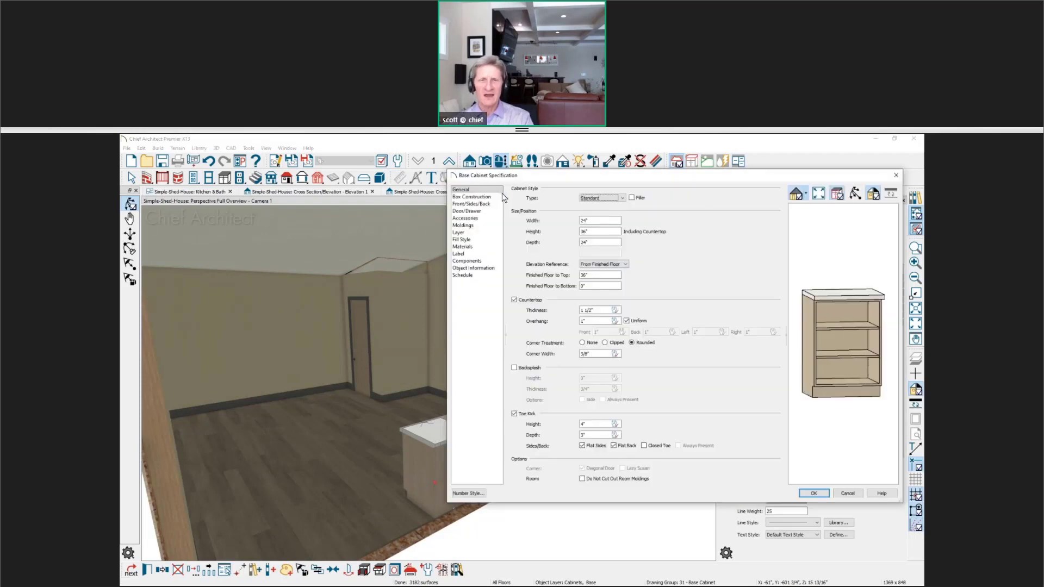
left_click(478, 233)
left_click(601, 199)
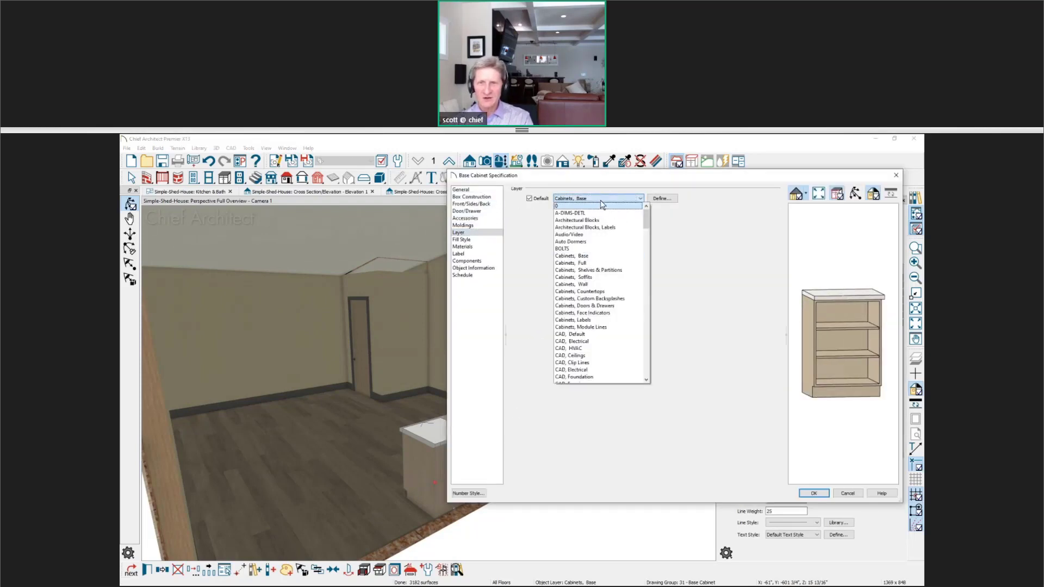
Search the layer display options of the 3D Camera View set for "acc".
left_click(674, 198)
left_click(675, 199)
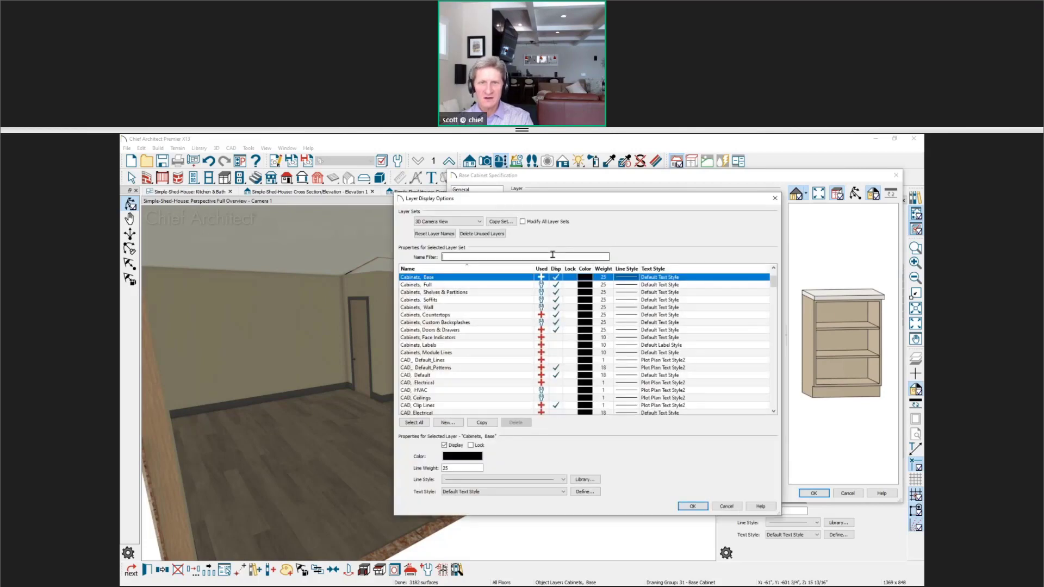
type("acc")
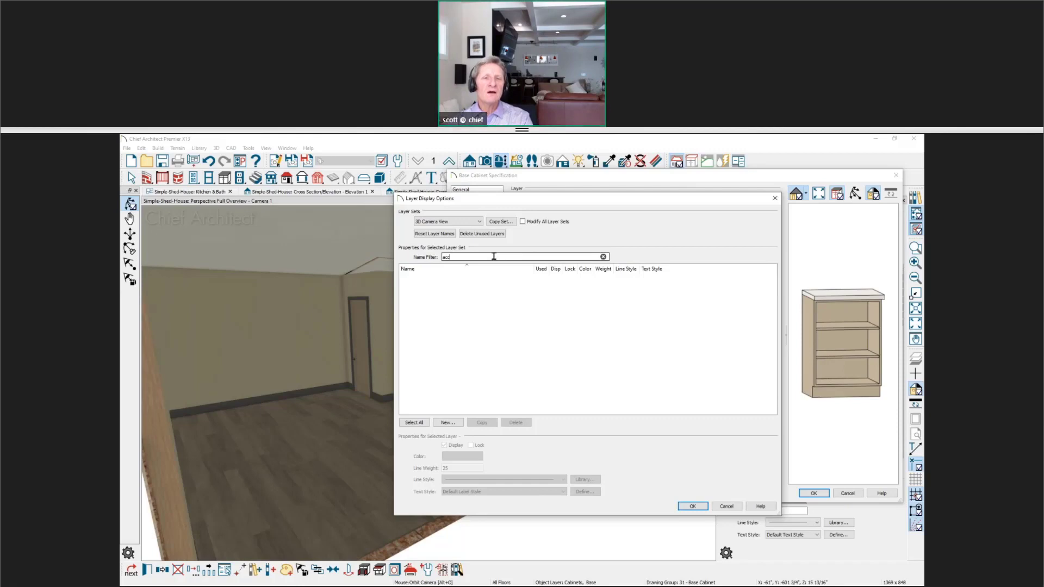
key("Escape")
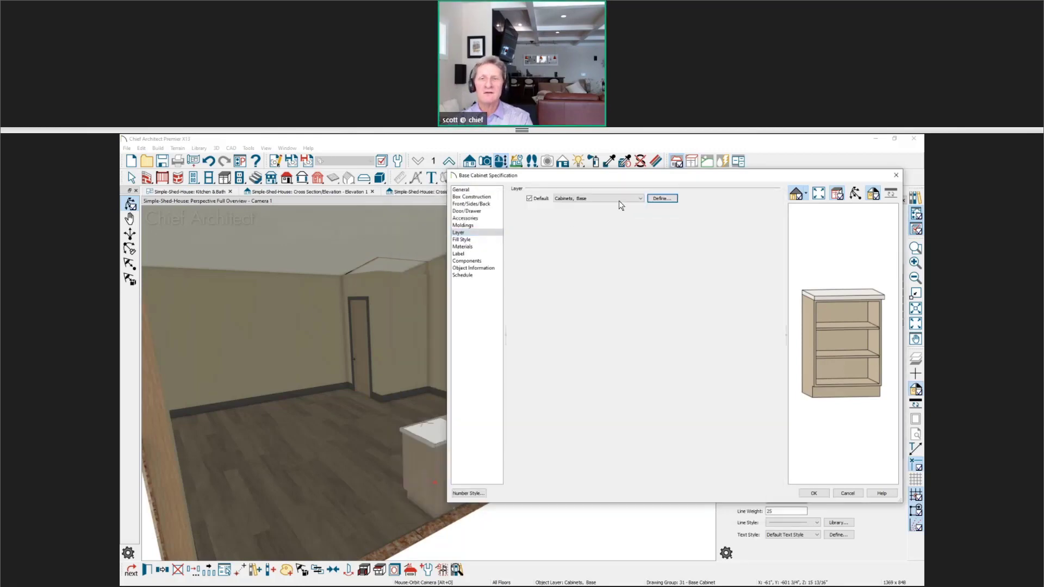
Copy the "Cabinets, Base" layer as "Accessories", turn off its display and assign the selected base cabinet to it.
left_click(662, 198)
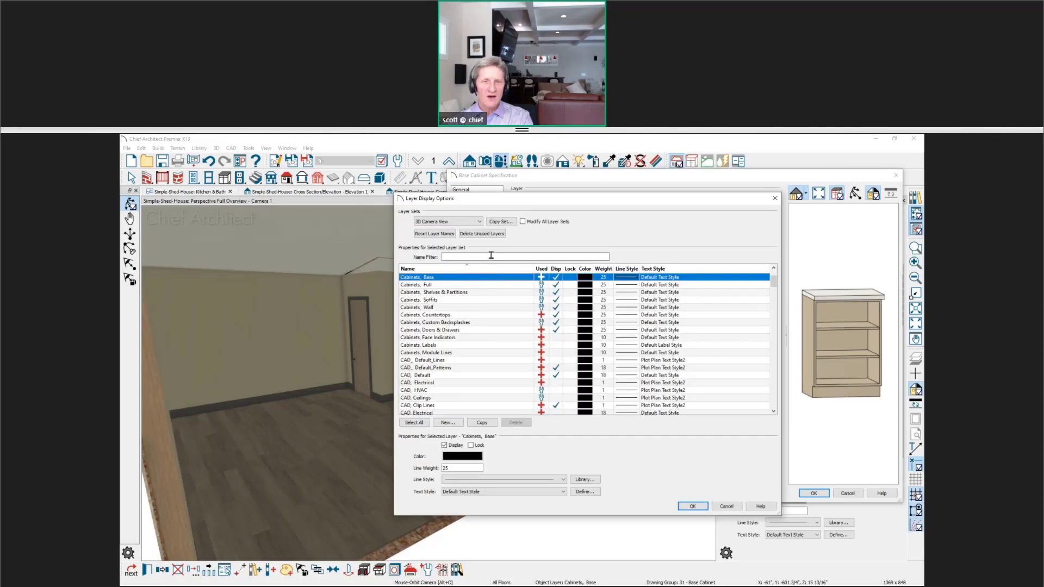
left_click(482, 423)
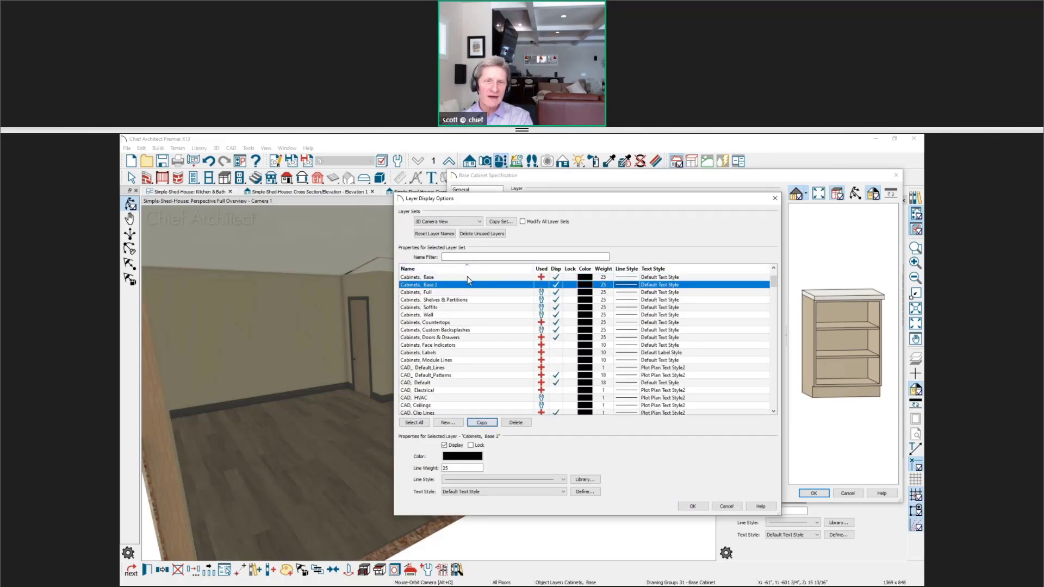
left_click(467, 285)
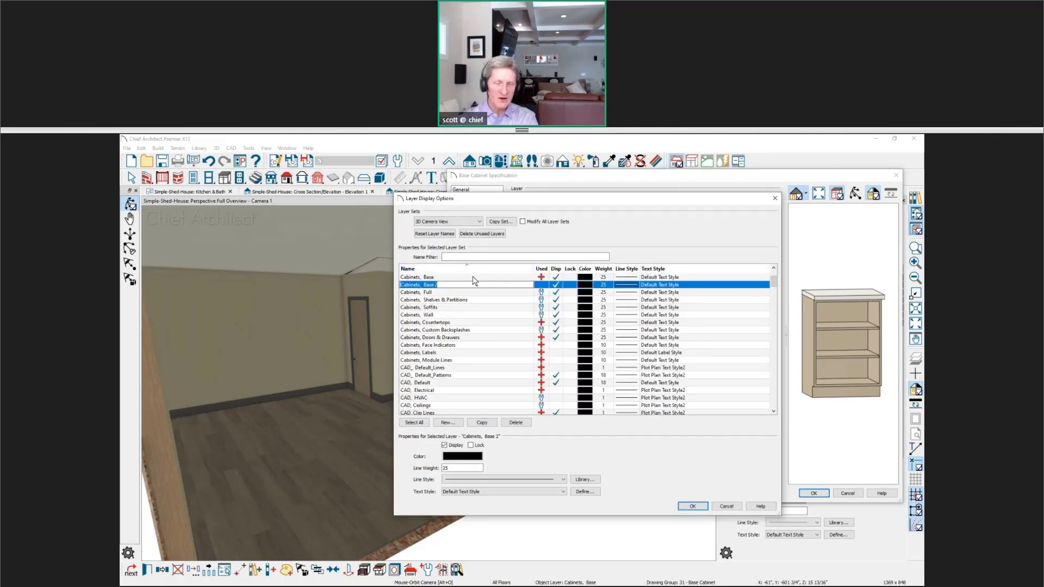
type("Acces")
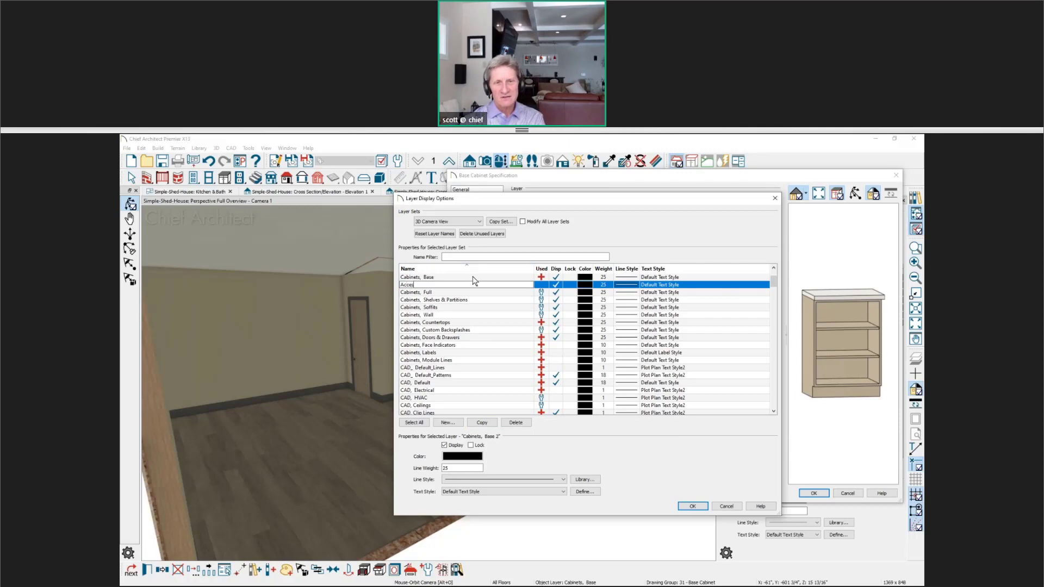
type("sories")
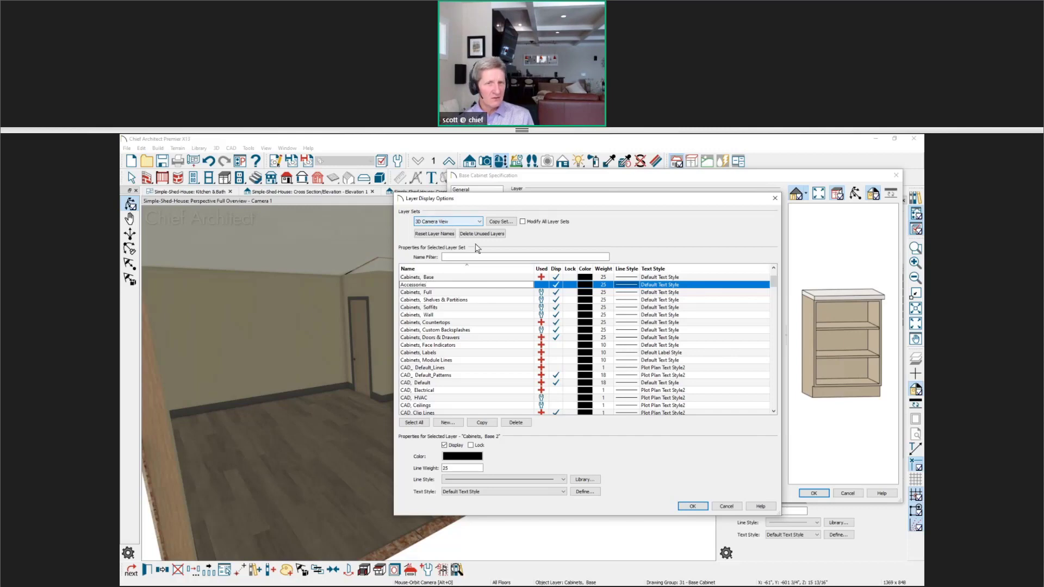
left_click(556, 284)
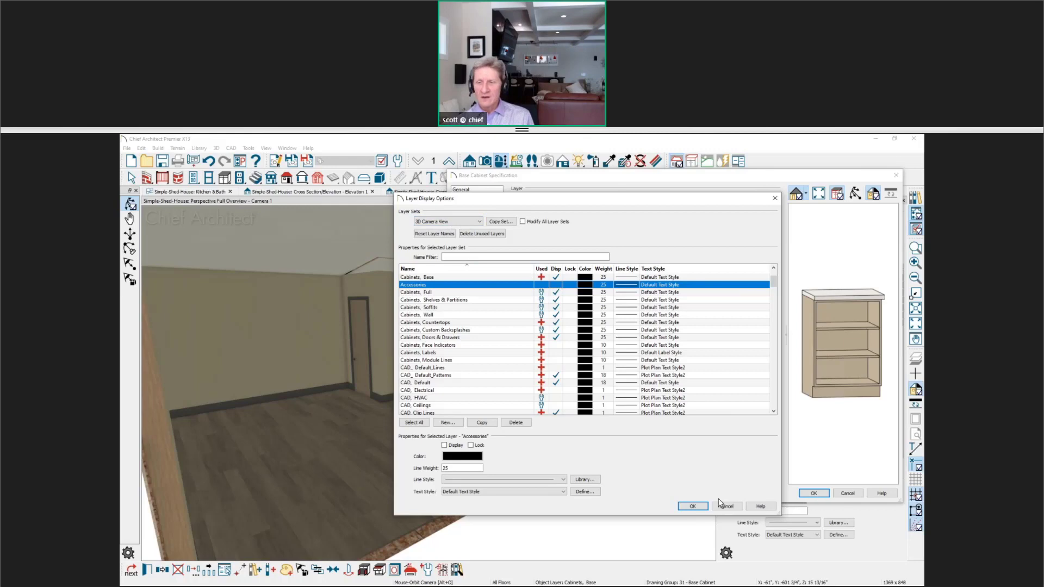
left_click(692, 506)
left_click(814, 493)
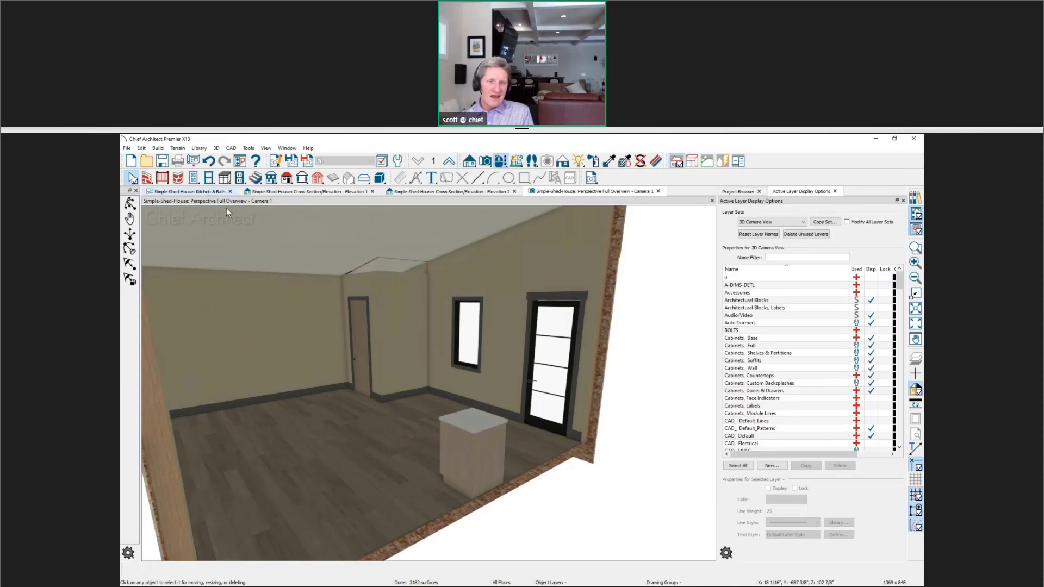
Create a perspective floor overview of the house from the Kitchen & Bath plan and move in towards the base cabinets.
left_click(218, 191)
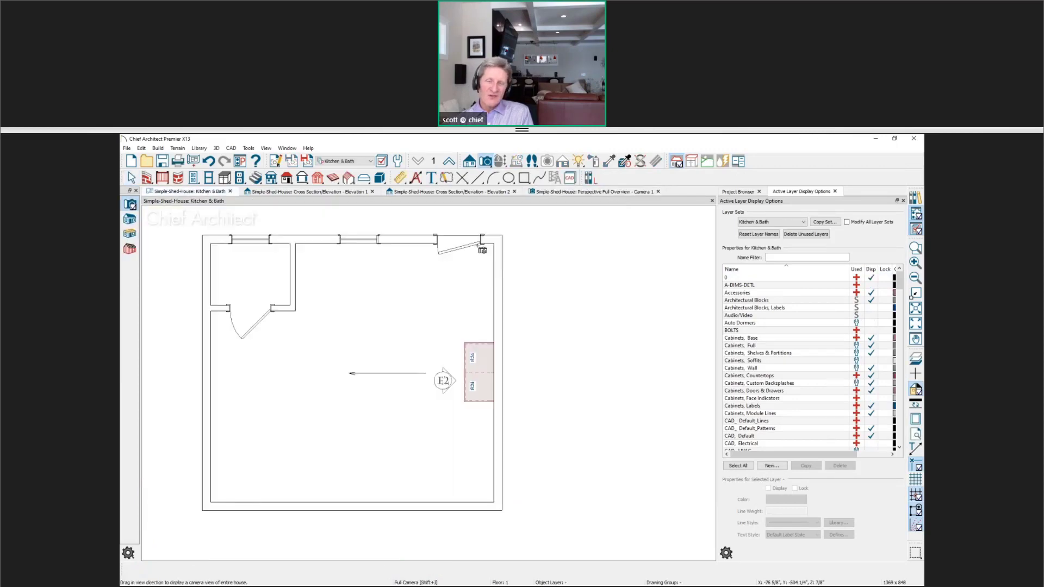
left_click(131, 234)
left_click_drag(455, 401, 634, 434)
scroll(406, 288, "up", 5)
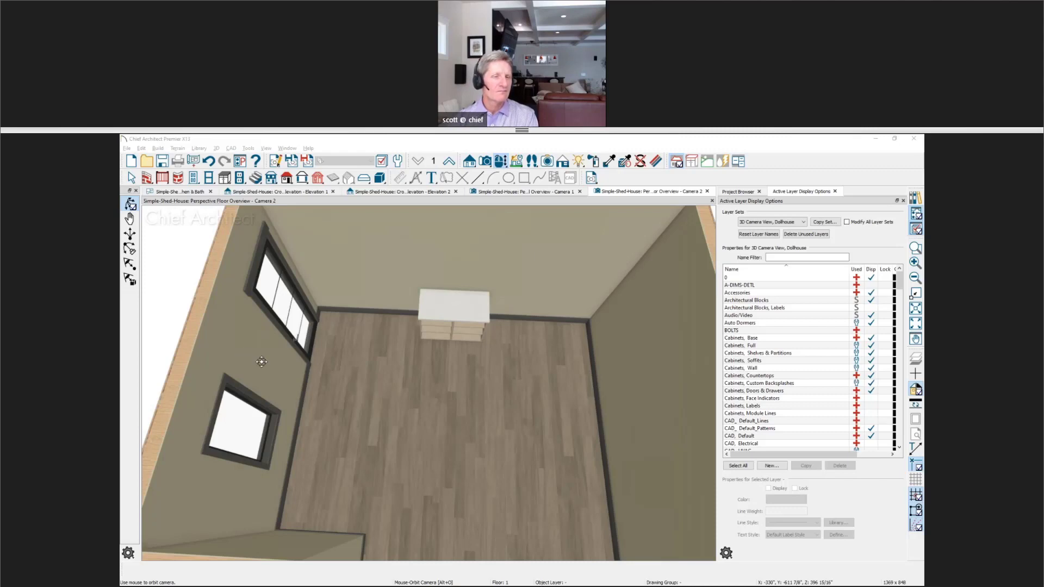
Orbit the floor overview to examine the room's doors, windows and cabinets, and close both perspective views.
left_click_drag(262, 362, 350, 386)
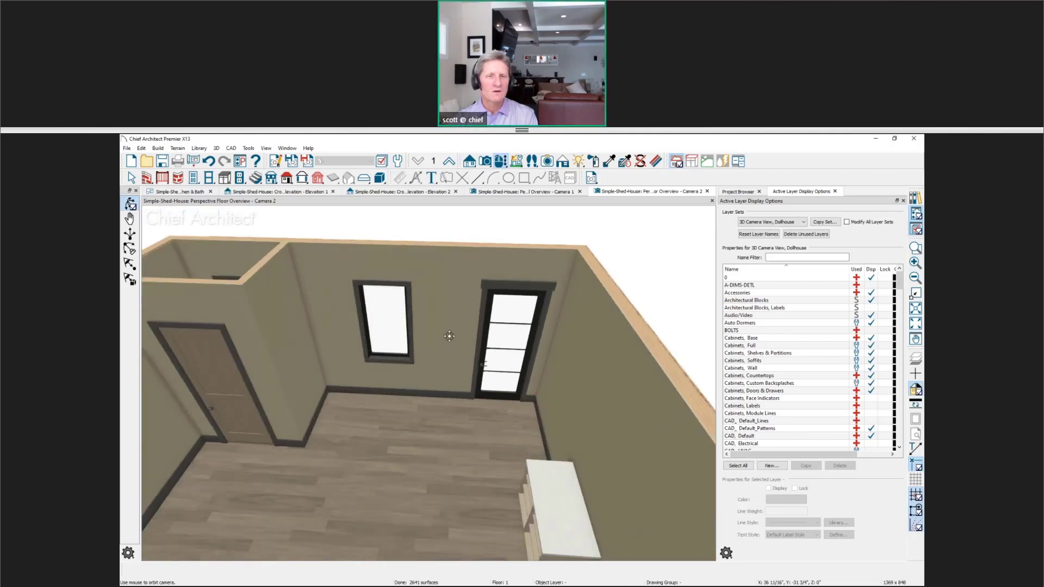
scroll(449, 337, "up", 5)
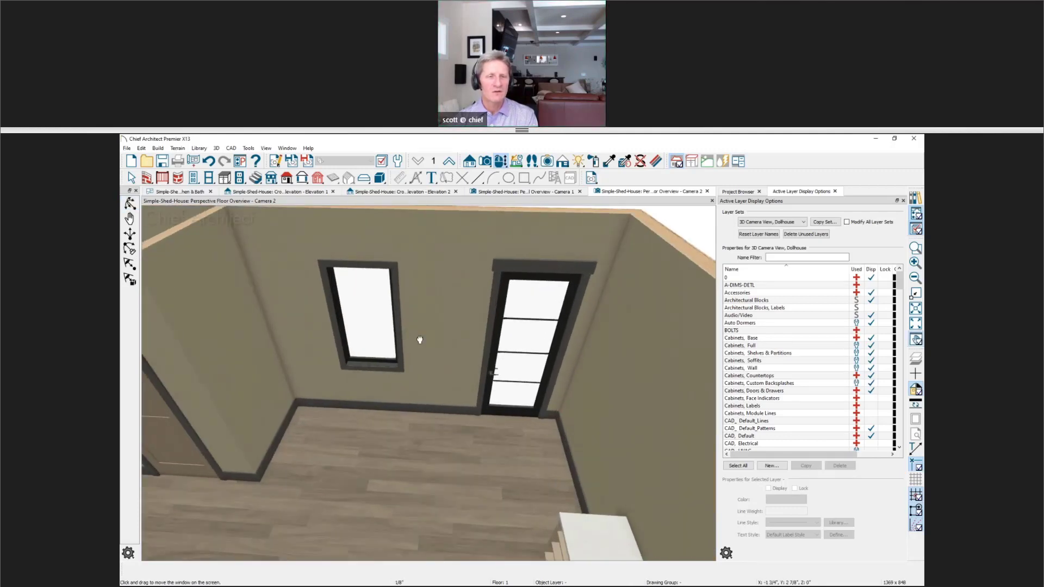
middle_click_drag(420, 340, 490, 348)
left_click_drag(490, 348, 560, 357)
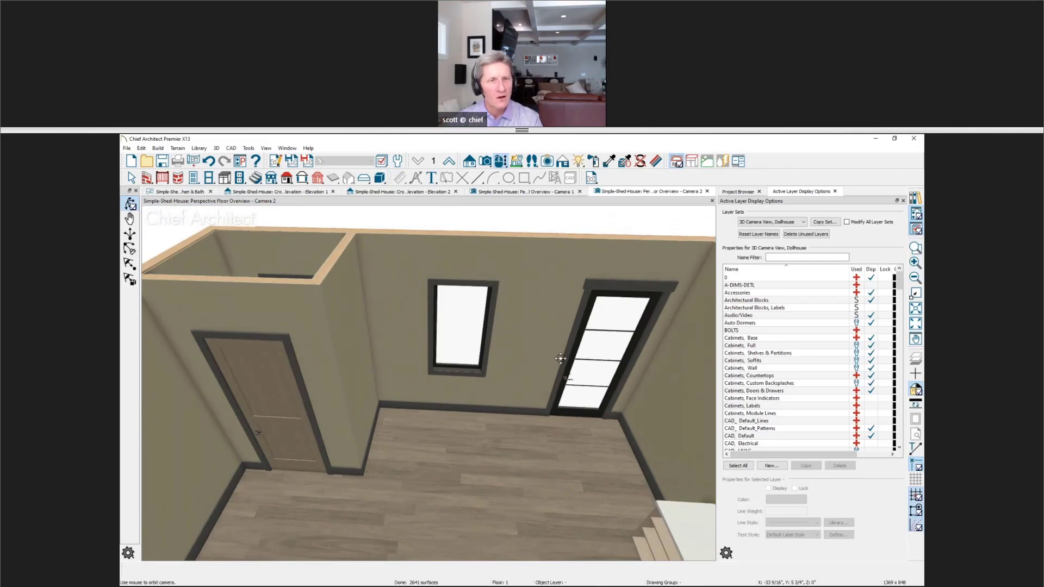
left_click(708, 192)
left_click(659, 192)
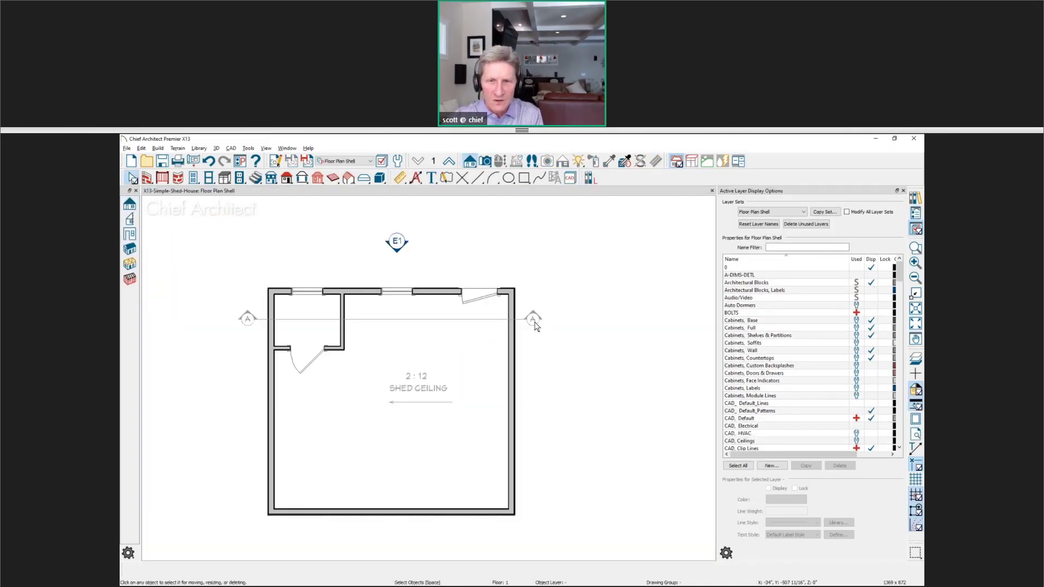
Open the section A view, bring up the exterior door's specification and turn its preview to the opposite face.
double_click(534, 321)
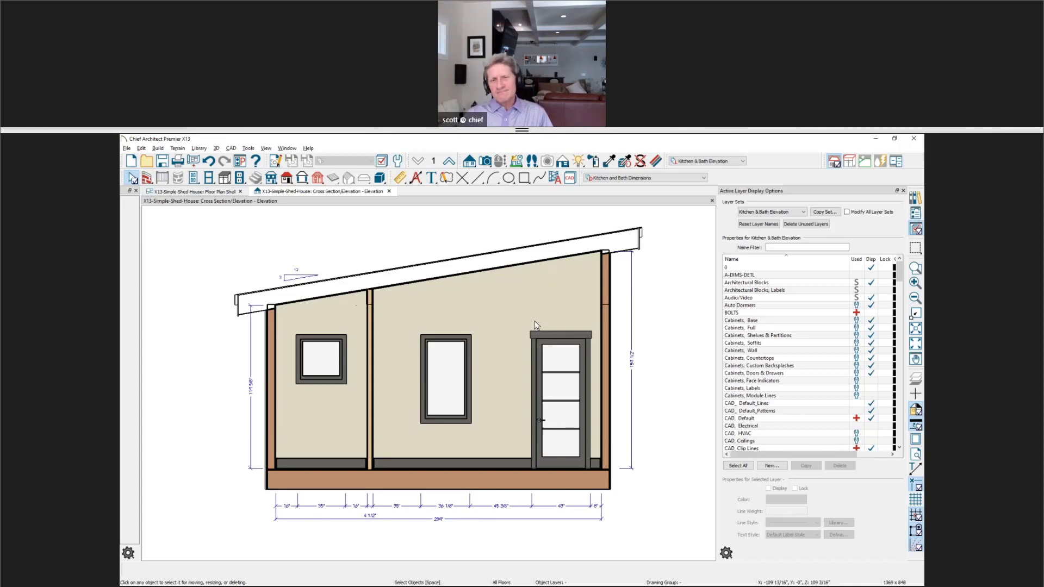
scroll(561, 335, "up", 5)
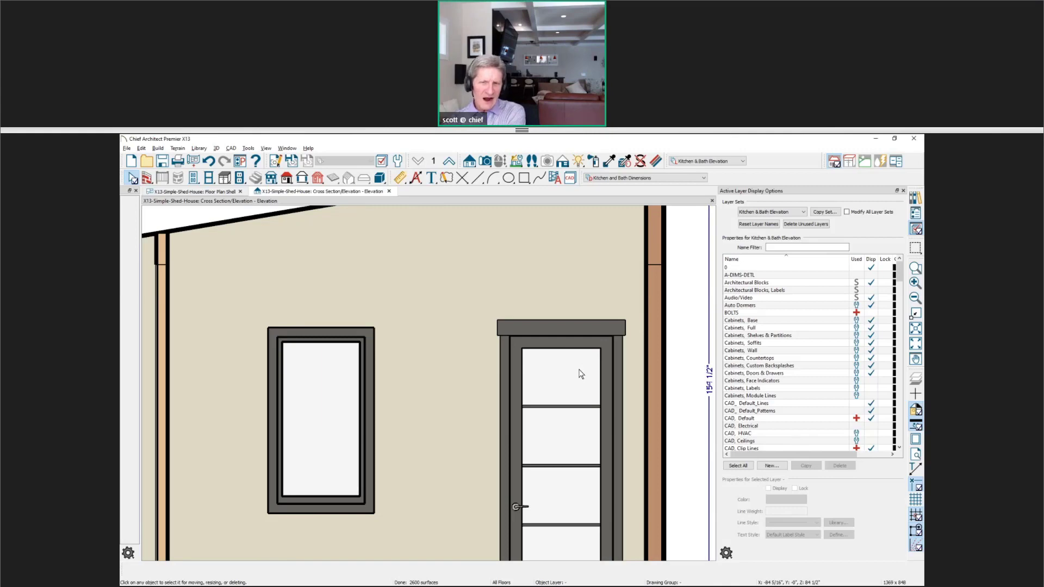
left_click(572, 450)
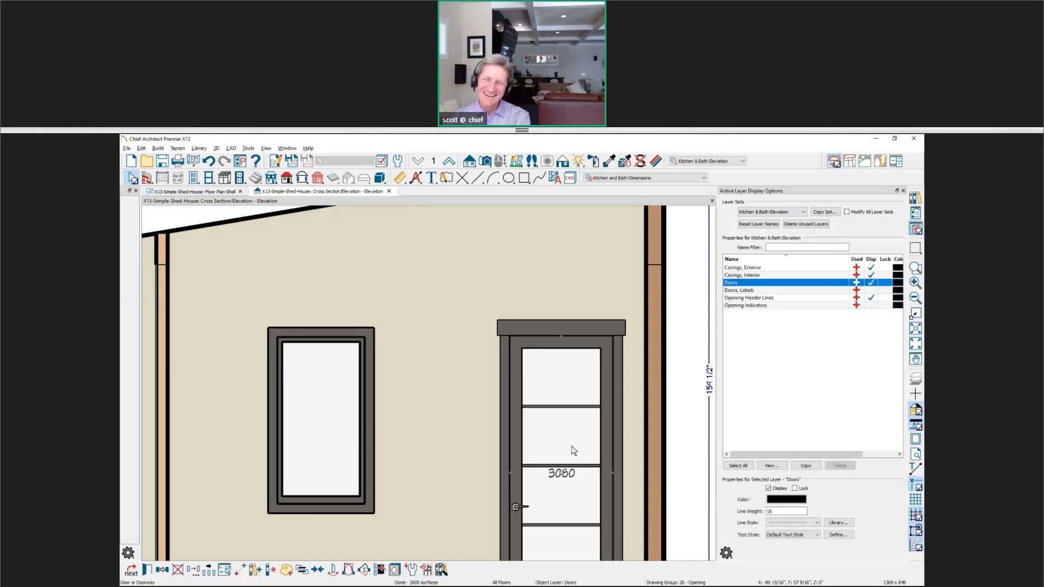
double_click(573, 450)
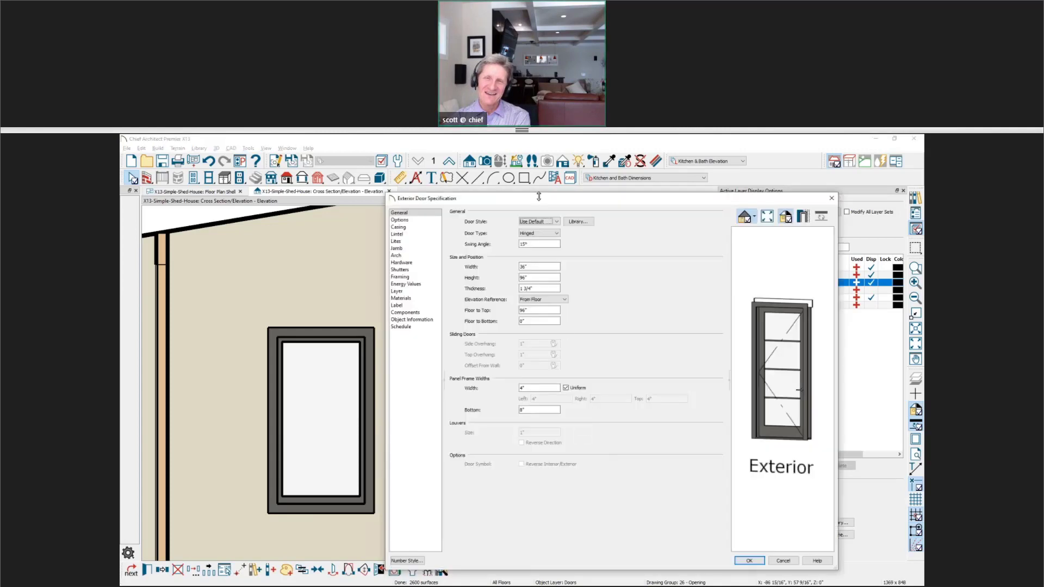
left_click_drag(809, 300, 766, 331)
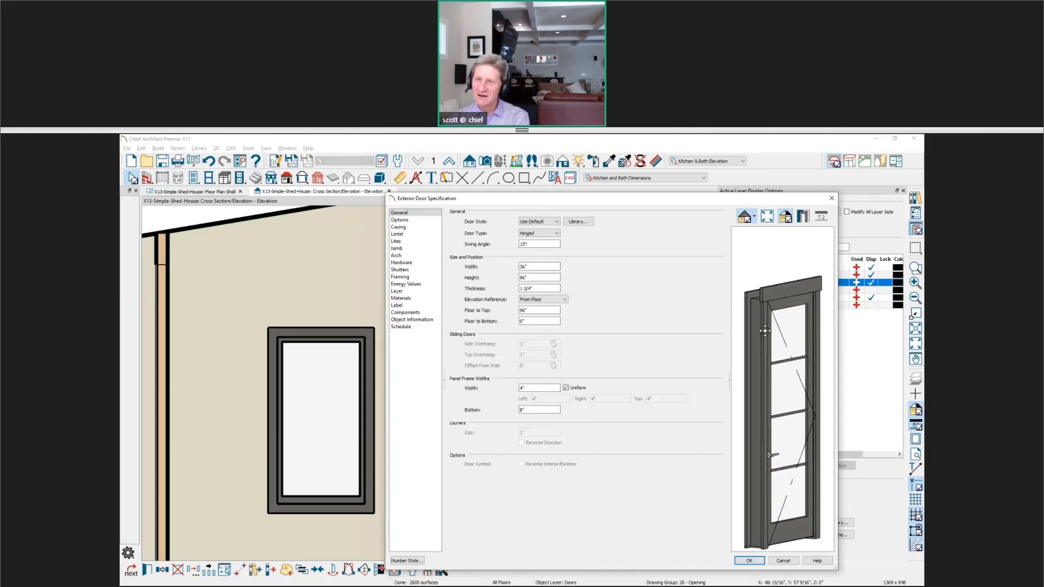
Examine the exterior door's interior lintel settings and how the lintel extends past the casing in the preview.
left_click(406, 235)
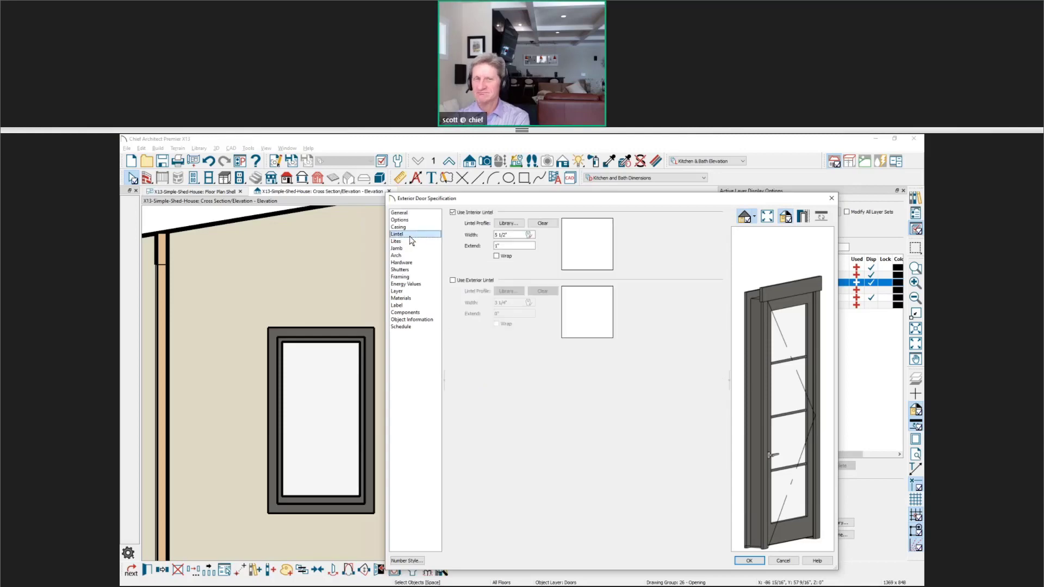
scroll(751, 289, "up", 2)
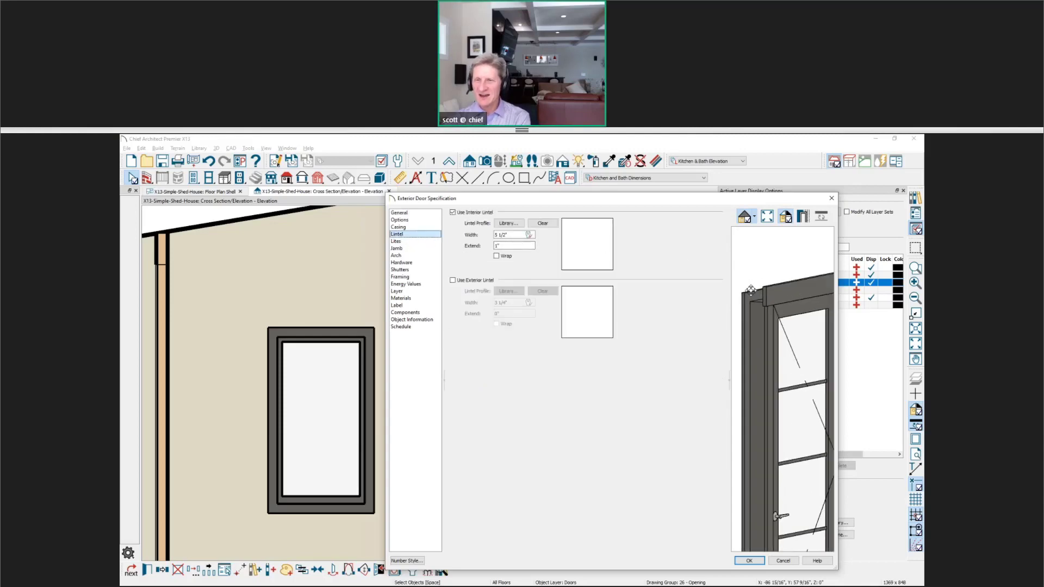
scroll(751, 289, "up", 3)
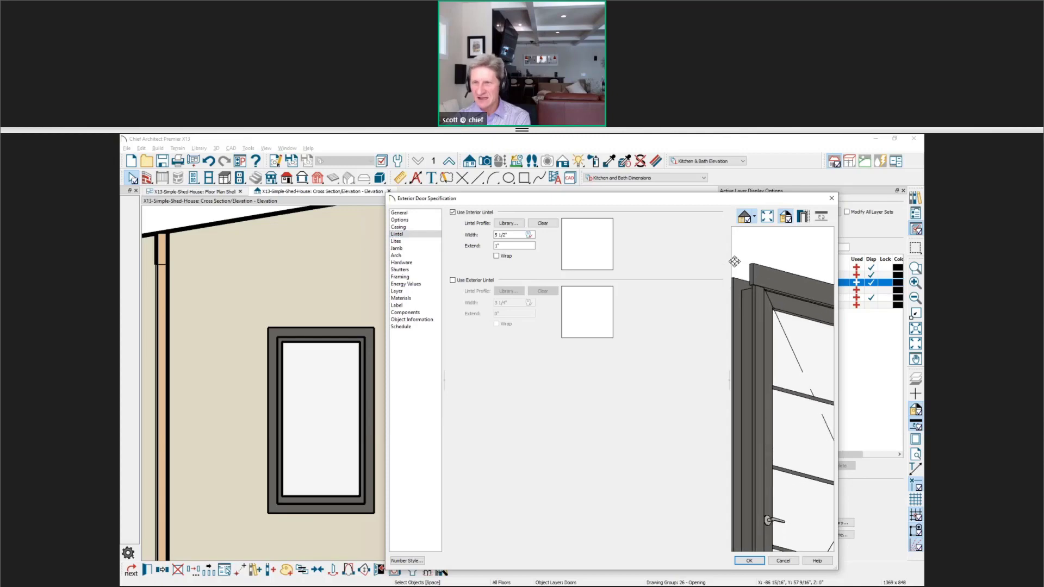
left_click(509, 246)
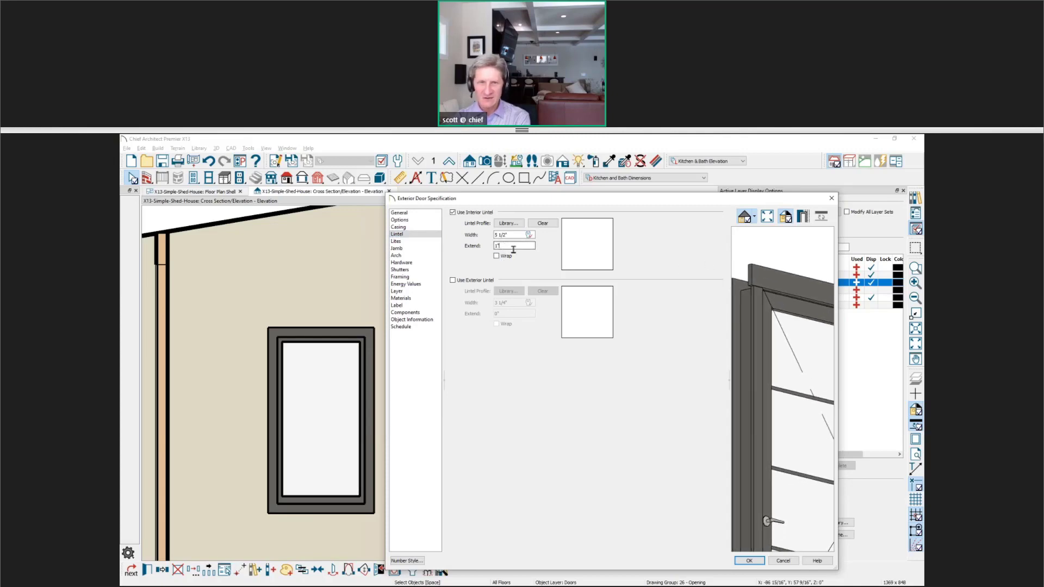
left_click(749, 562)
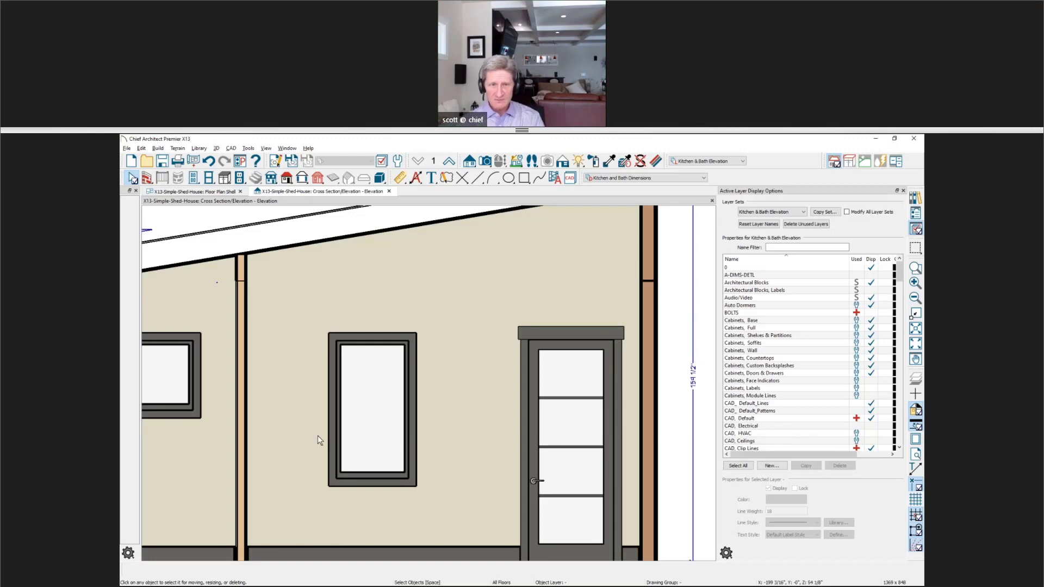
Turn on the interior lintel for the tall fixed window beside the door.
left_click(373, 422)
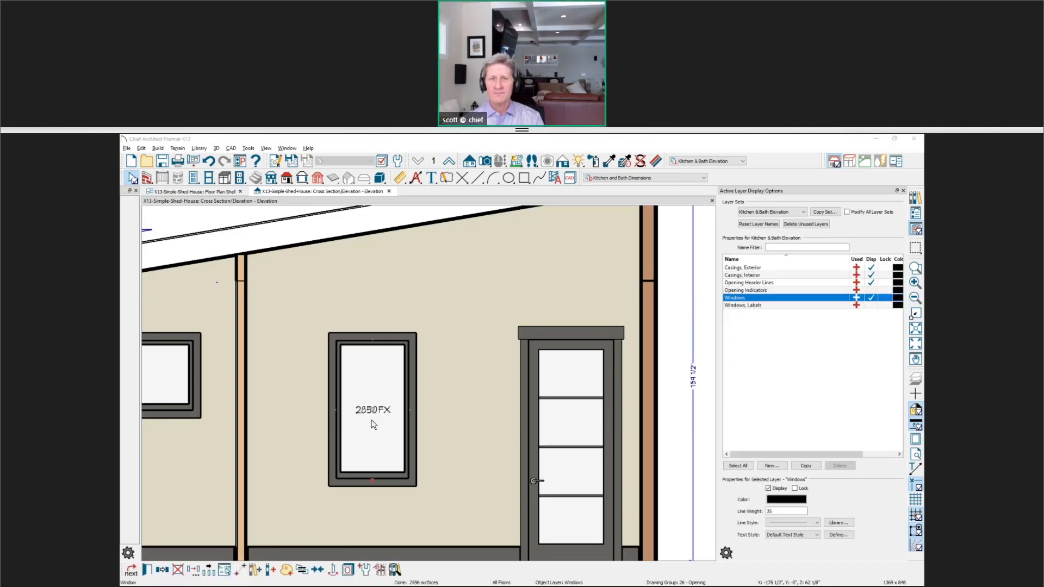
double_click(373, 424)
left_click(500, 251)
left_click(554, 230)
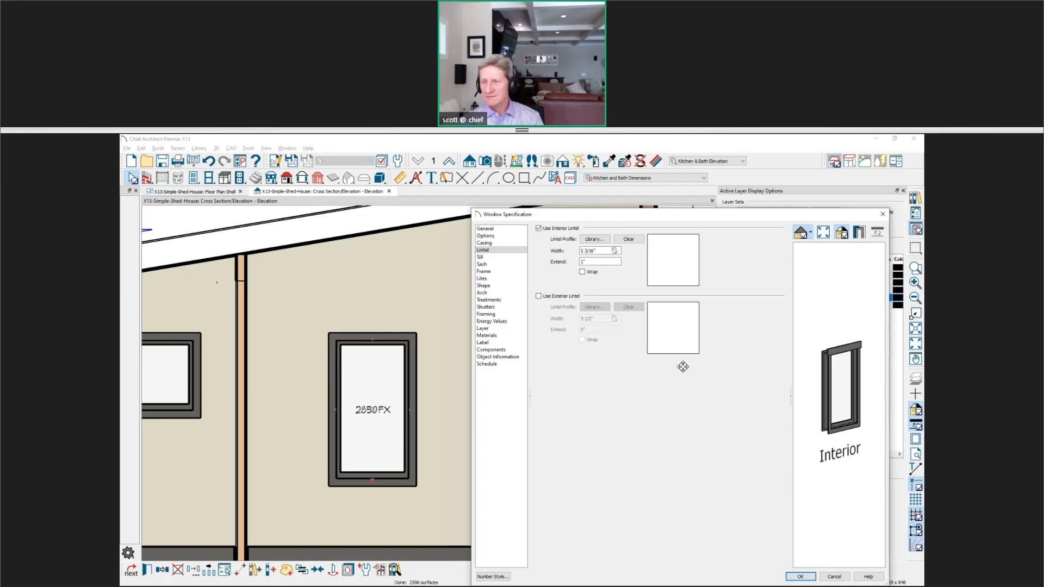
left_click(800, 577)
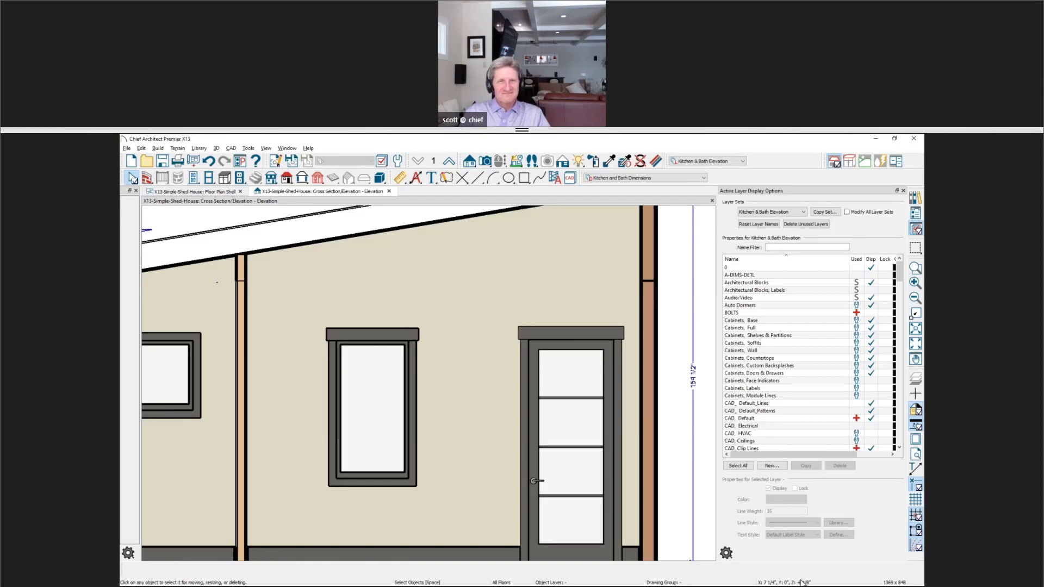
Clip the section view to the room that contains the exterior door.
key("F6")
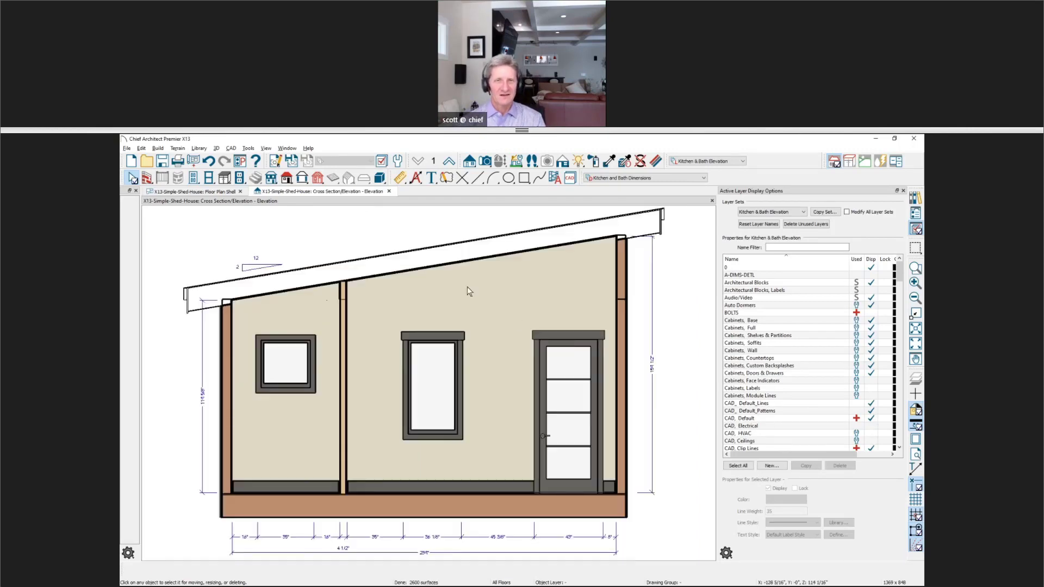
left_click(275, 162)
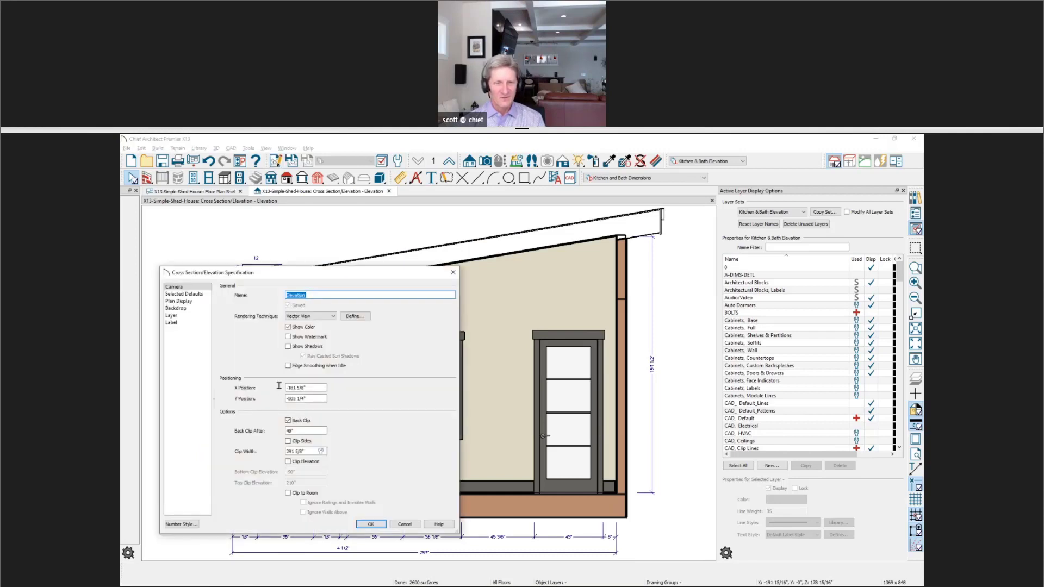
left_click(371, 525)
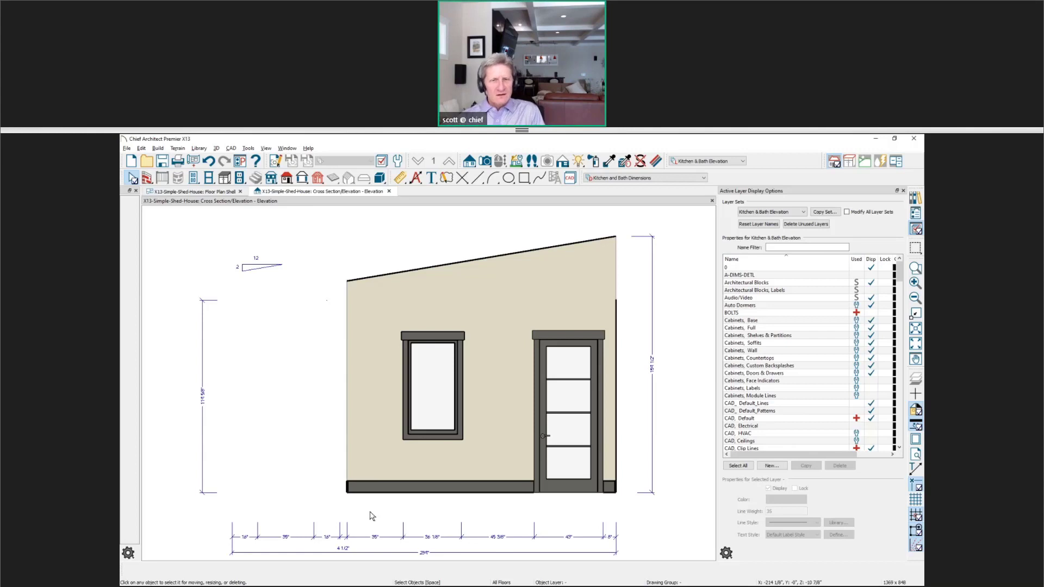
Turn off the display of line weights in the section view.
scroll(484, 430, "up", 3)
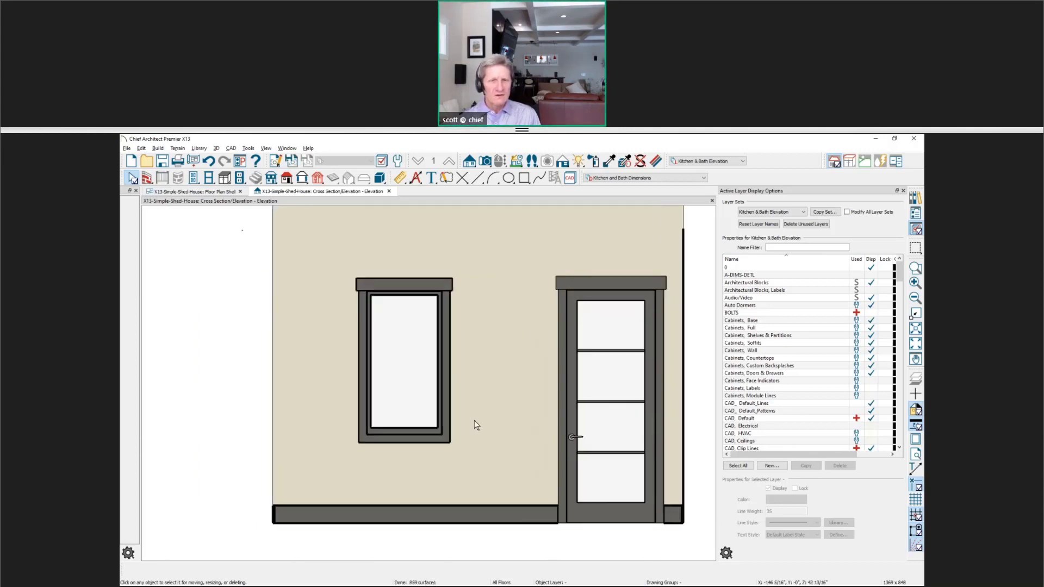
scroll(477, 429, "up", 3)
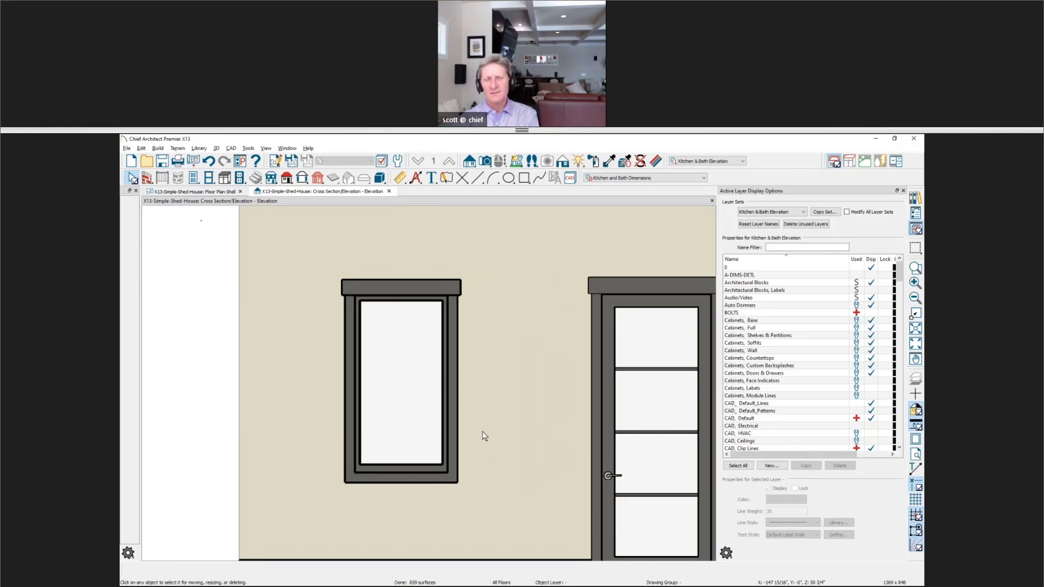
left_click(917, 425)
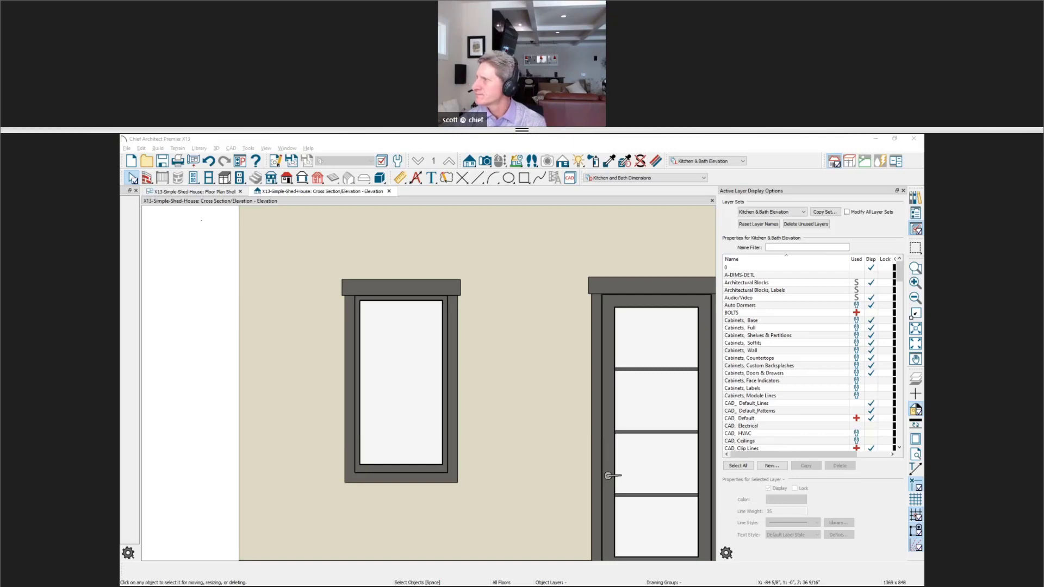
Switch to Windows Photo Viewer and show the "2D Elevations – Questions ?" image at full window size.
mouse_move(1043, 250)
left_mouse_down()
mouse_move(1043, 240)
mouse_move(813, 221)
mouse_move(655, 159)
left_mouse_up()
left_click(656, 151)
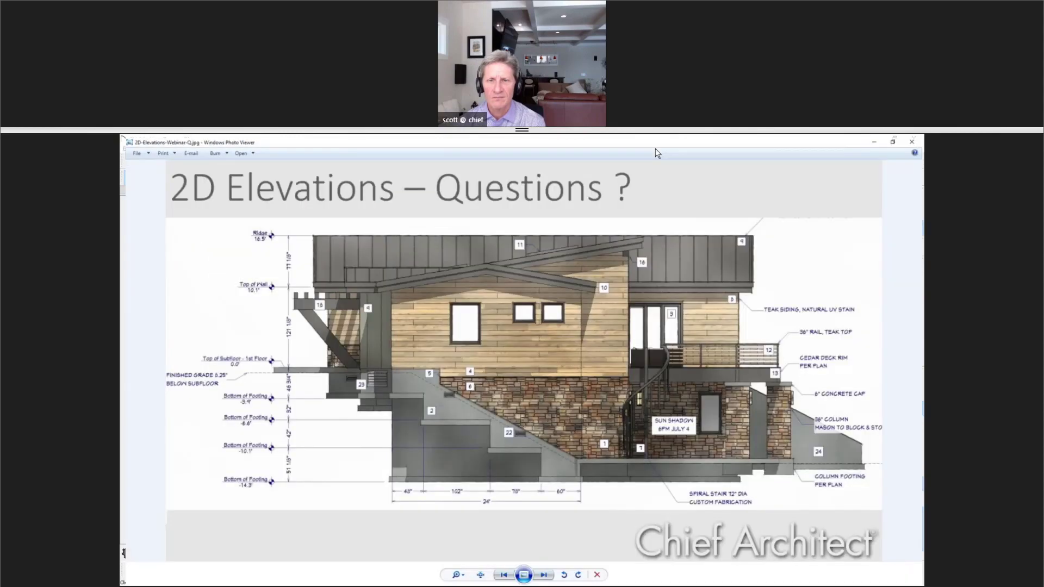
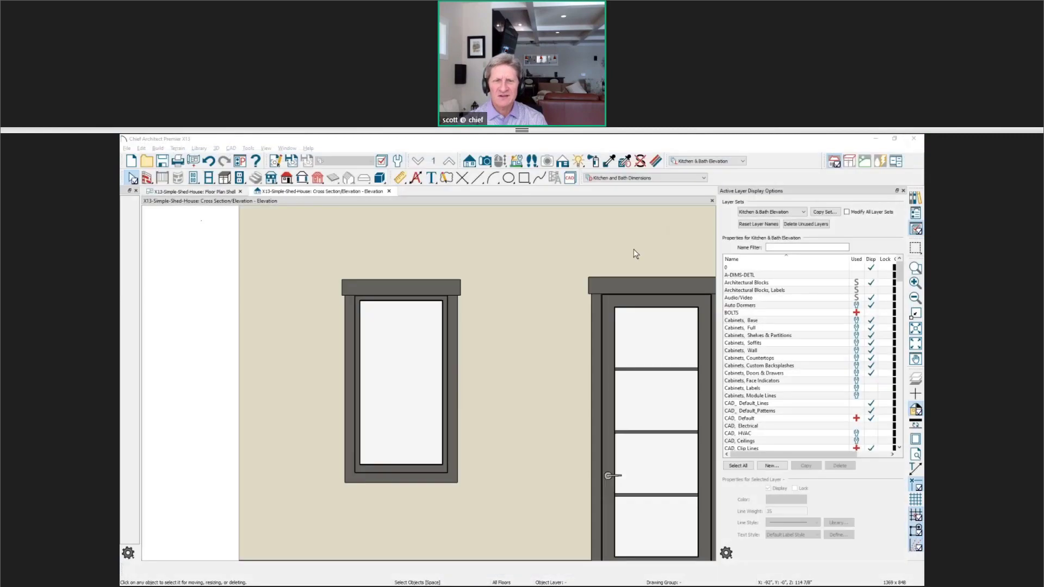
Delete the horizontal and vertical dimension lines around the clipped section view.
scroll(543, 281, "down", 1)
middle_click_drag(397, 374, 560, 407)
scroll(227, 308, "down", 2)
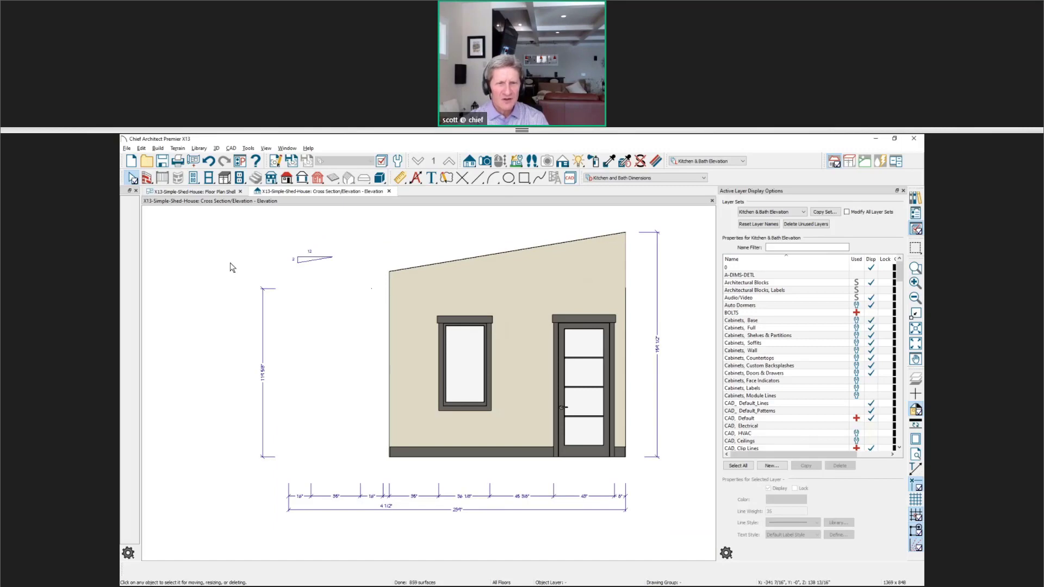
left_click(406, 497)
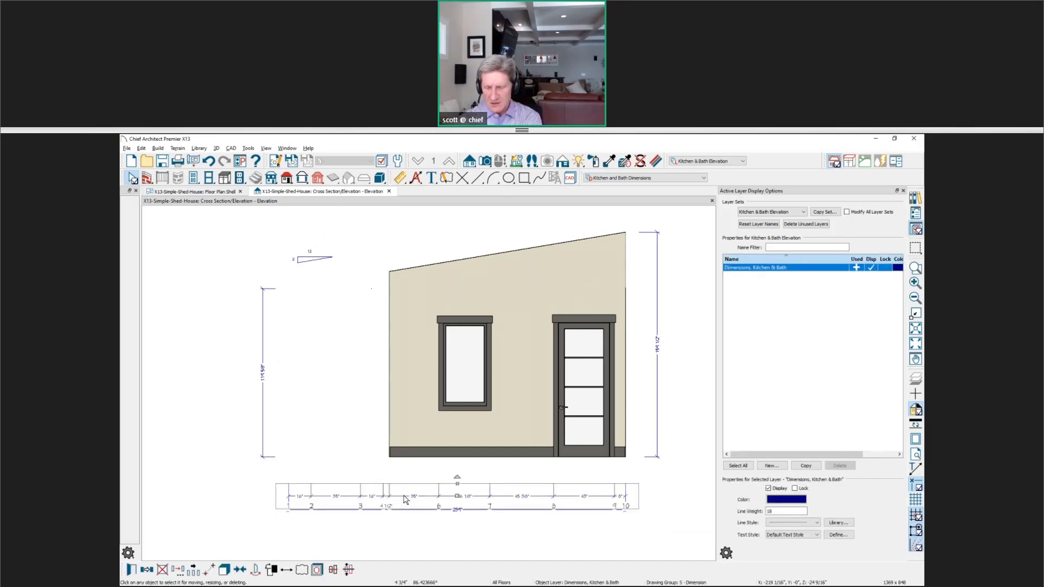
key("Delete")
left_click(263, 400)
key("Delete")
left_click(346, 512)
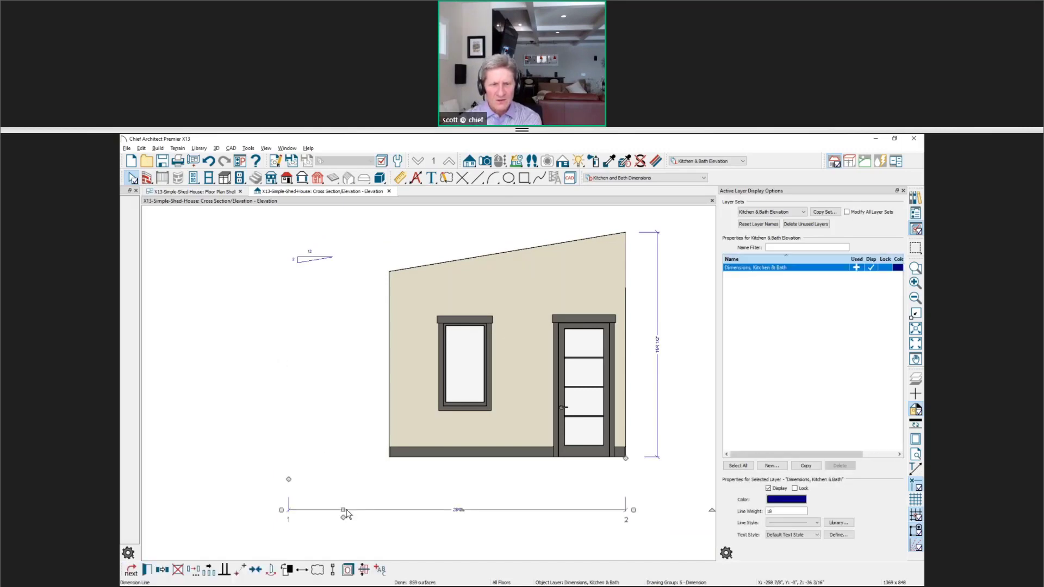
key("Delete")
left_click(658, 392)
key("Delete")
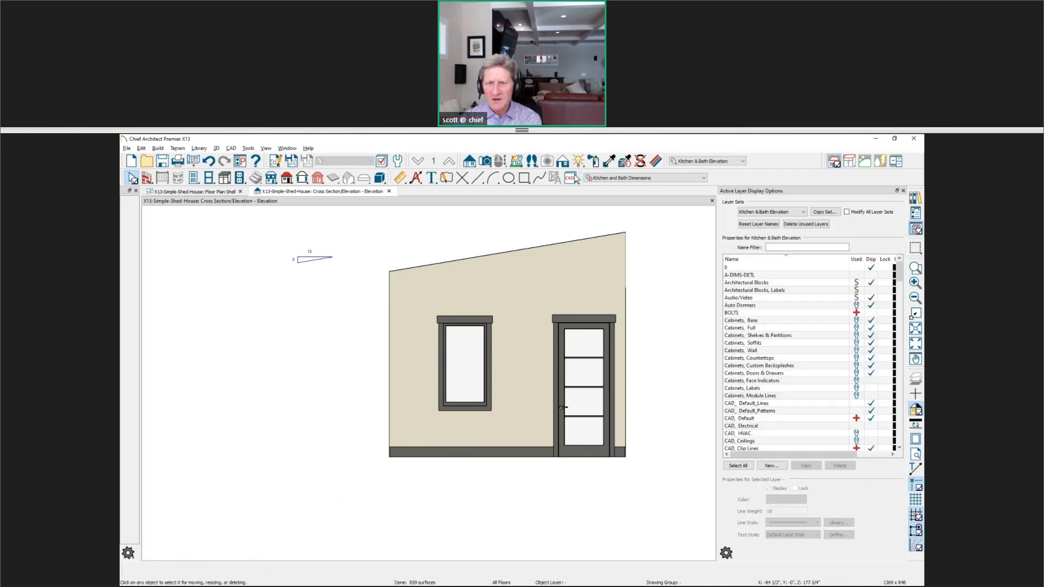
Try to draw a polyline solid in the empty area beside the wall, and delete the window from the wall.
left_click(380, 178)
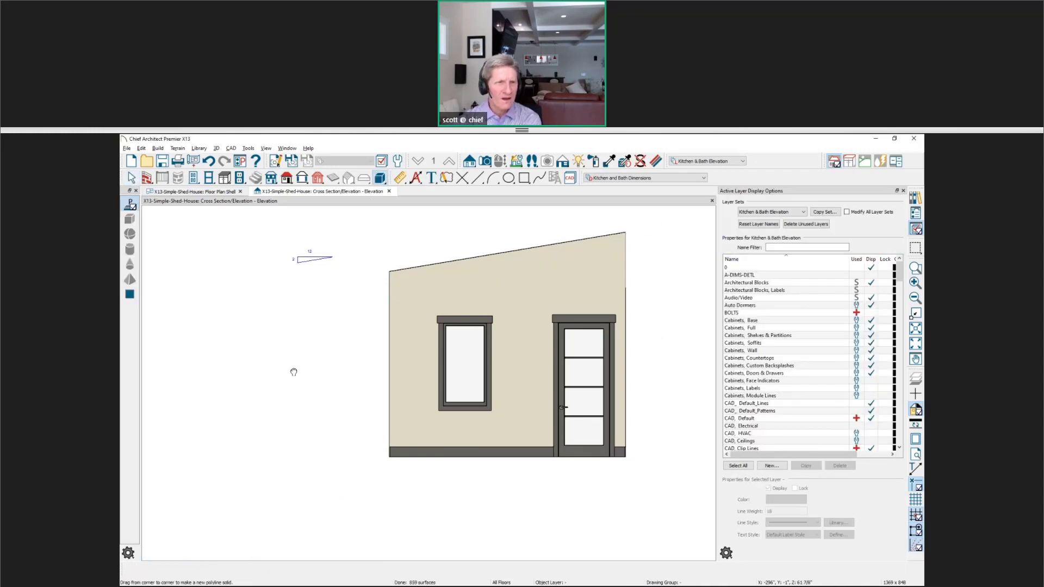
middle_click_drag(294, 372, 478, 375)
left_click_drag(253, 330, 307, 405)
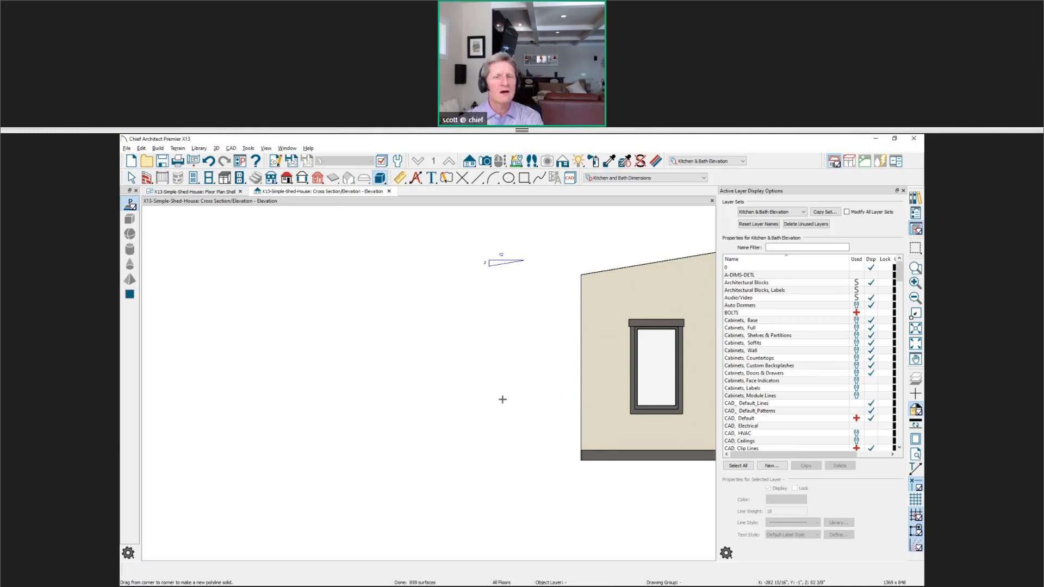
middle_click_drag(503, 400, 338, 406)
left_click(472, 360)
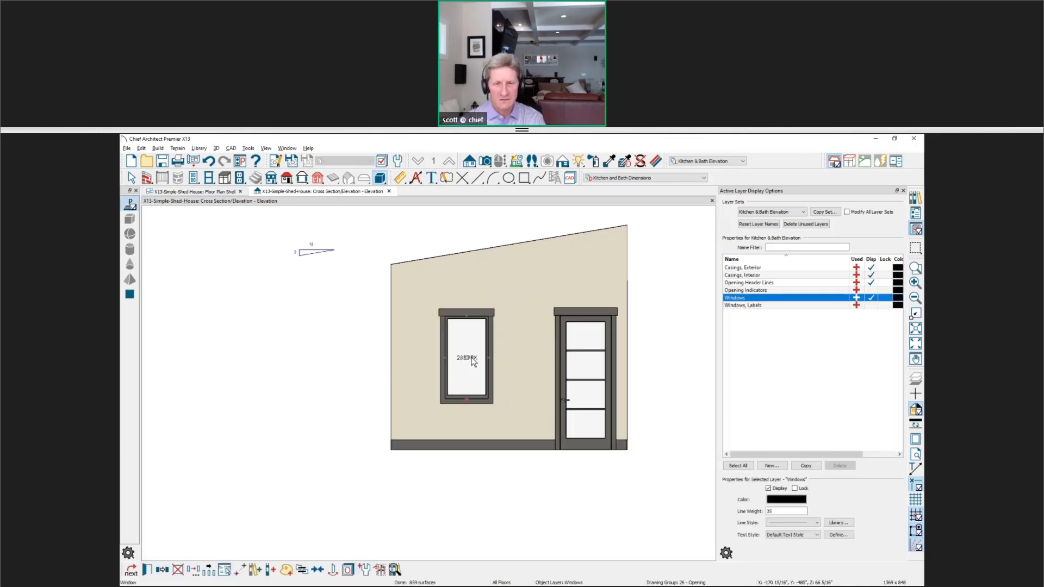
key("Delete")
Draw two rectangular polyline solids side by side on the cleared wall, a nearly square one and a tall narrow one.
left_click_drag(407, 338, 454, 387)
scroll(458, 368, "up", 2)
left_click_drag(477, 312, 529, 419)
scroll(468, 381, "up", 2)
key("space")
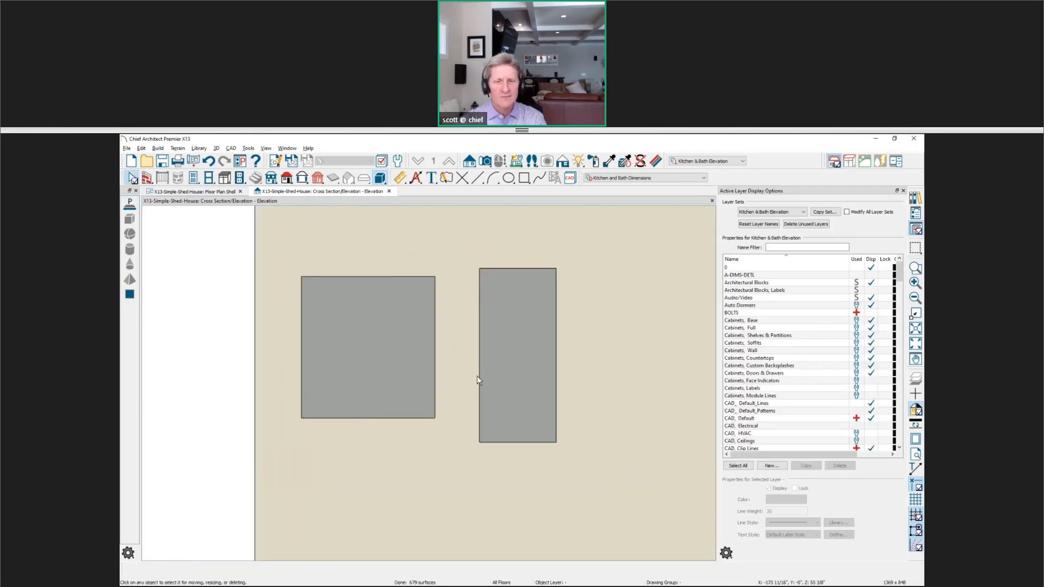
Widen the tall polyline solid until its near edge meets the edge of the neighbouring solid.
left_click(478, 374)
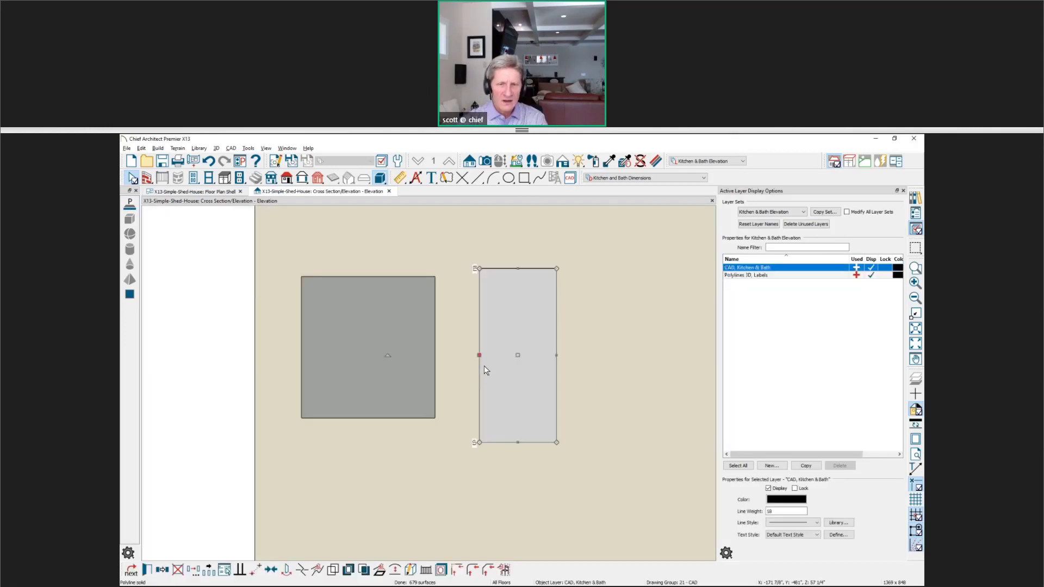
left_click_drag(479, 355, 435, 364)
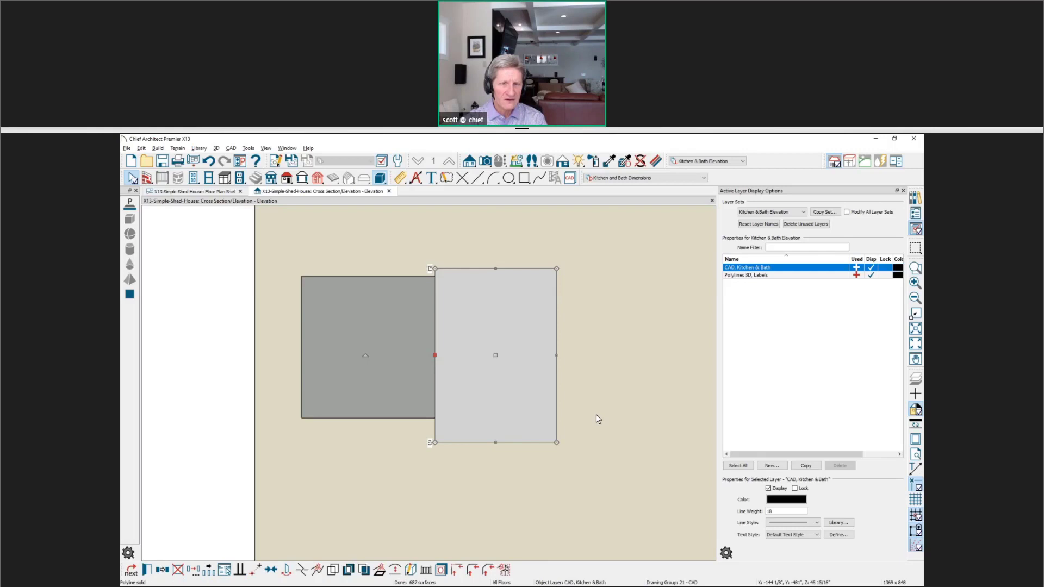
left_click(596, 415)
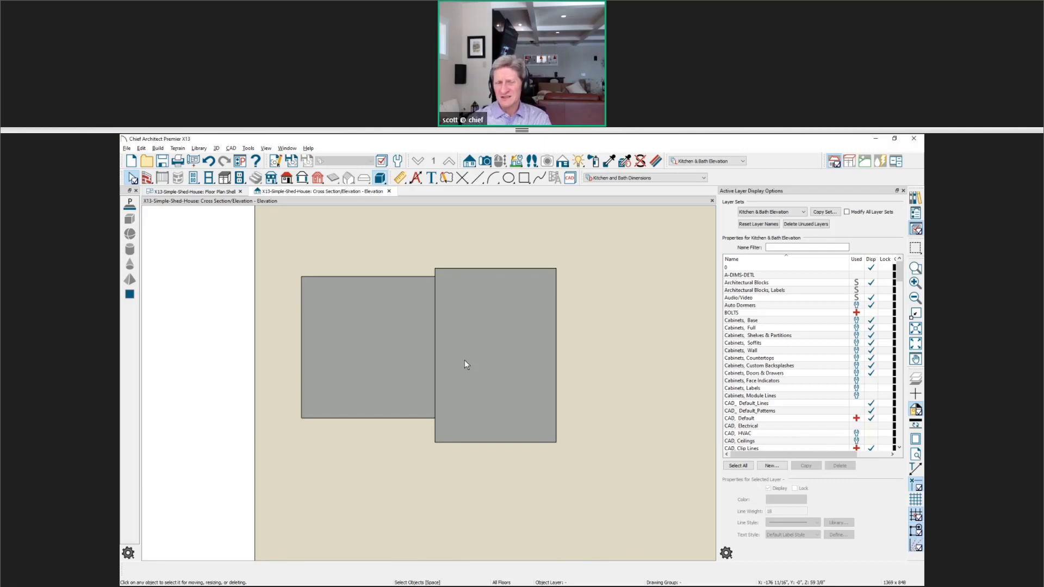
Set the color of the tall solid's "CAD, Kitchen & Bath" layer to the grey sampled from the neighbouring solid.
left_click(481, 365)
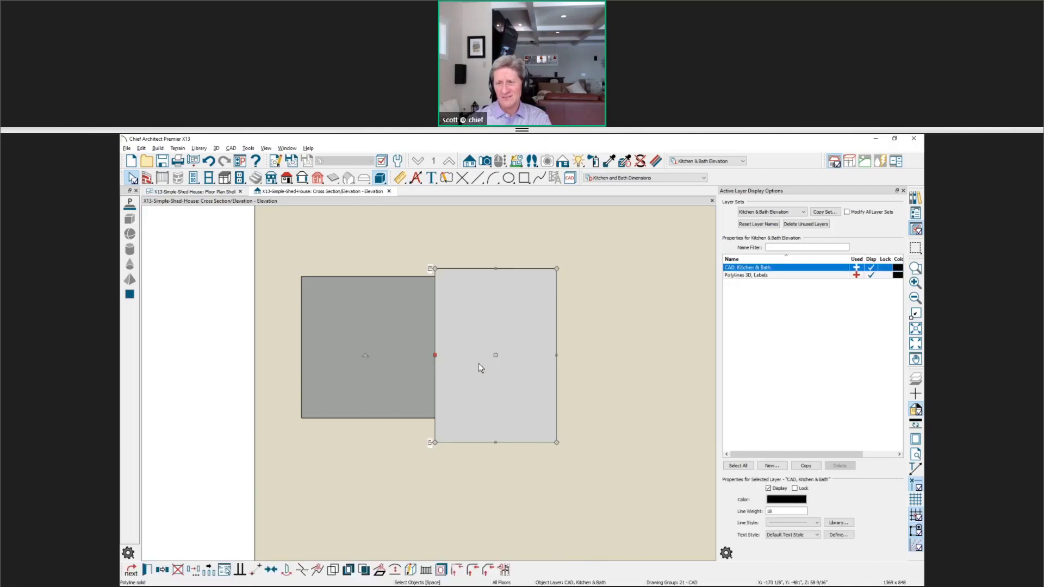
left_click(787, 500)
left_click(427, 428)
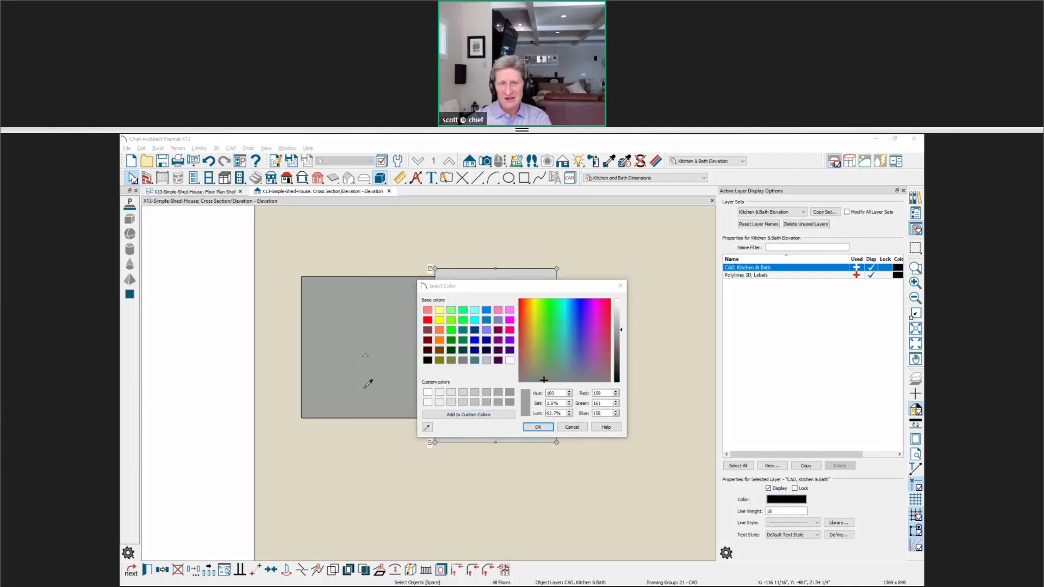
left_click(368, 384)
left_click(538, 428)
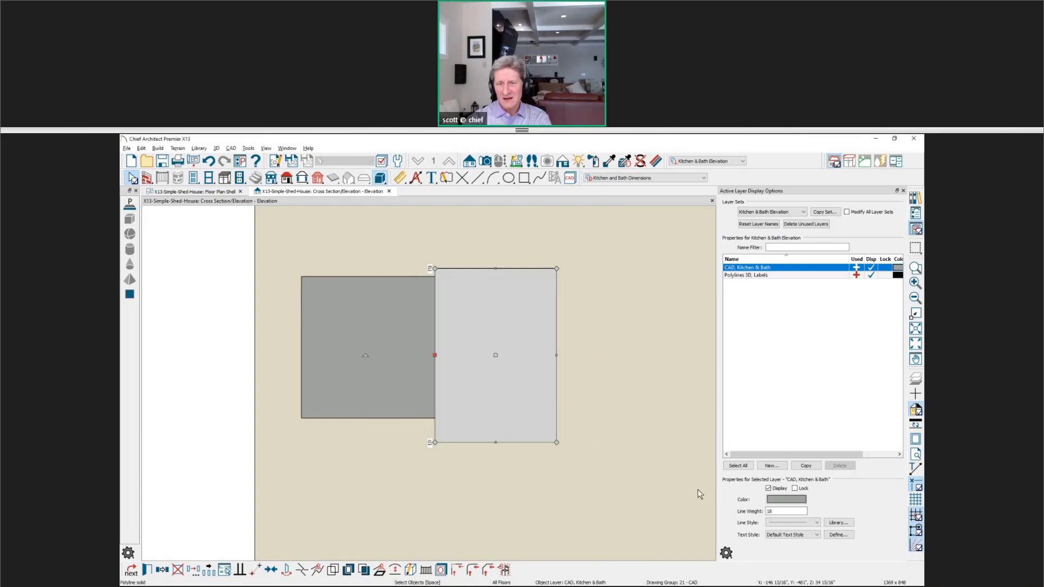
Undo the color change of the "CAD, Kitchen & Bath" layer on the polyline solids.
left_click(664, 482)
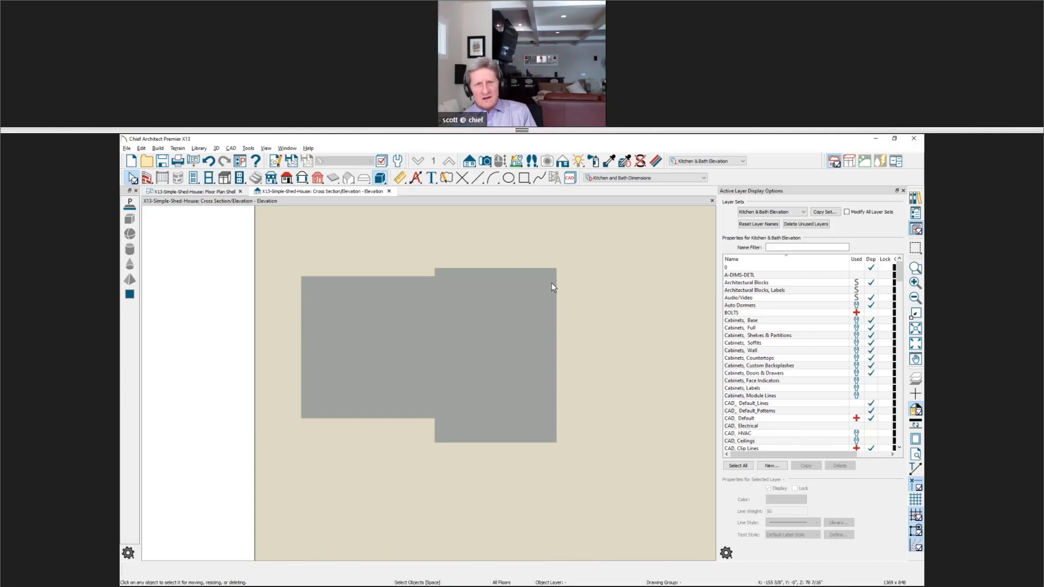
left_click(211, 164)
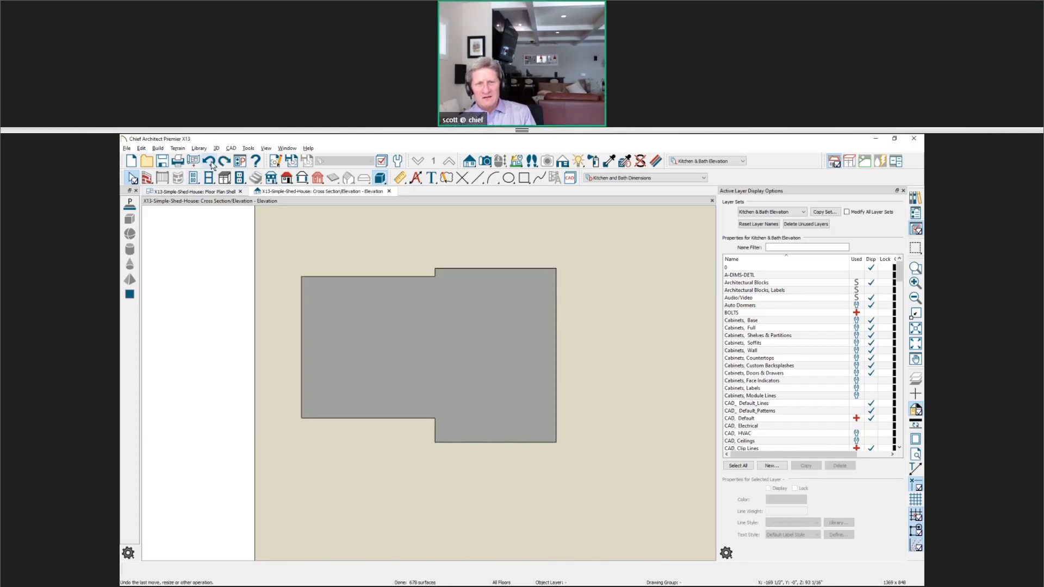
left_click(508, 402)
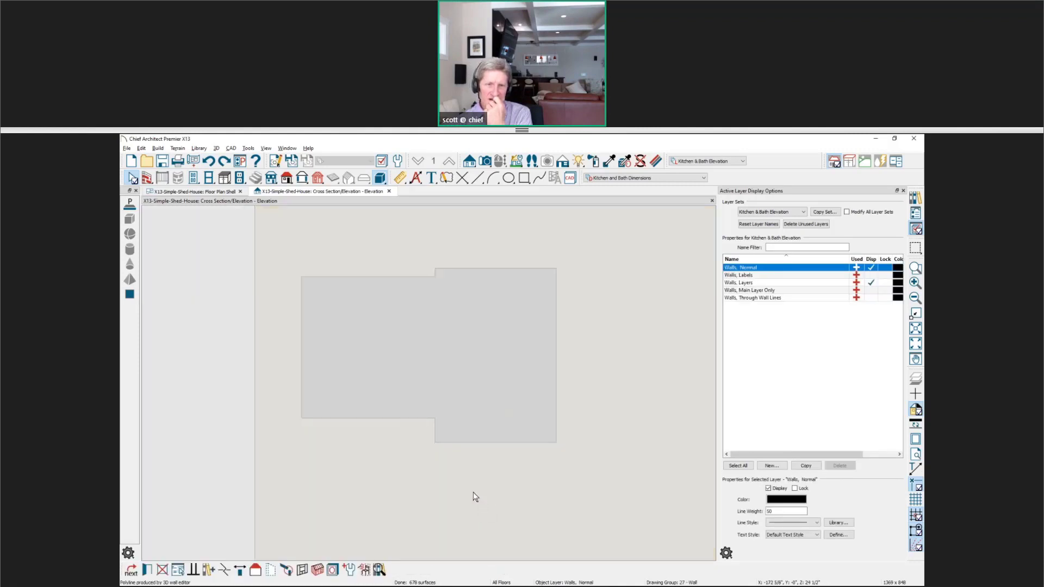
left_click(411, 435)
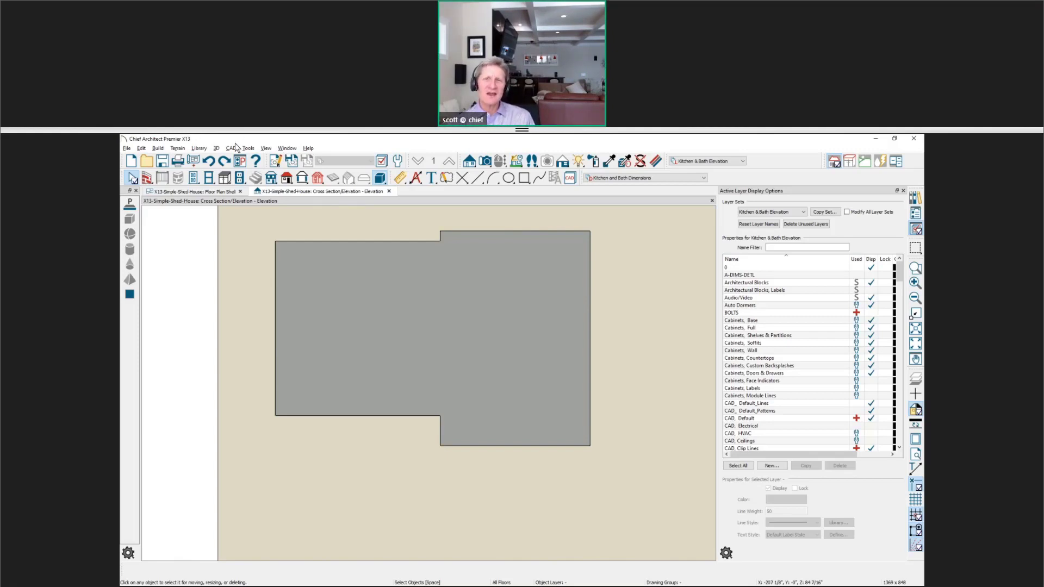
Render the elevation with the Standard technique, and return it to Vector View to compare the solids' edges.
left_click(562, 163)
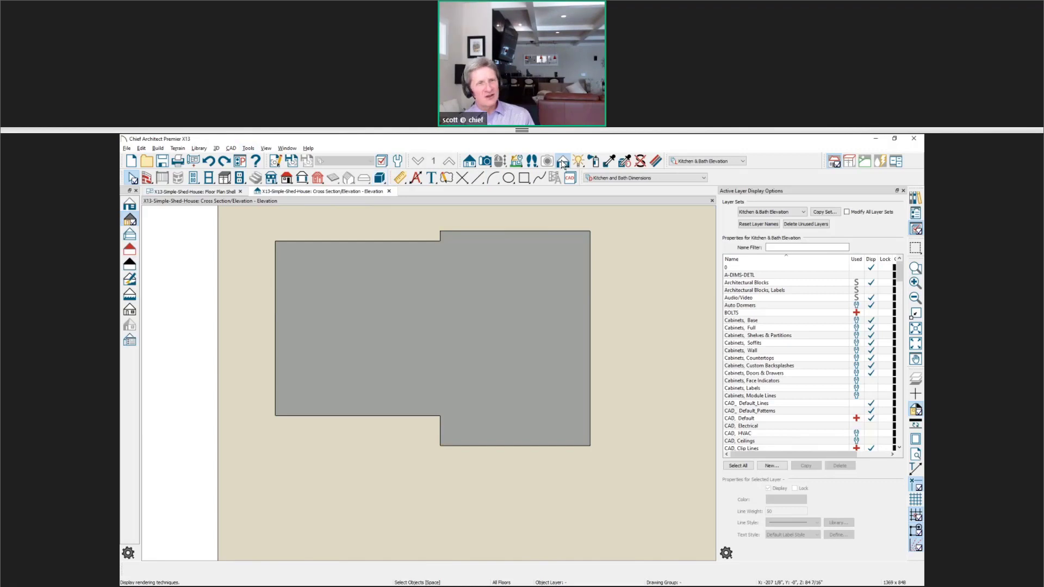
left_click(131, 206)
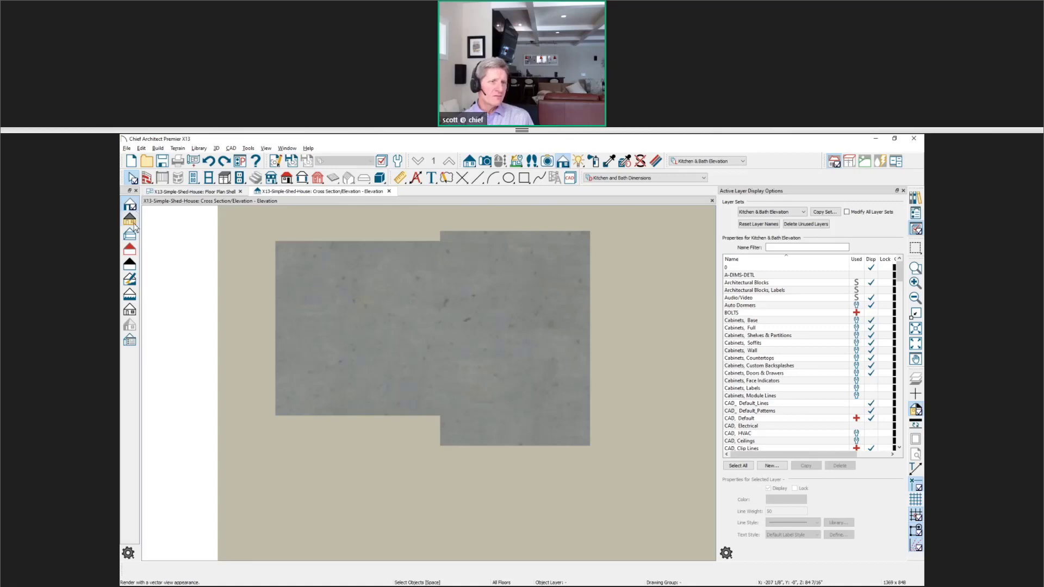
left_click(131, 220)
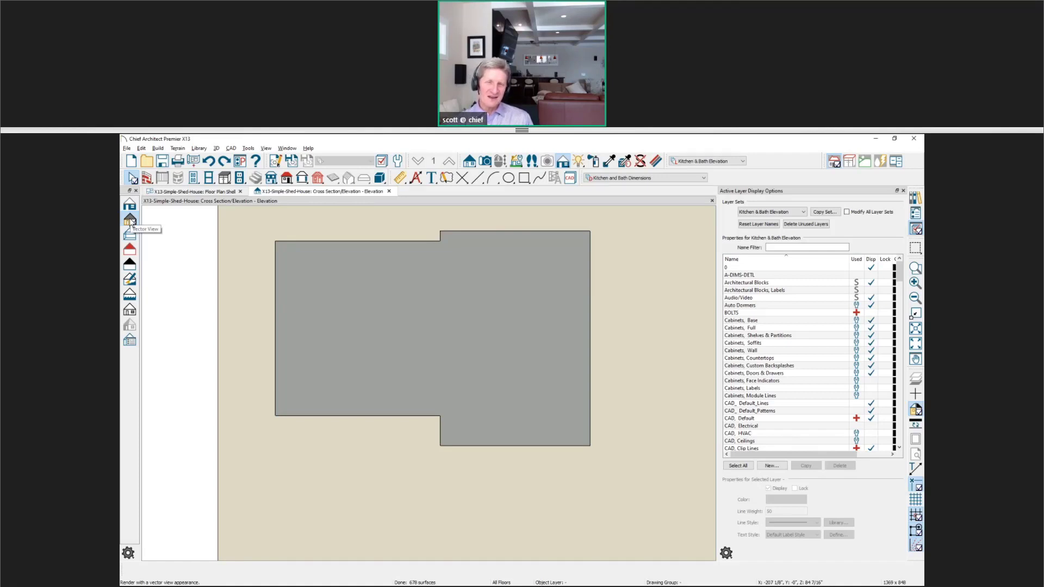
Select each polyline solid in turn to check whether they are separate objects.
left_click(376, 304)
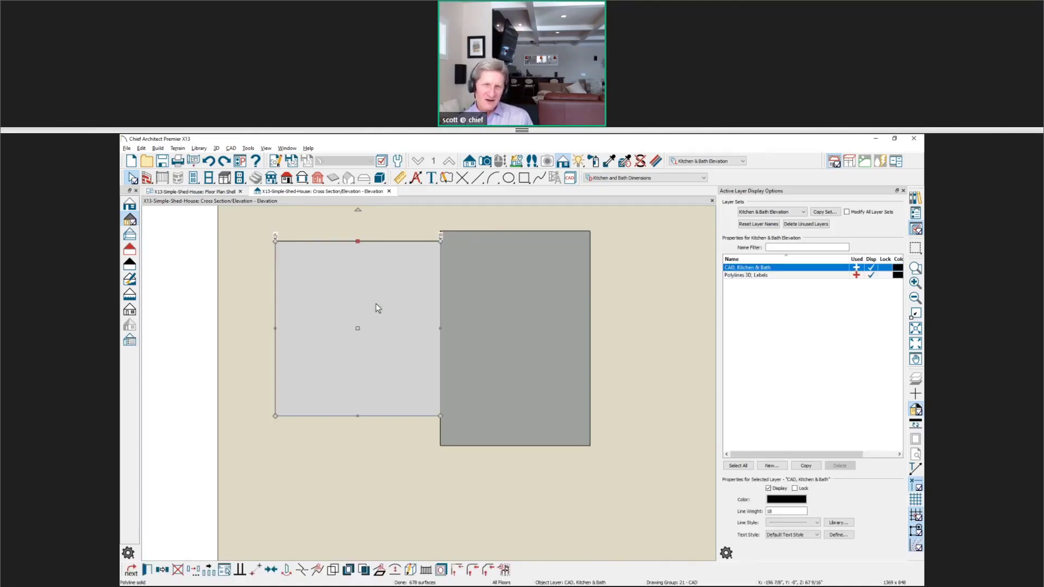
left_click(528, 356)
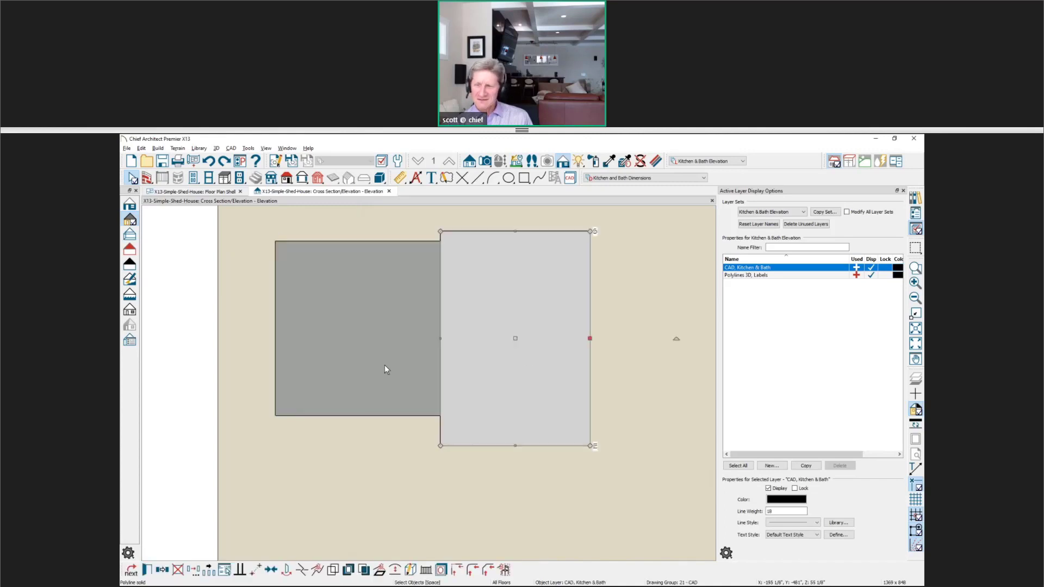
key("Tab")
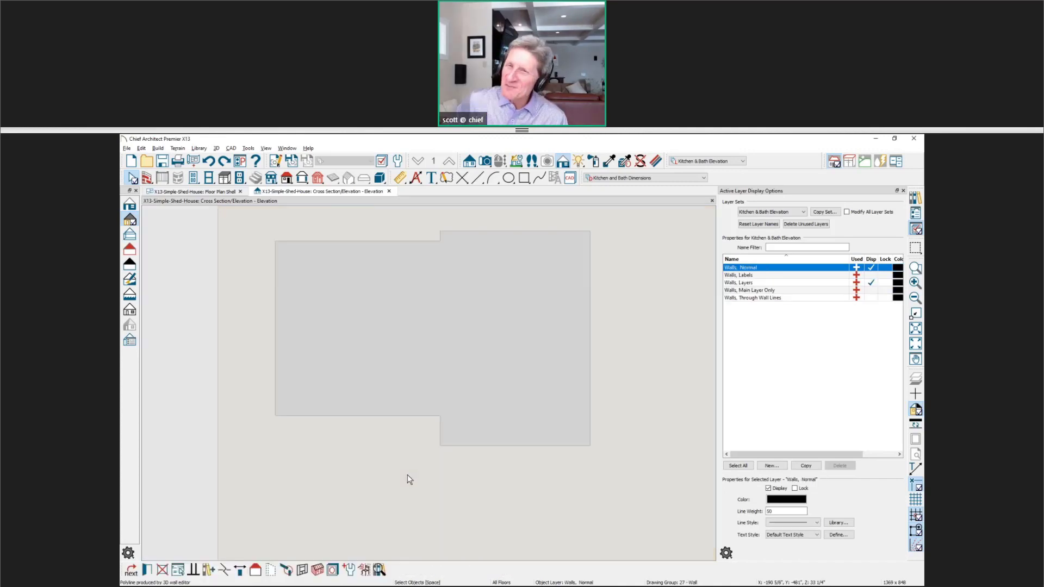
key("Escape")
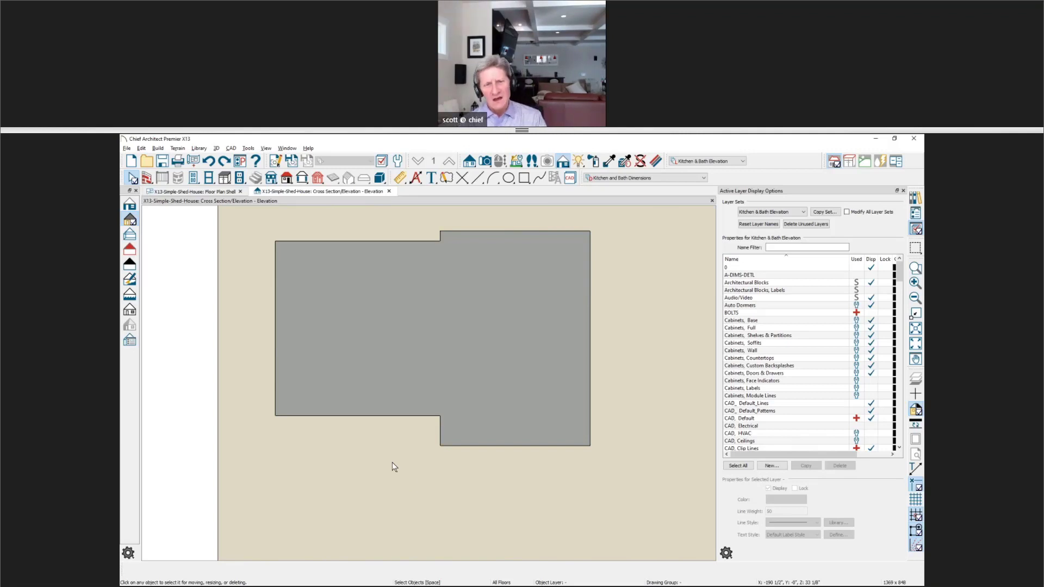
Select both polyline solids and set their thickness to 24".
left_click(482, 412)
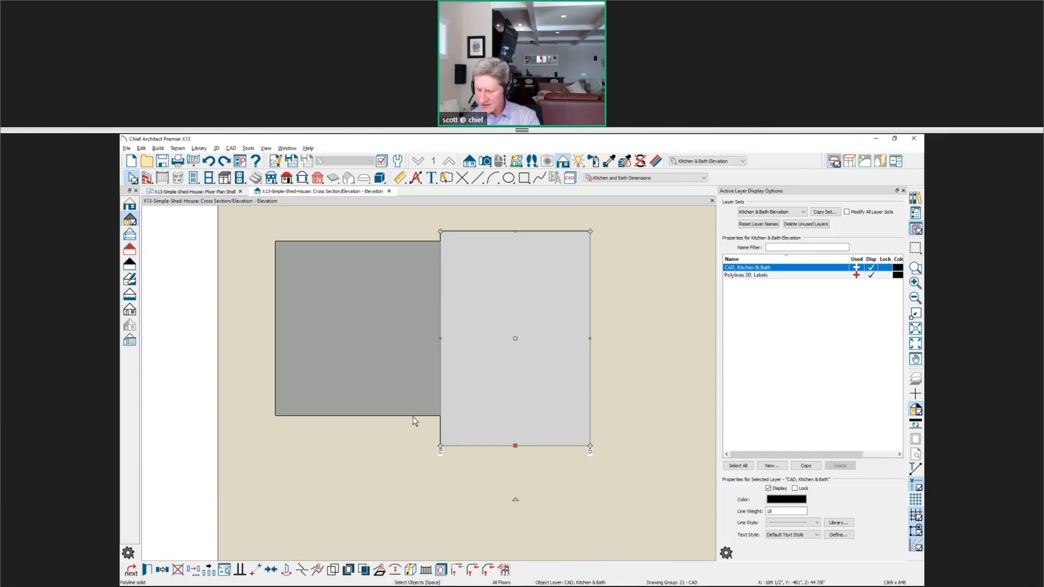
left_click(398, 397, "shift")
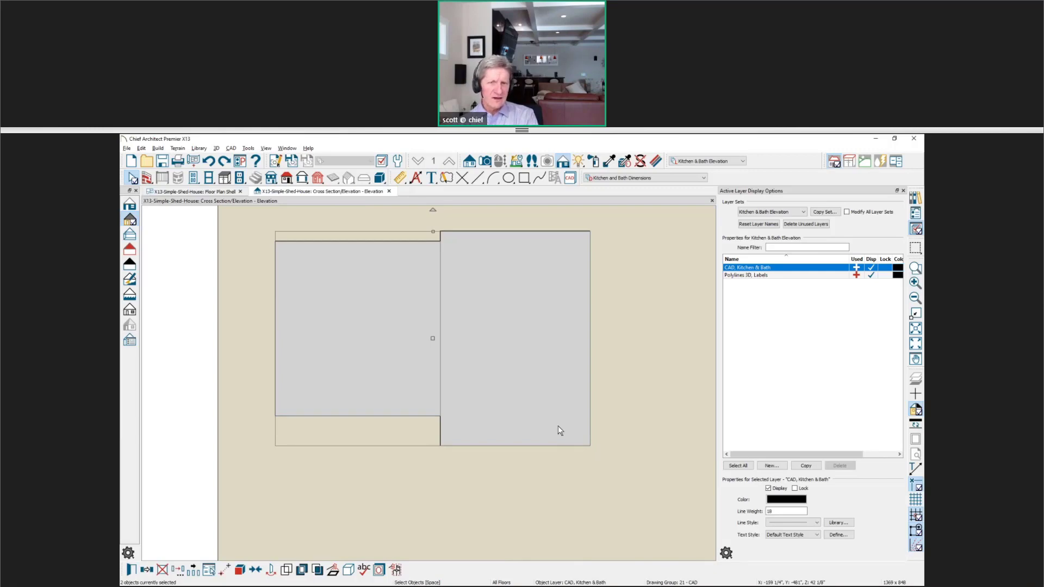
key("u")
key("ctrl+z")
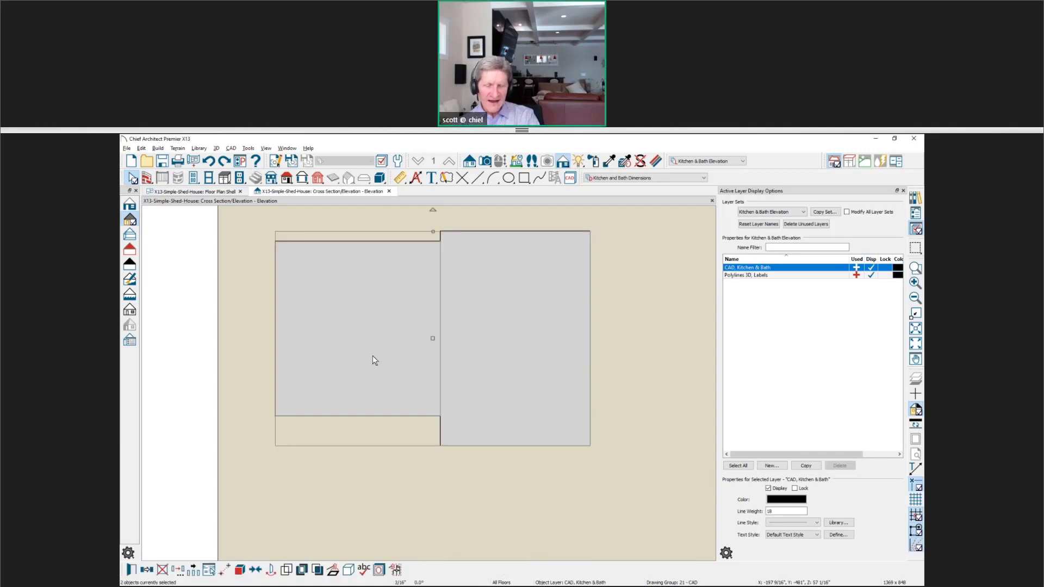
double_click(435, 354)
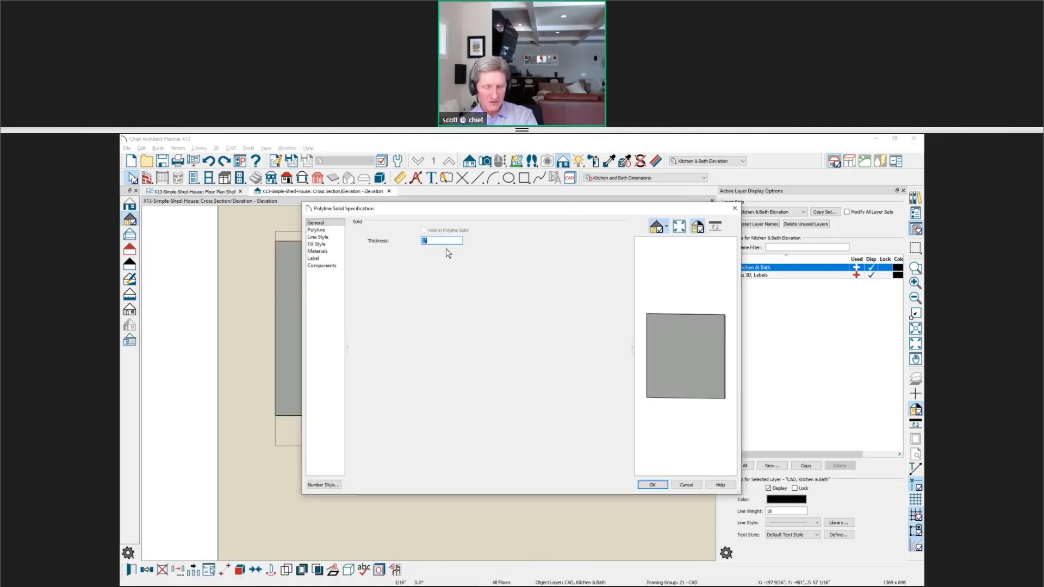
type("245")
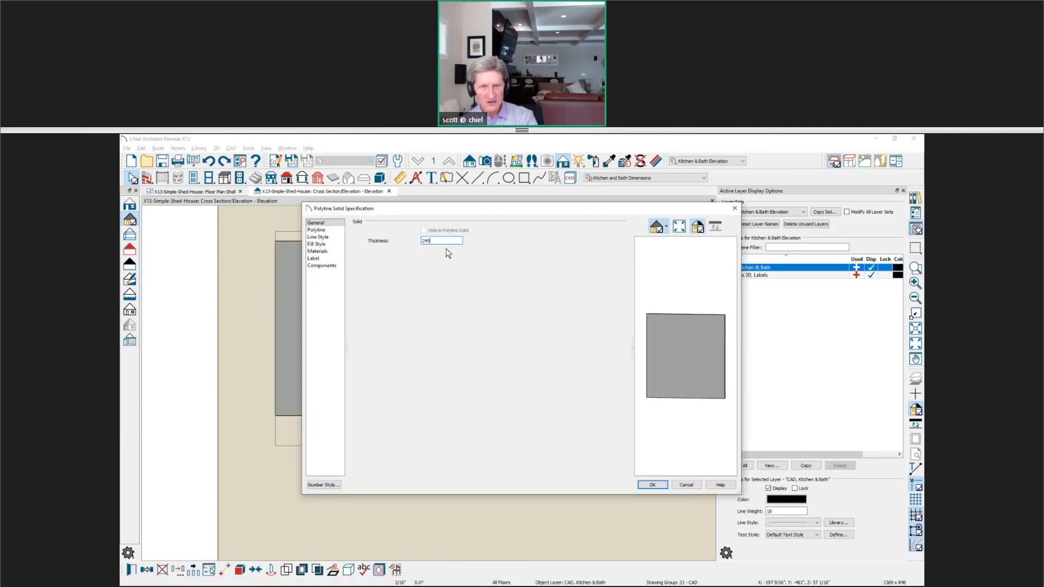
key("BackSpace")
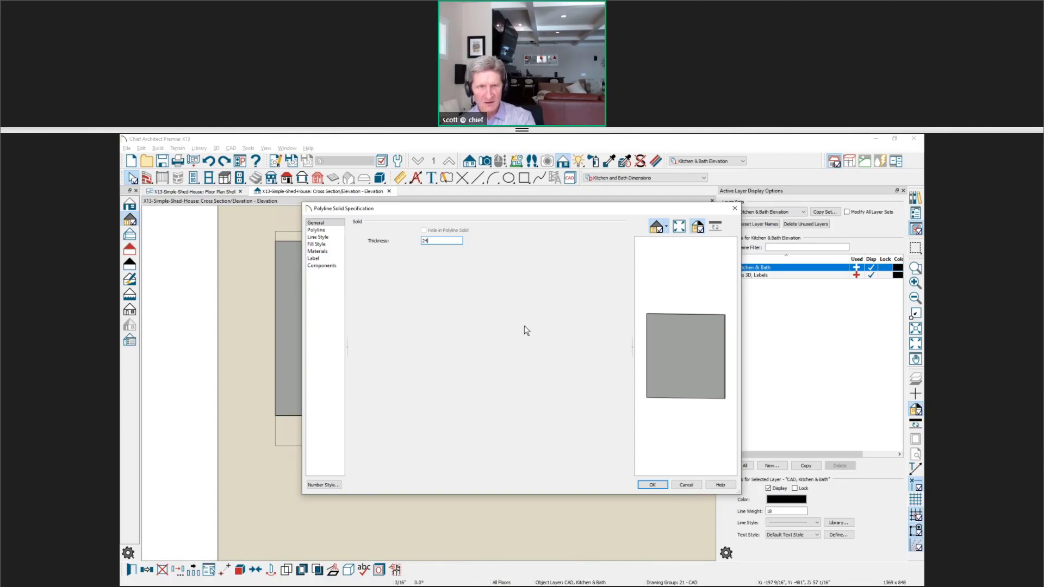
left_click(653, 485)
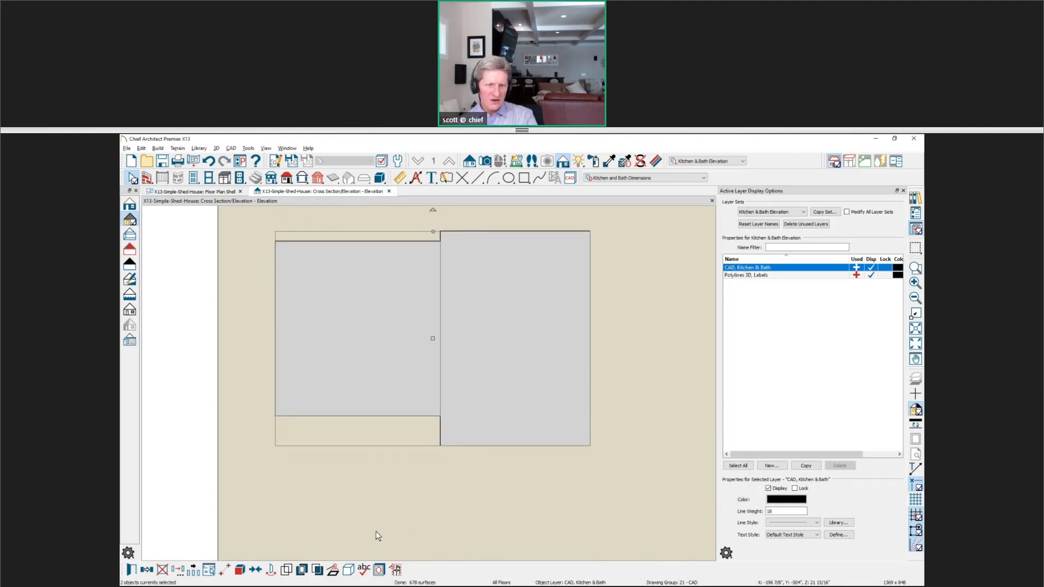
Merge the two polyline solids into a single one with a union.
left_click(290, 569)
left_click(543, 378)
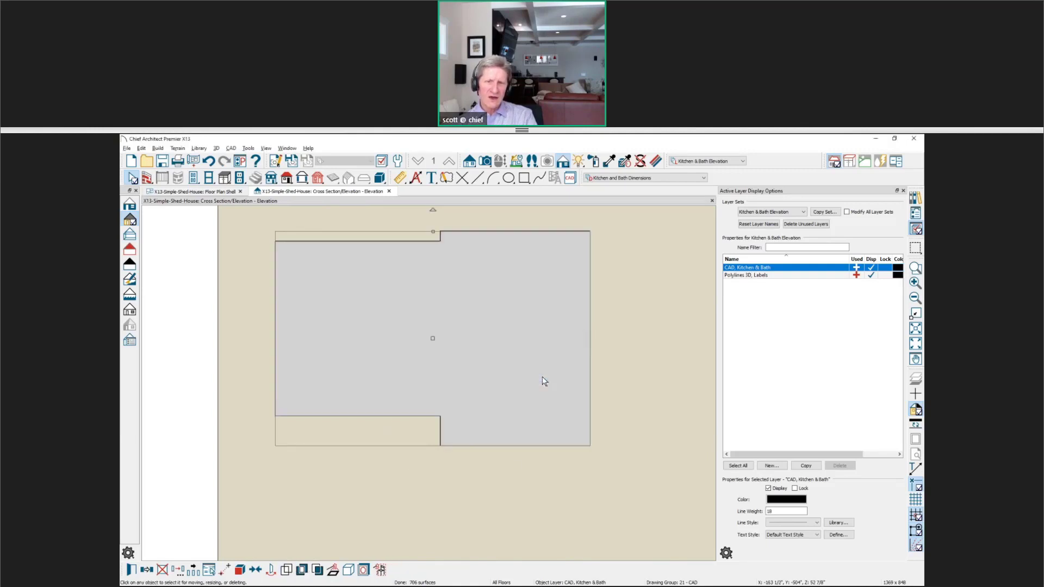
left_click(630, 484)
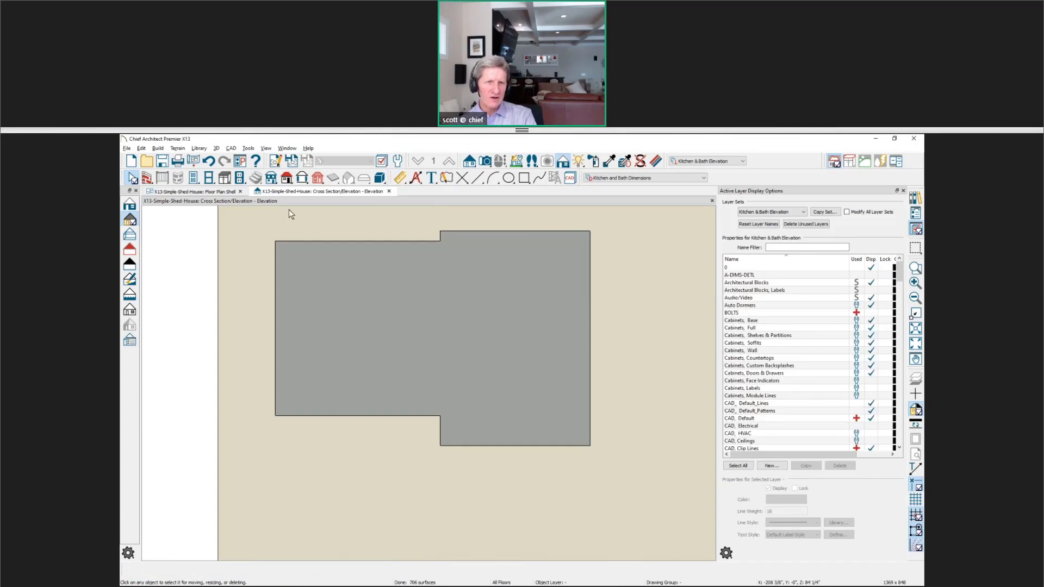
Create a perspective floor overview from the floor plan and inspect the merged solid's shape on the wall.
left_click(205, 192)
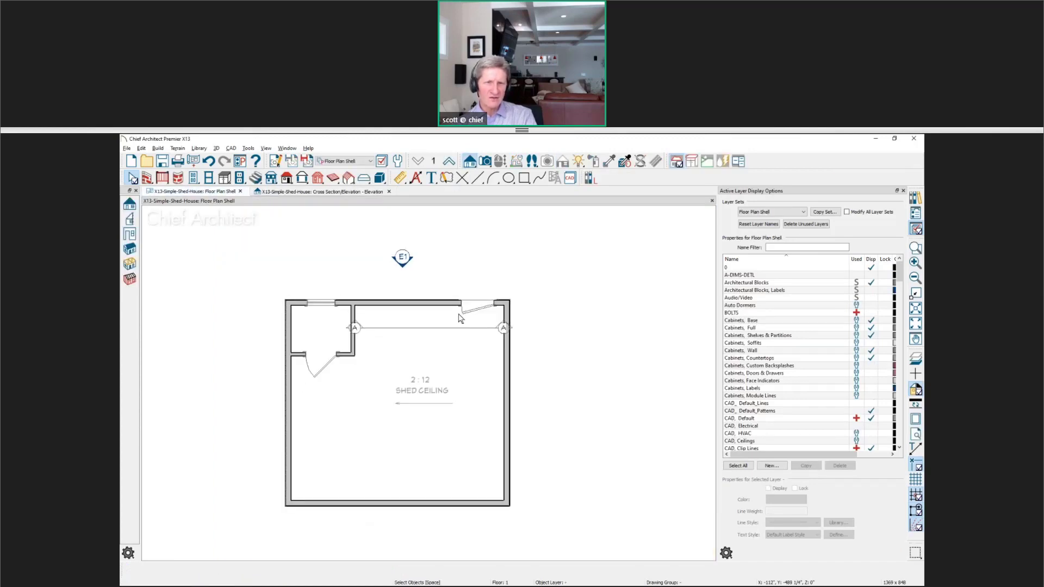
left_click(486, 162)
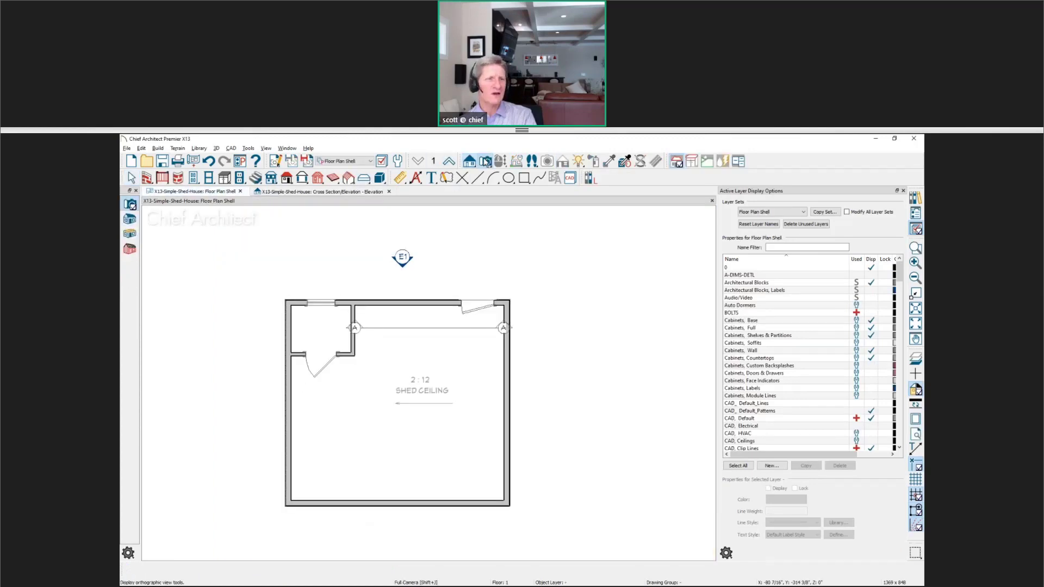
left_click(129, 234)
left_click_drag(450, 323, 441, 390)
scroll(421, 336, "up", 5)
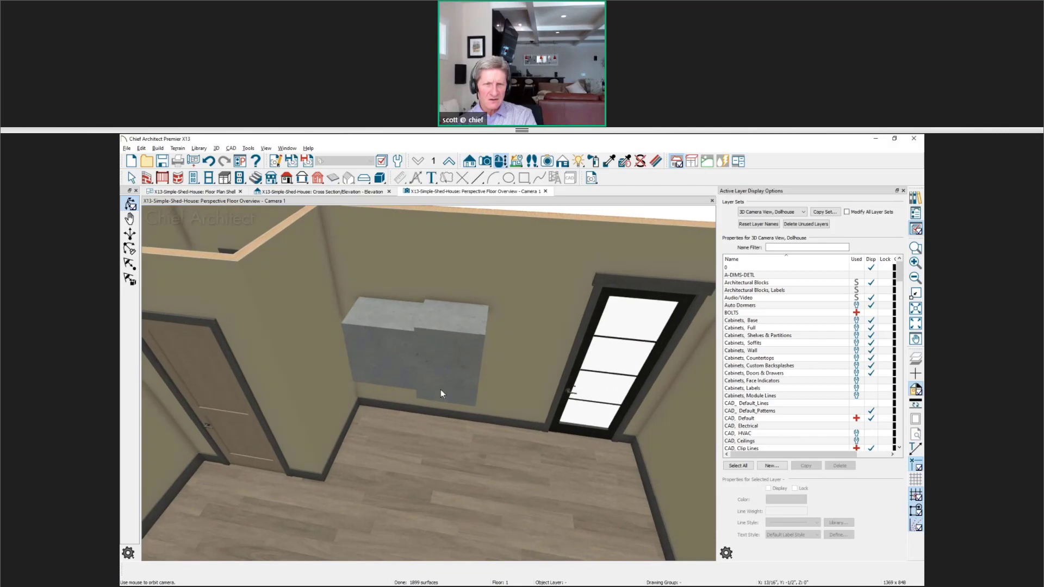
left_click(441, 388)
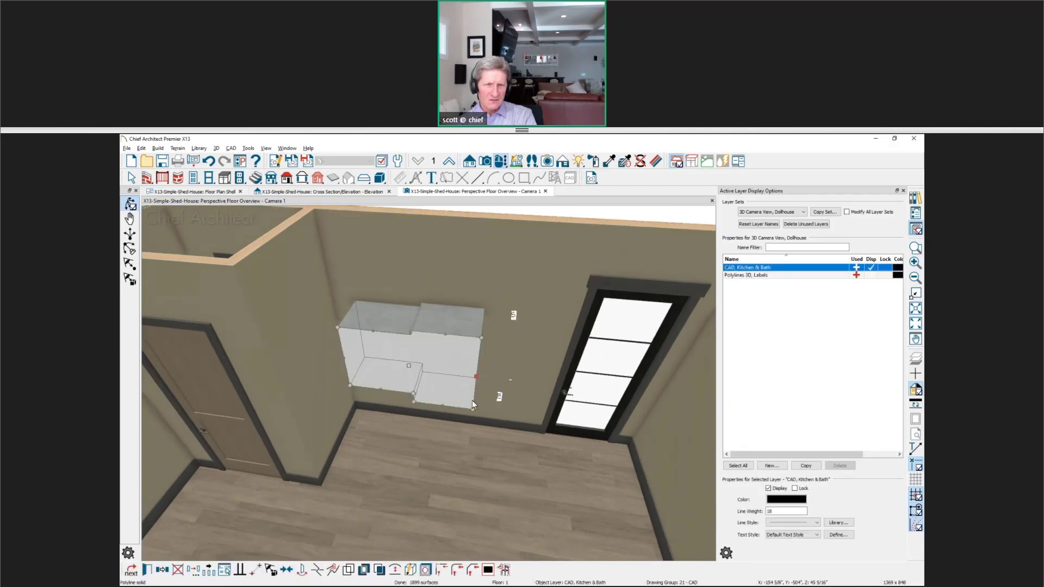
key("Escape")
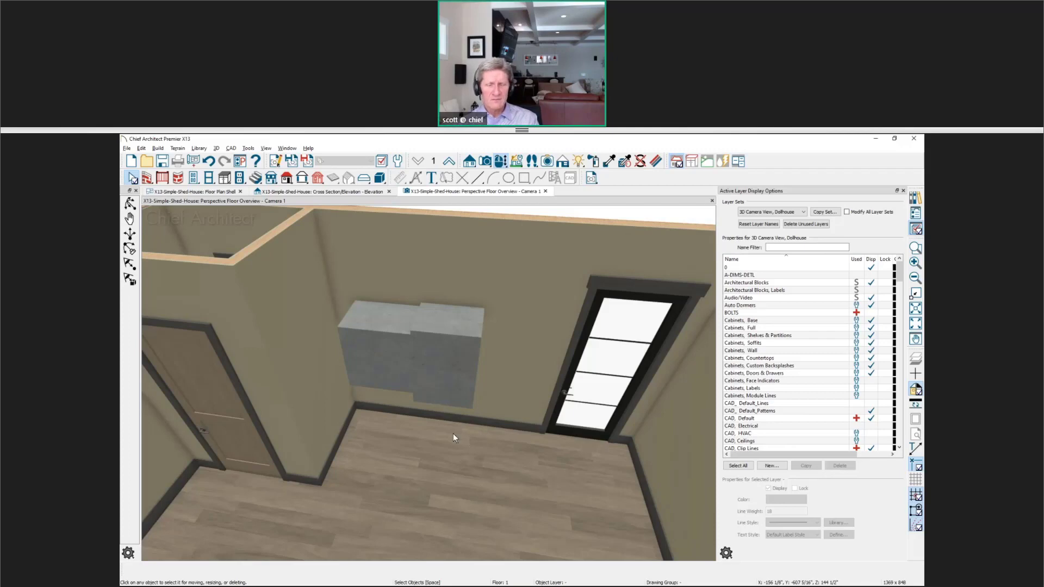
middle_click_drag(444, 446, 346, 443)
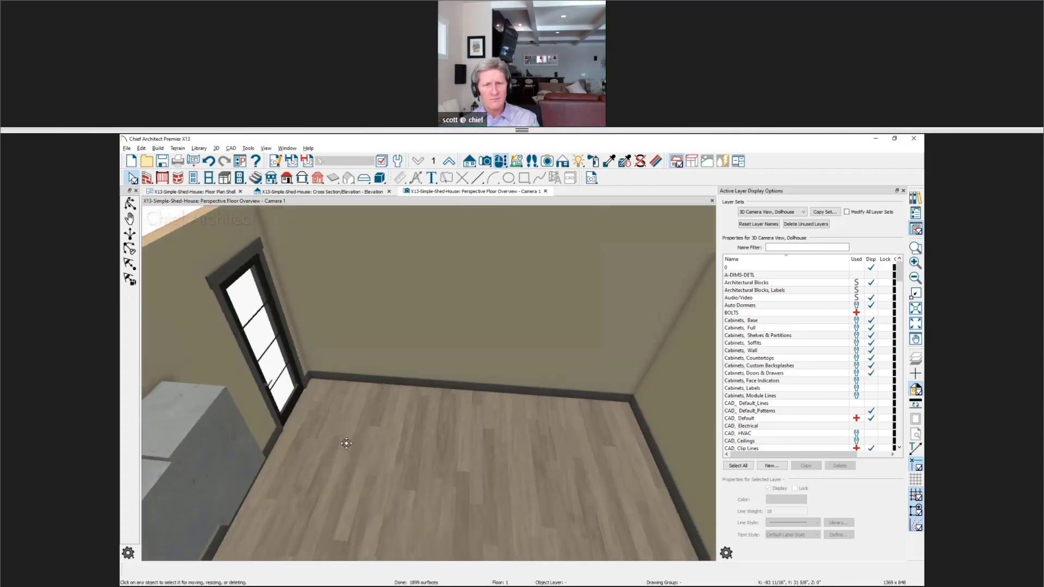
scroll(305, 446, "up", 5)
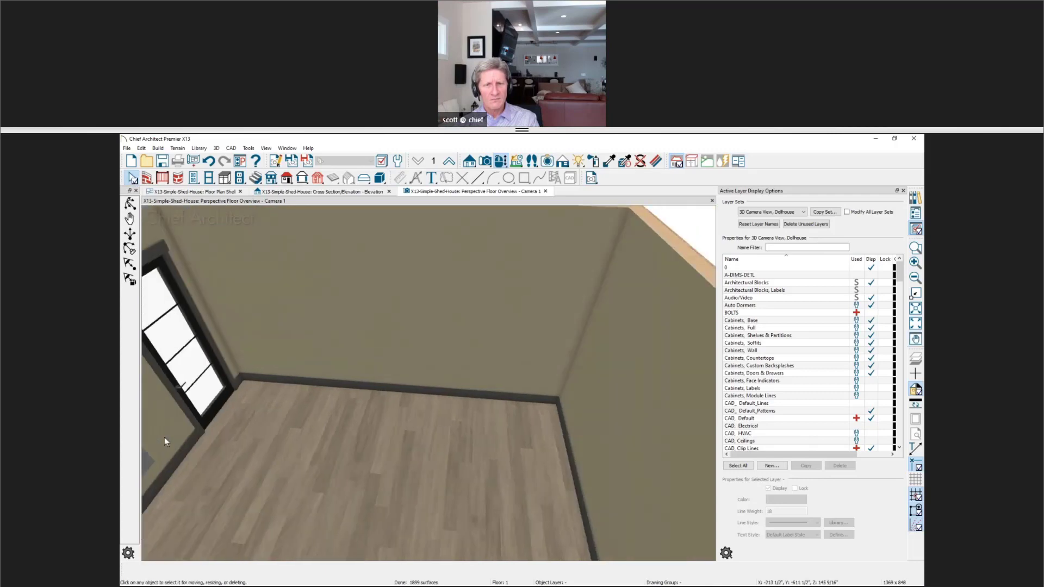
middle_click_drag(390, 455, 199, 472)
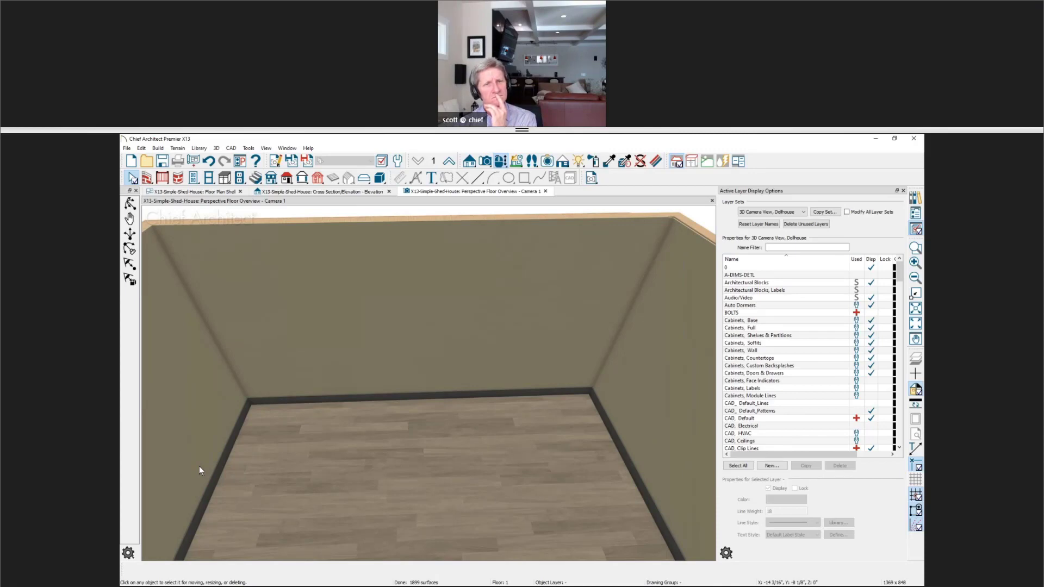
Draw two parallel vertical CAD lines, about 229" and 193" long, in the empty area beside the floor plan.
left_click(188, 192)
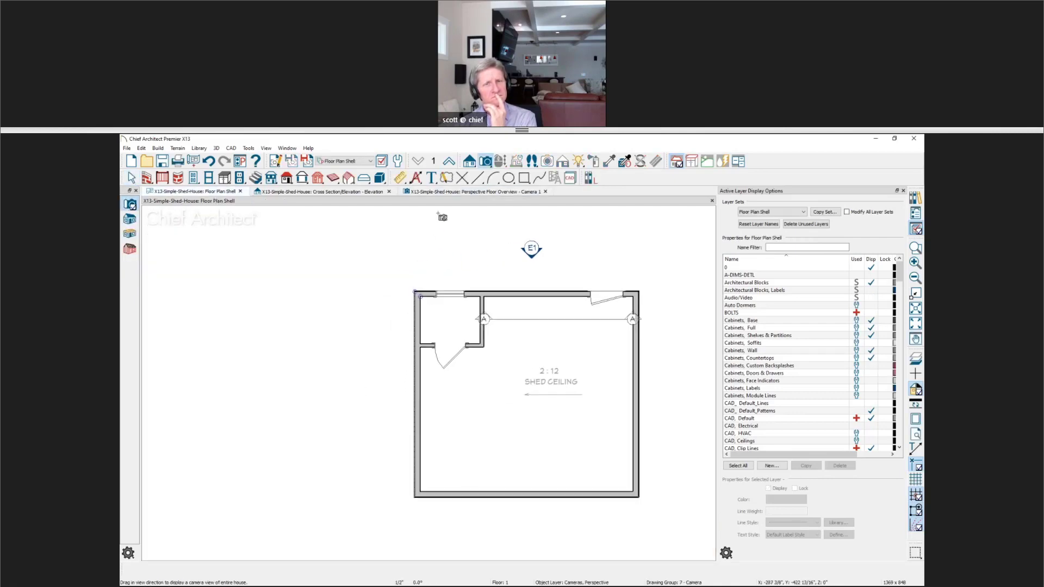
left_click(478, 178)
left_click_drag(211, 265, 211, 468)
left_click_drag(273, 306, 277, 478)
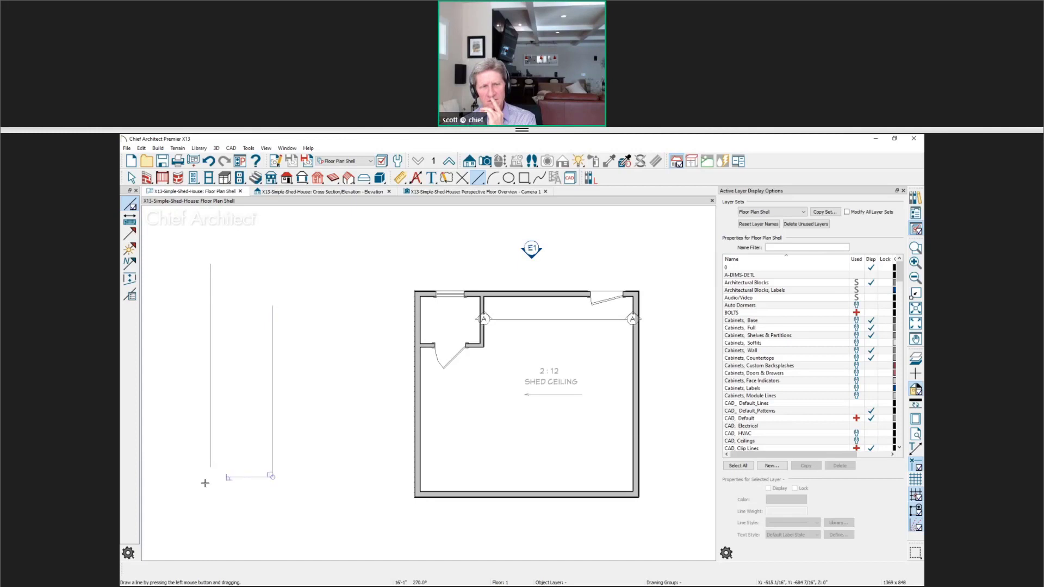
Give the longer vertical CAD line a dashed line style and a pink colour (red 255, green 0, blue 128).
middle_click_drag(168, 445, 340, 473)
scroll(392, 446, "up", 2)
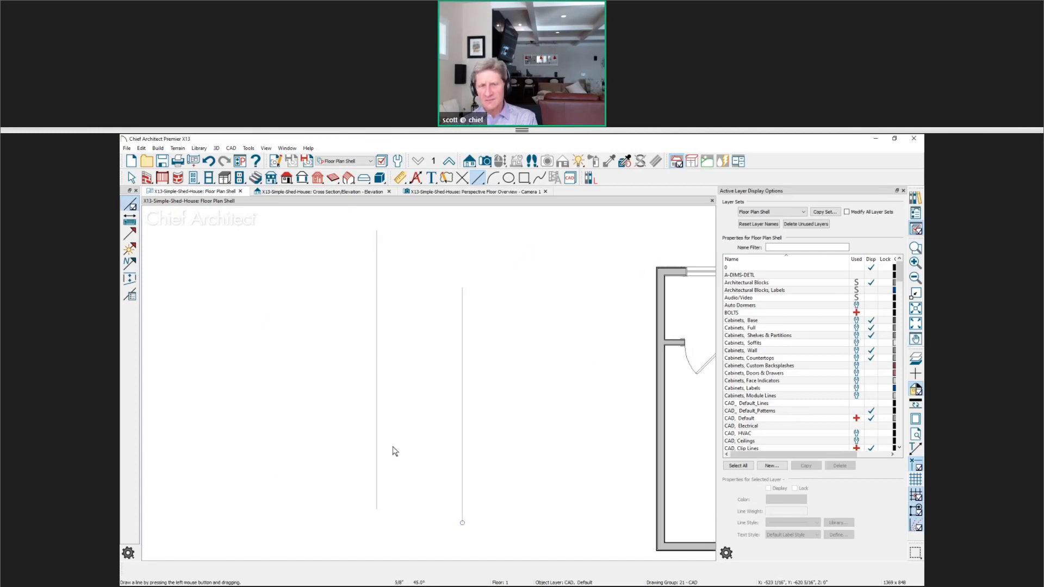
key("space")
left_click(377, 455)
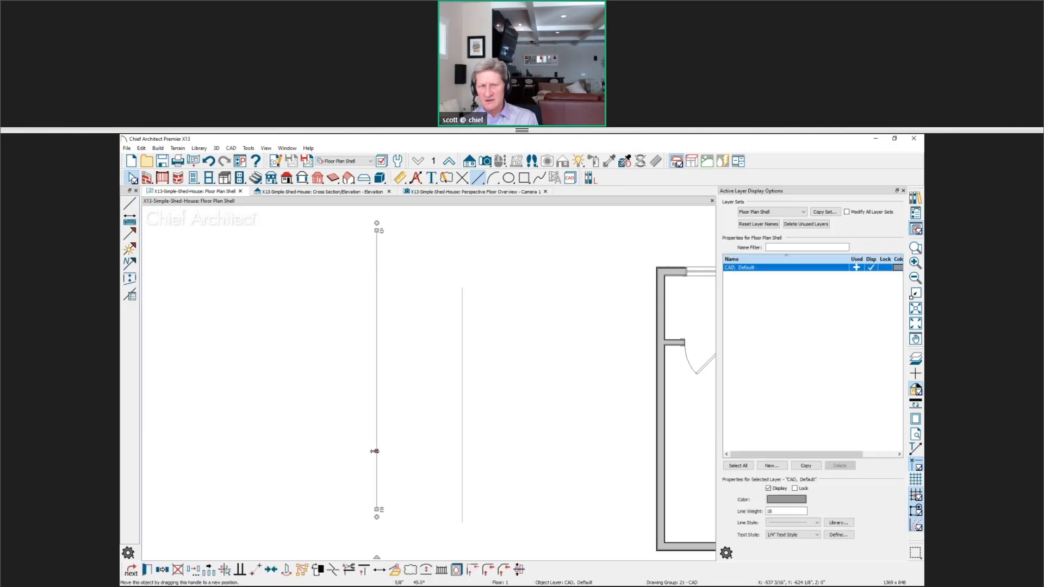
double_click(376, 452)
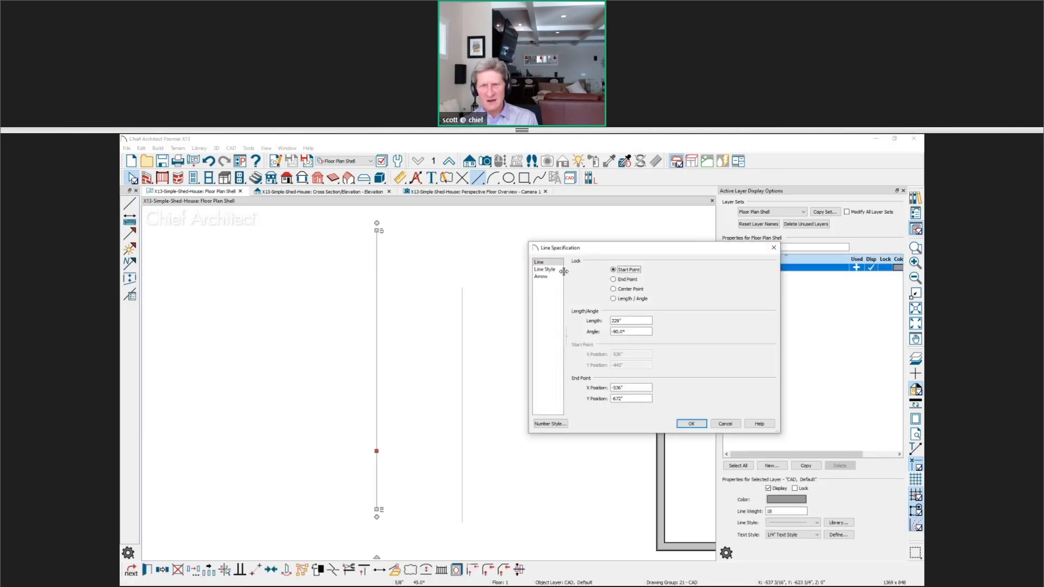
left_click(544, 270)
left_click(669, 299)
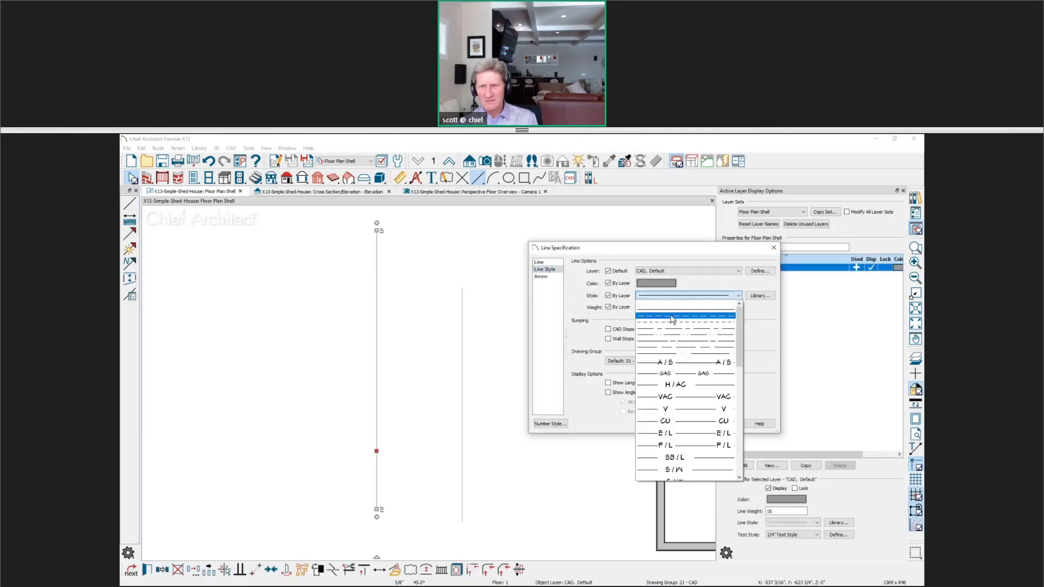
left_click(674, 320)
left_click(656, 285)
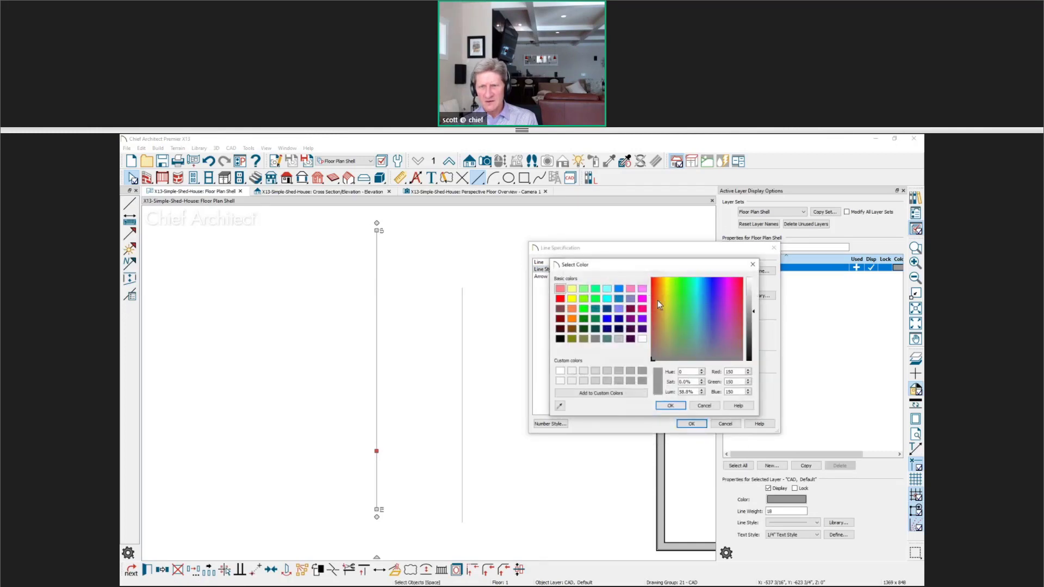
left_click(643, 310)
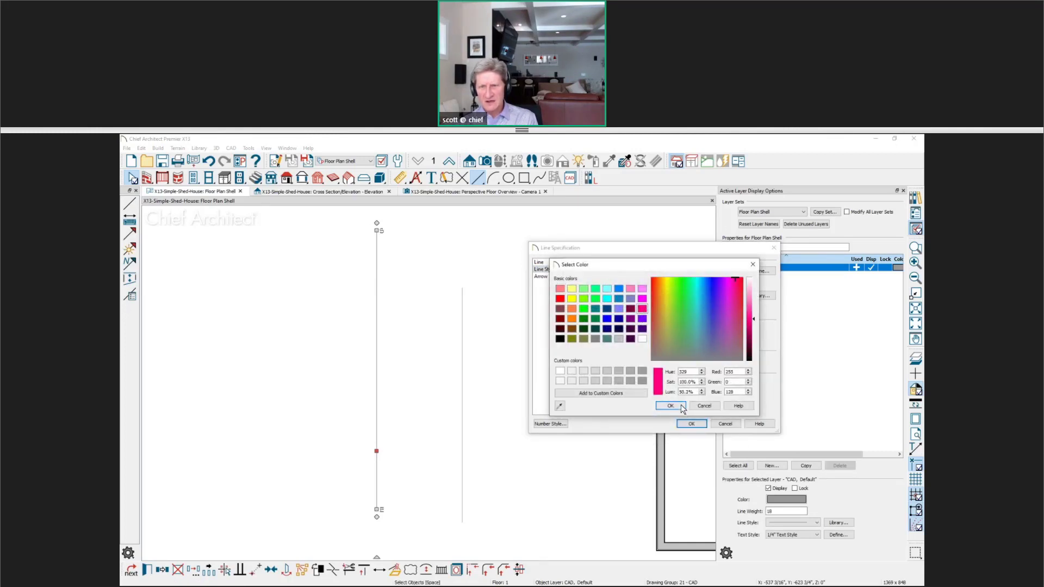
left_click(671, 405)
left_click(691, 425)
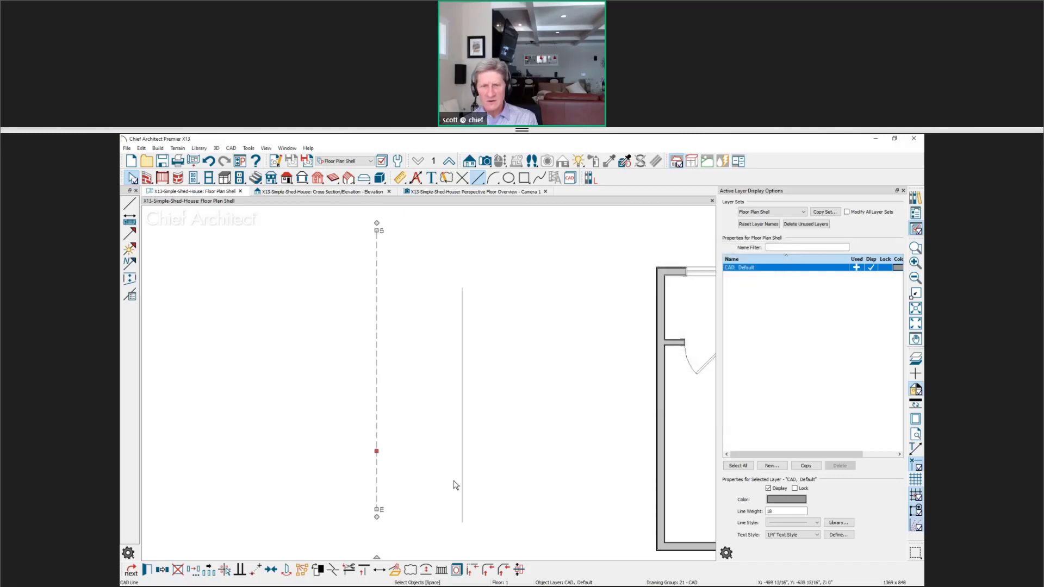
left_click(314, 459)
scroll(317, 450, "up", 1)
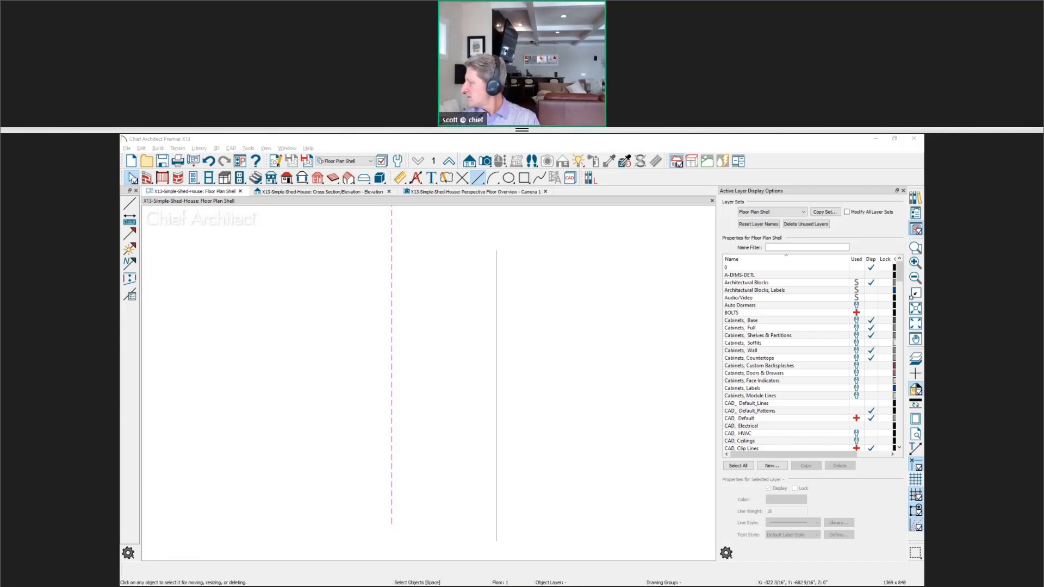
Switch to Windows Photo Viewer and examine the room name labels in the Bedroom2-Elevations.jpg reference image.
key("alt+Tab")
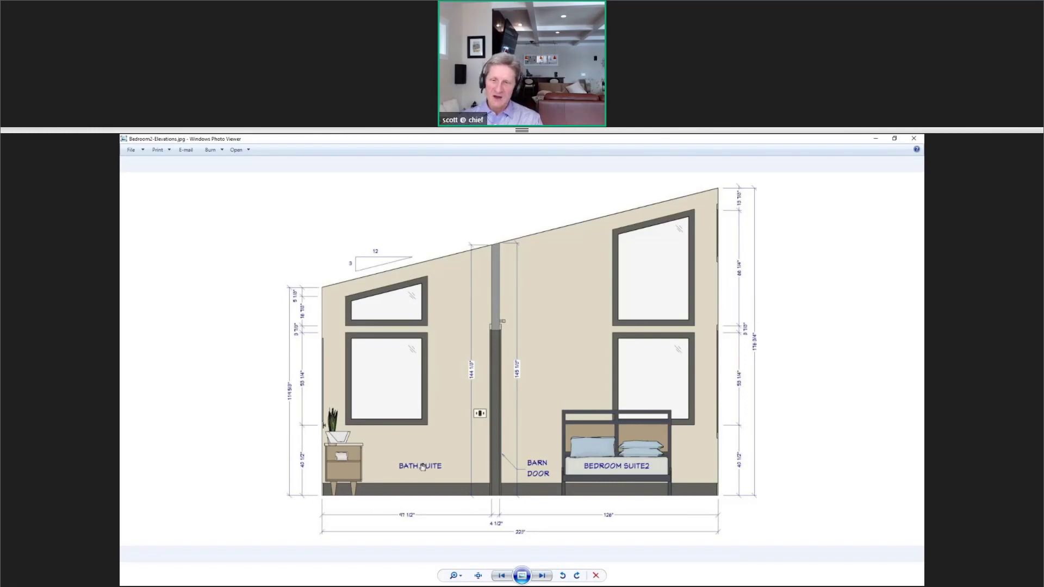
scroll(424, 468, "up", 2)
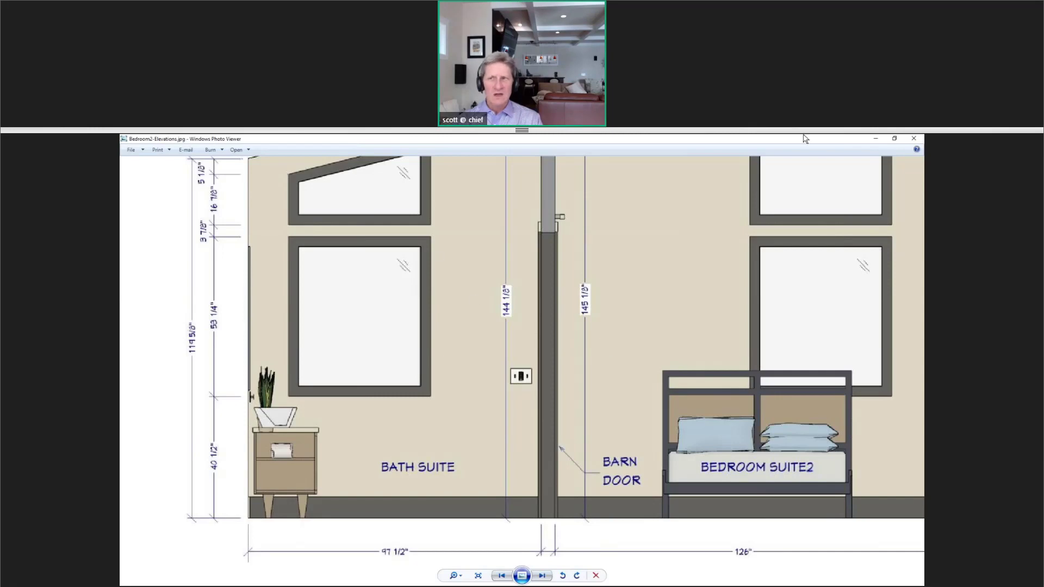
left_click(877, 141)
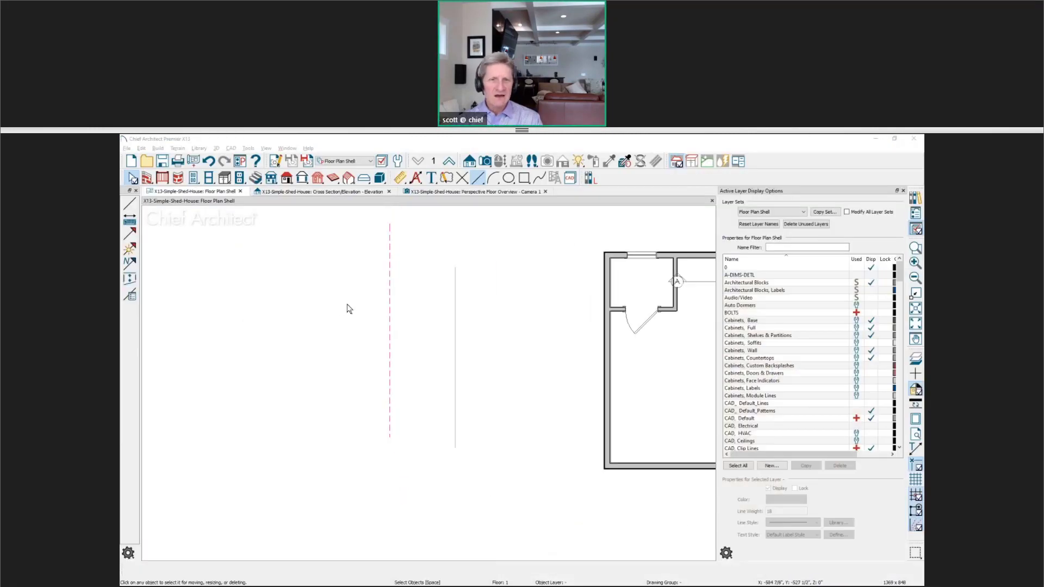
Set the large room's type to Kitchen and the small corner room's type to Closet in the floor plan.
scroll(383, 329, "up", 2)
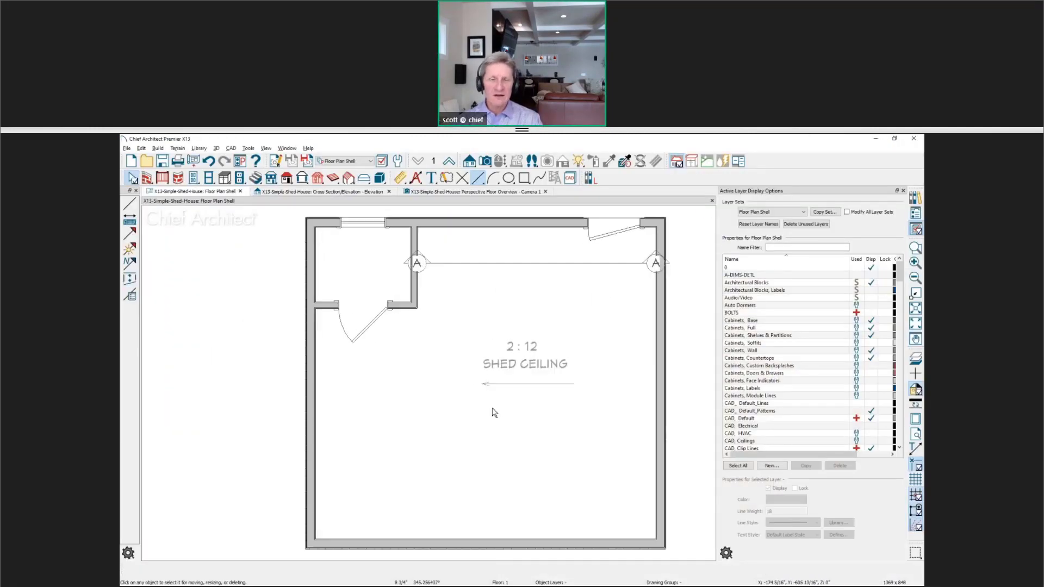
middle_click_drag(482, 420, 480, 431)
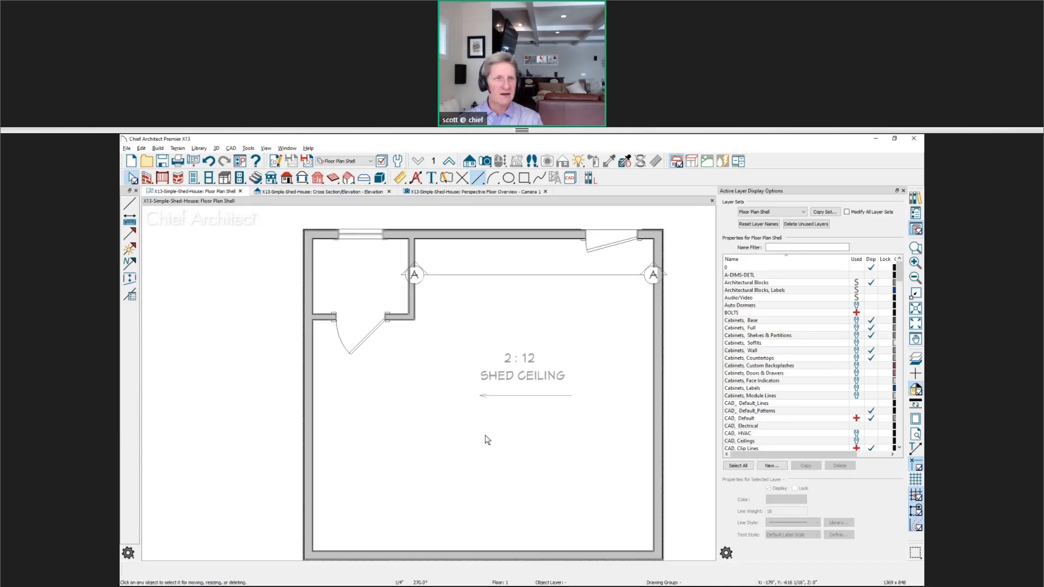
left_click(486, 442)
double_click(471, 341)
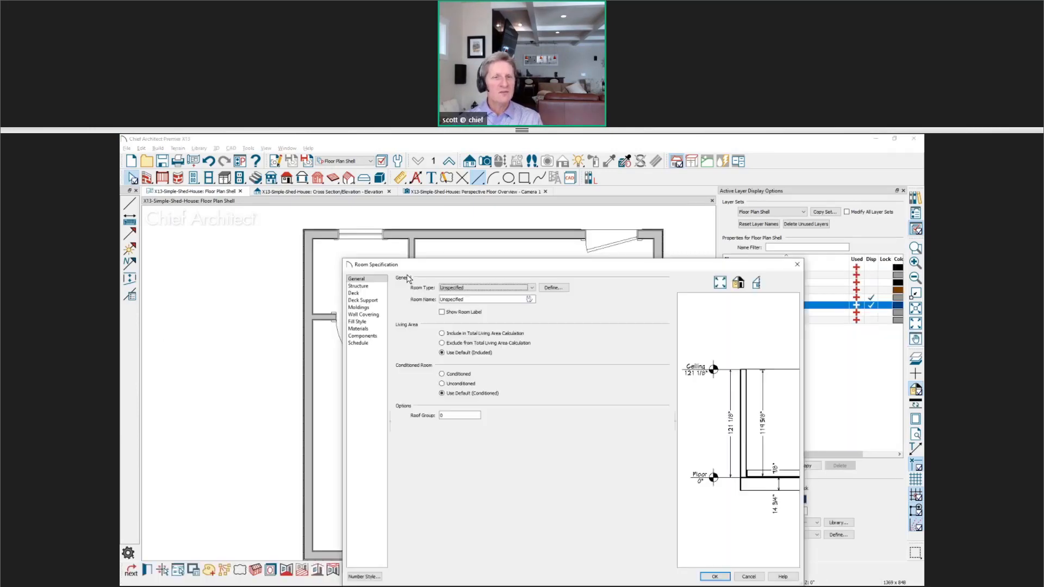
left_click(479, 287)
key("k")
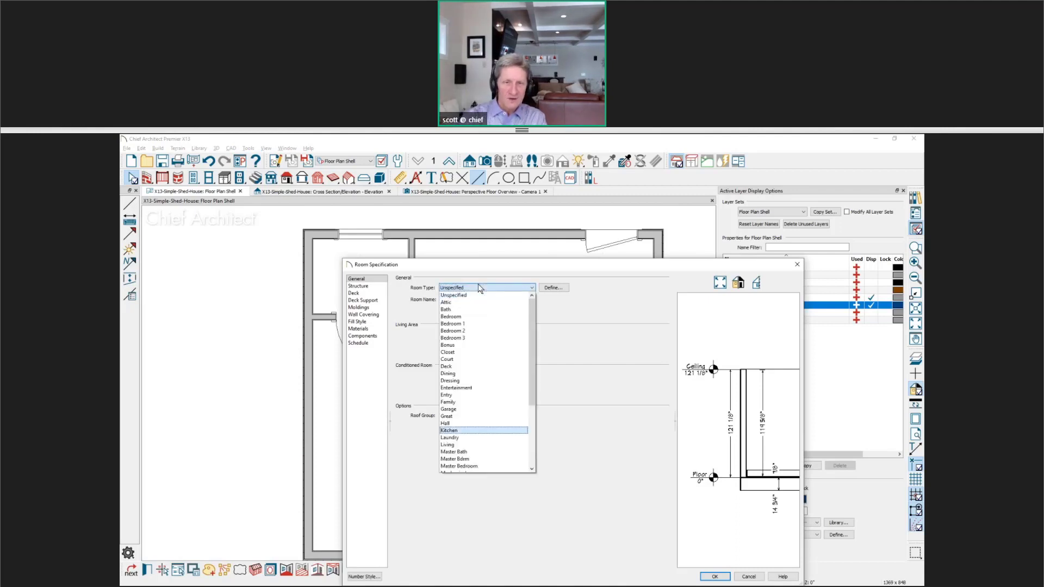
key("Return")
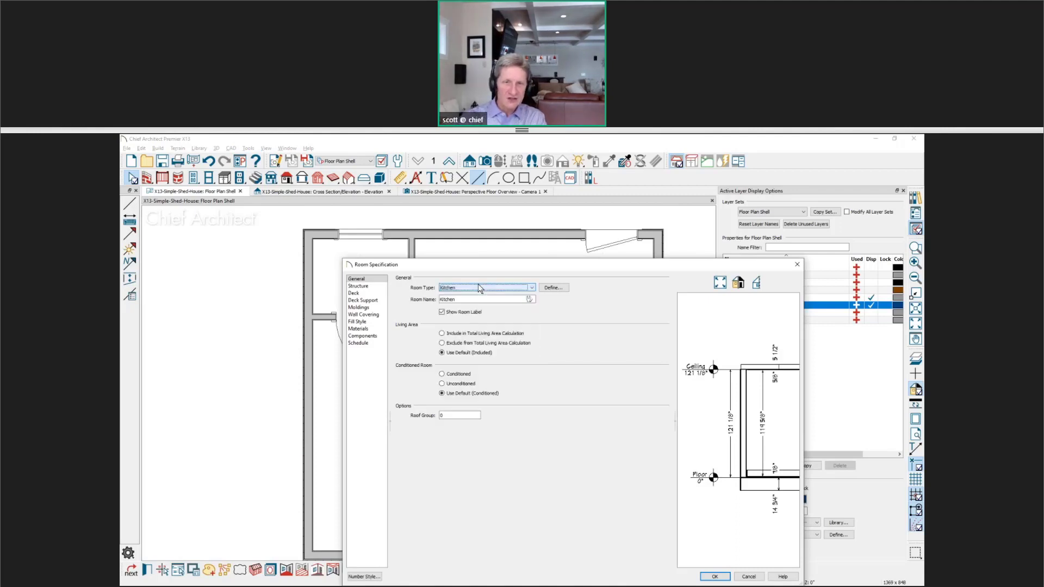
left_click(714, 577)
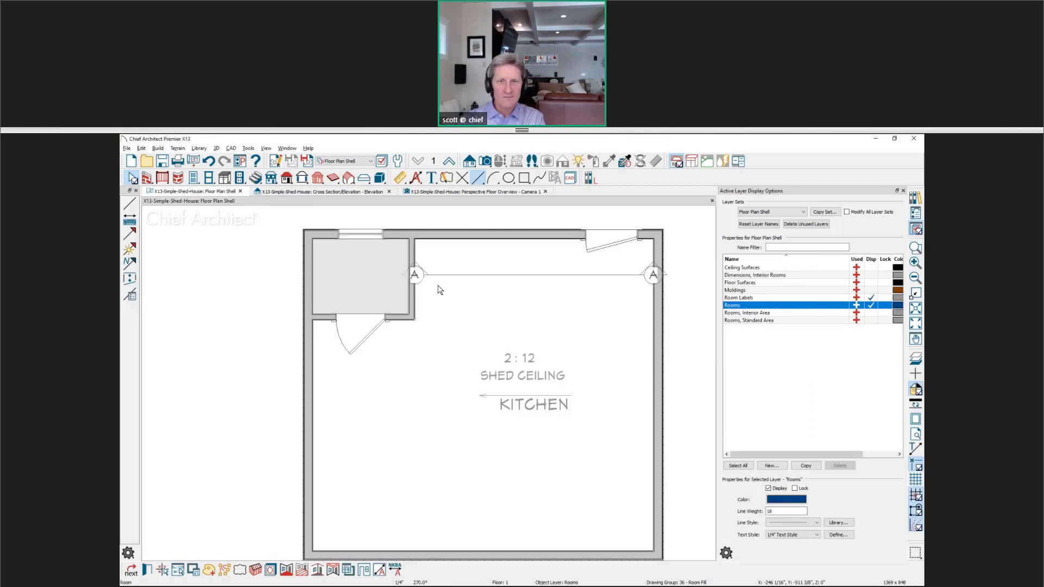
key("Return")
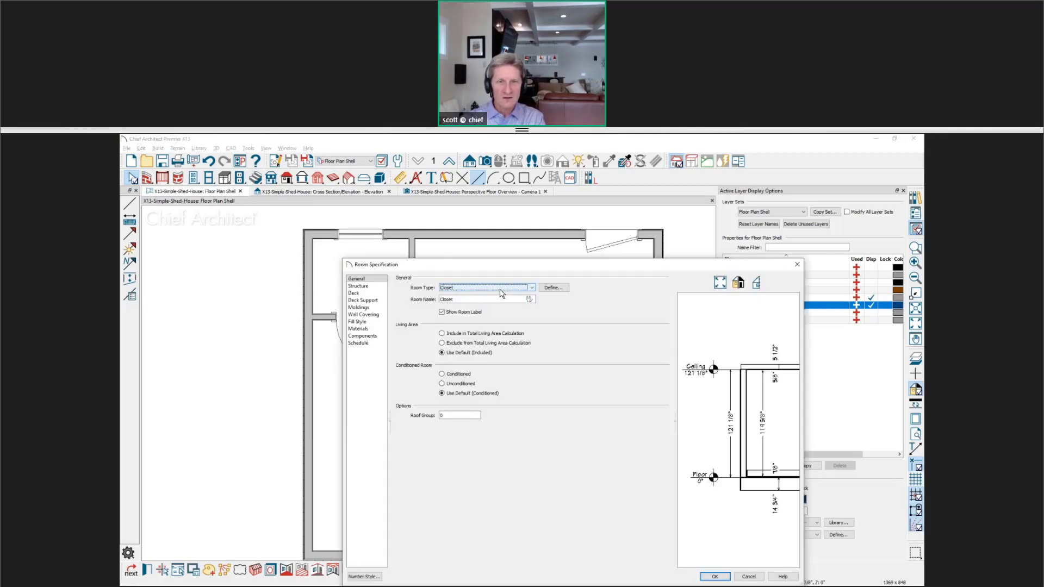
left_click(715, 577)
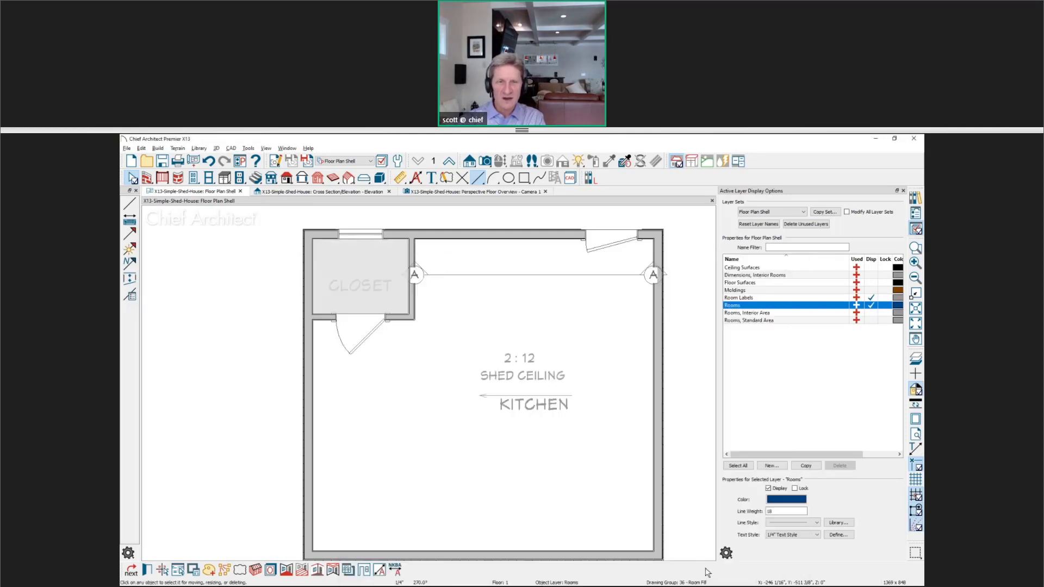
In the cross section/elevation view, filter the layers by "room" and check the display of the Room Labels layer.
left_click(422, 276)
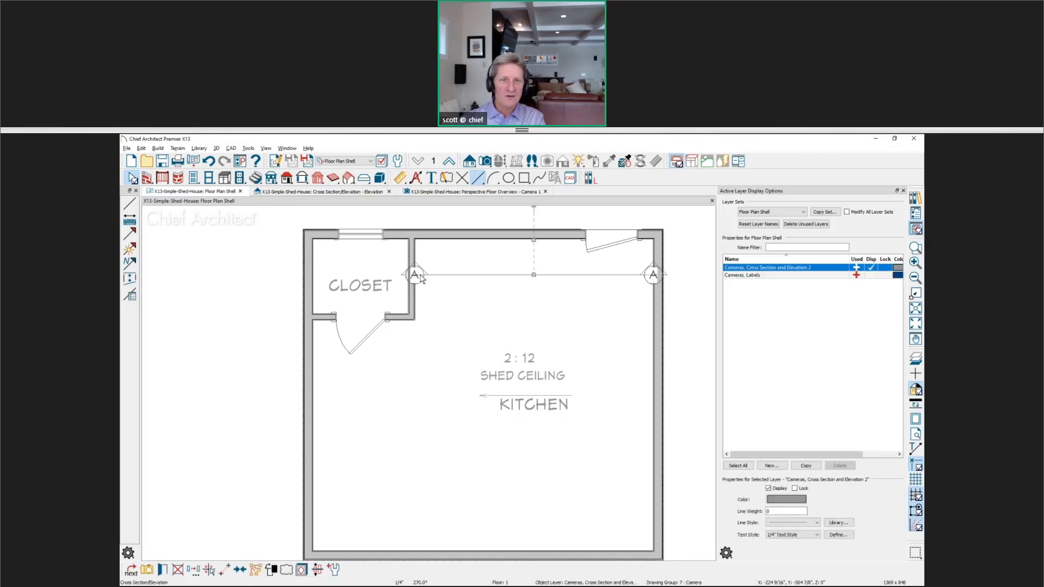
key("ctrl+Tab")
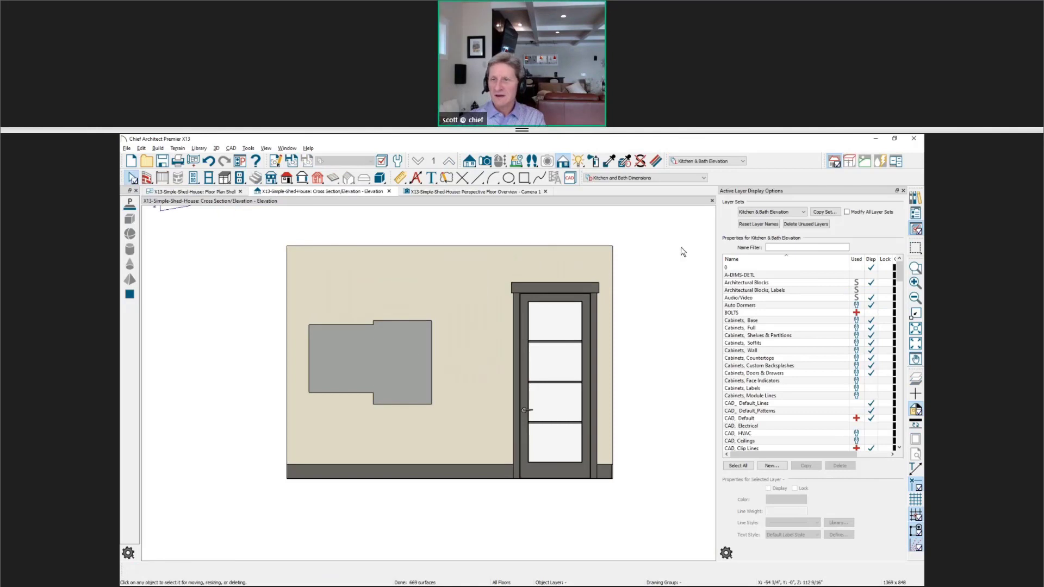
left_click(789, 248)
type("r")
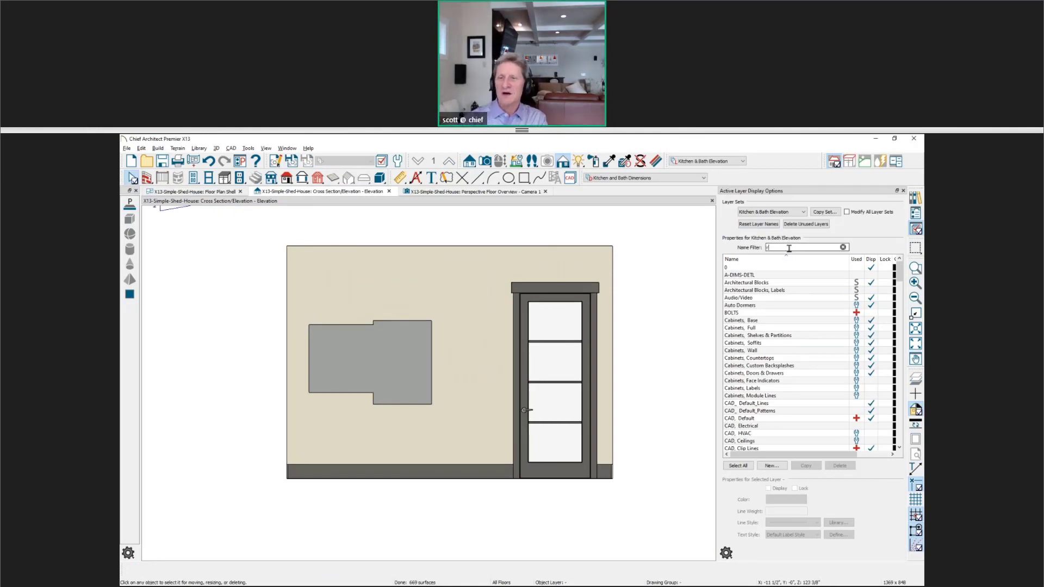
type("oom")
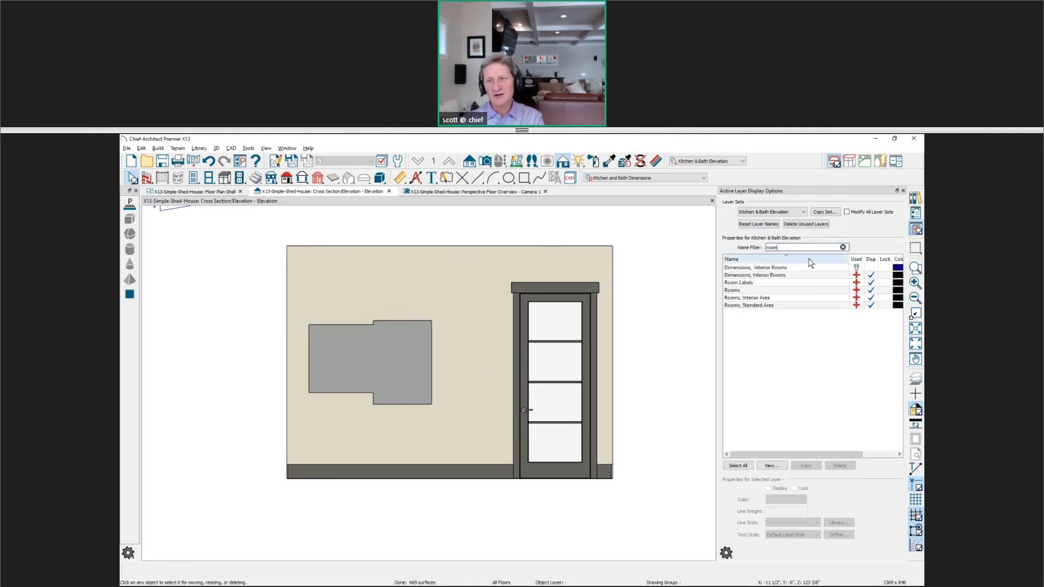
left_click(806, 283)
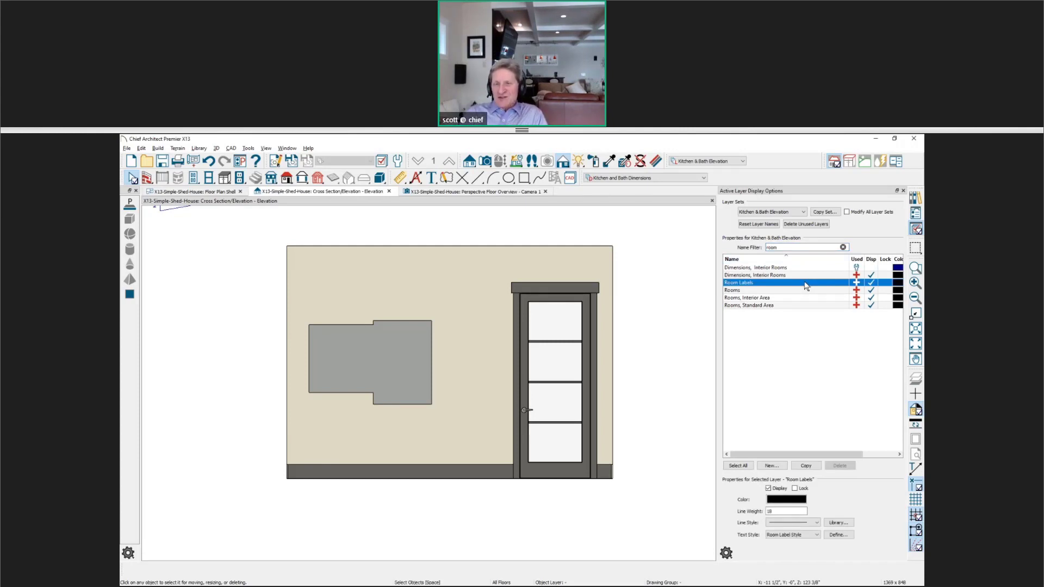
Add a rich text label reading "KITCHEN" on the elevation wall, below the merged polyline solid.
left_click(432, 177)
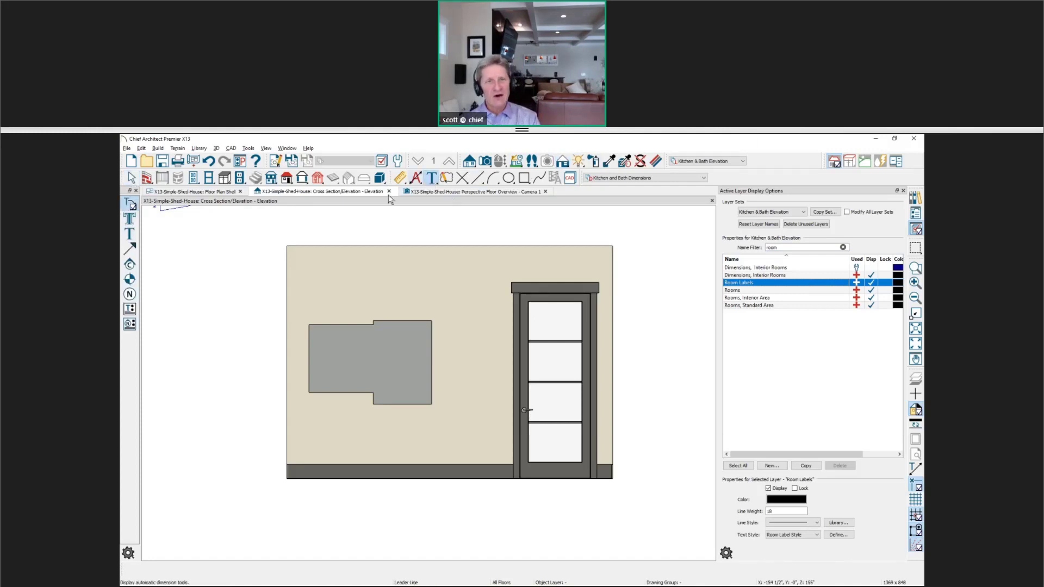
left_click(132, 220)
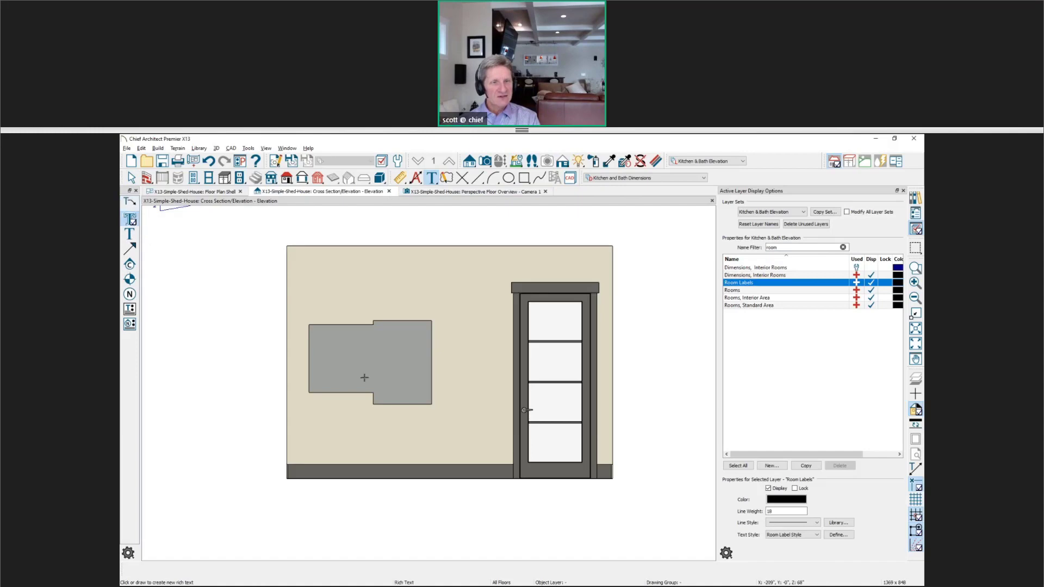
left_click_drag(356, 424, 472, 446)
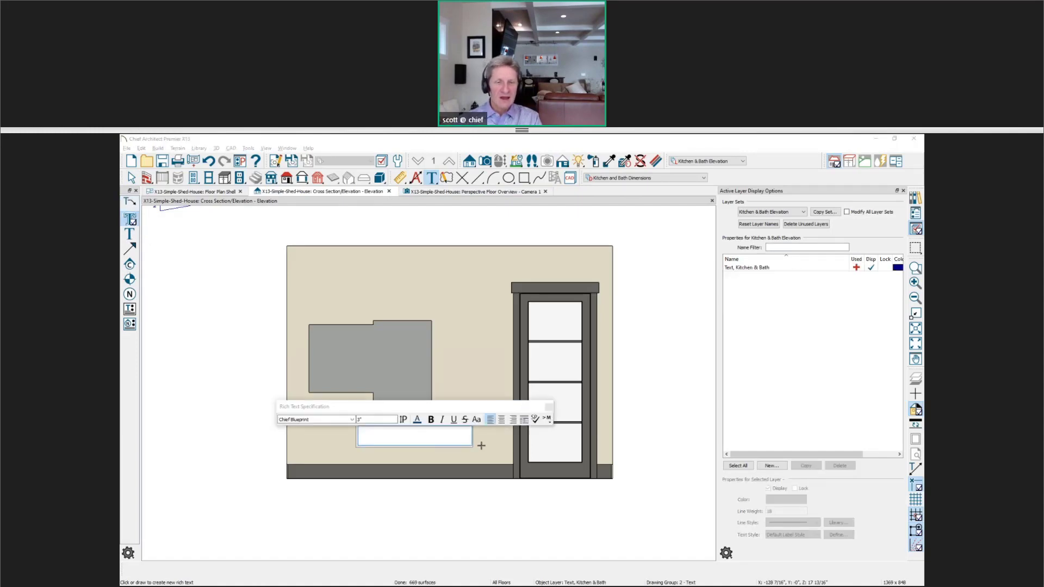
type("KITCHEN")
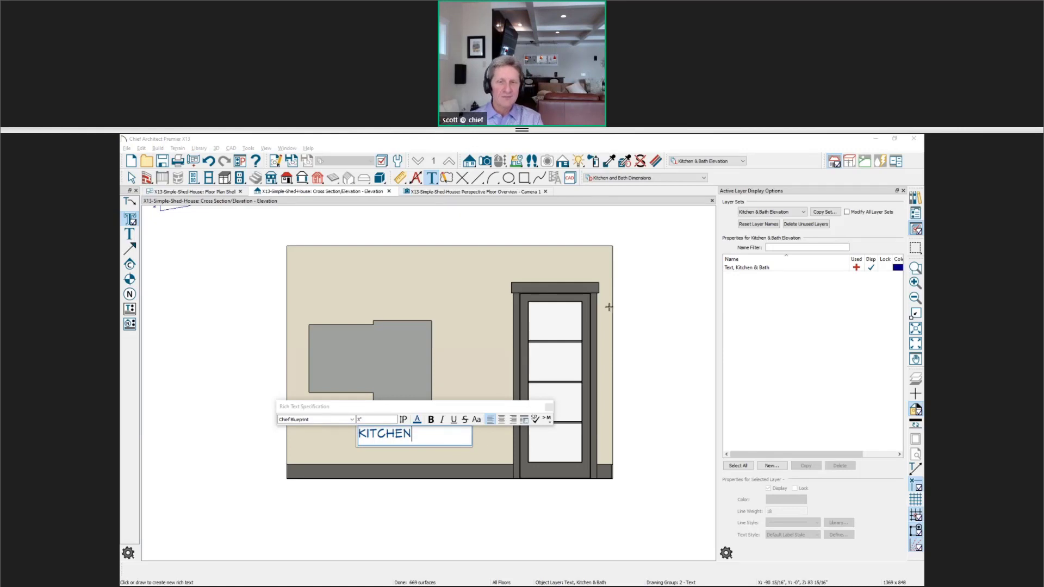
key("Escape")
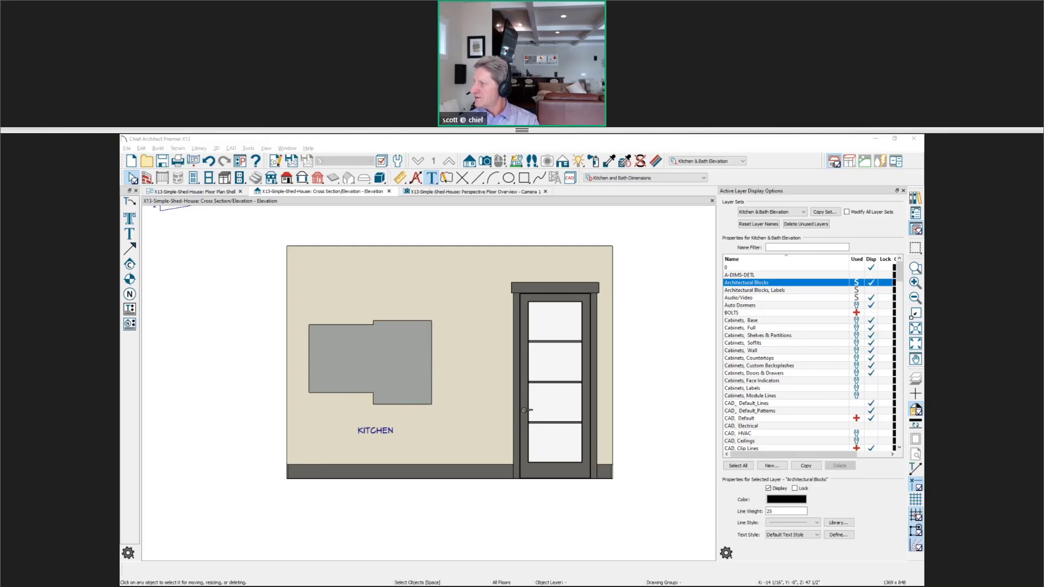
Switch to Windows Photo Viewer and examine the room labels on the Kitchen Section in Bachelor-View-Layout_Page_14.jpg.
key("alt+Tab")
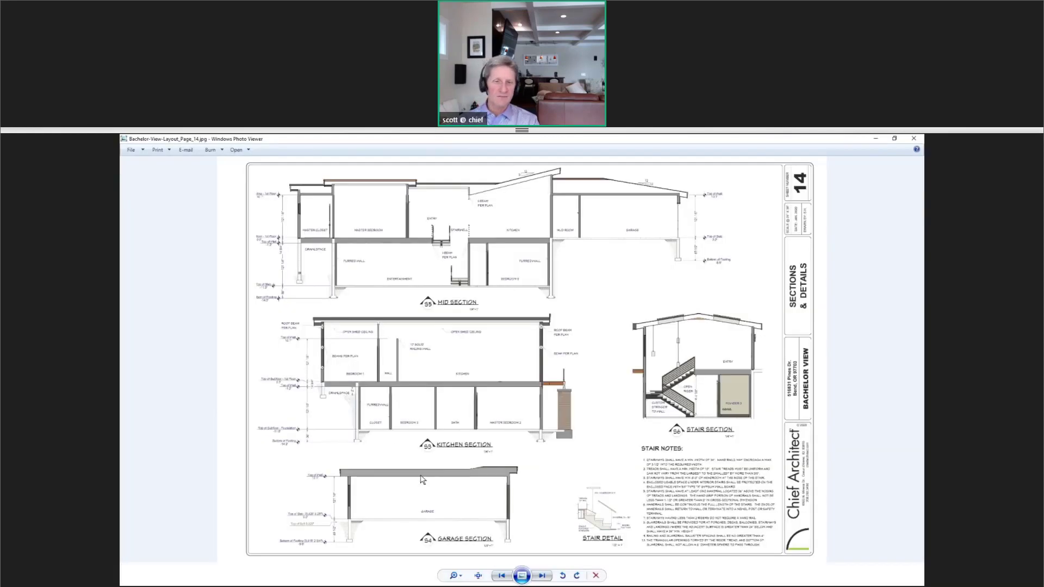
scroll(389, 422, "up", 3)
scroll(325, 468, "up", 1)
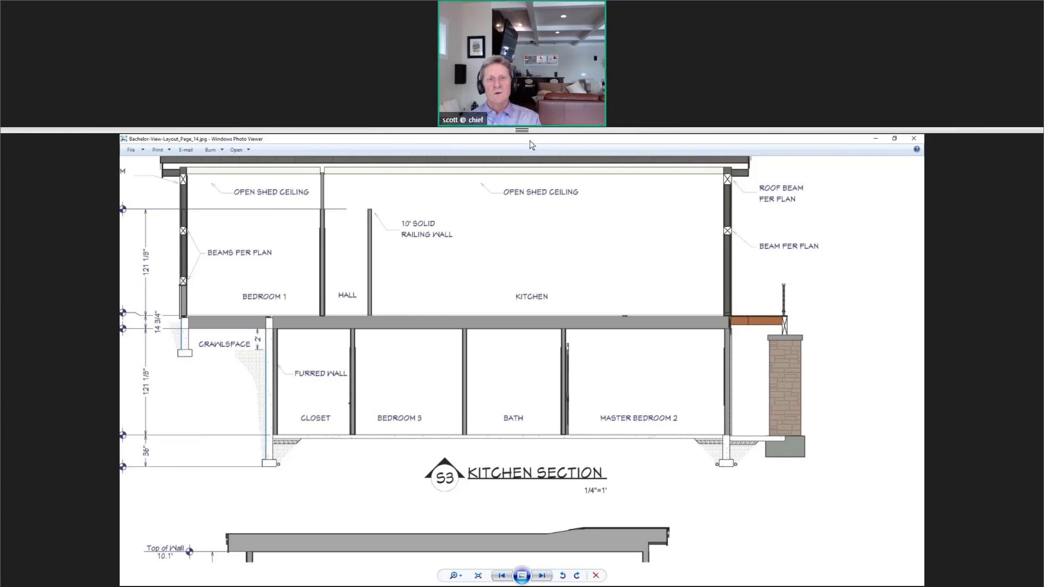
left_click_drag(531, 145, 1042, 163)
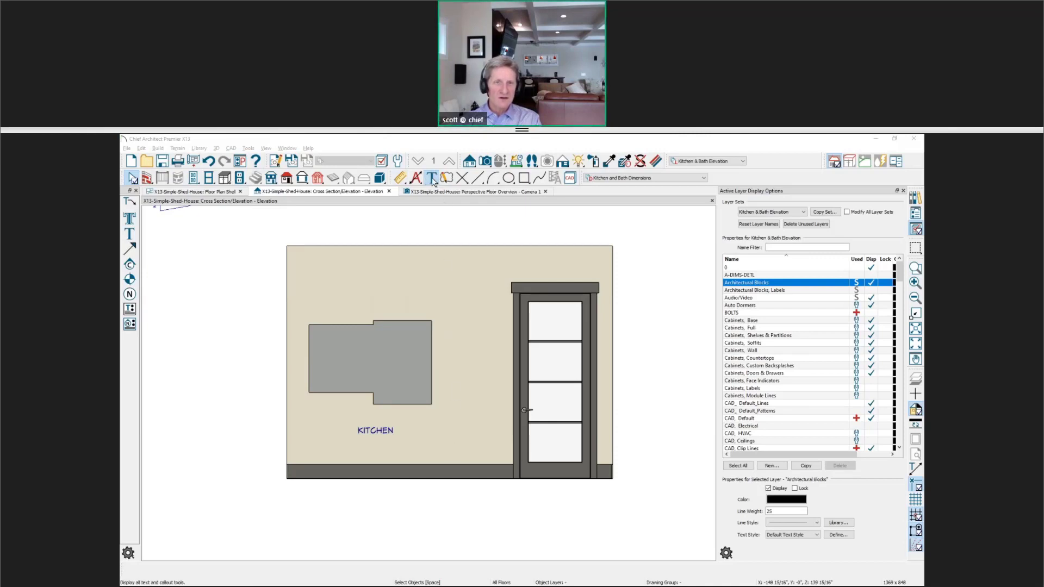
Add a rich text object containing the object-specific Room macro (%room%) on the elevation wall above the merged solid.
left_click(433, 181)
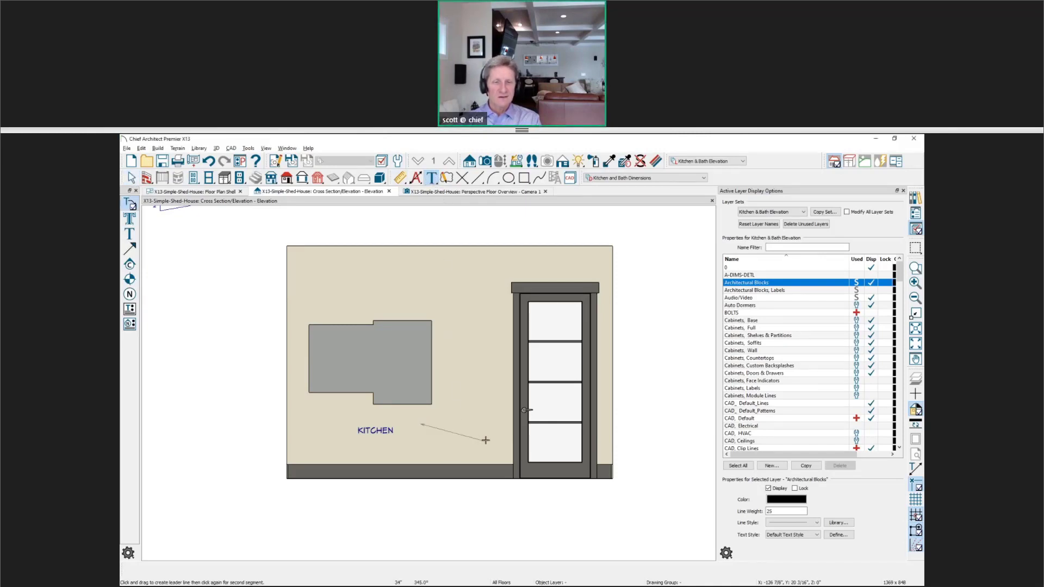
left_click(130, 218)
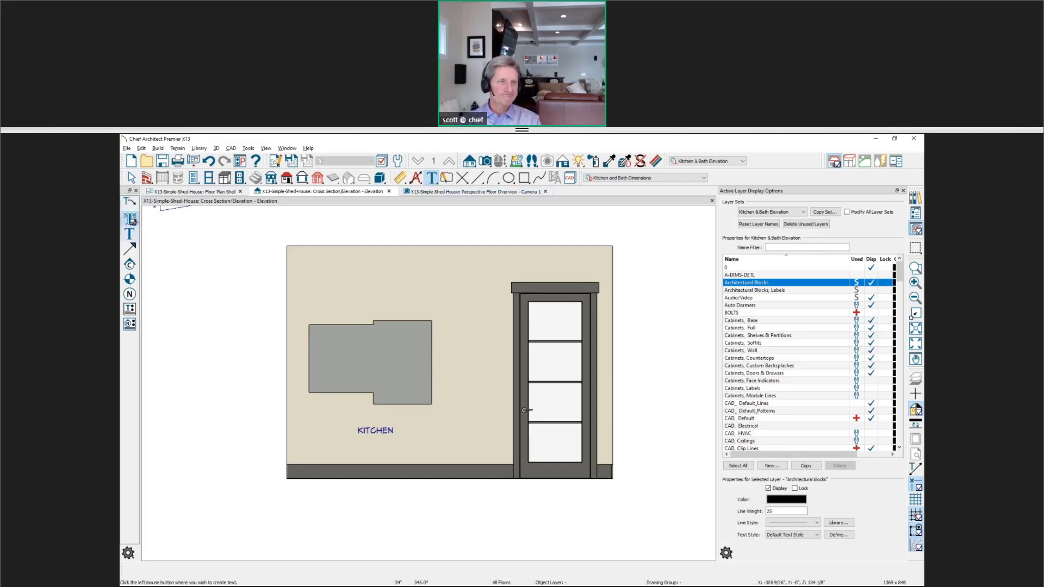
left_click(422, 432)
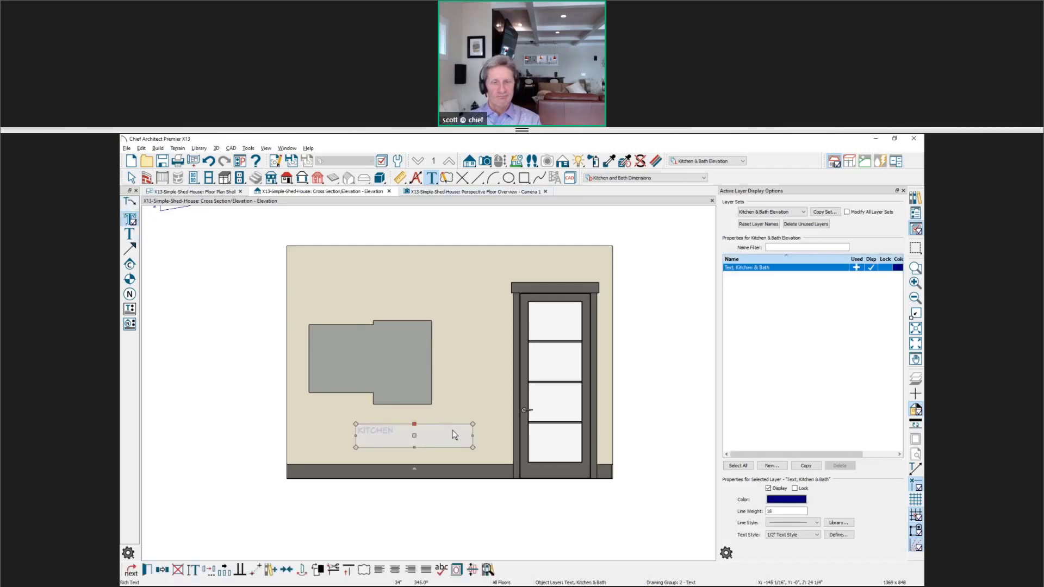
left_click(130, 220)
left_click(337, 275)
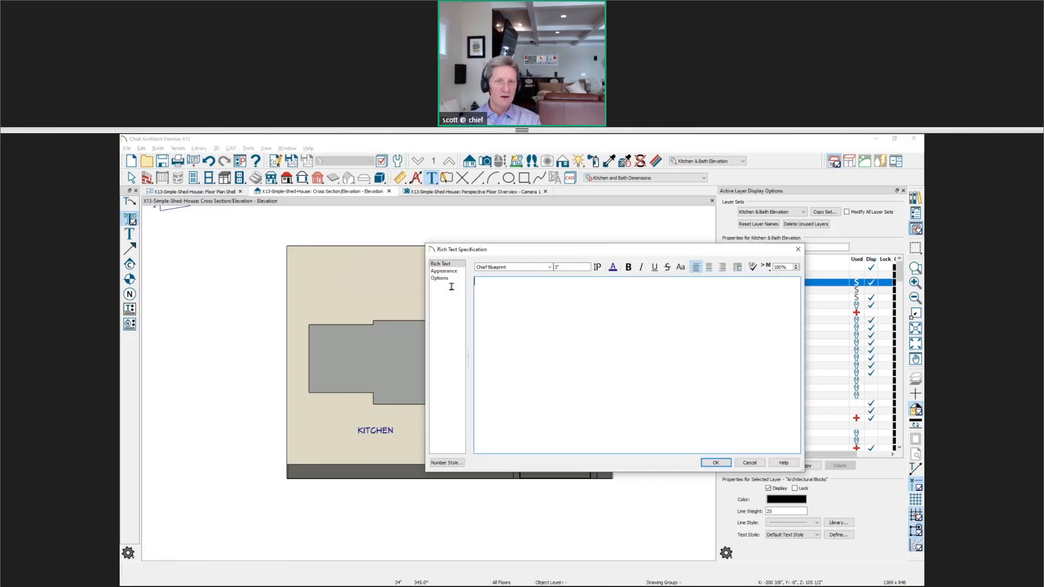
left_click(766, 266)
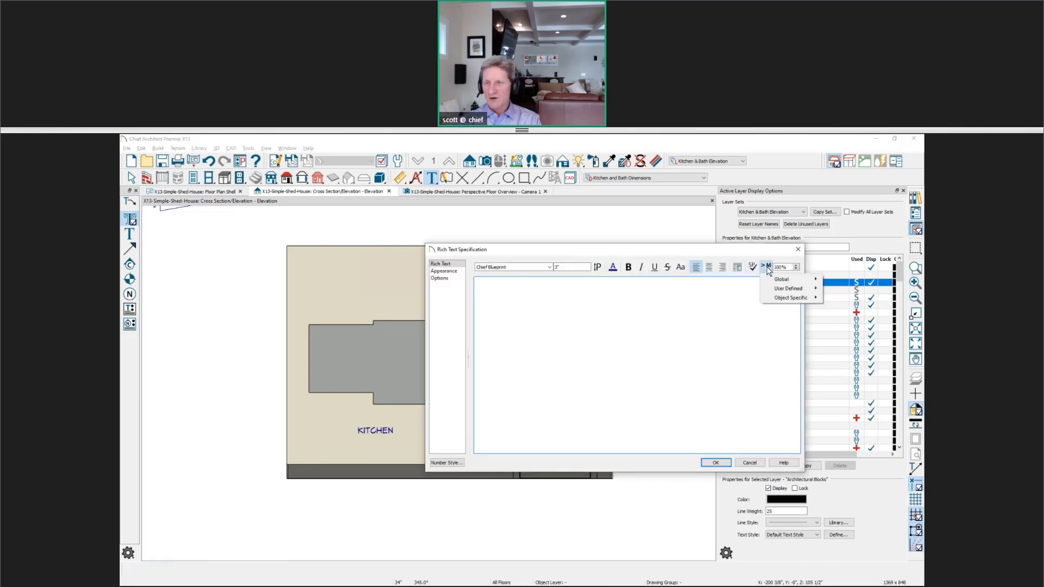
mouse_move(789, 296)
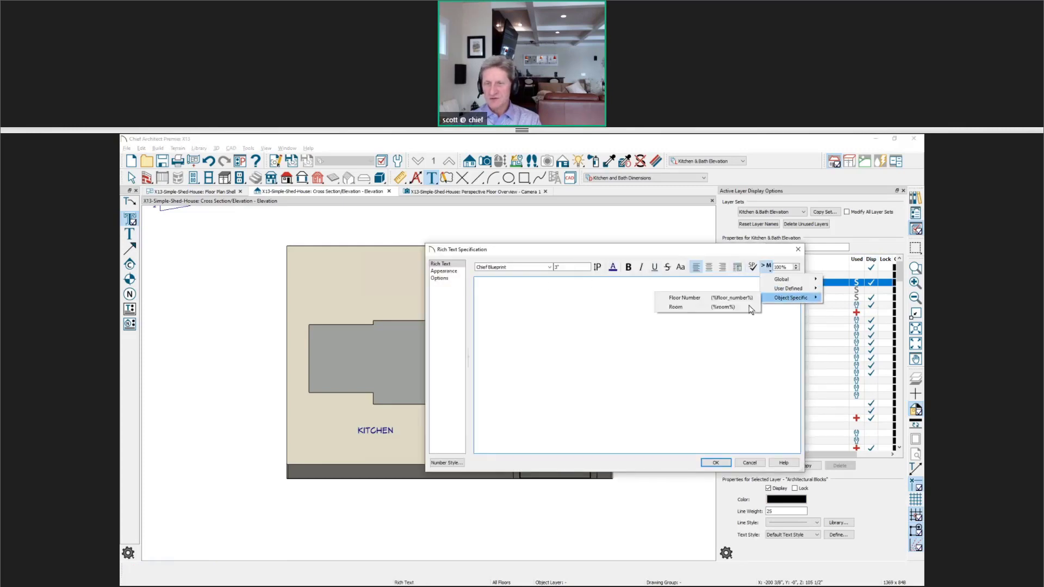
left_click(732, 308)
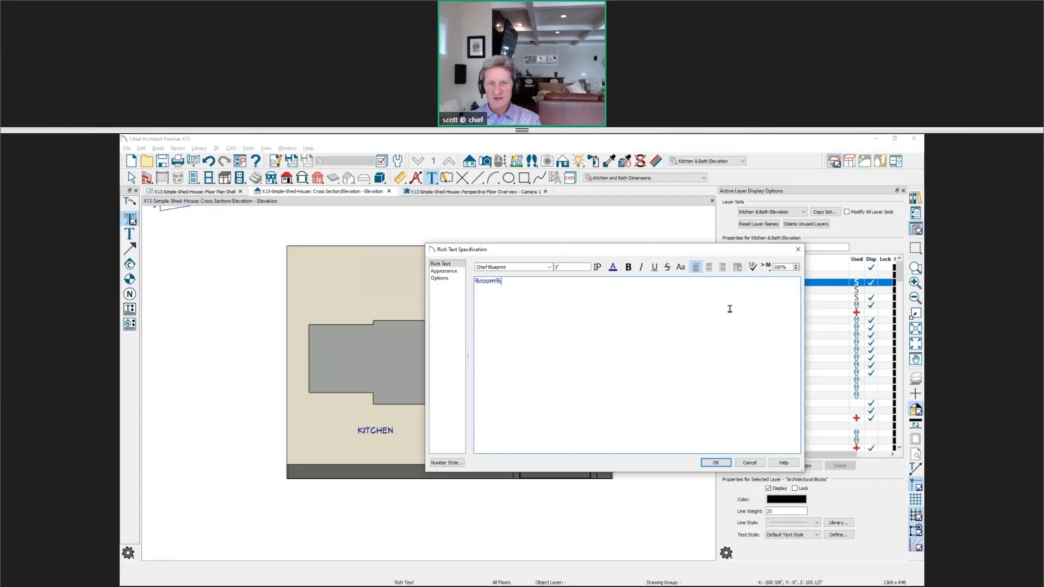
left_click(715, 463)
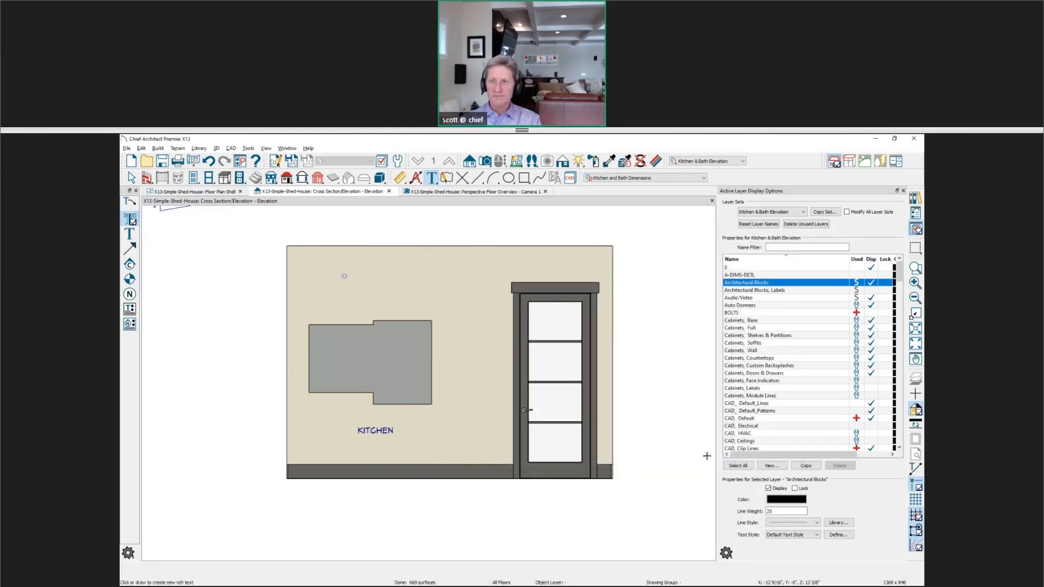
Move the room macro text down to the upper edge of the merged polyline solid.
left_click_drag(344, 277, 374, 321)
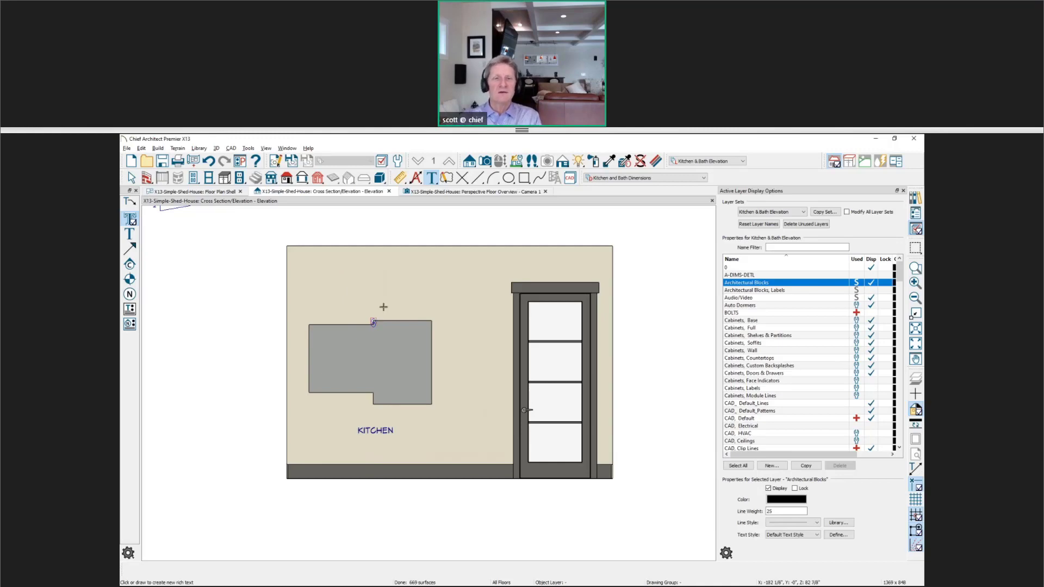
key("space")
left_click(354, 287)
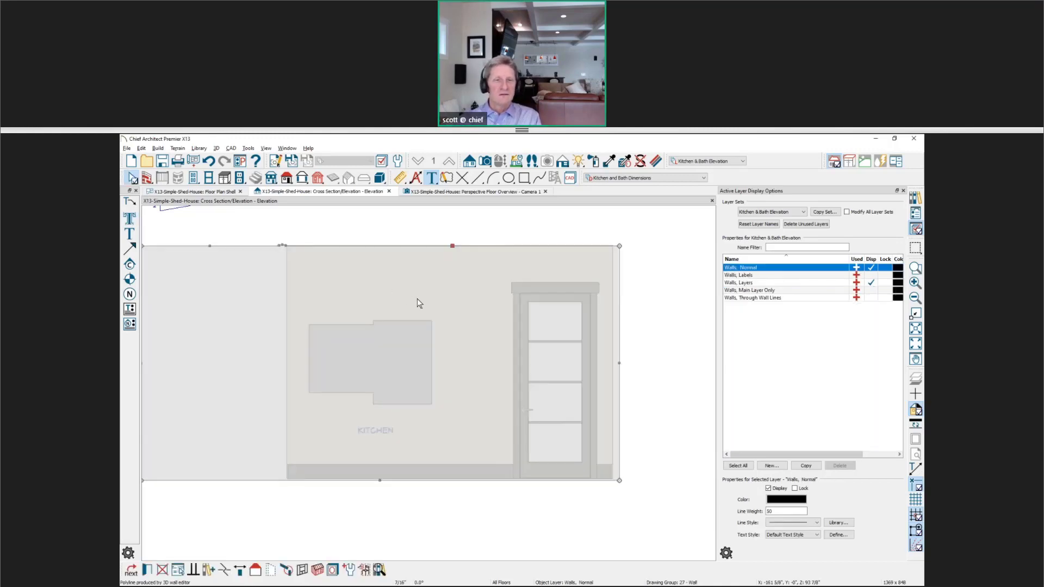
key("Escape")
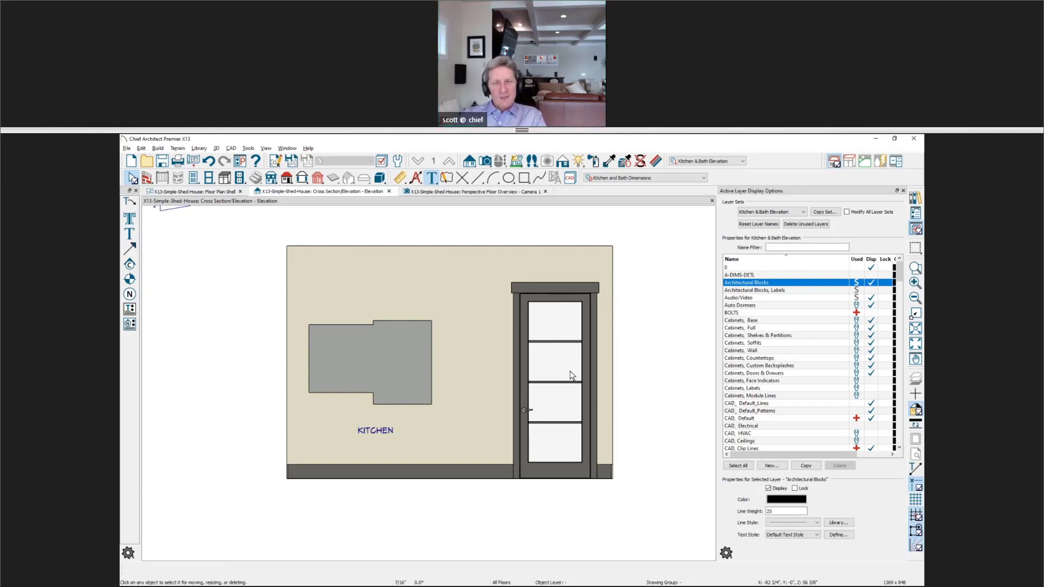
Filter the elevation's layers by "ROOM" and check the display properties of the Room Labels layer.
left_click(376, 431)
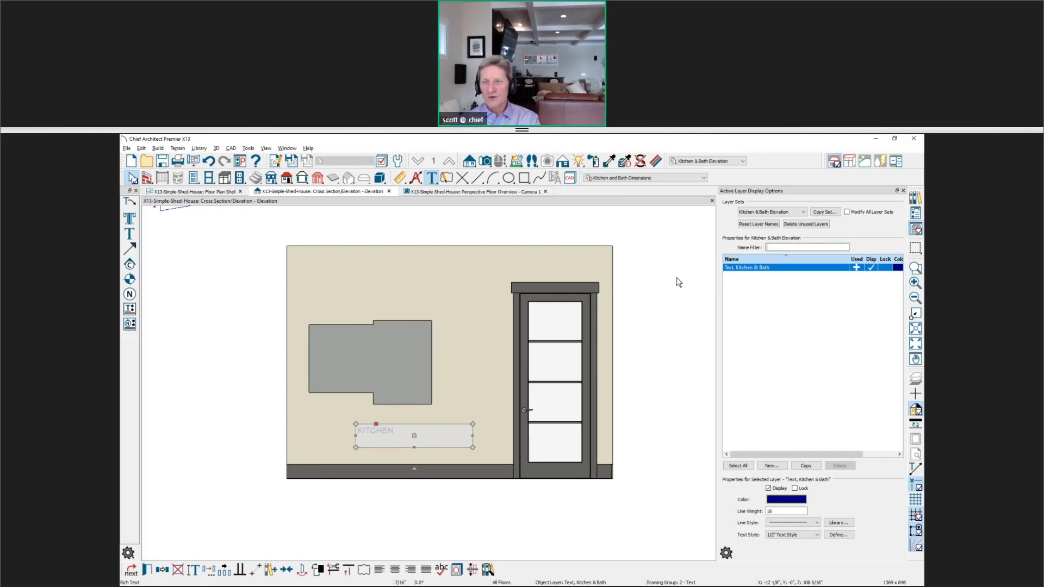
key("Escape")
left_click(799, 247)
type("R")
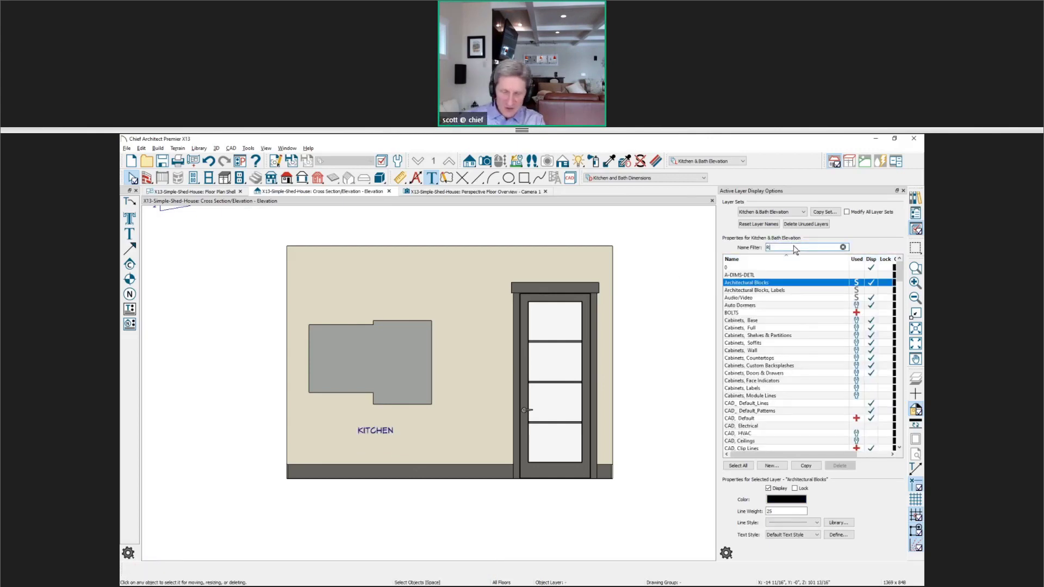
type("OOM")
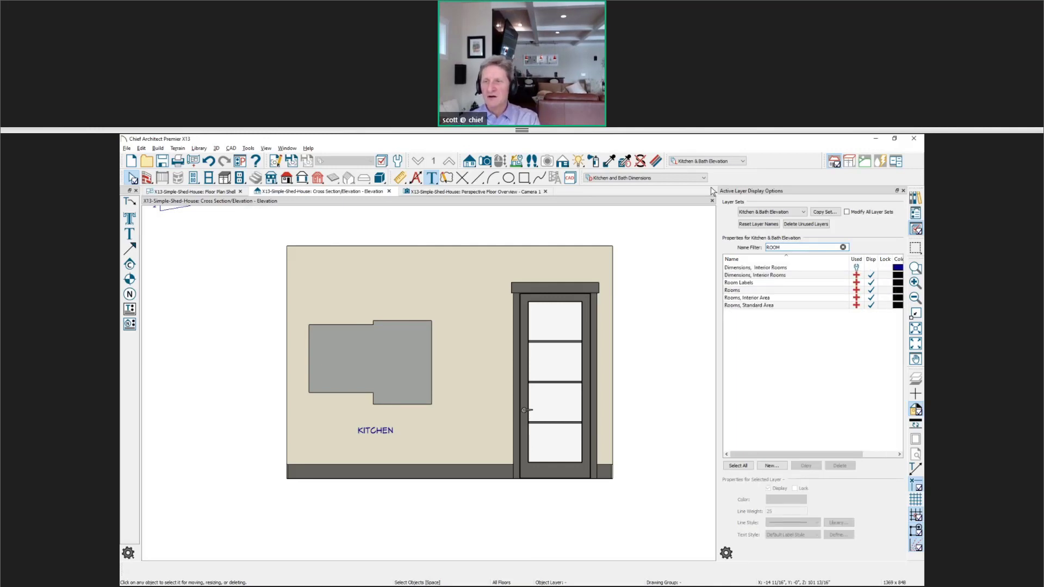
left_click(767, 284)
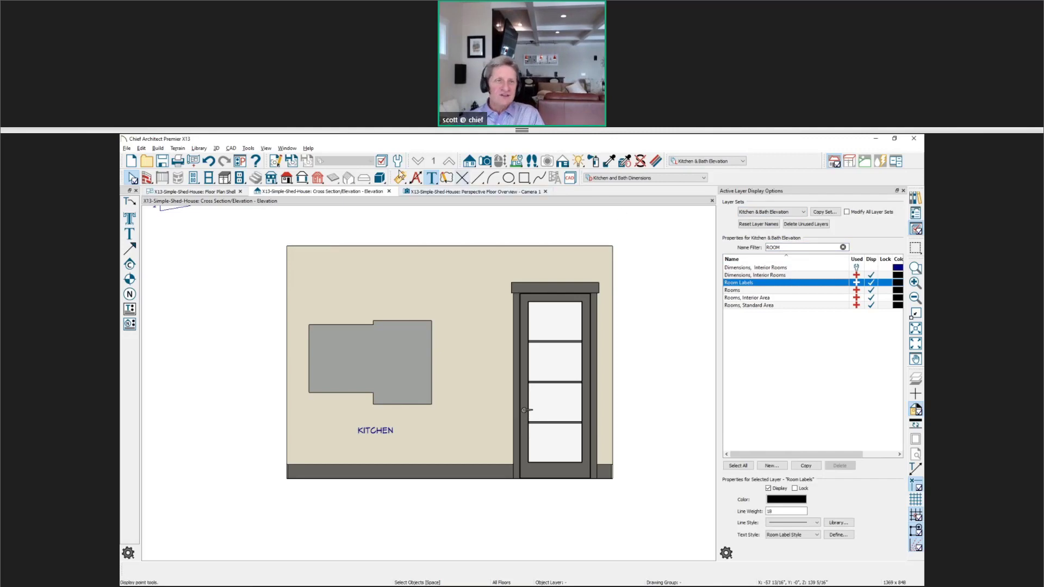
Turn off Clip to Room for the kitchen elevation camera.
left_click(279, 162)
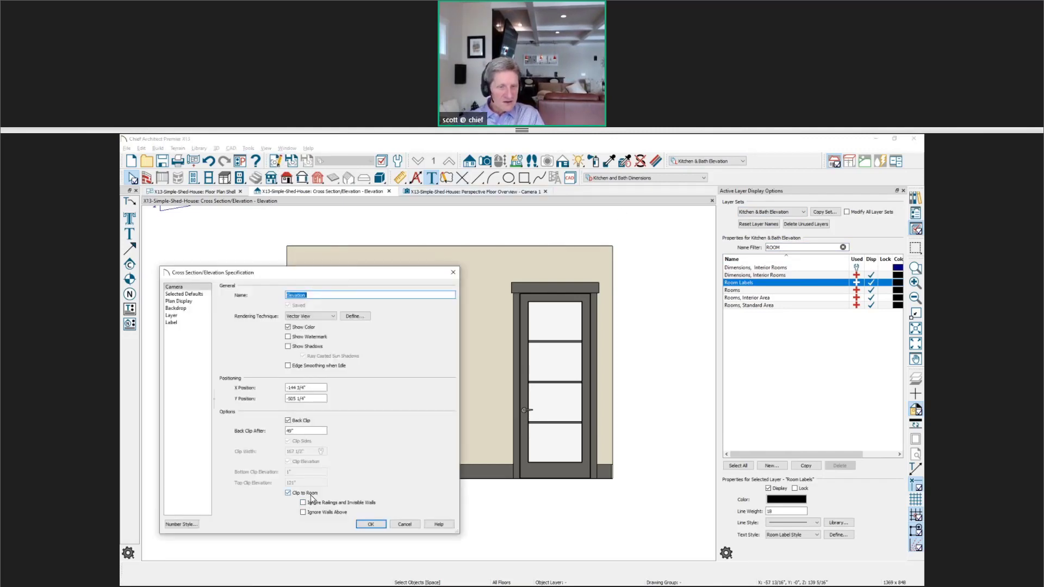
left_click(304, 494)
left_click(371, 525)
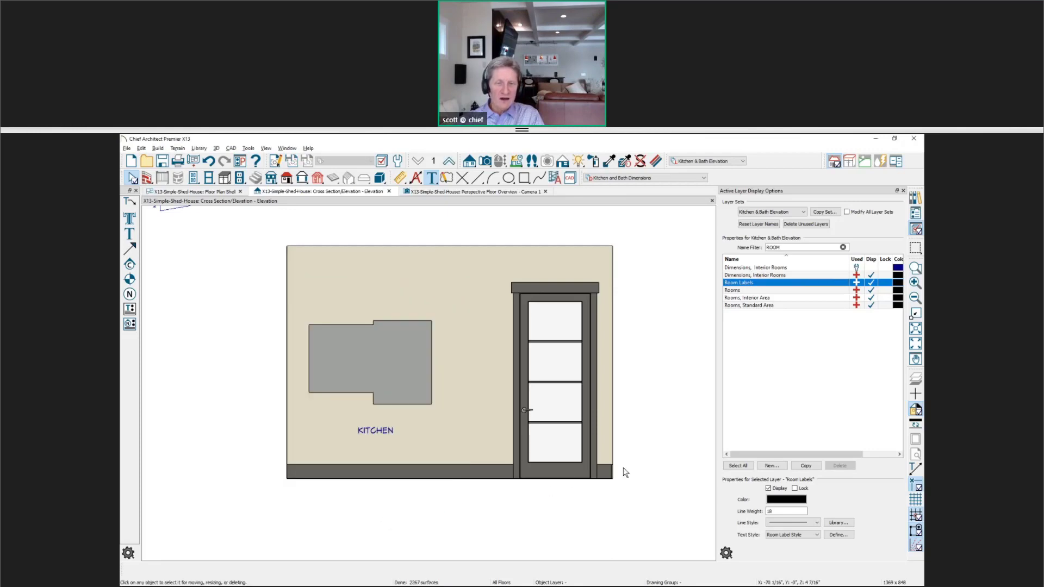
scroll(679, 464, "down", 1)
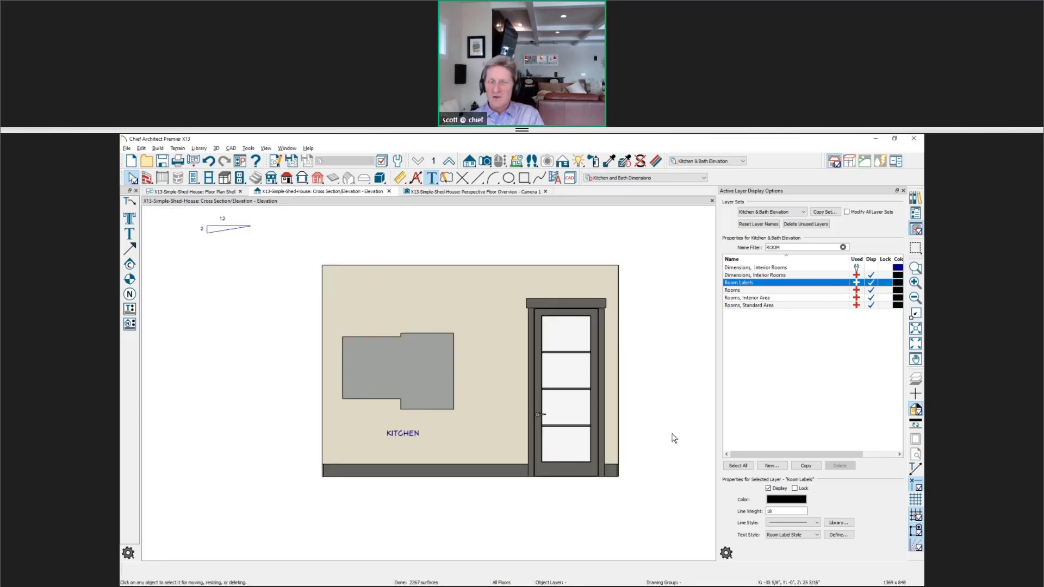
middle_click_drag(674, 436, 664, 434)
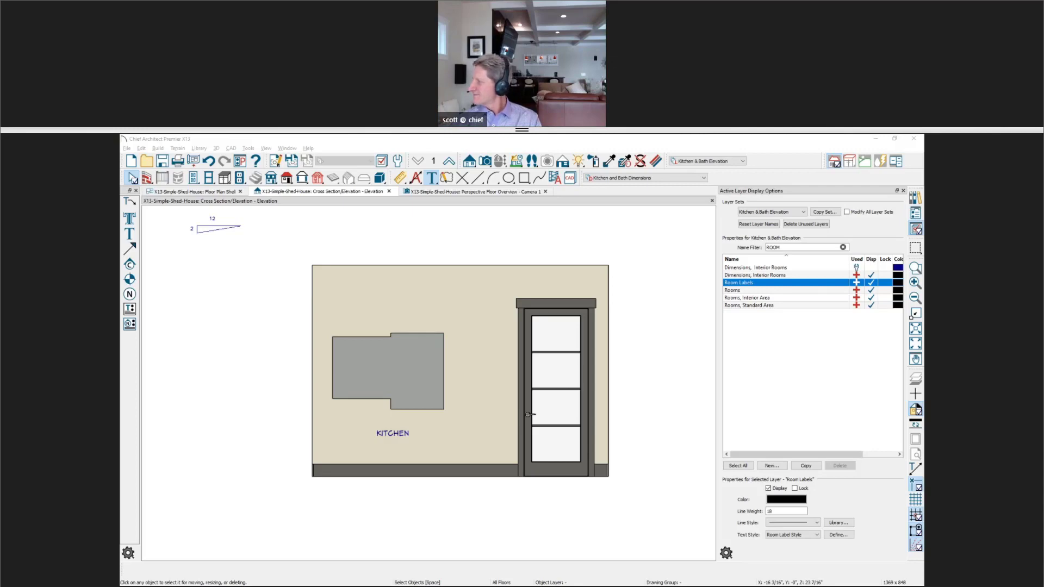
Close the 2D Elevations questions image in Windows Photo Viewer, the Perspective Floor Overview and the kitchen elevation, returning to the floor plan.
key("alt+Tab")
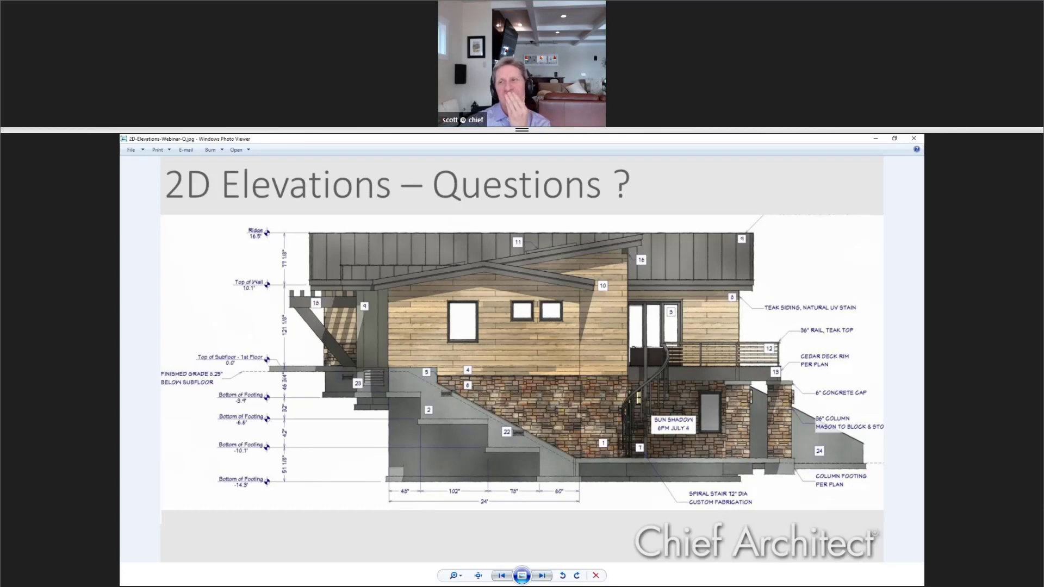
left_click(913, 138)
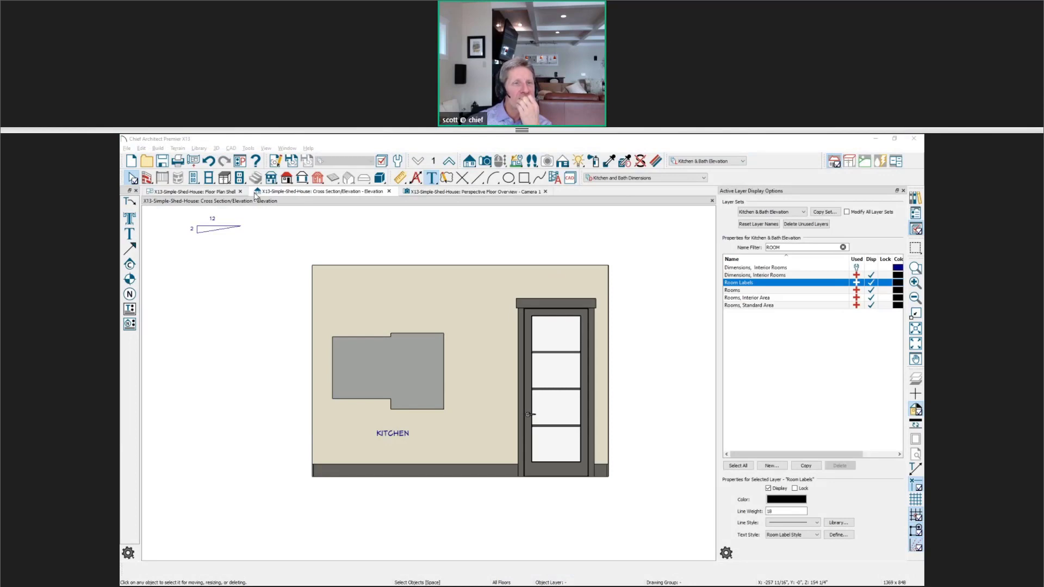
left_click(292, 194)
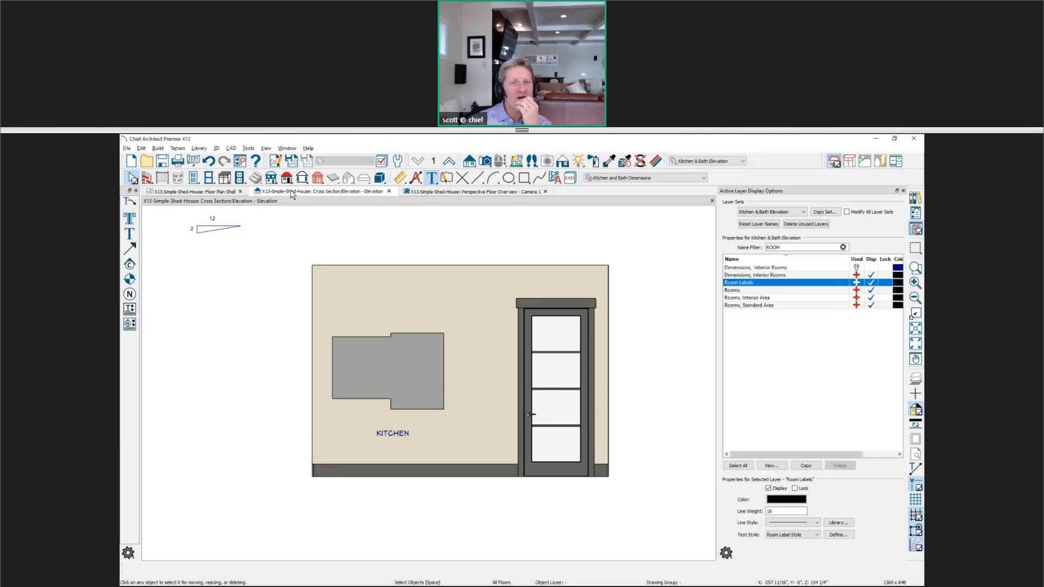
left_click(546, 192)
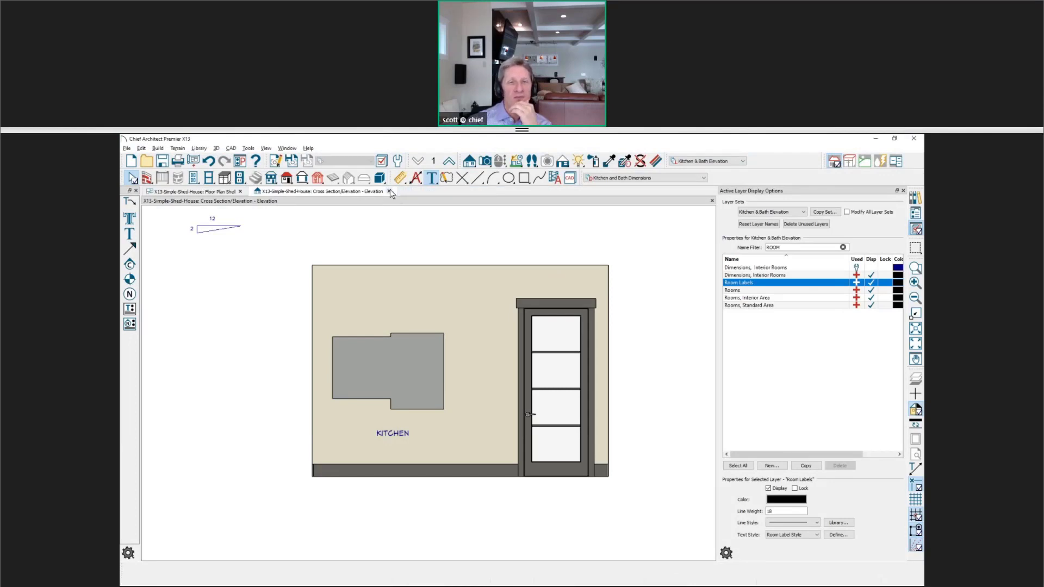
left_click(390, 192)
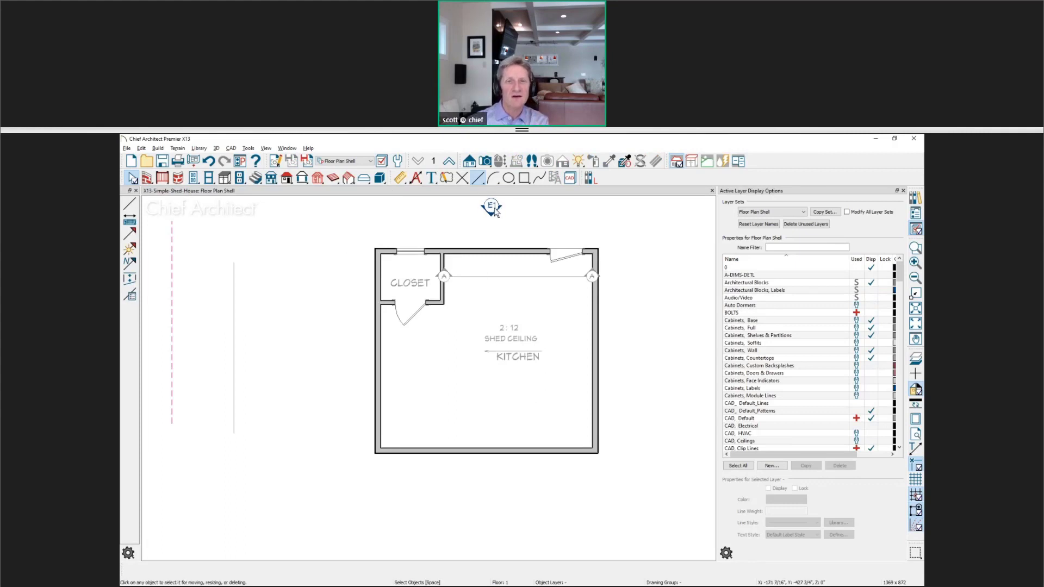
Open the exterior elevation from the camera above the floor plan and generate automatic story pole dimensions for it.
double_click(492, 206)
scroll(526, 342, "down", 5)
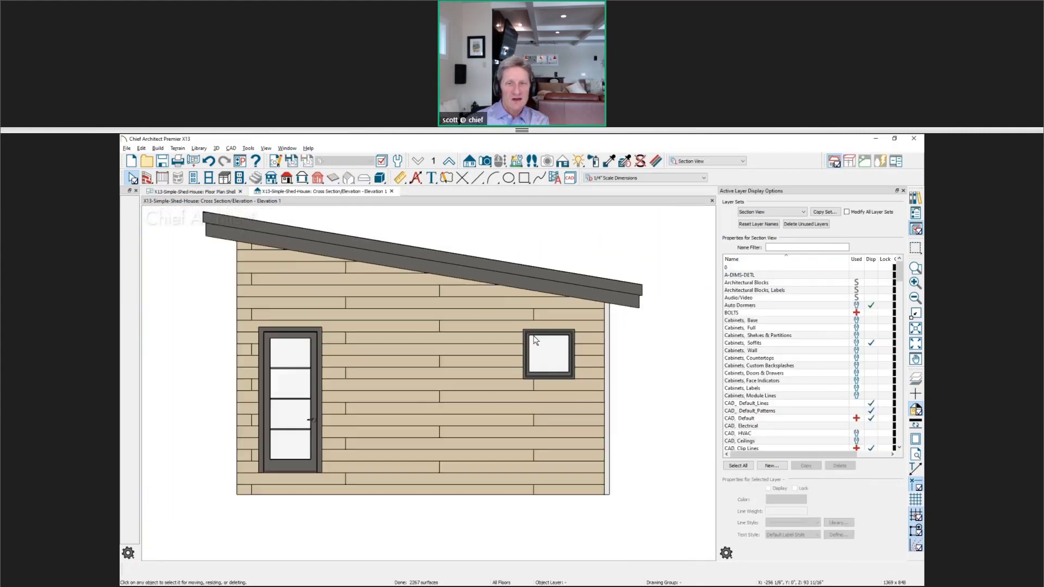
left_click(418, 178)
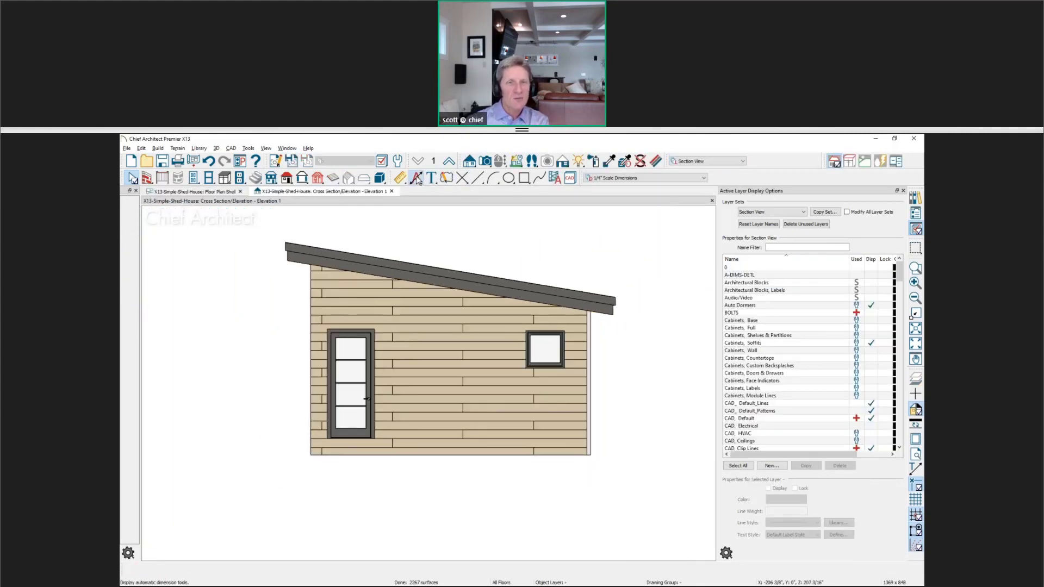
left_click(132, 267)
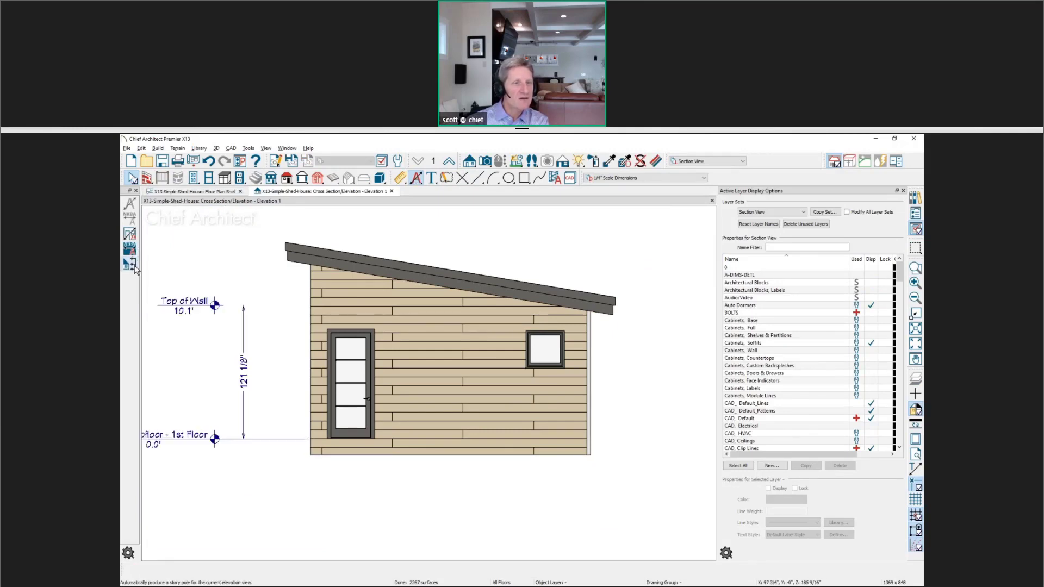
scroll(442, 367, "up", 3)
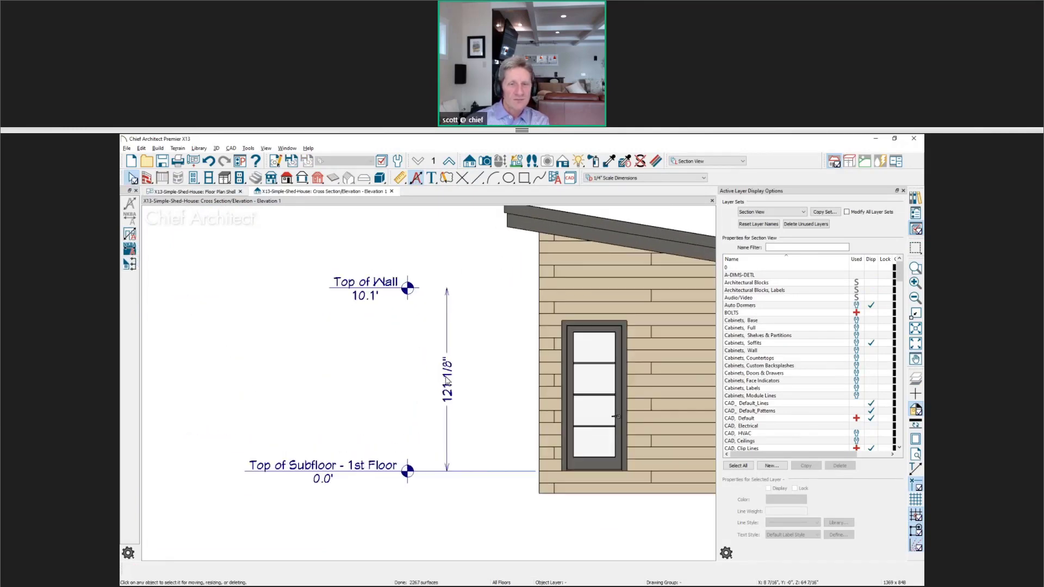
Rotate the text of the story pole's wall height dimension out of alignment and bring it back along the dimension line.
left_click(448, 381)
scroll(457, 386, "up", 3)
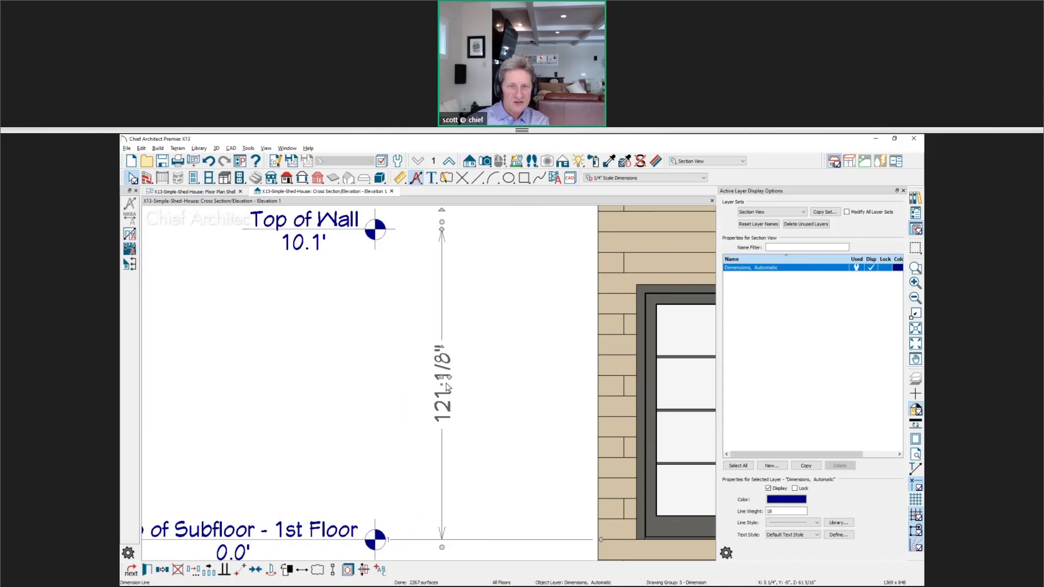
left_click_drag(449, 380, 434, 463)
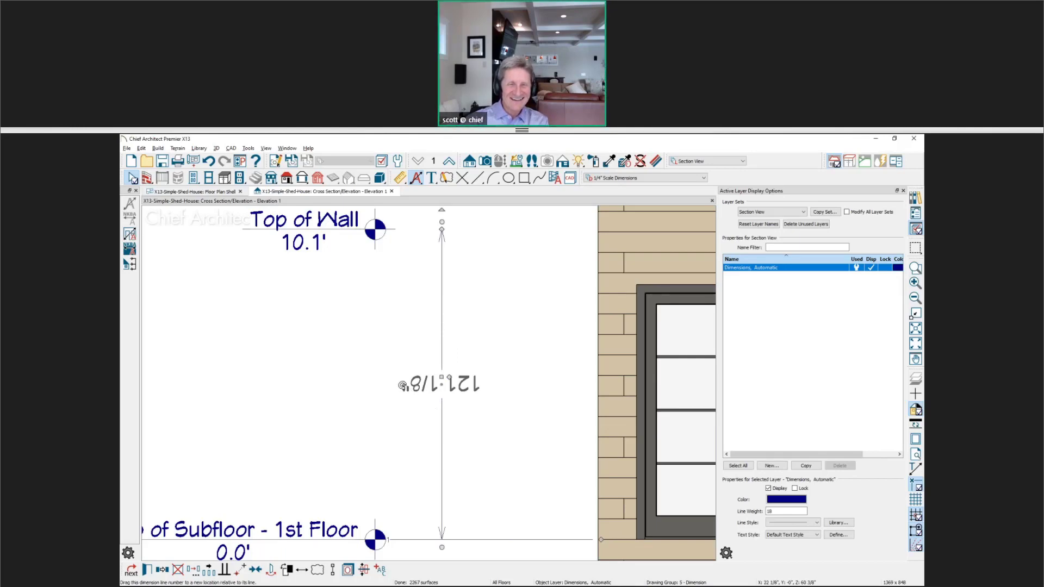
left_click_drag(403, 385, 443, 348)
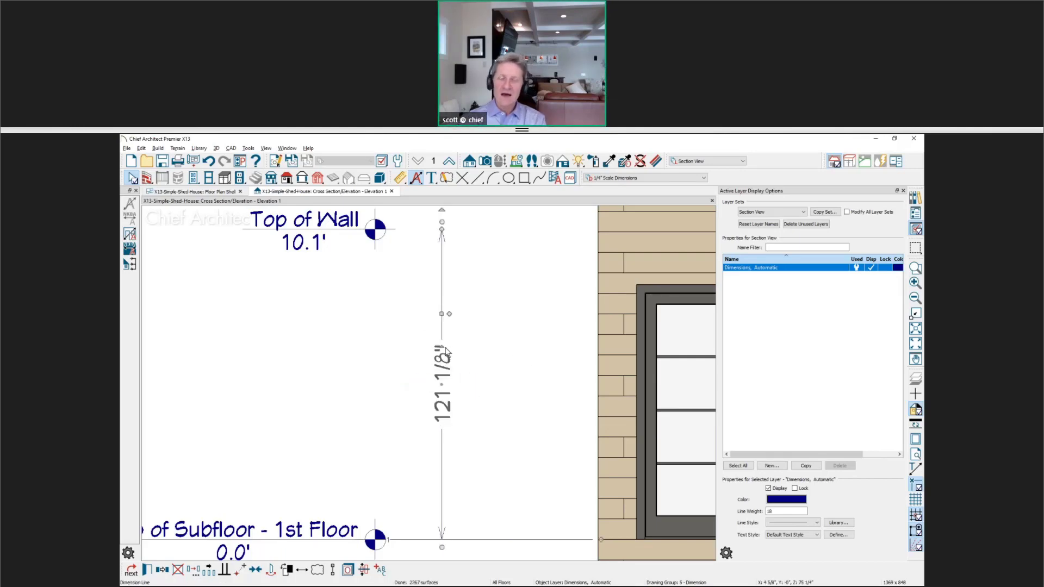
scroll(445, 353, "down", 2)
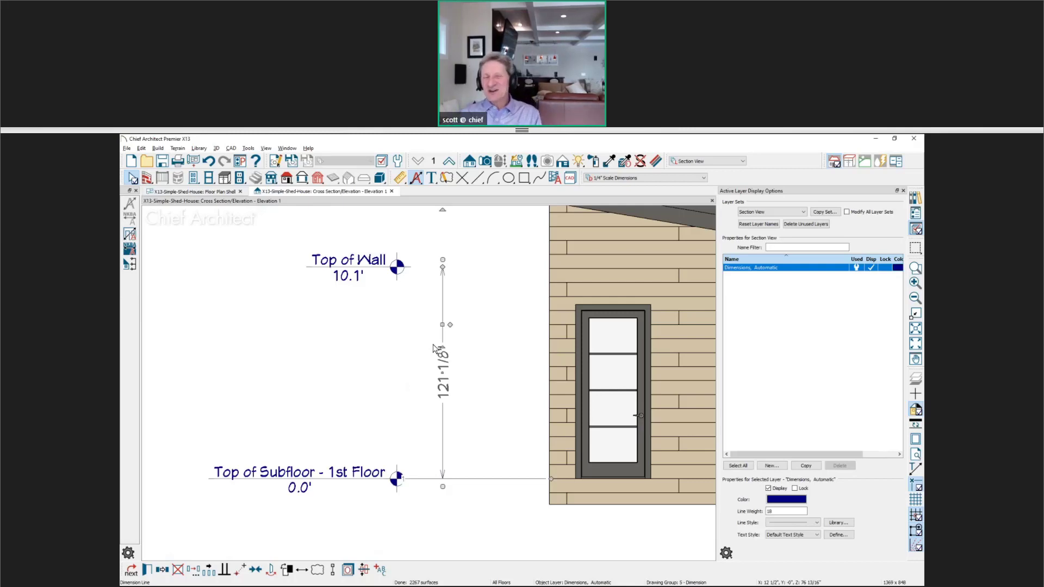
key("Escape")
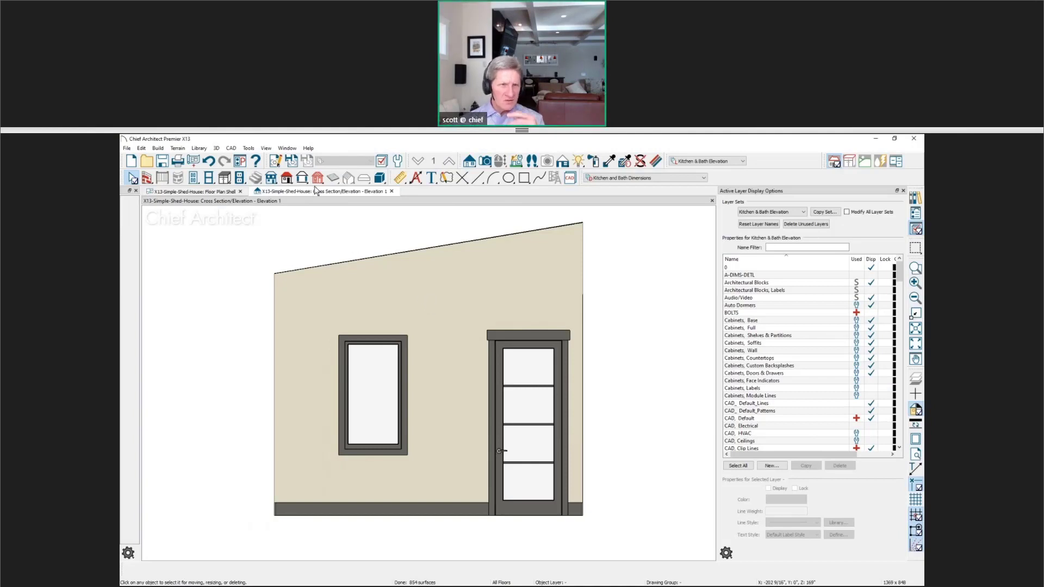
Turn off Clip to Room for the Elevation 1 camera and stretch its clip plane past the adjoining wall on the window side.
left_click(276, 162)
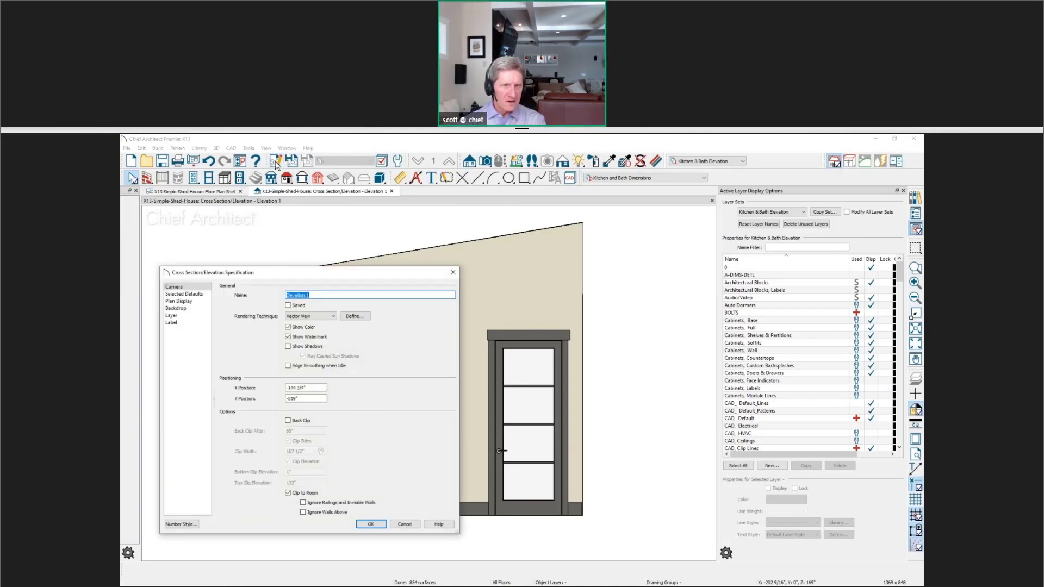
left_click(318, 493)
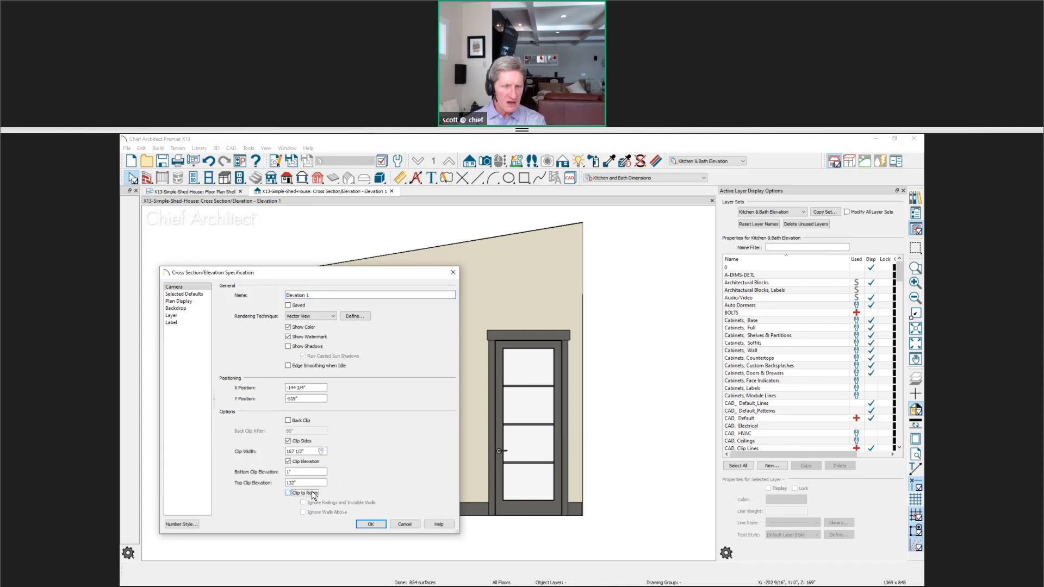
left_click(371, 525)
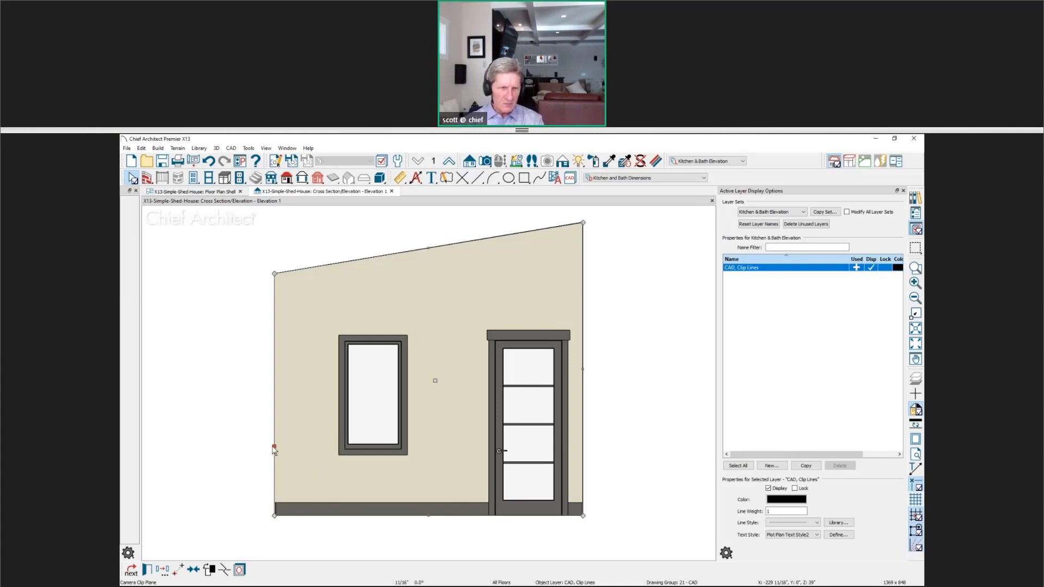
left_click_drag(275, 447, 233, 447)
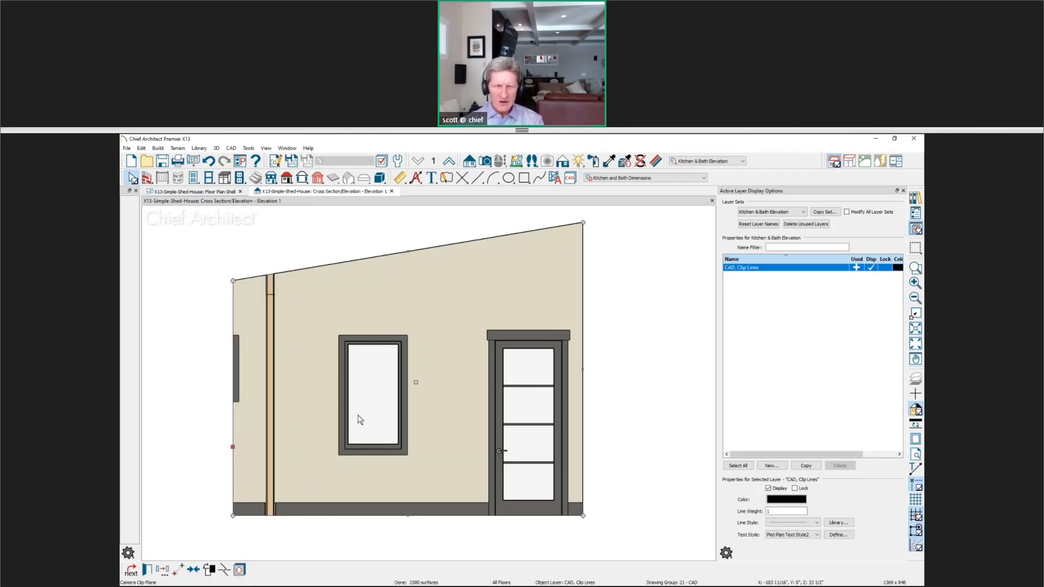
Draw a vertical CAD line beside the window on the elevation and pull the clip plane's near edge in toward the window.
key("l")
left_click_drag(316, 249, 321, 561)
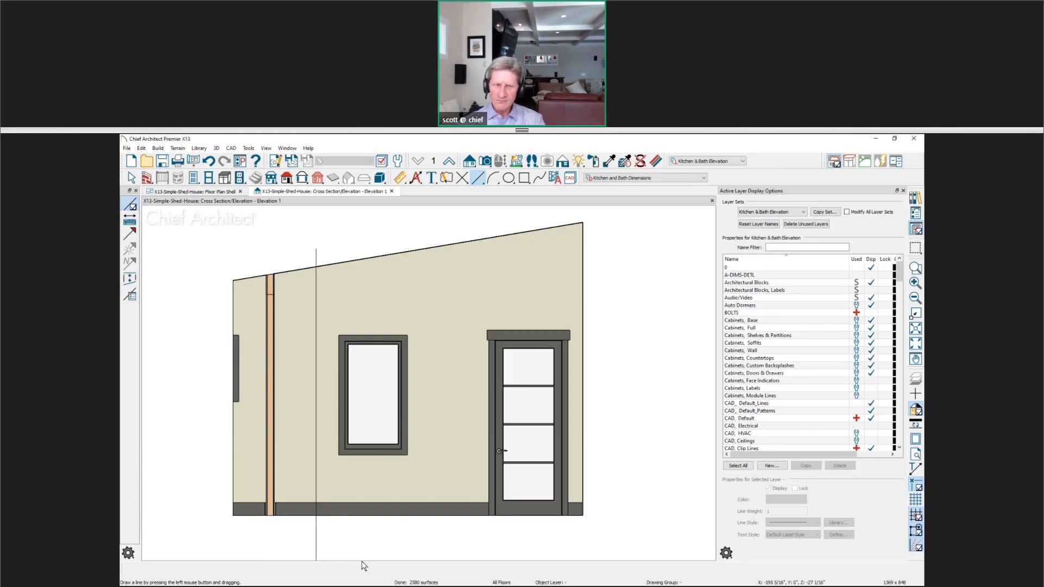
left_click(232, 461)
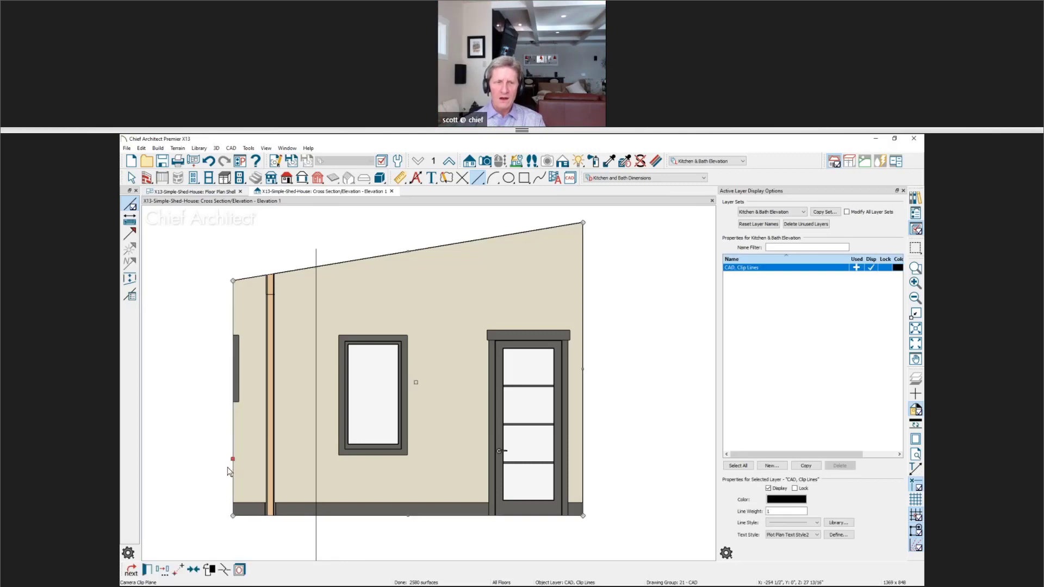
scroll(230, 468, "up", 1)
left_click_drag(236, 452, 410, 446)
Align the clip plane's edge with the outer edge of the window casing.
scroll(362, 462, "up", 1)
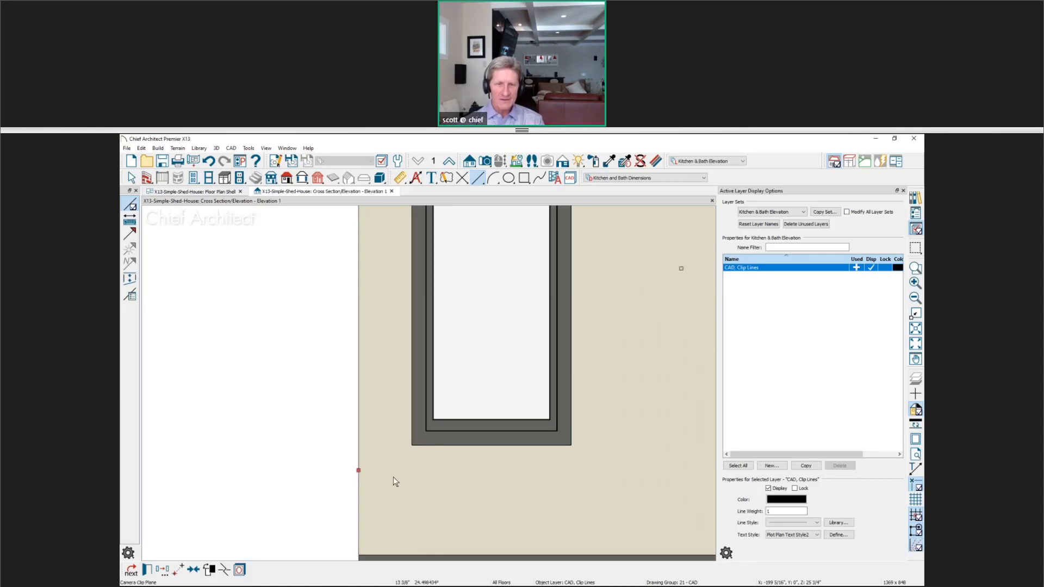
scroll(393, 476, "up", 1)
scroll(393, 477, "up", 1)
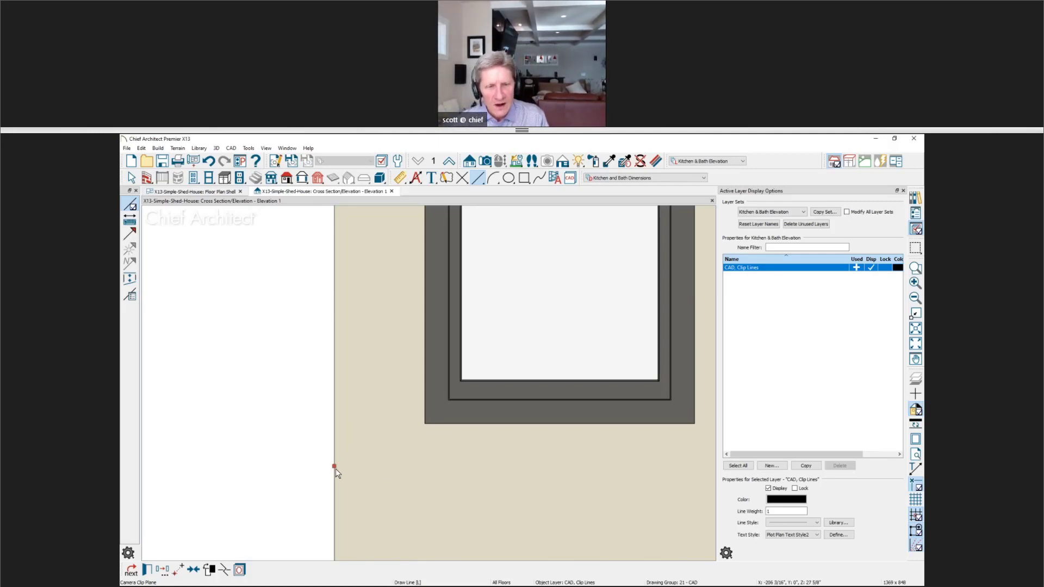
left_click_drag(334, 469, 419, 438)
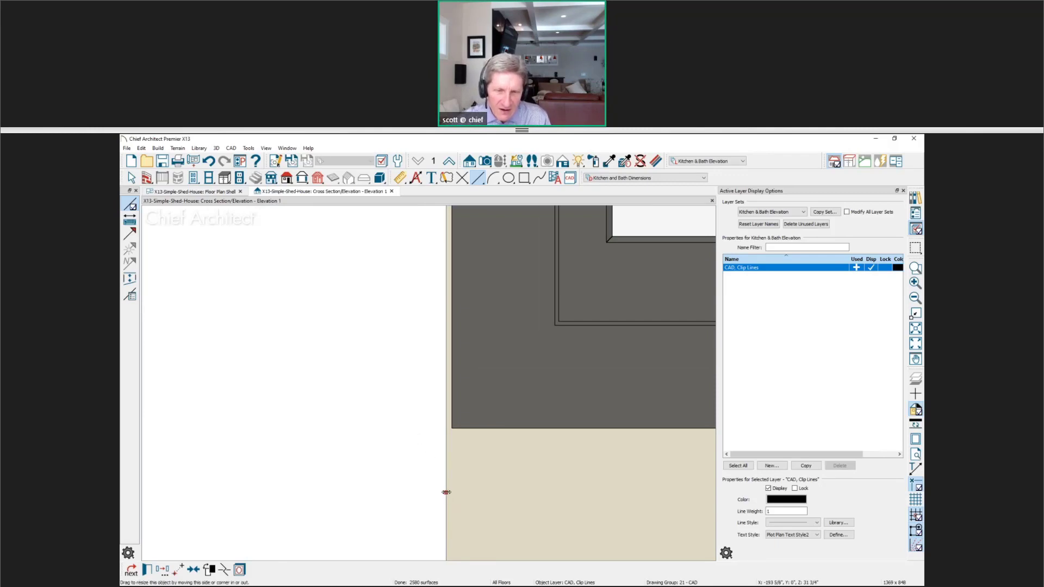
left_click_drag(446, 493, 451, 492)
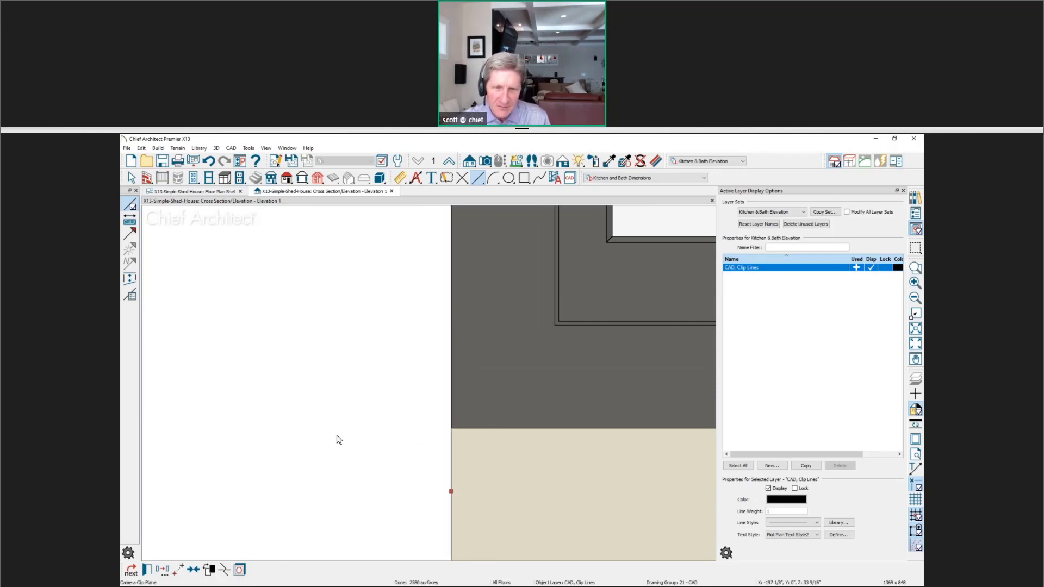
Move the clip plane's edge out from the window casing to the vertical CAD line.
scroll(334, 436, "down", 6)
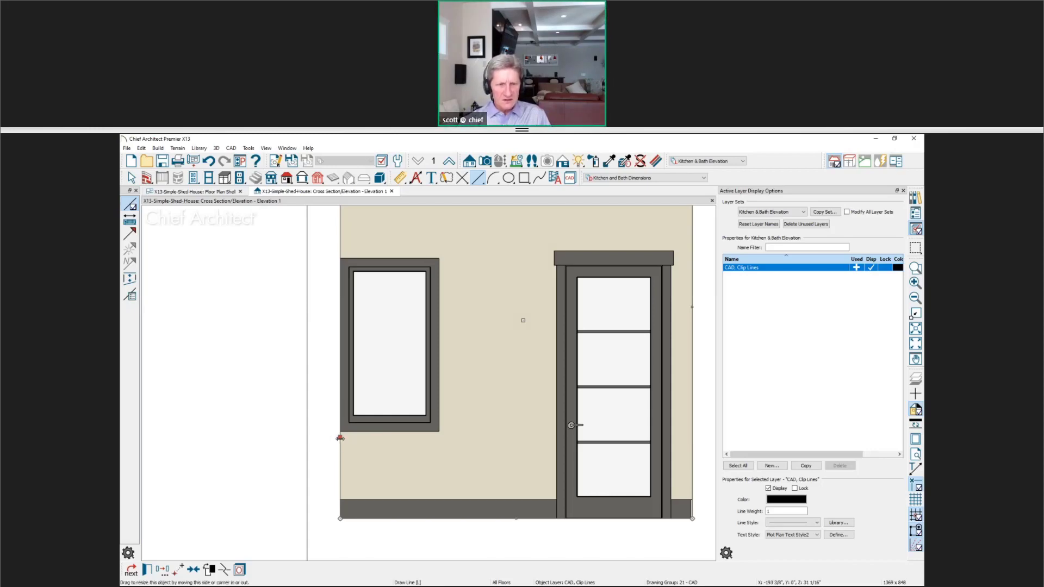
left_click_drag(338, 438, 307, 444)
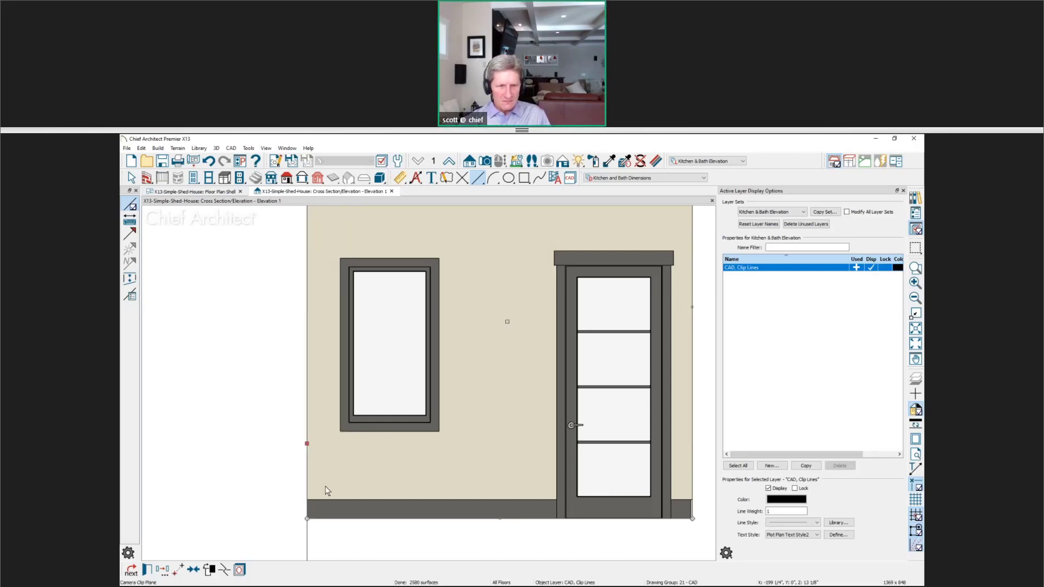
scroll(371, 436, "down", 1)
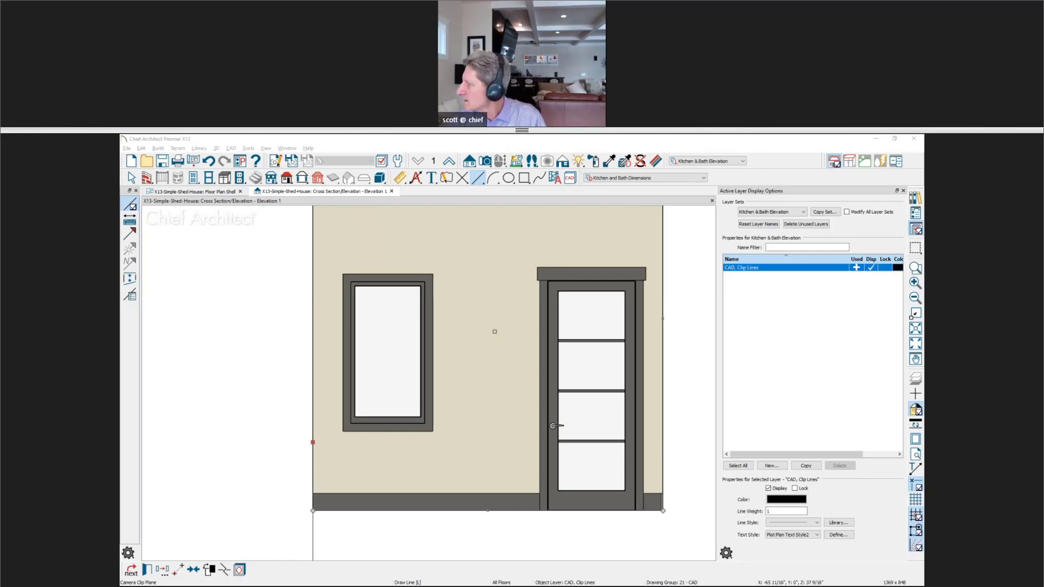
Switch to Windows Photo Viewer and on to the Bachelor-View plan in Chief Architect X12, displaying its Site Plan view.
key("alt+Tab")
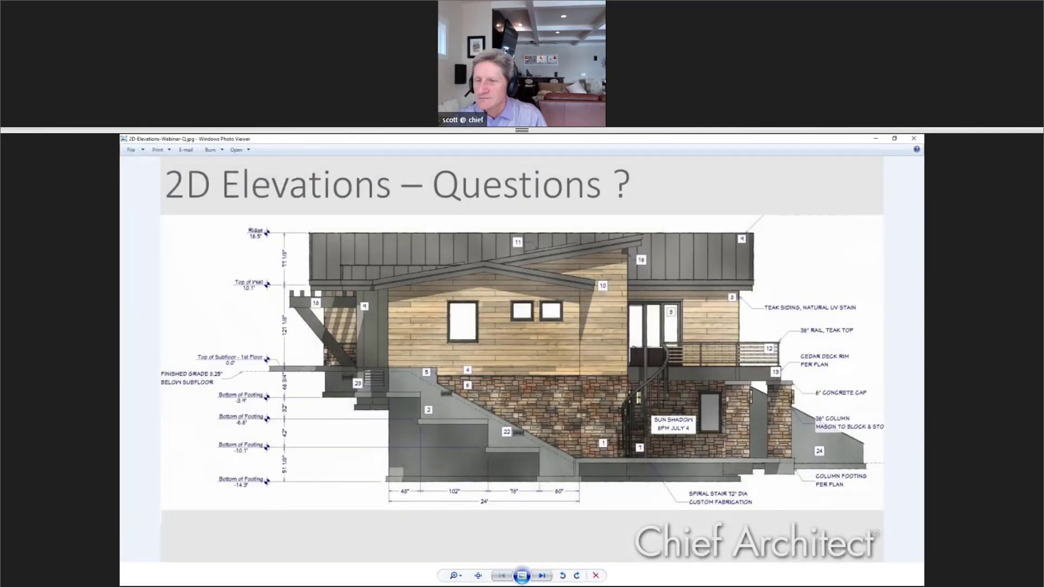
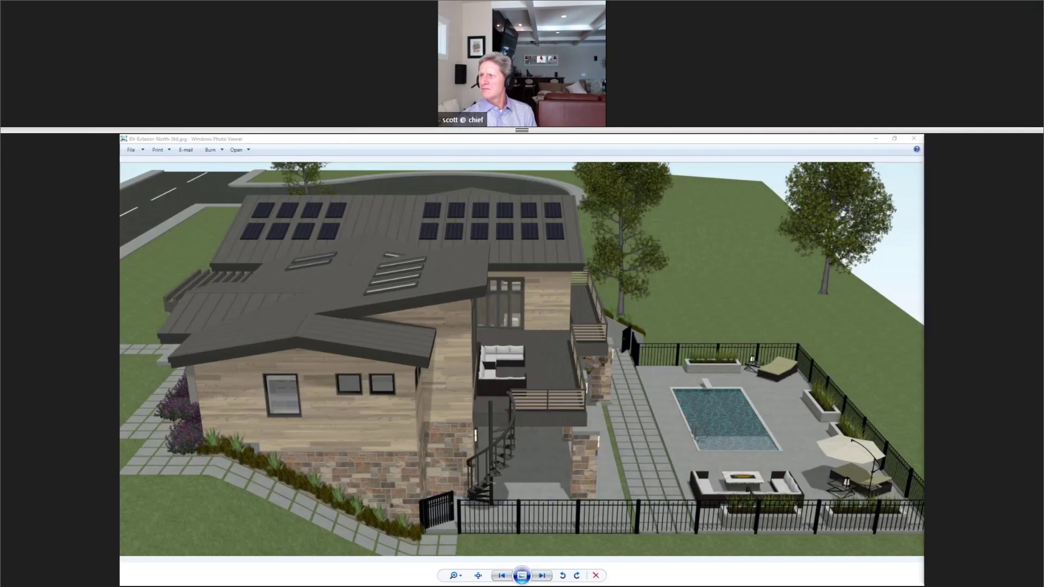
key("alt+Tab")
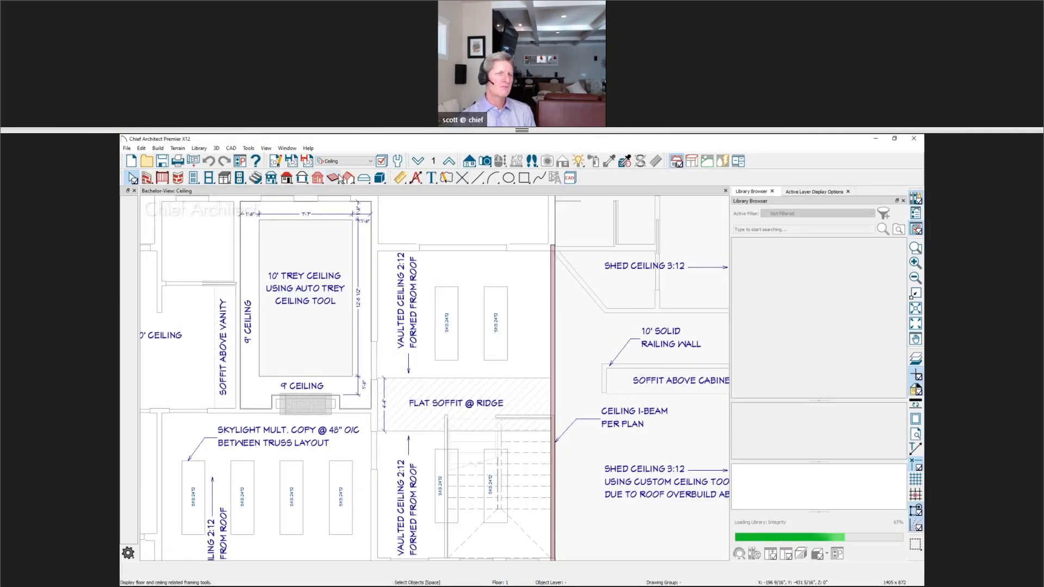
left_click(356, 162)
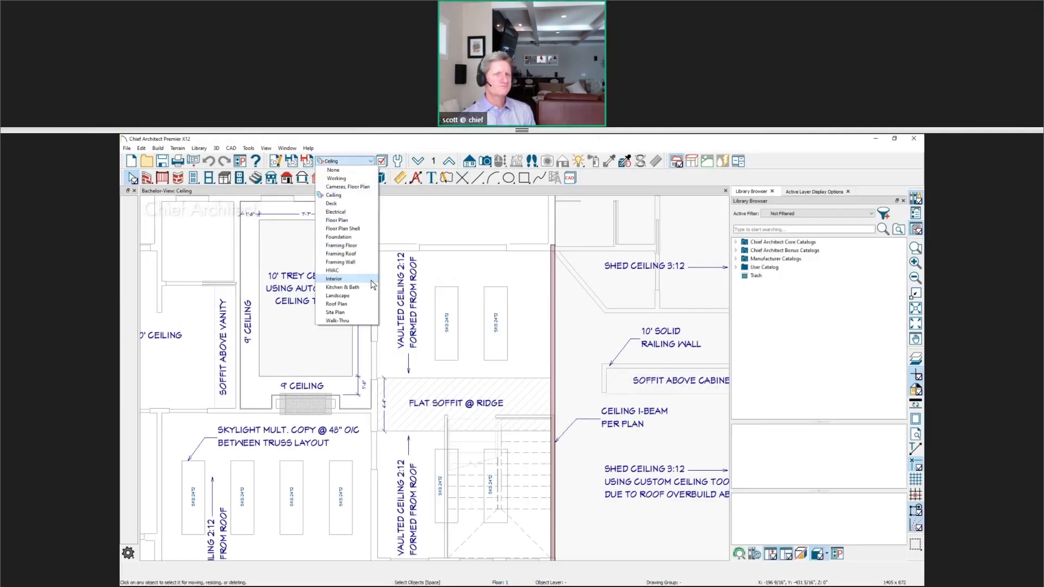
left_click(350, 314)
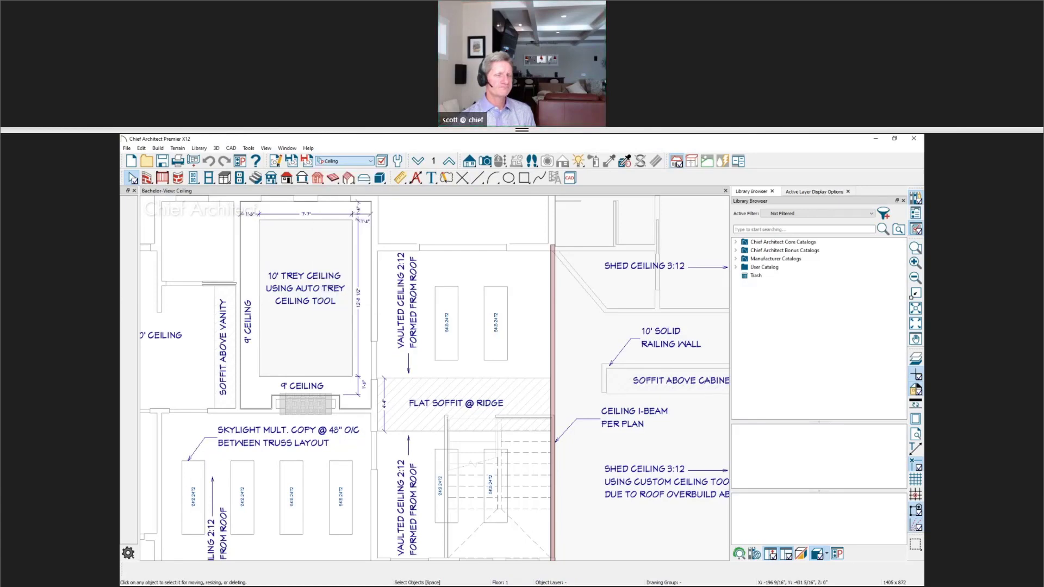
scroll(469, 332, "down", 5)
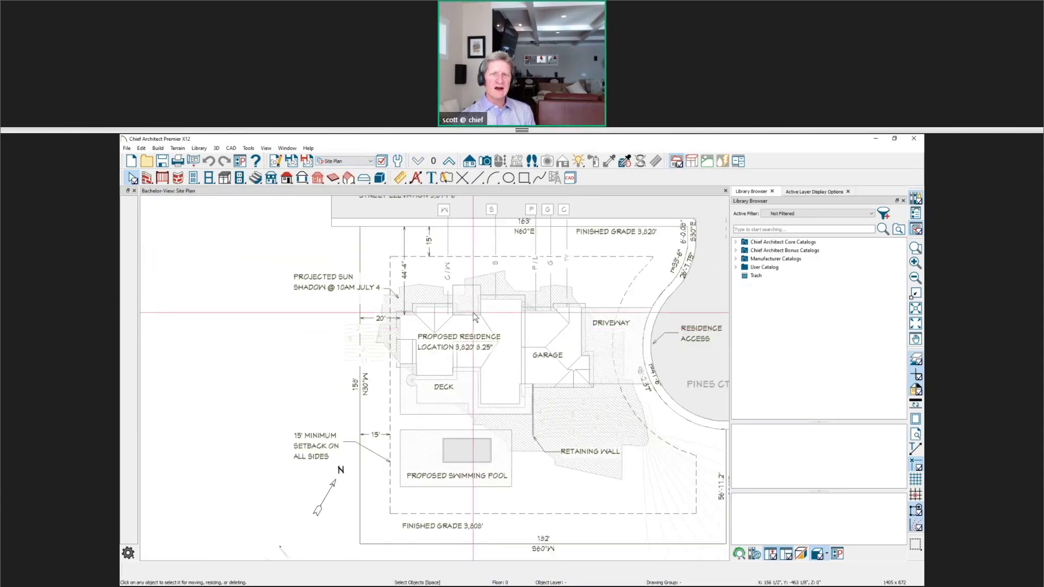
scroll(379, 357, "down", 1)
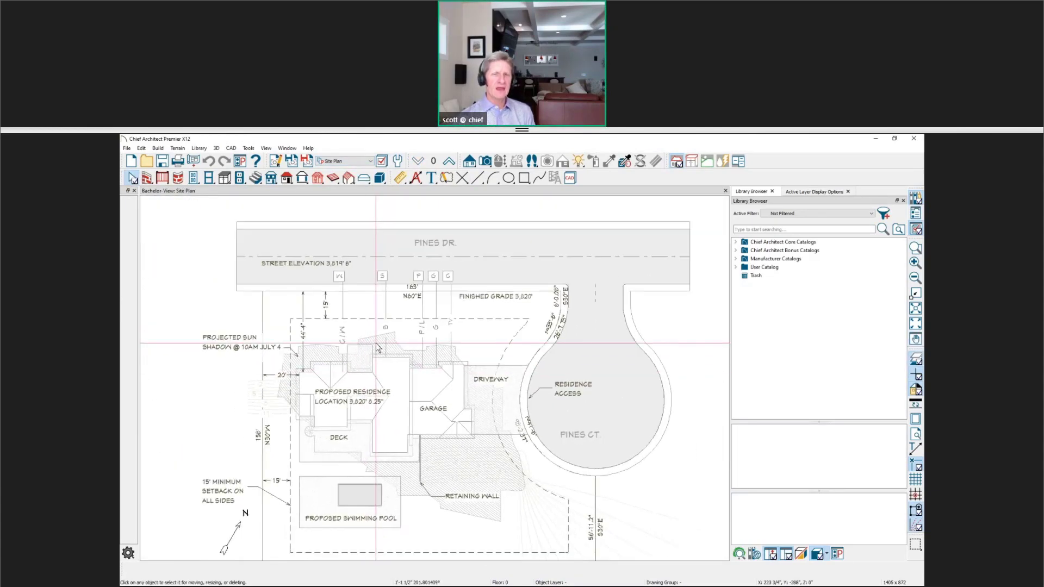
Create a Perspective Full Overview of the property and orbit it to show the house and pool.
left_click(485, 161)
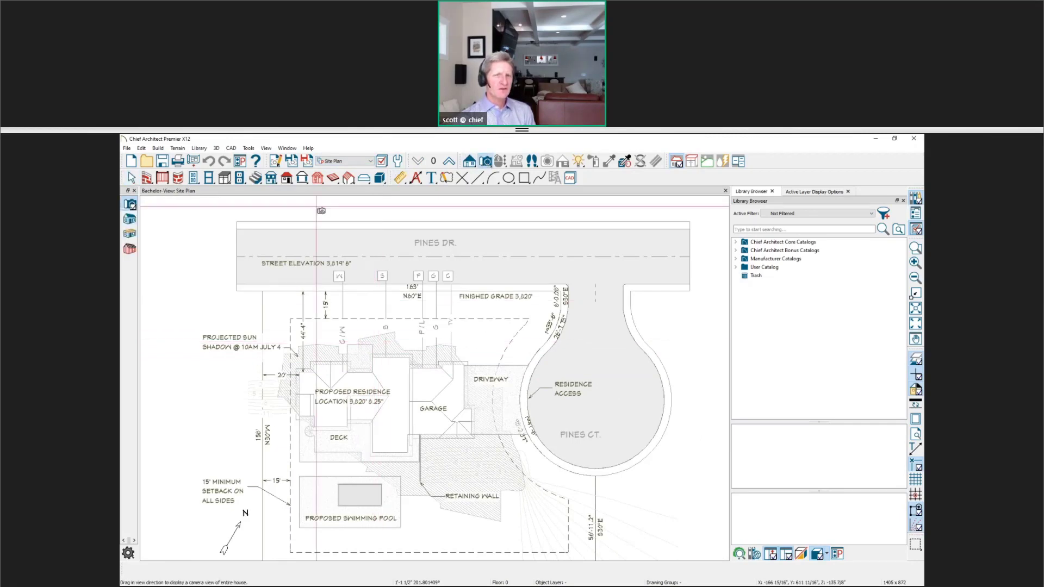
left_click(129, 218)
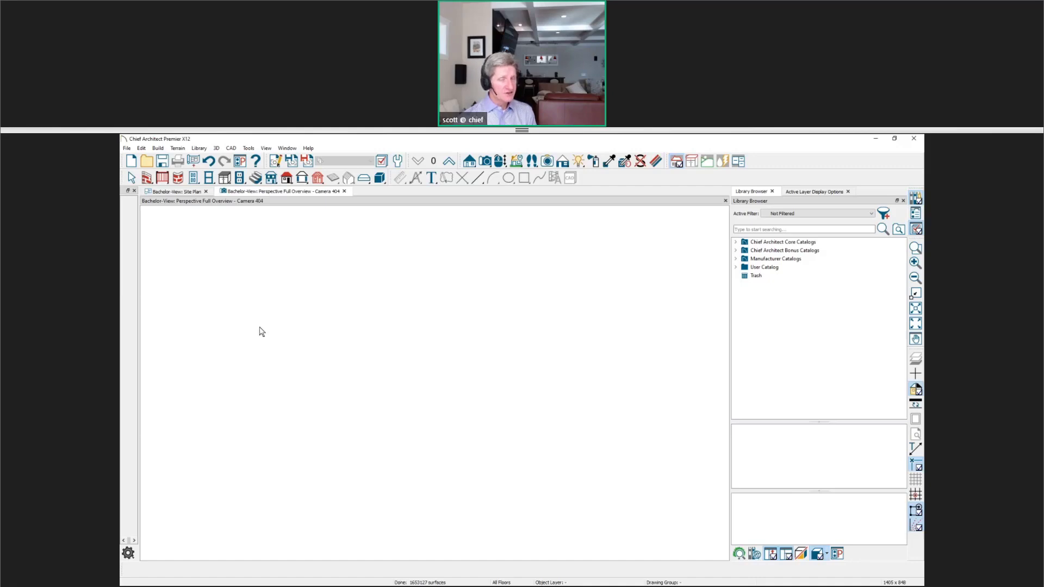
left_click_drag(259, 326, 362, 411)
scroll(332, 426, "up", 5)
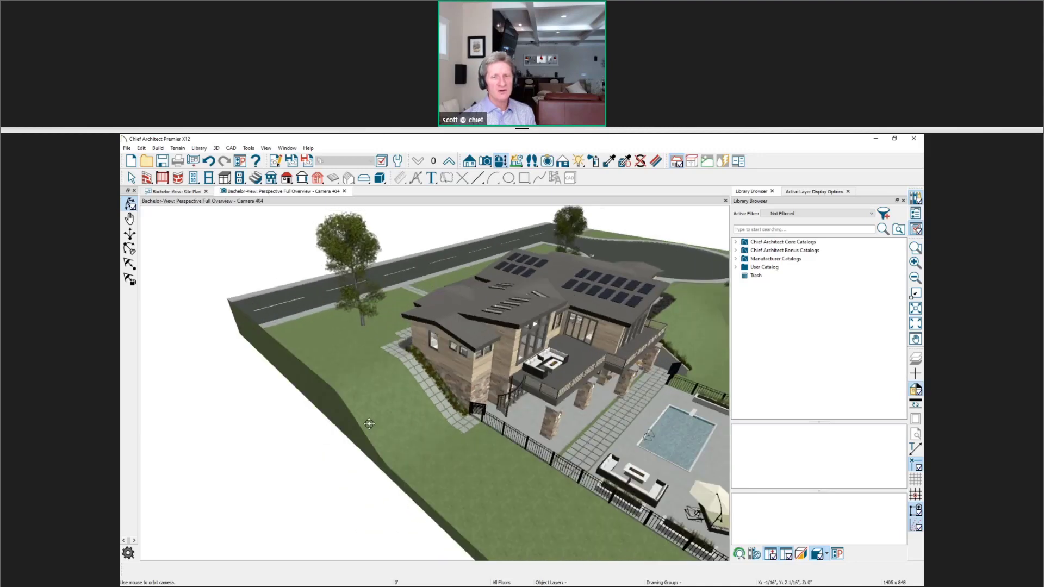
scroll(378, 424, "down", 5)
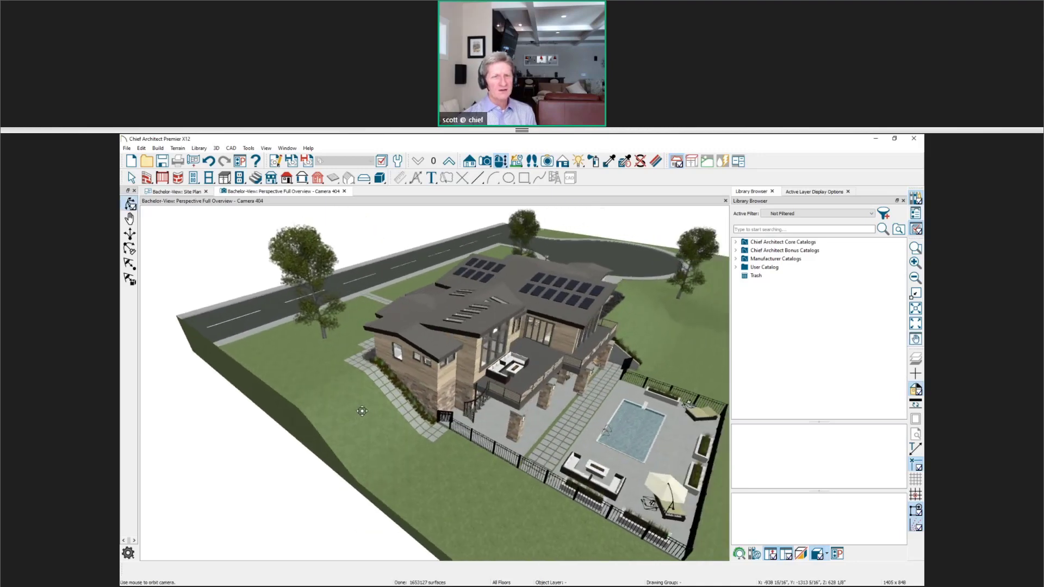
scroll(362, 411, "up", 3)
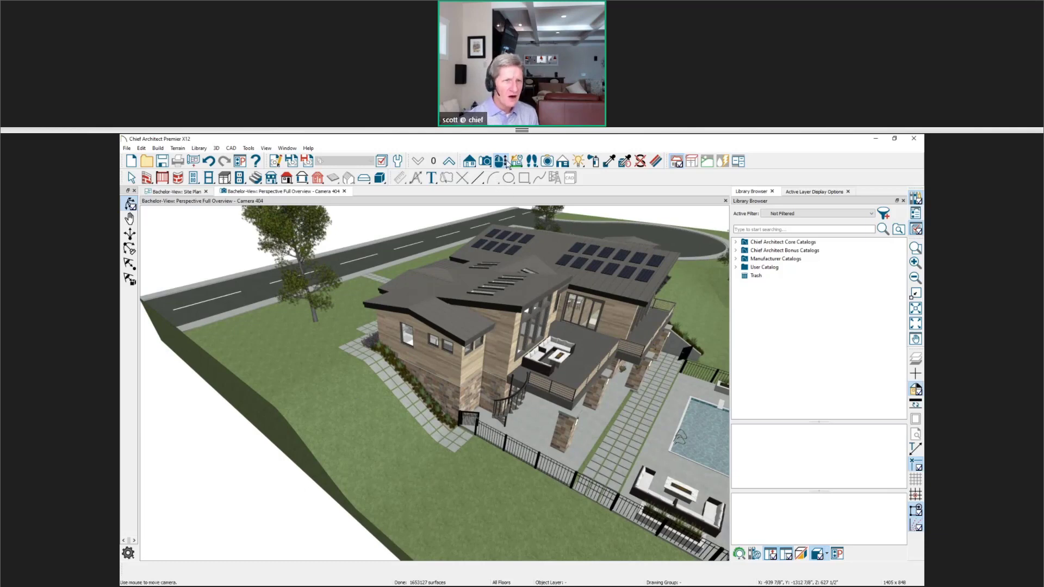
Draw a straight sidewalk across the lawn beside the house, and bring up the elevation data and terrain building tools.
left_click(708, 162)
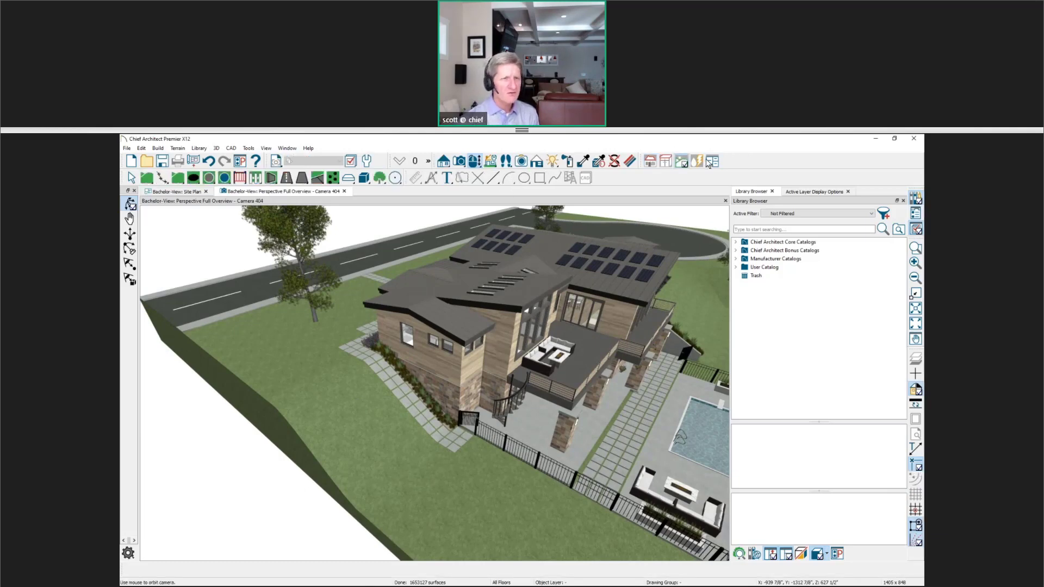
left_click(318, 178)
left_click_drag(294, 350, 463, 526)
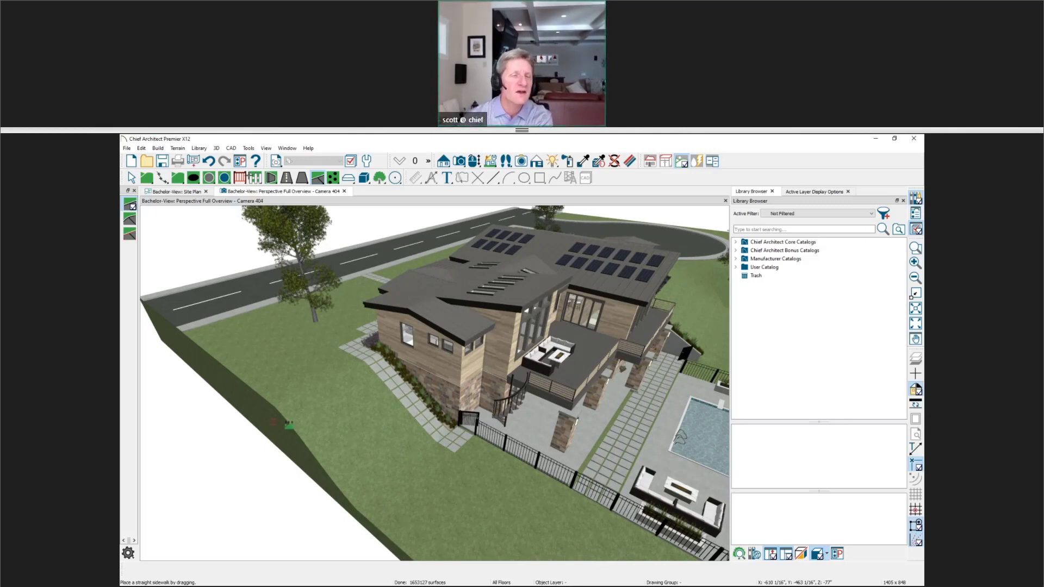
left_click(162, 182)
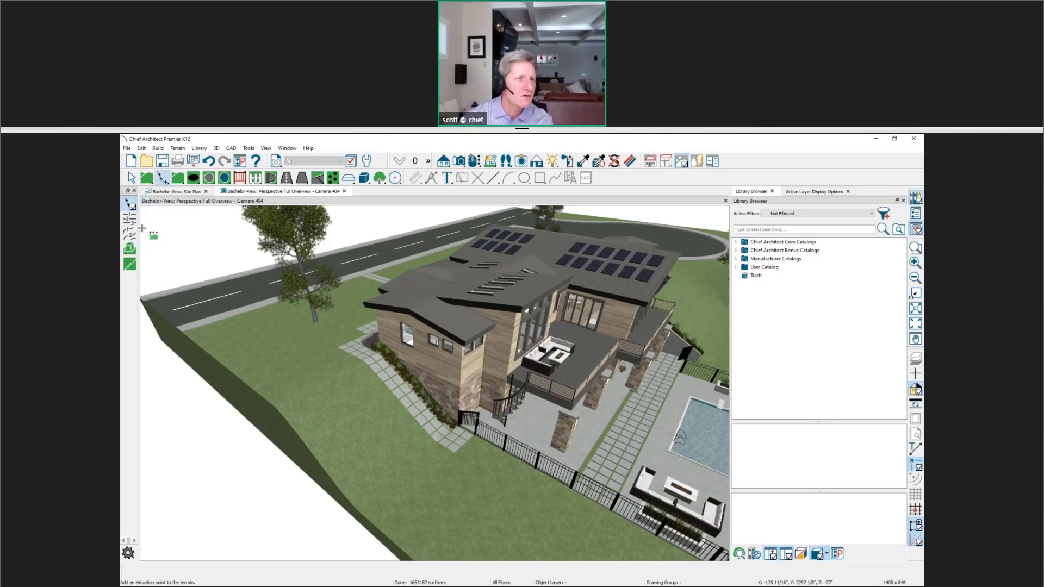
left_click(146, 181)
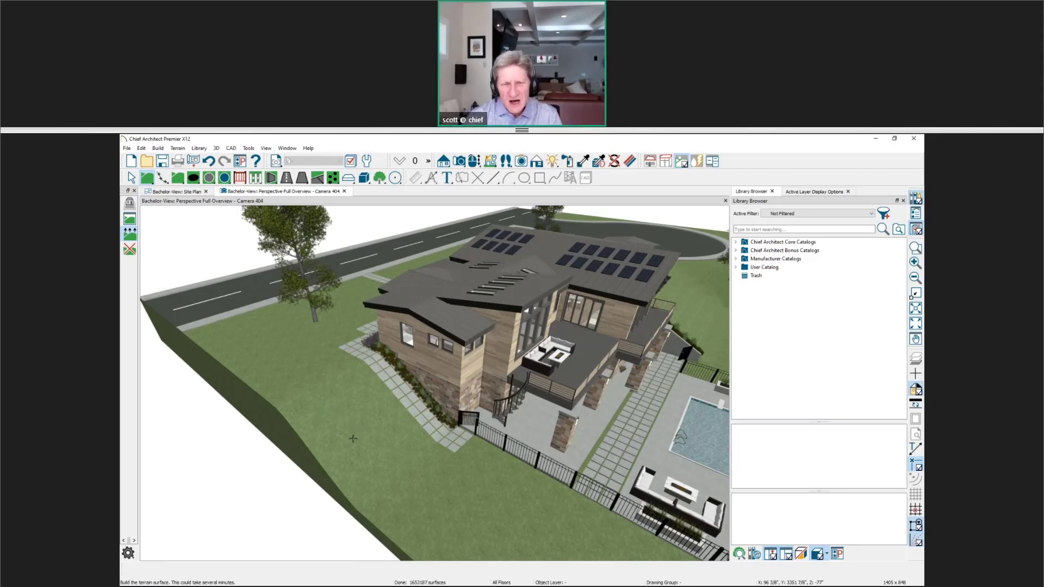
middle_click_drag(350, 438, 394, 465)
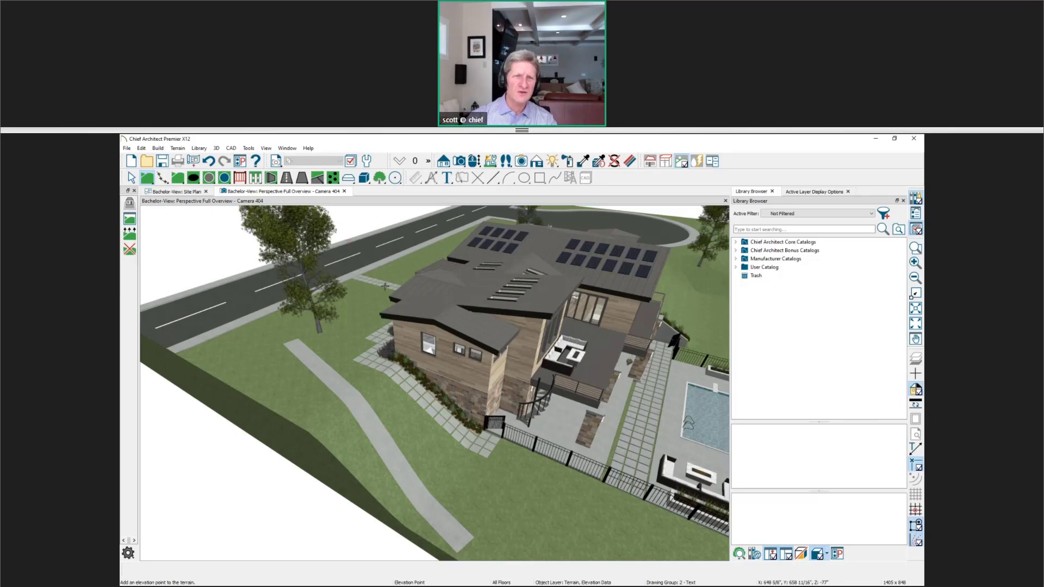
Return to the site plan and change the plan view to Landscape.
left_click(177, 192)
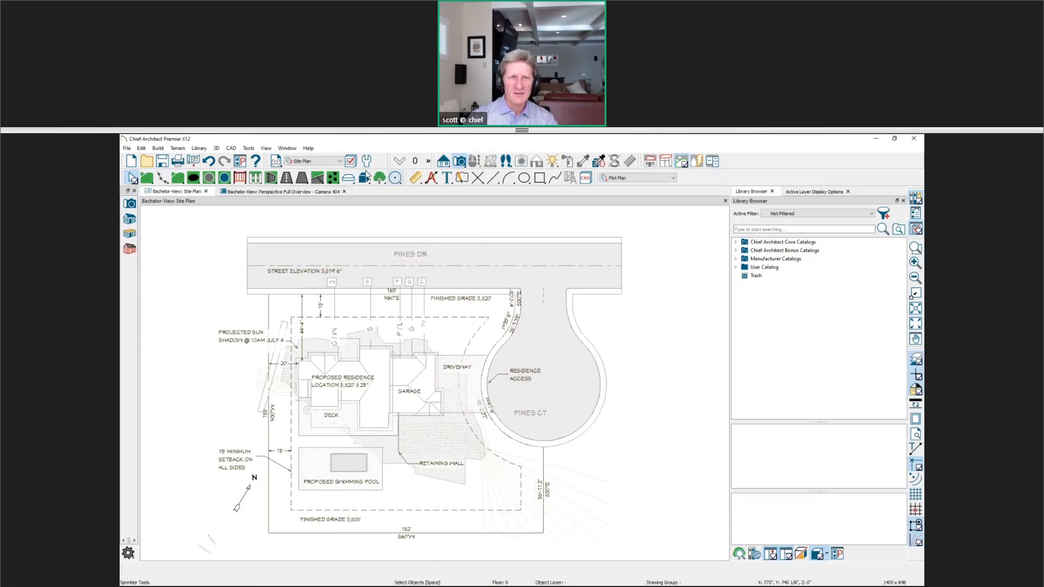
left_click(330, 164)
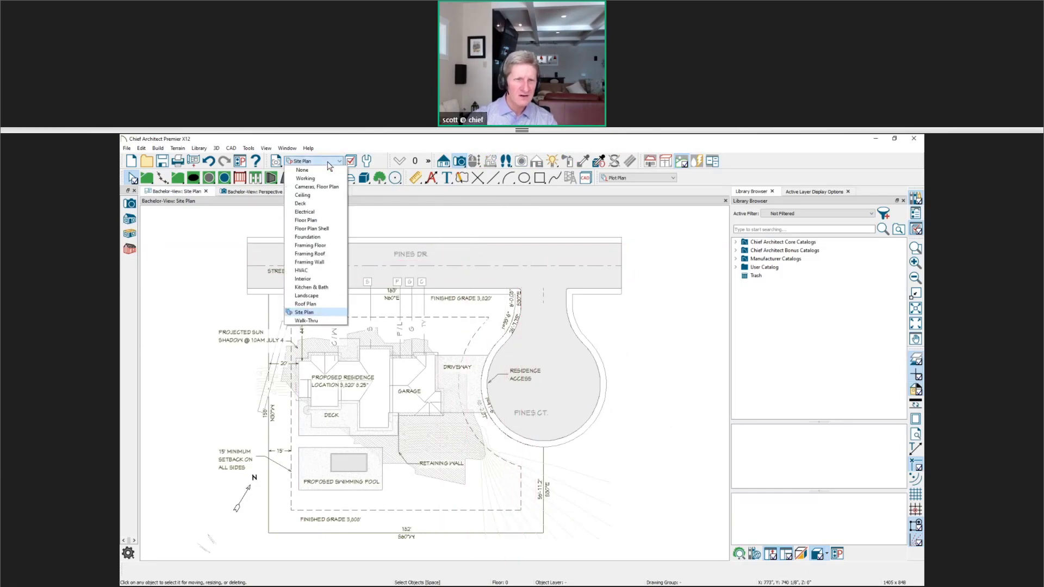
key("Up")
key("Up")
key("Return")
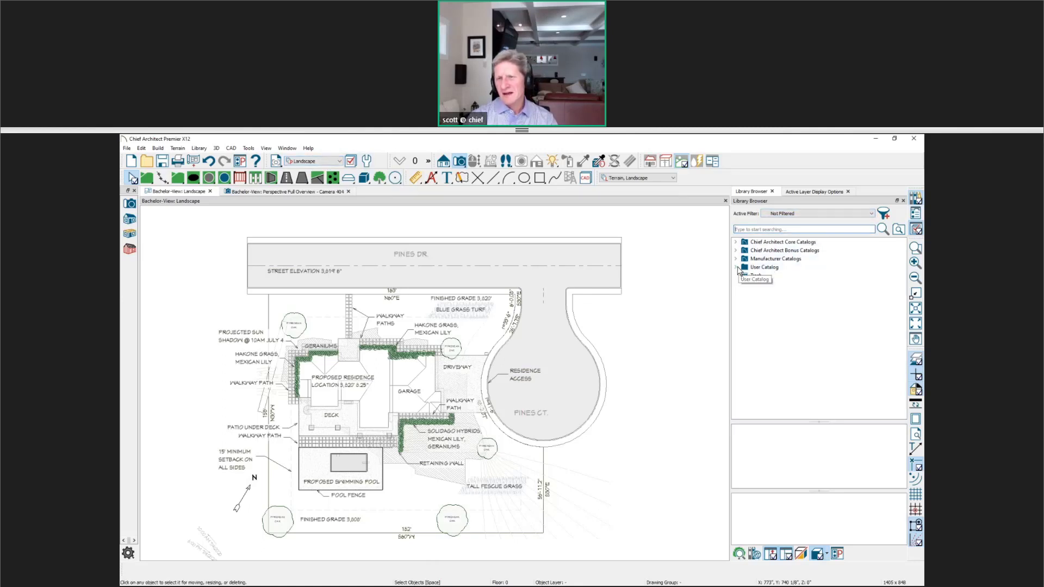
Filter the Terrain, Landscape layer set by TERRAIN and turn on display of the Terrain Perimeter layer.
left_click(822, 192)
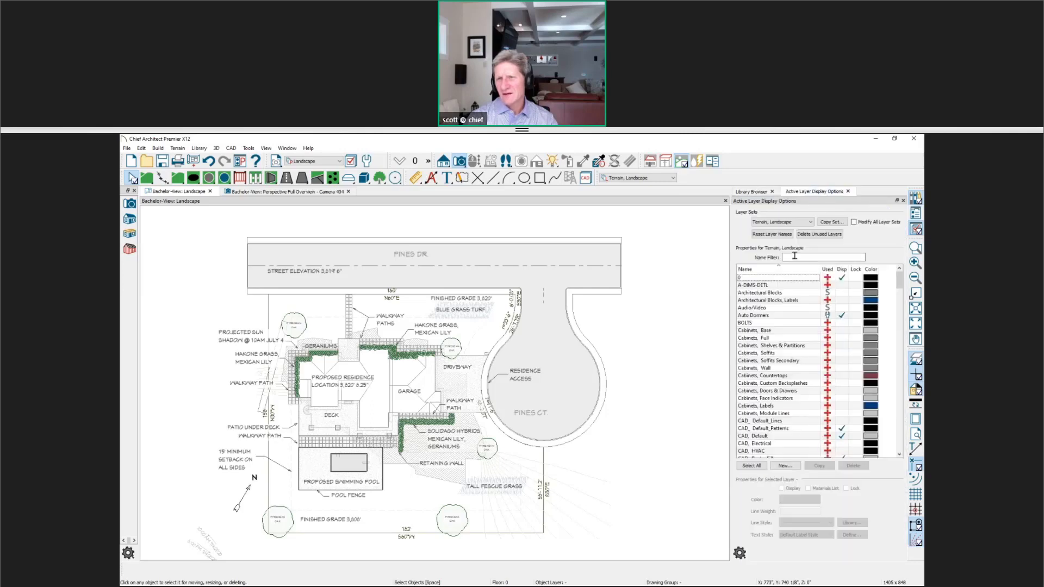
type("TER")
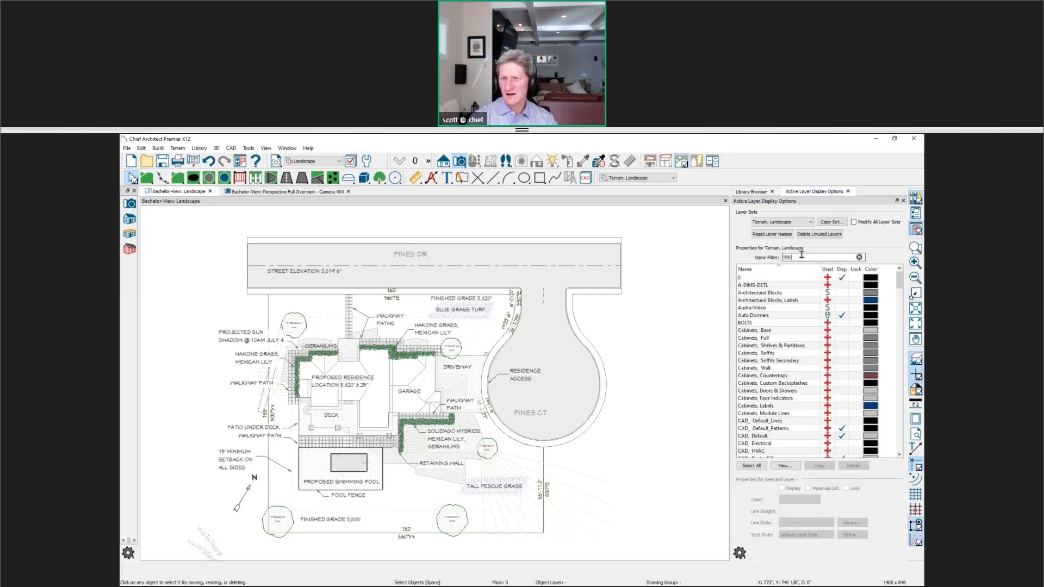
type("RAINB")
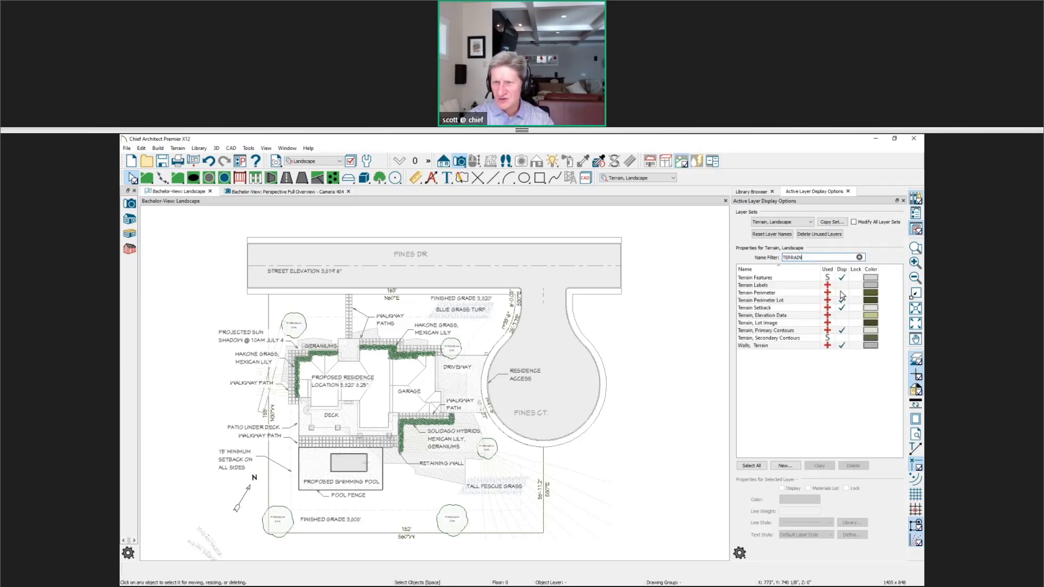
left_click(841, 293)
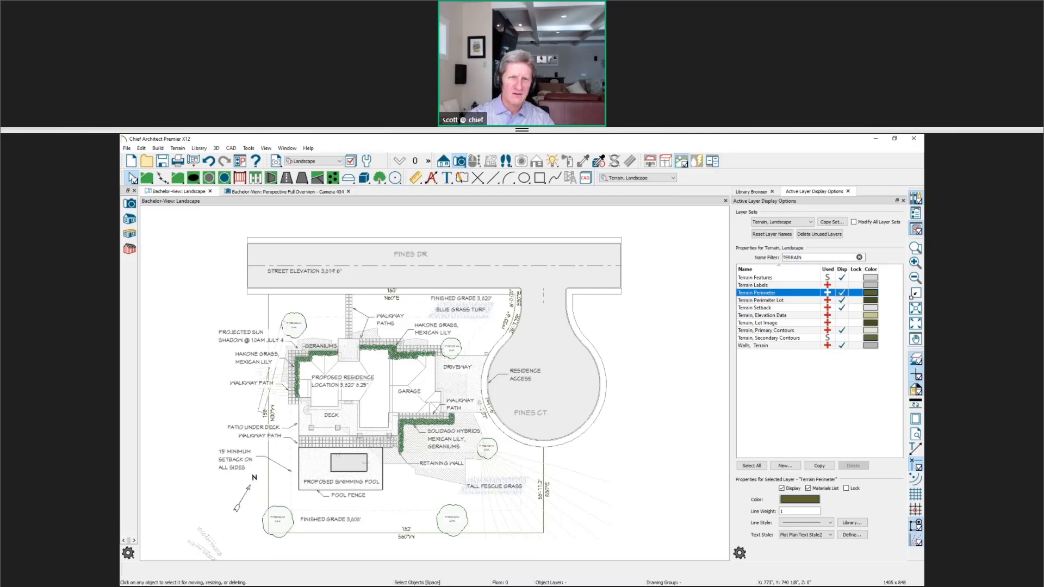
Extend the street-side edge of the terrain perimeter outward beyond Pines Dr., and return to the Perspective Full Overview.
left_click(257, 303)
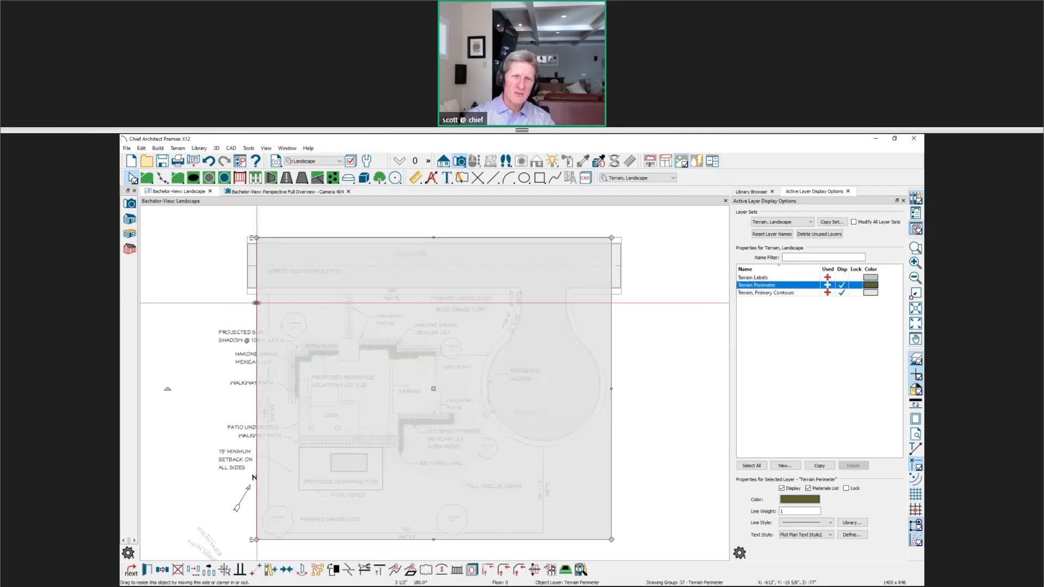
left_click_drag(434, 238, 435, 226)
left_click(641, 307)
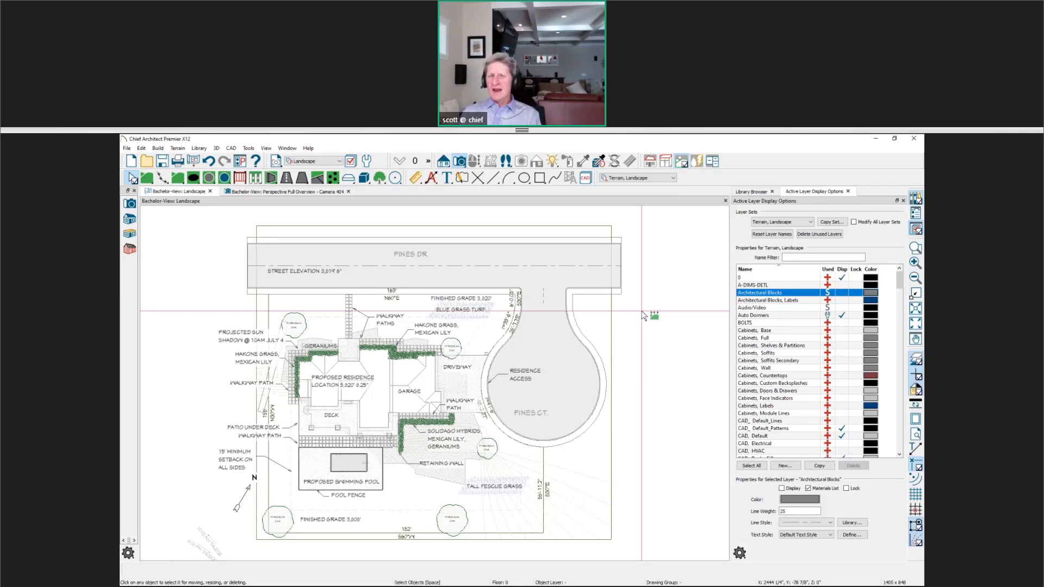
left_click(292, 192)
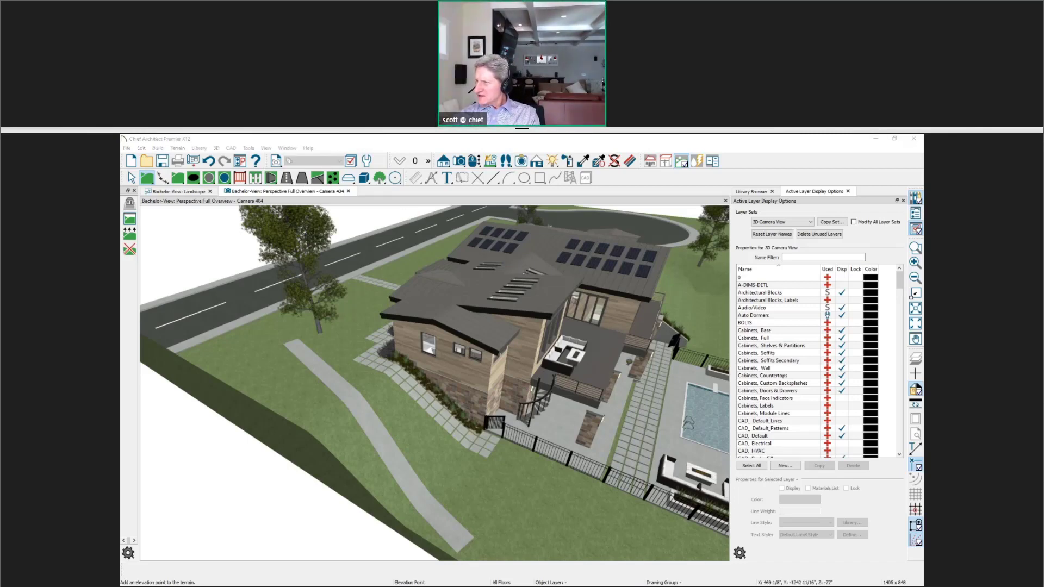
Switch to the Chrome browser showing chiefarchitect.com and open the sign-up page for Live Webinars & Training.
key("alt+Tab")
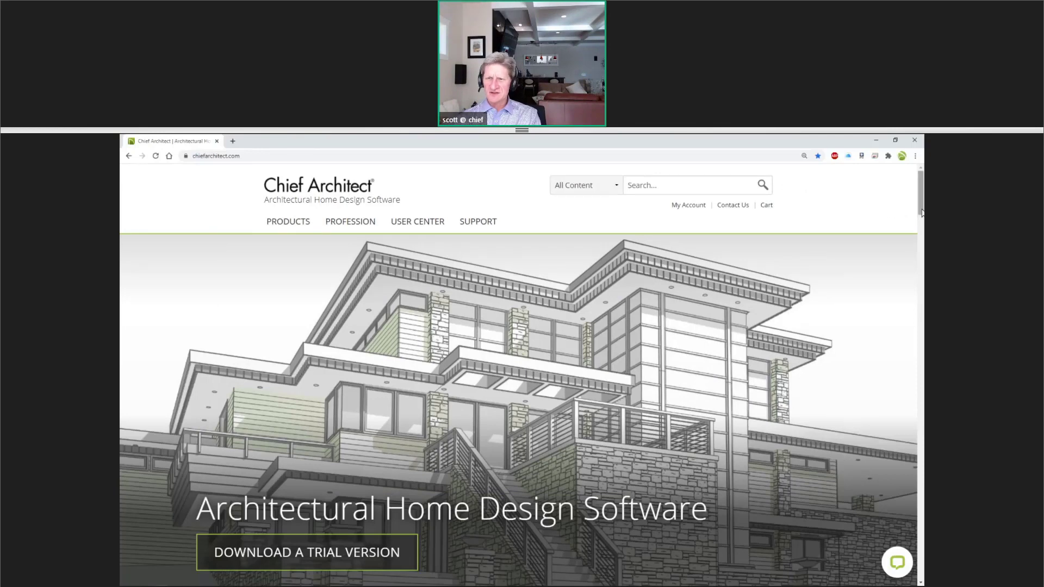
scroll(895, 235, "down", 3)
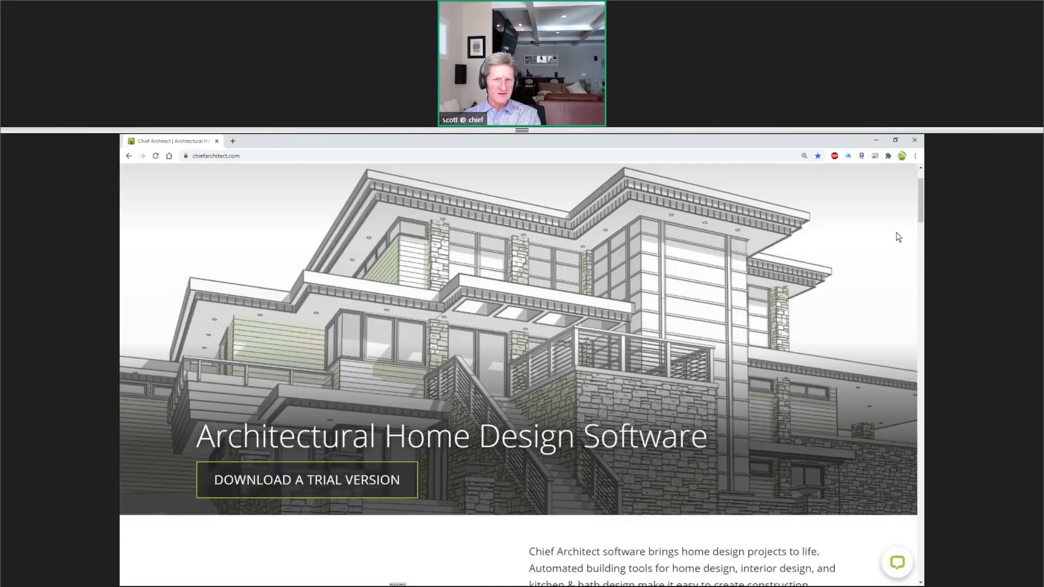
scroll(899, 237, "down", 10)
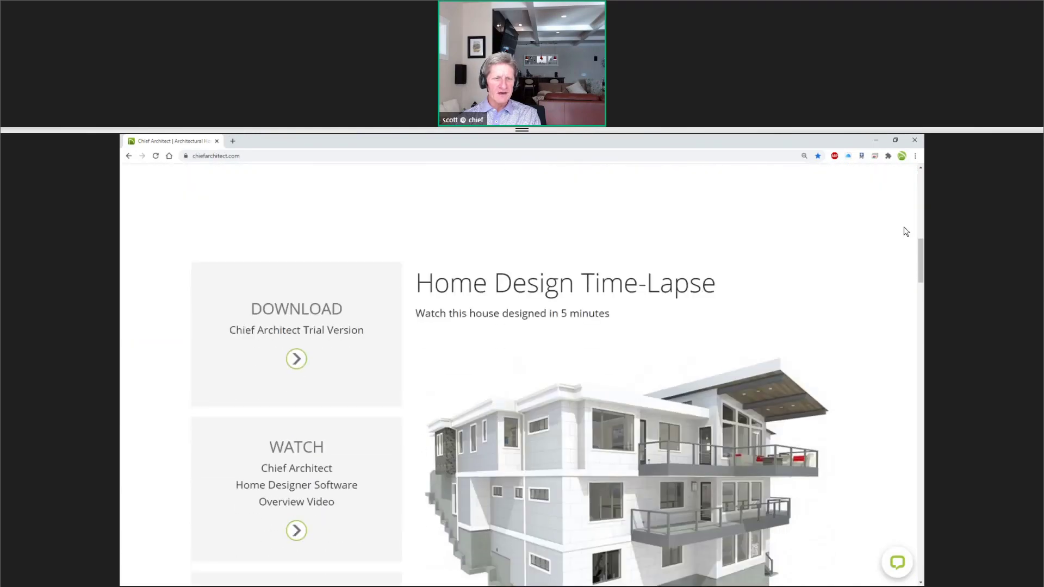
scroll(908, 230, "down", 3)
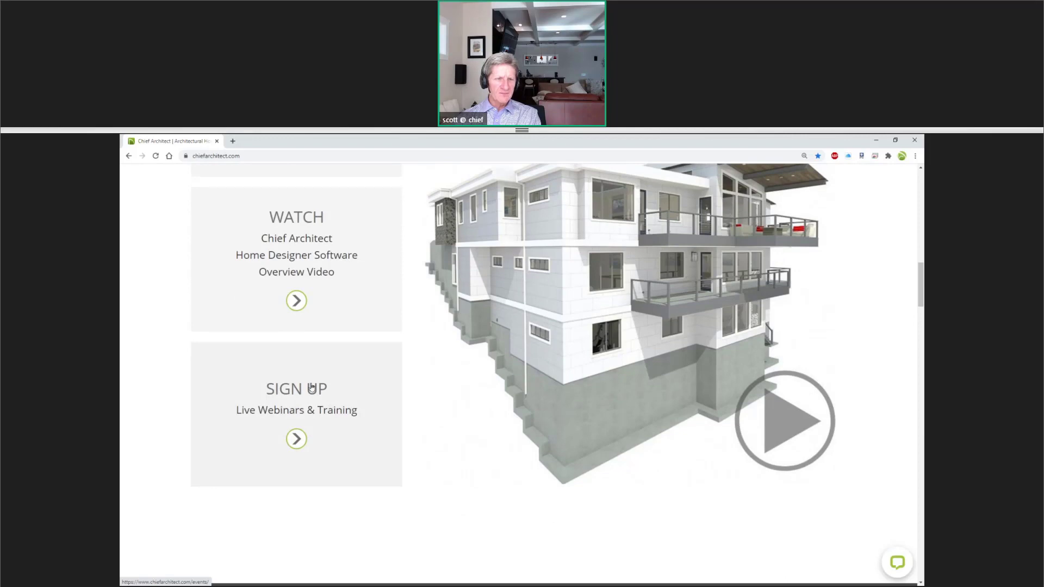
left_click(297, 439)
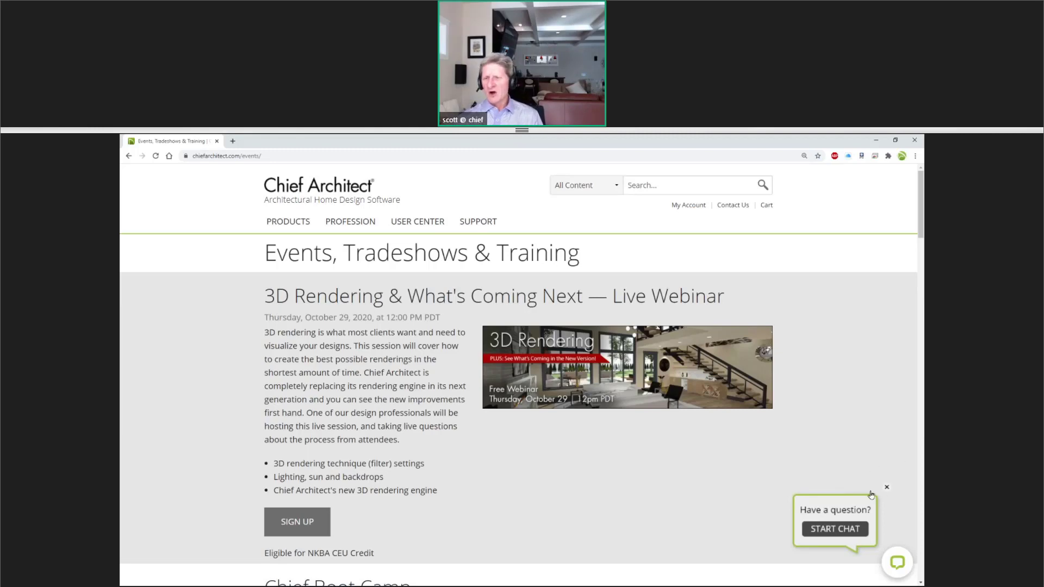
Dismiss the chat prompt and review the upcoming webinars, Chief Boot Camp and Virtual Training sessions on the events page.
left_click(885, 488)
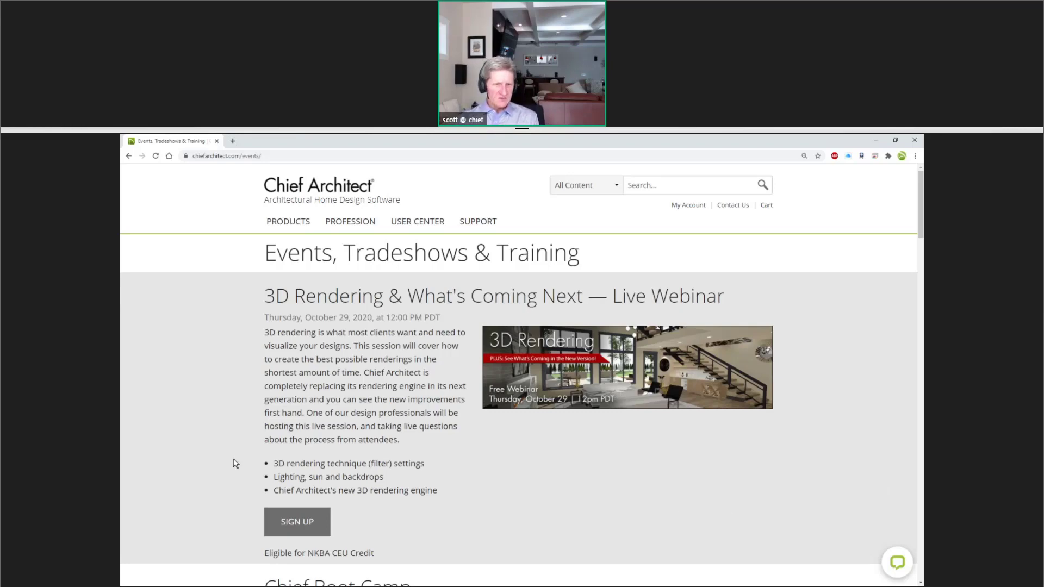
scroll(236, 464, "down", 1)
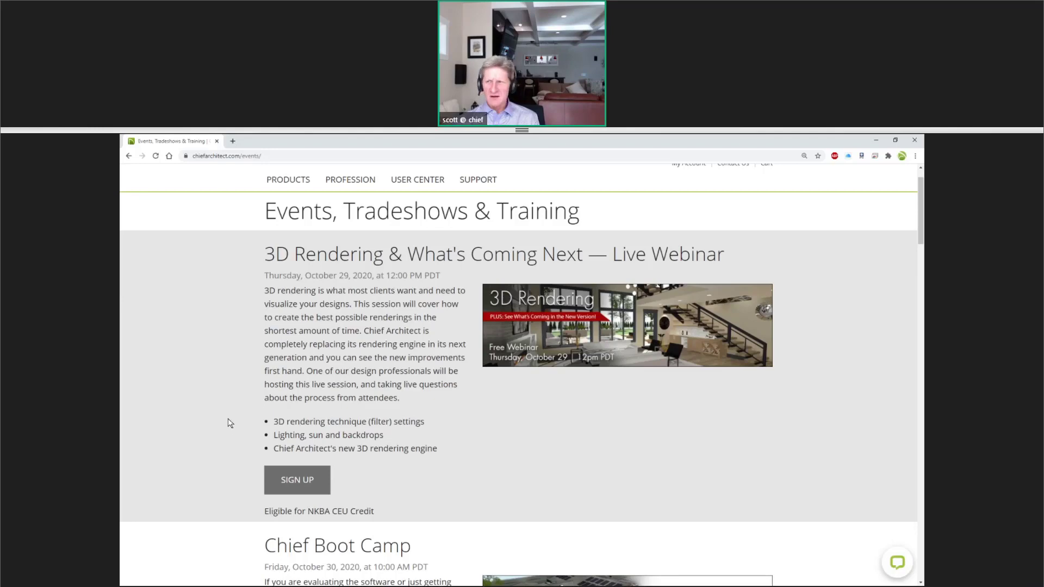
scroll(230, 423, "down", 3)
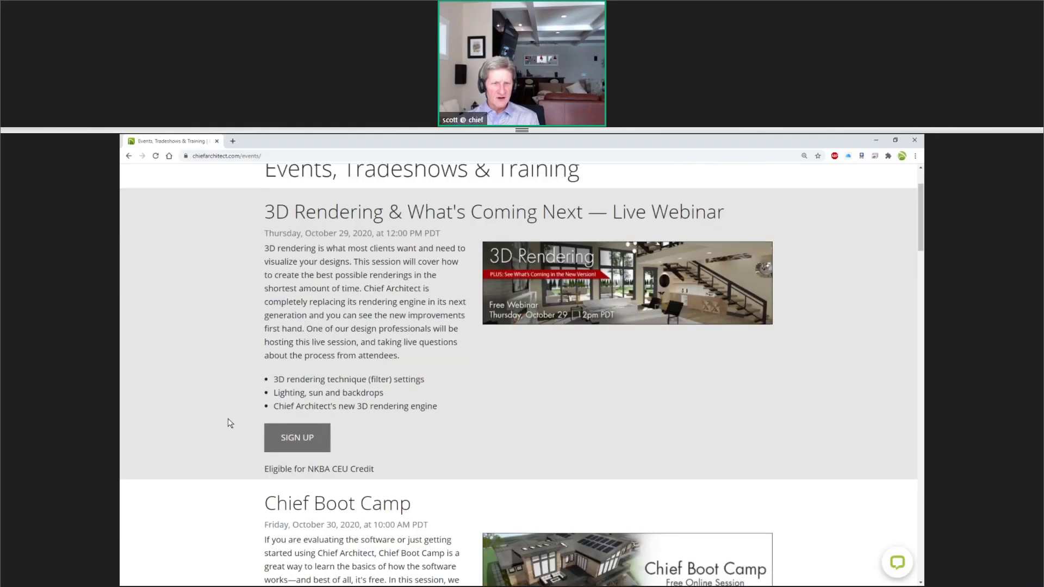
scroll(230, 426, "down", 1)
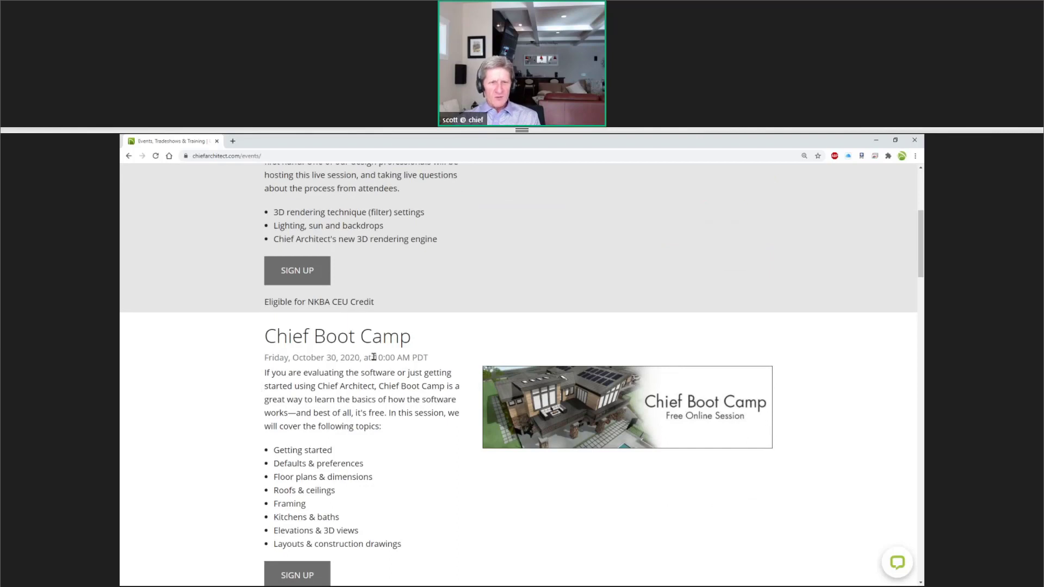
scroll(370, 368, "down", 1)
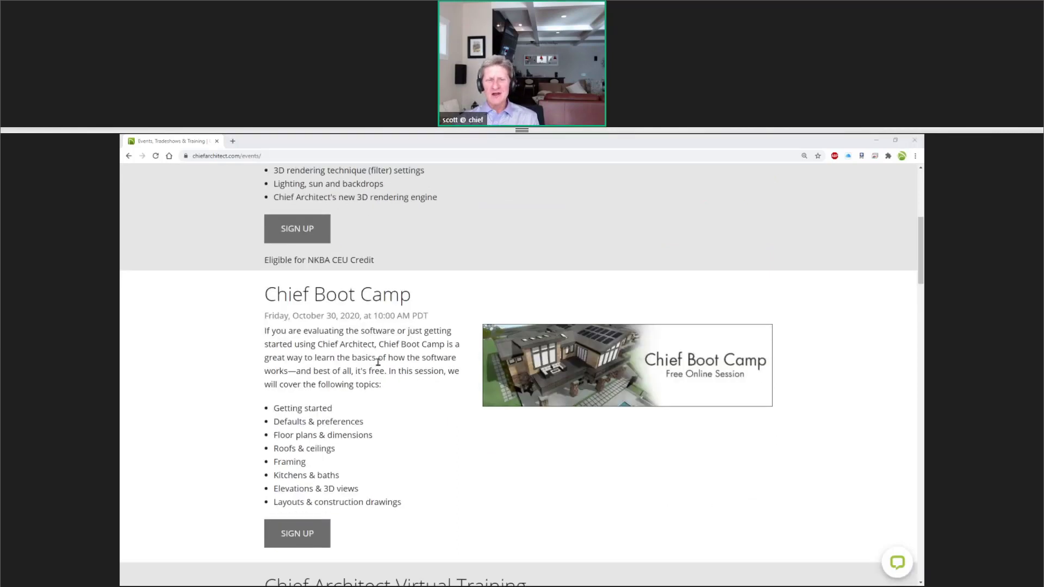
scroll(378, 361, "down", 6)
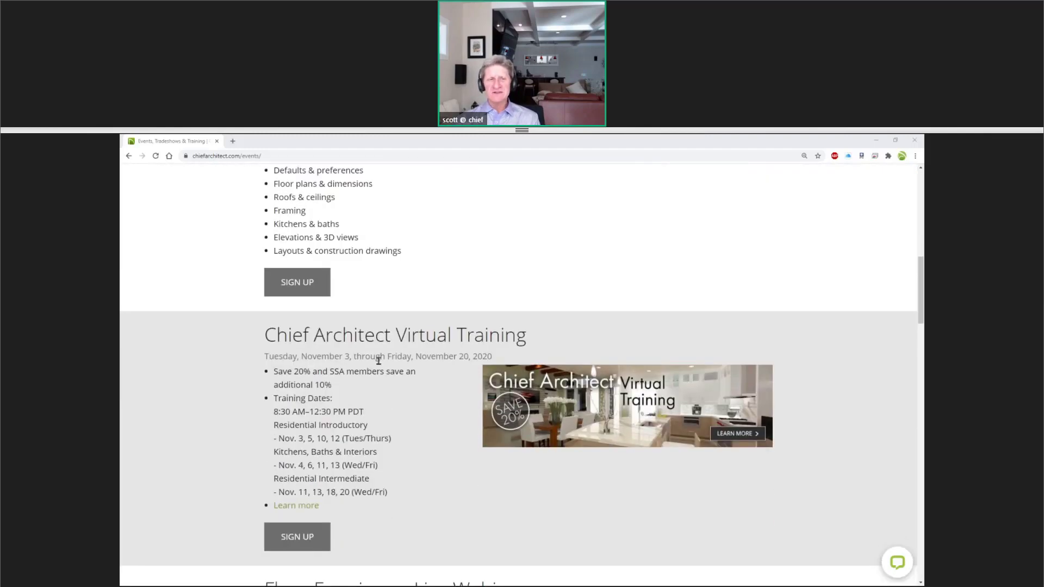
scroll(378, 361, "down", 1)
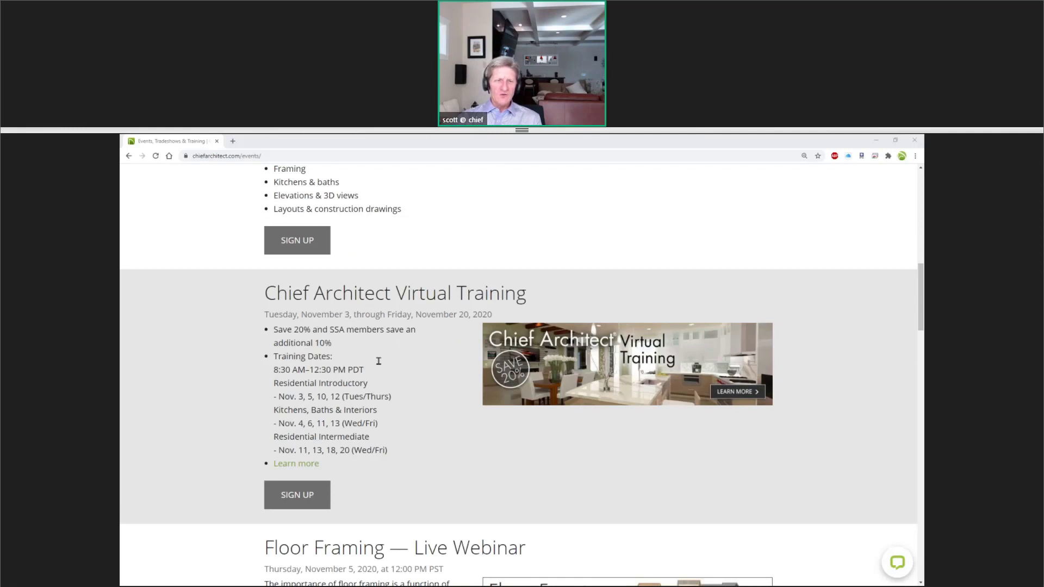